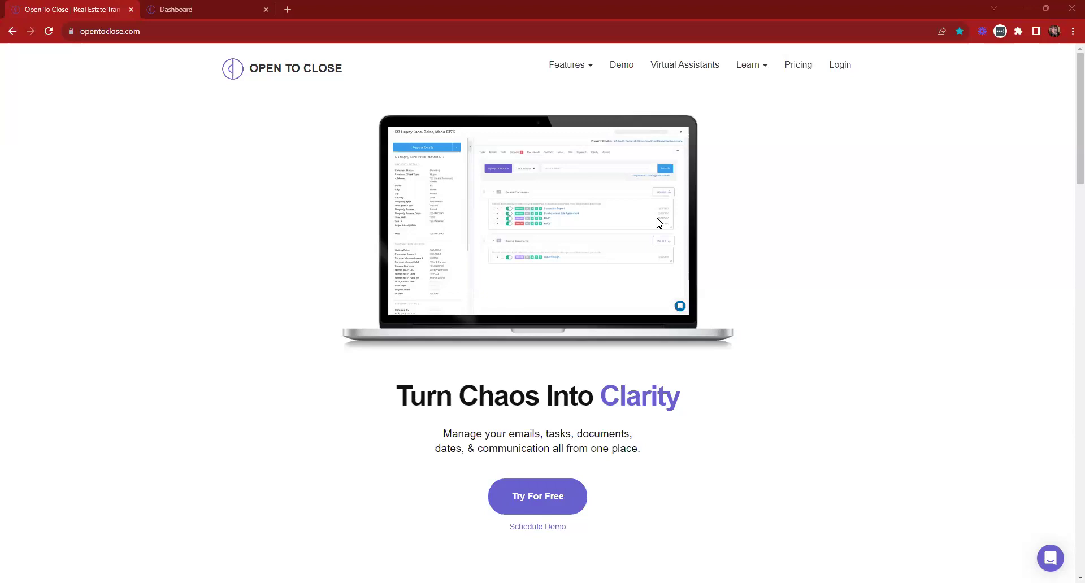
# Switch to the Open To Close dashboard and open the "Task Temps to be Added" trigger template for editing in the Template Editor.
pyautogui.click(236, 3)
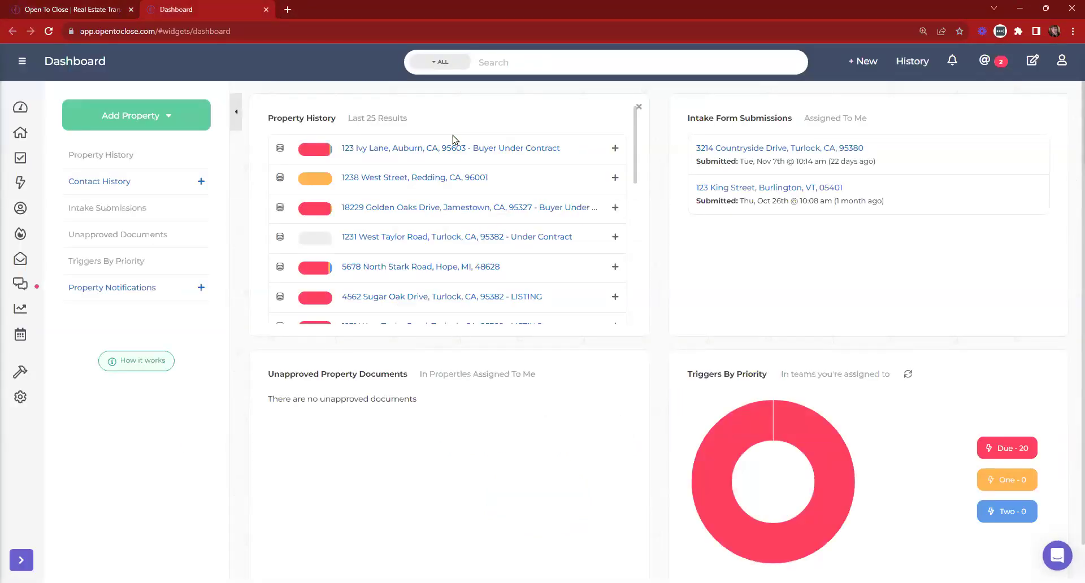
pyautogui.moveTo(10, 110)
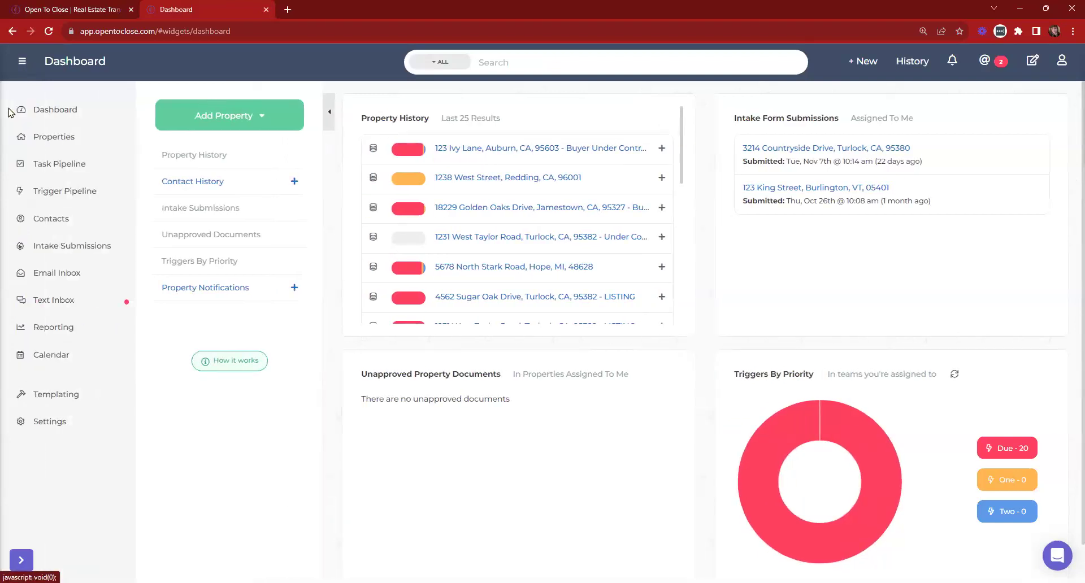
pyautogui.click(54, 398)
pyautogui.click(56, 433)
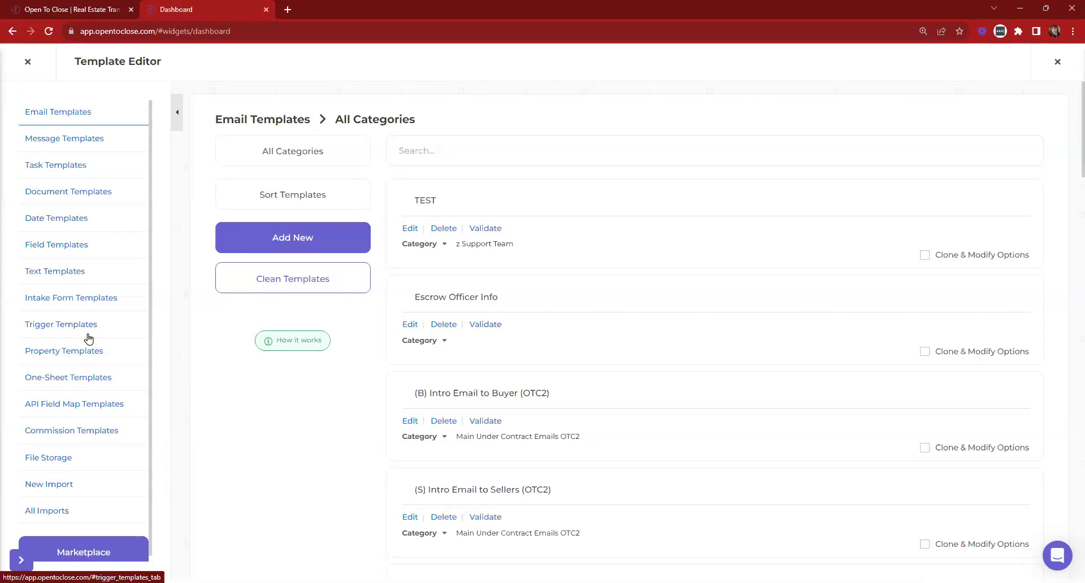
pyautogui.click(54, 334)
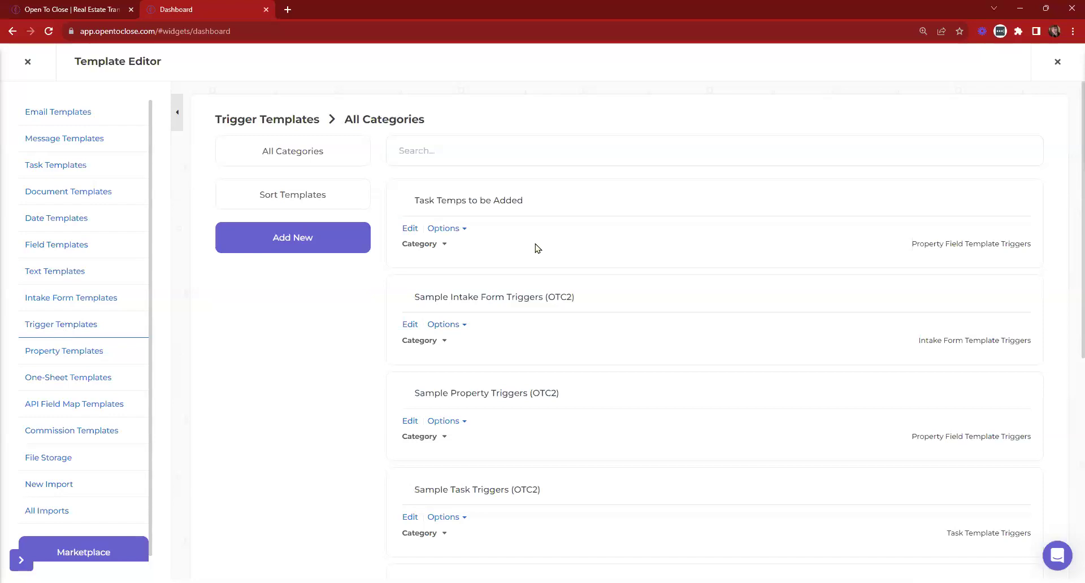
pyautogui.click(410, 228)
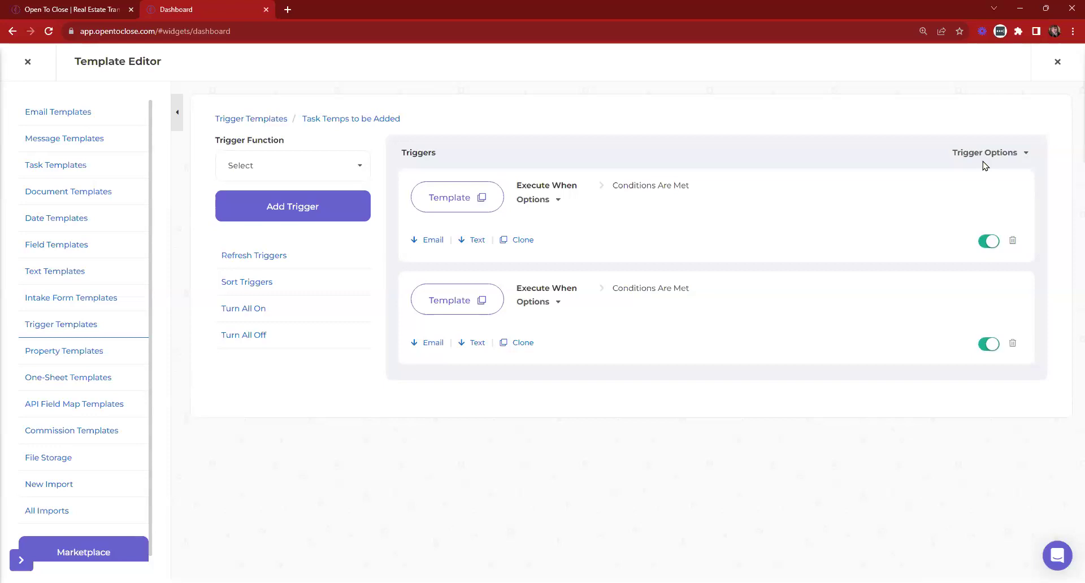
# Expand the details of all triggers in the template and examine their conditions and assets.
pyautogui.click(981, 152)
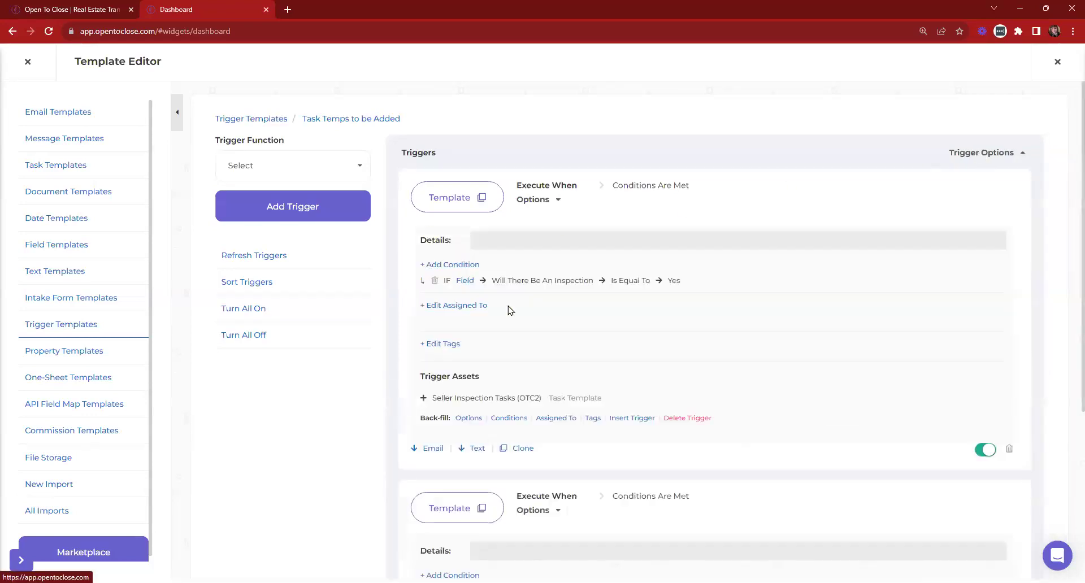
pyautogui.click(507, 451)
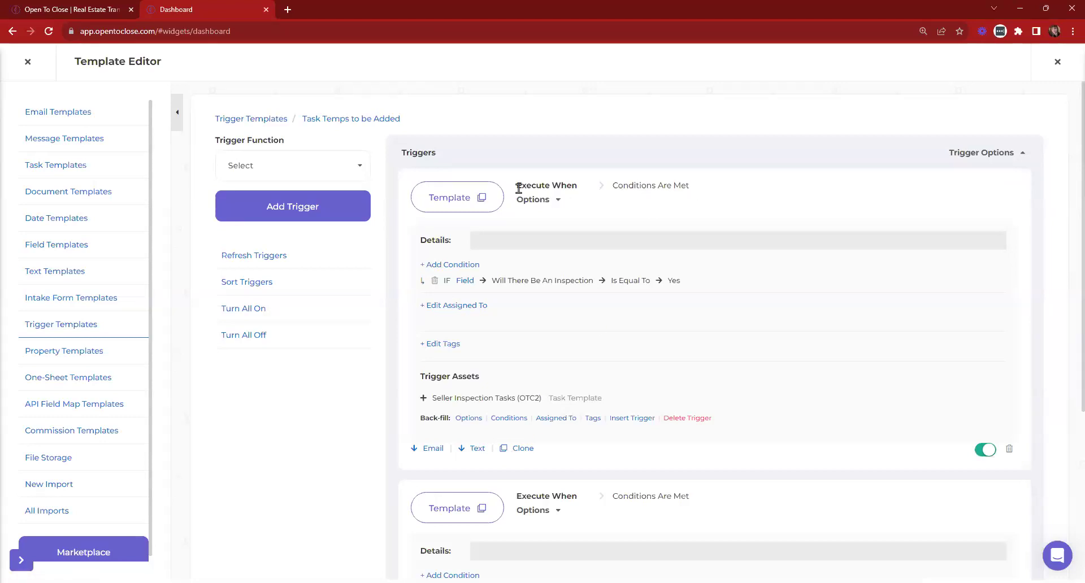
pyautogui.click(534, 204)
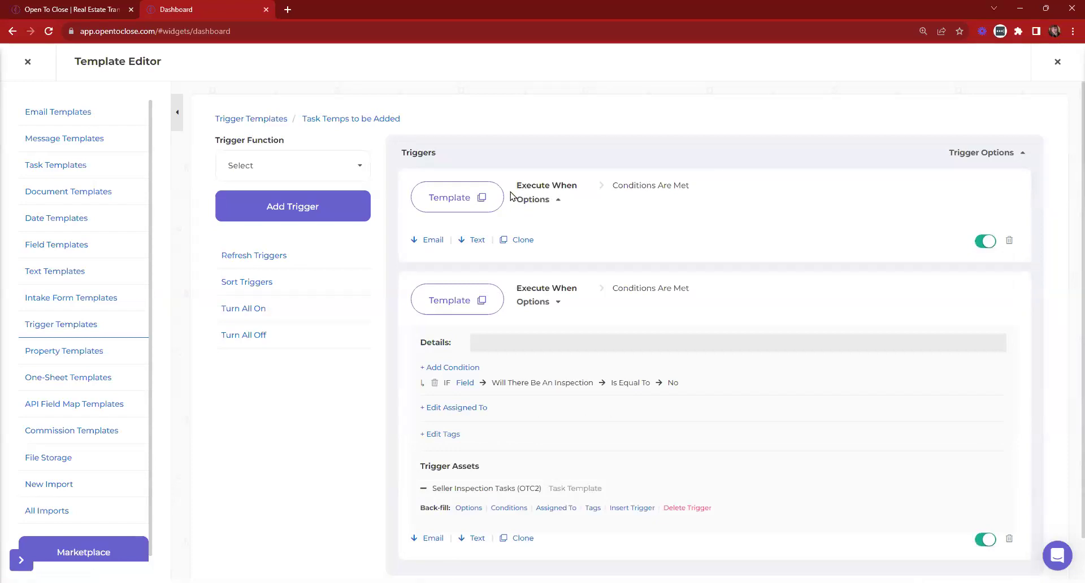
pyautogui.click(536, 201)
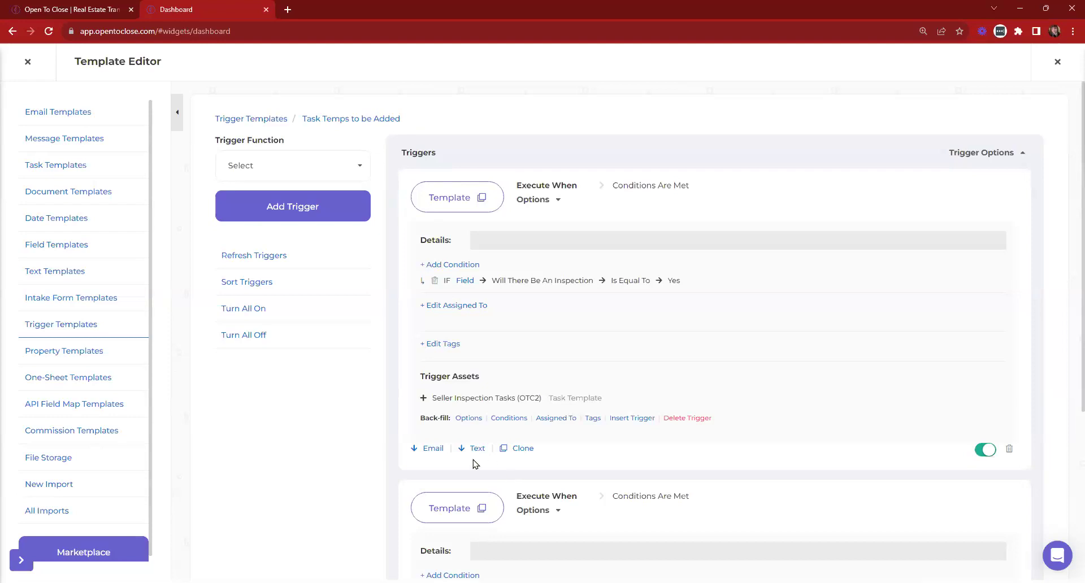
pyautogui.scroll(-5, 484, 468)
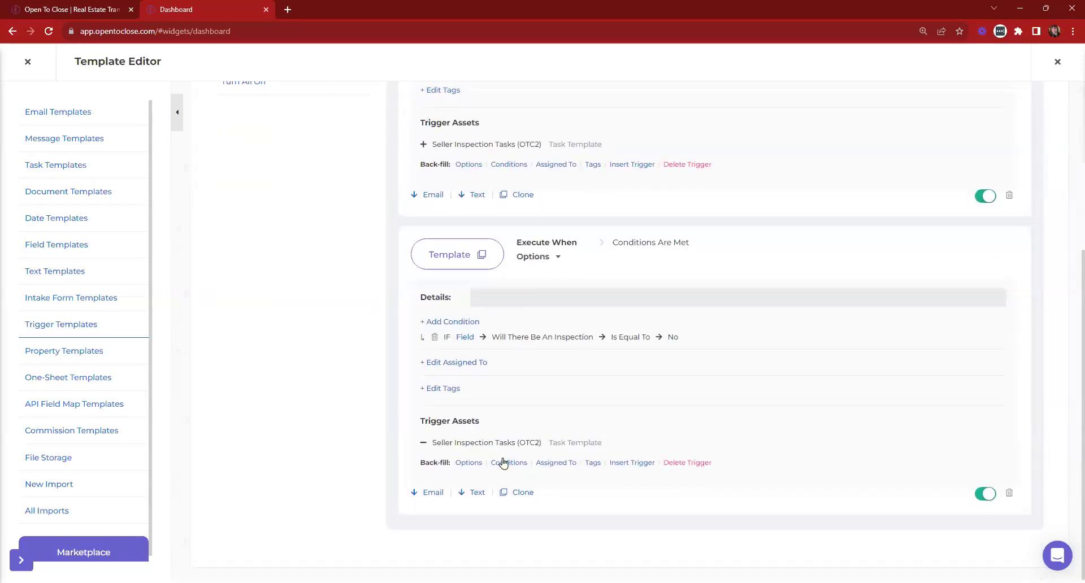
pyautogui.scroll(5, 650, 432)
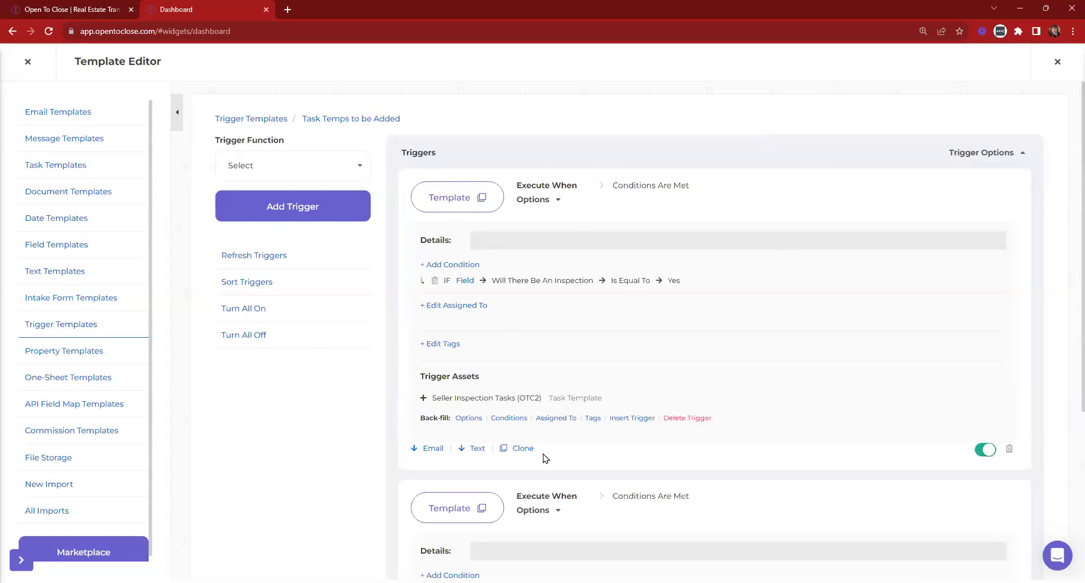
# Clone the Seller Inspection Tasks (OTC2) trigger whose condition is "Will There Be An Inspection" equal to Yes, and expand the clone's details.
pyautogui.click(512, 455)
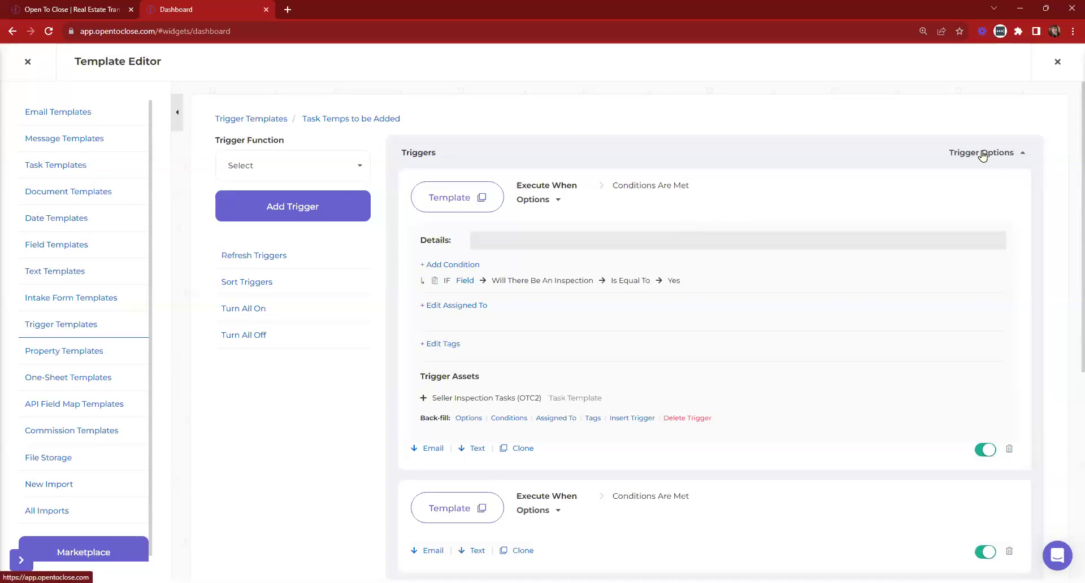
pyautogui.scroll(-3, 649, 313)
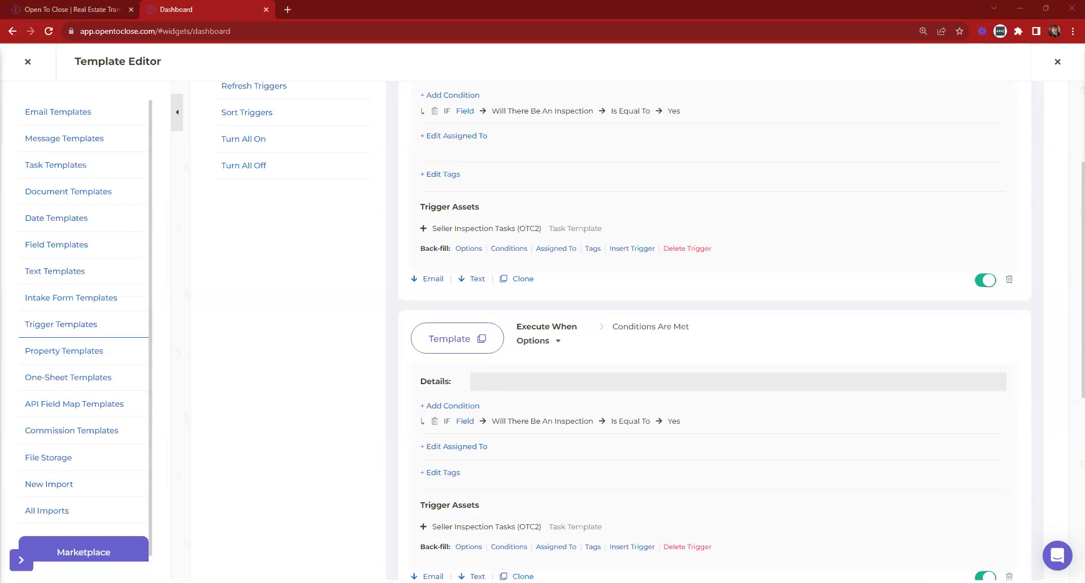
pyautogui.scroll(3, 586, 159)
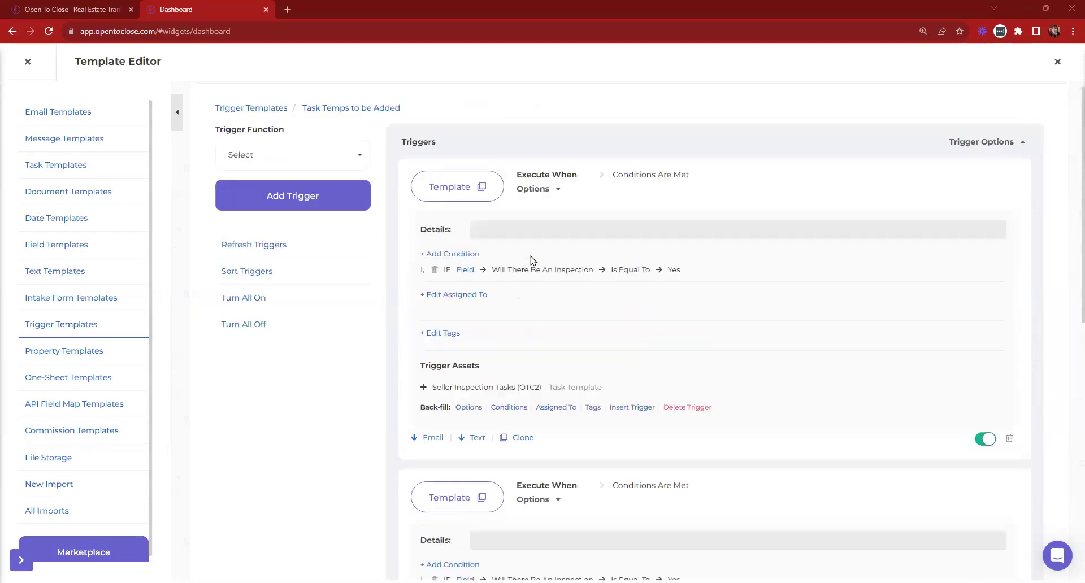
# Return to the trigger template list and rename "Task Temps to be Added" as "Inspection Trigger Templates".
pyautogui.click(275, 123)
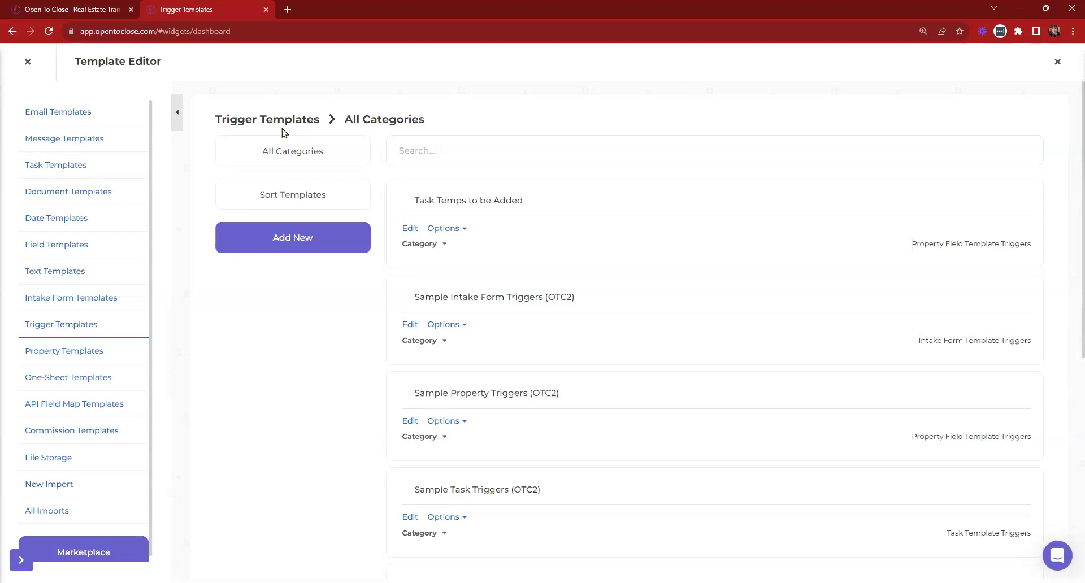
pyautogui.tripleClick(525, 194)
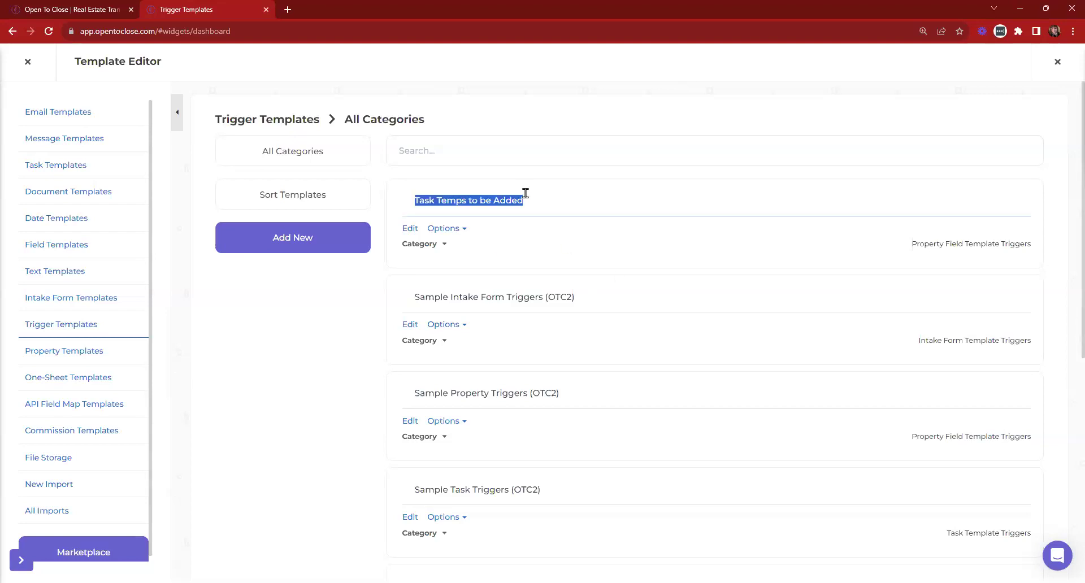
pyautogui.write('Tr')
pyautogui.press('BackSpace')
pyautogui.write('rig')
pyautogui.press('BackSpace')
pyautogui.press('BackSpace')
pyautogui.press('BackSpace')
pyautogui.press('BackSpace')
pyautogui.write('Inspection Terigger')
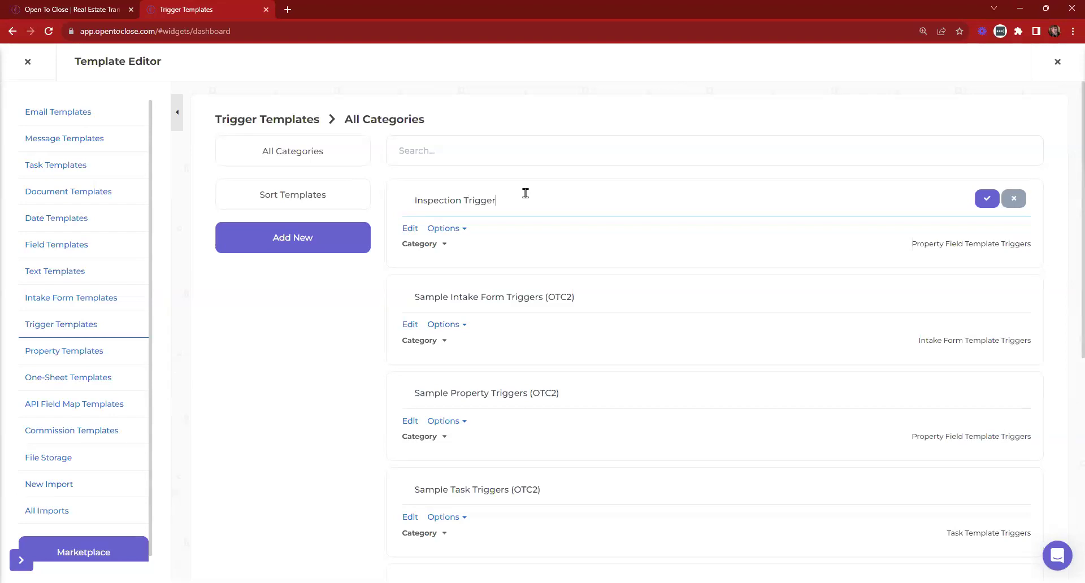
pyautogui.write(' Templates')
pyautogui.press('Return')
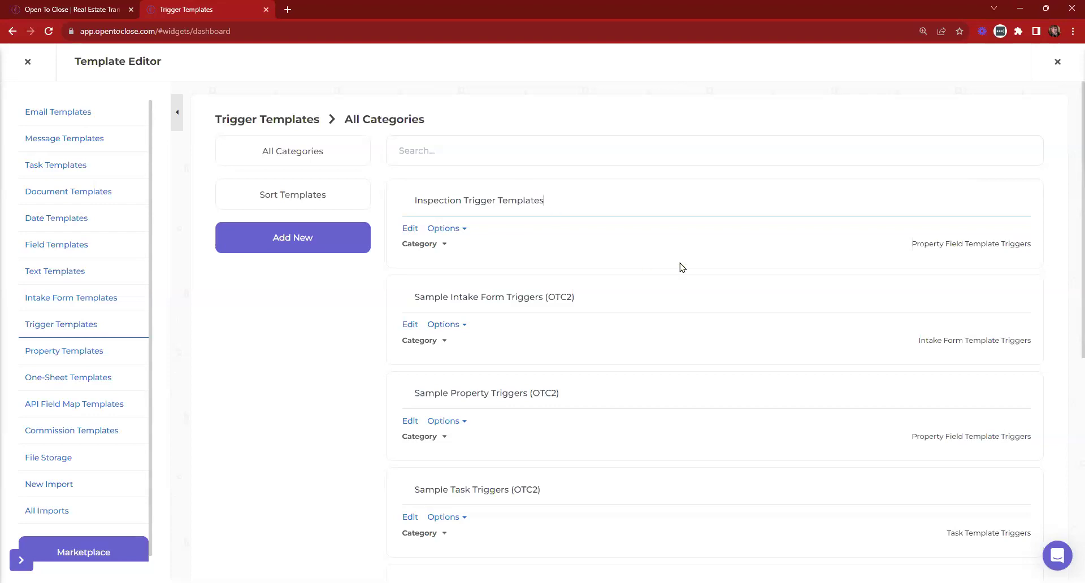
pyautogui.click(444, 228)
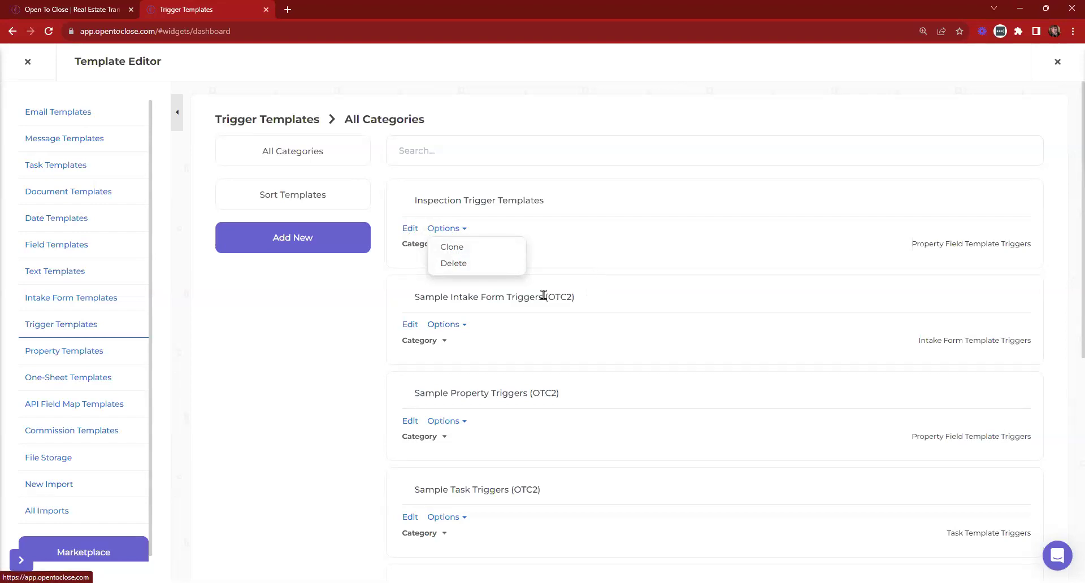
pyautogui.click(573, 240)
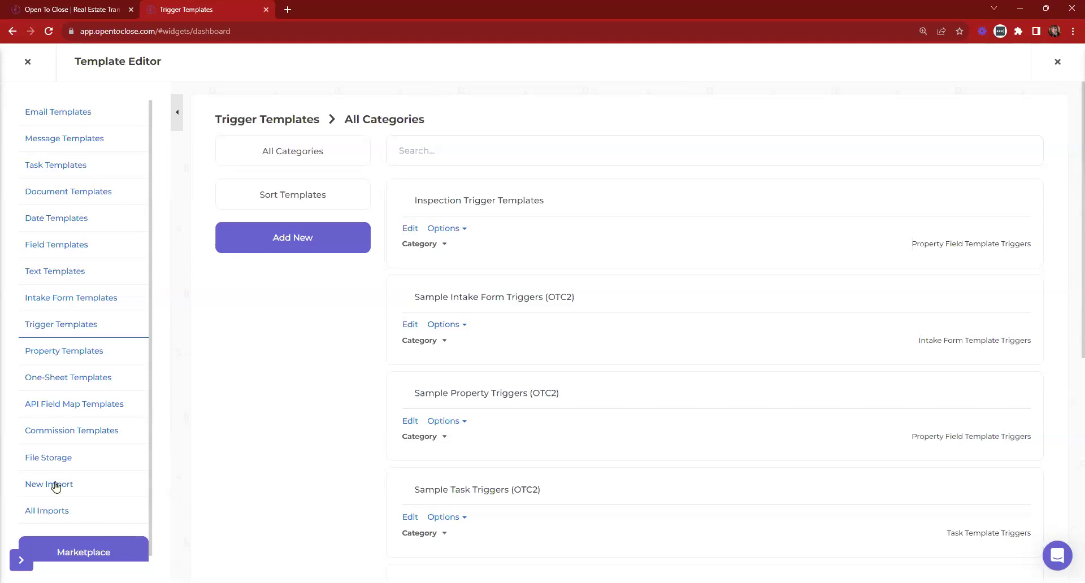
# Open the "Sample One Sheet (OTC2)" one-sheet template and examine which transaction fields are selected for display.
pyautogui.click(63, 377)
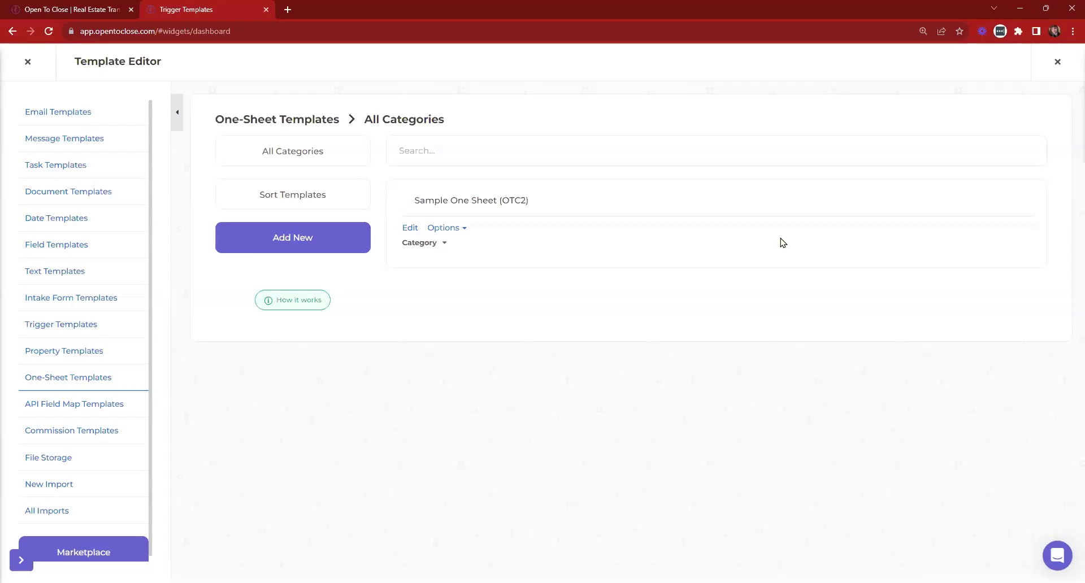
pyautogui.click(409, 229)
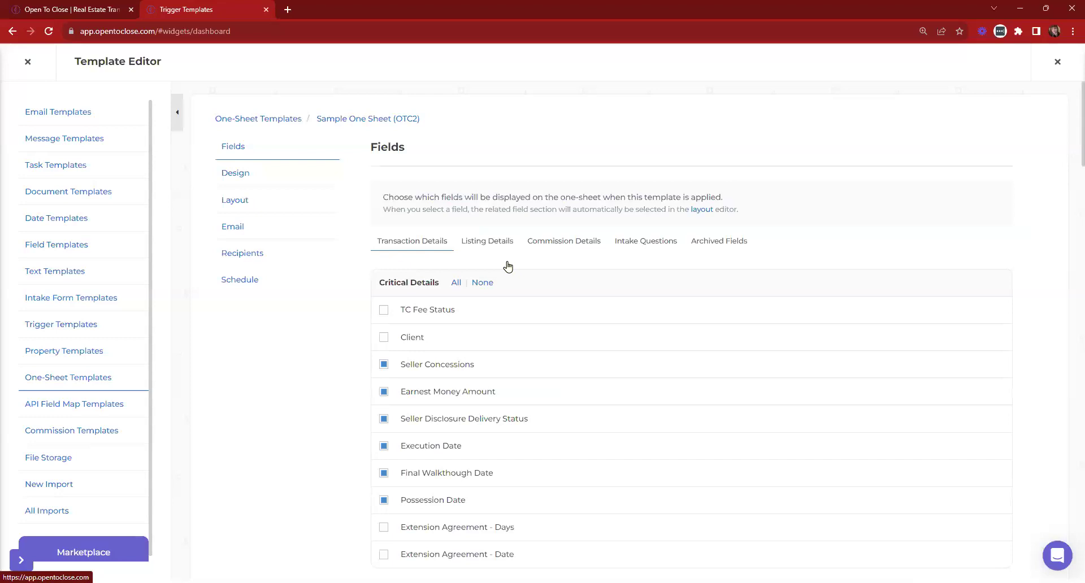
pyautogui.scroll(-20, 417, 310)
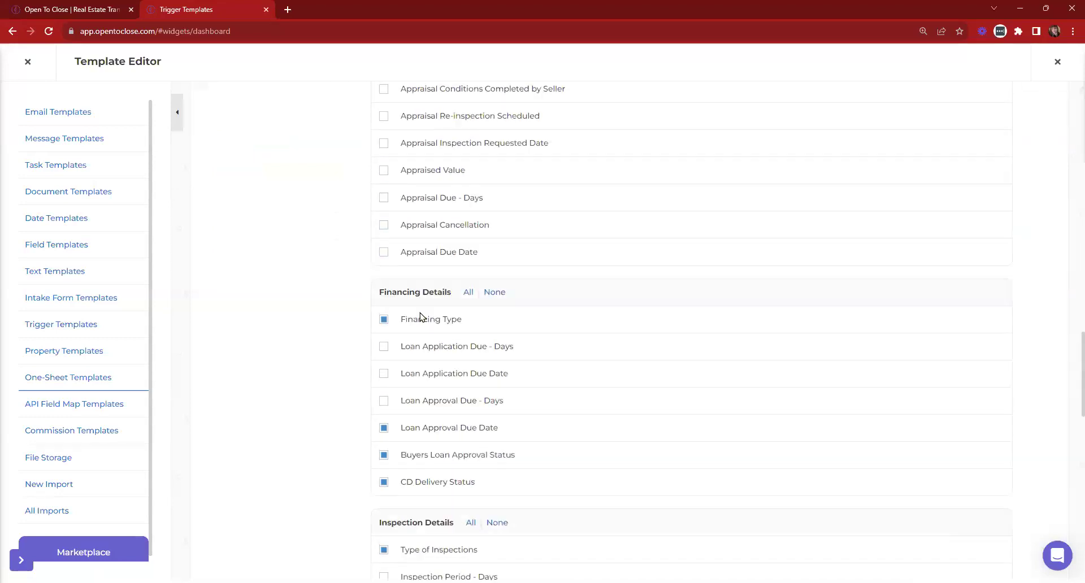
pyautogui.scroll(-6, 421, 325)
pyautogui.scroll(20, 582, 351)
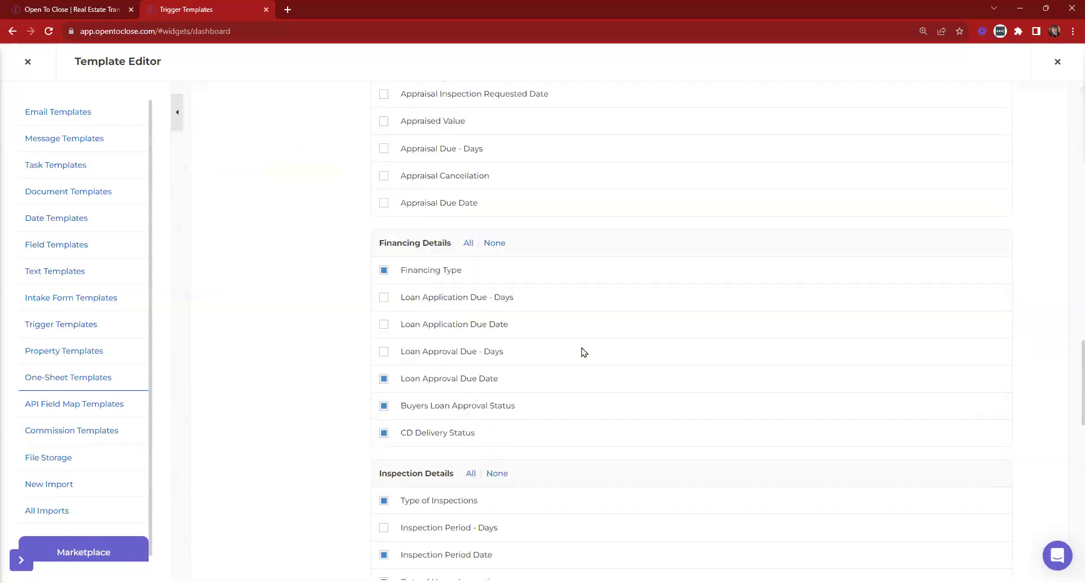
pyautogui.scroll(10, 583, 347)
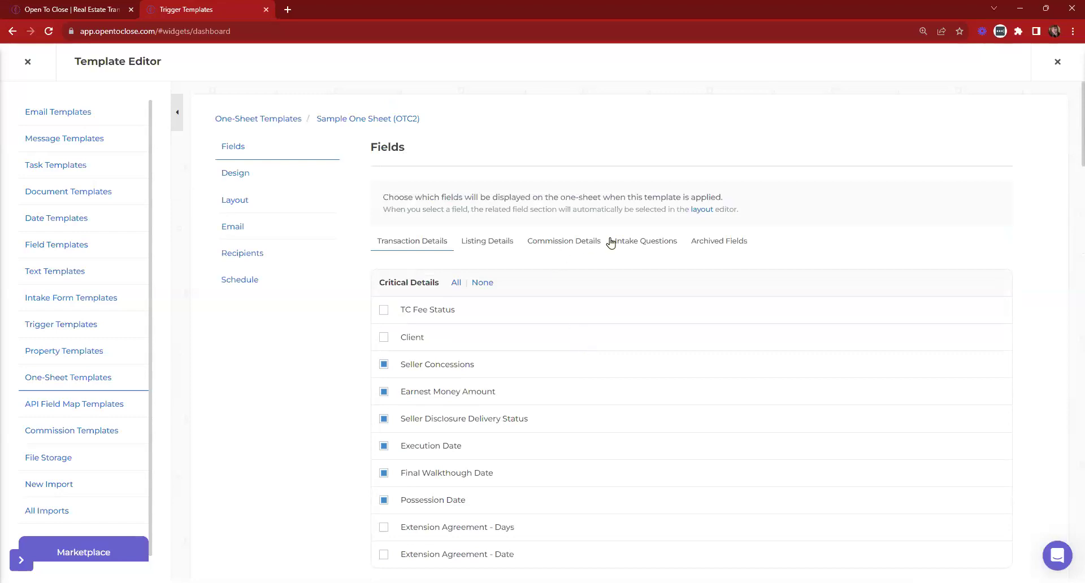
# Review the one-sheet template's design settings and its layout, including the section order and document options.
pyautogui.click(231, 181)
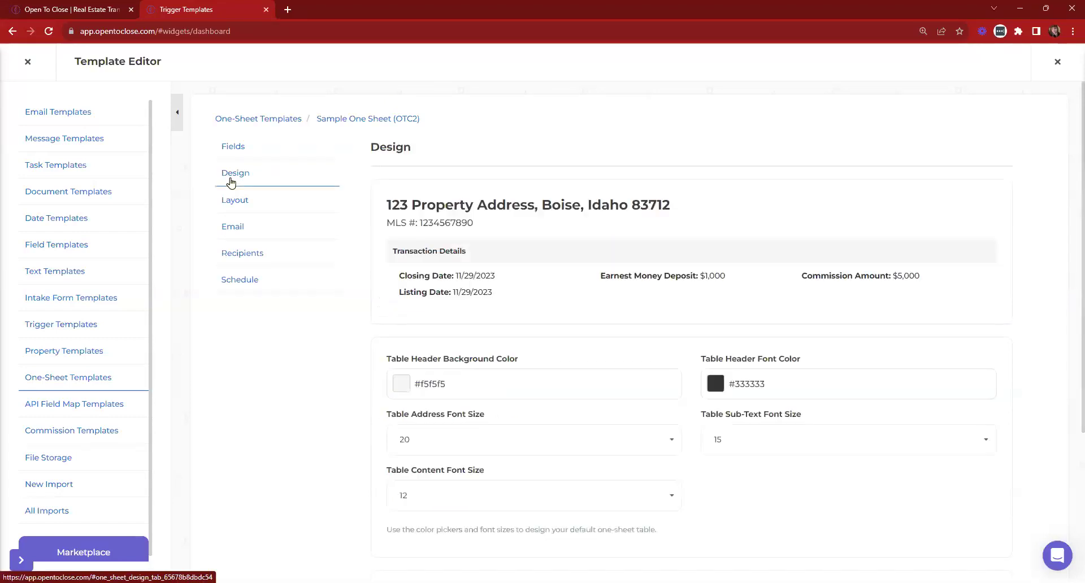
pyautogui.click(234, 203)
pyautogui.scroll(-20, 666, 208)
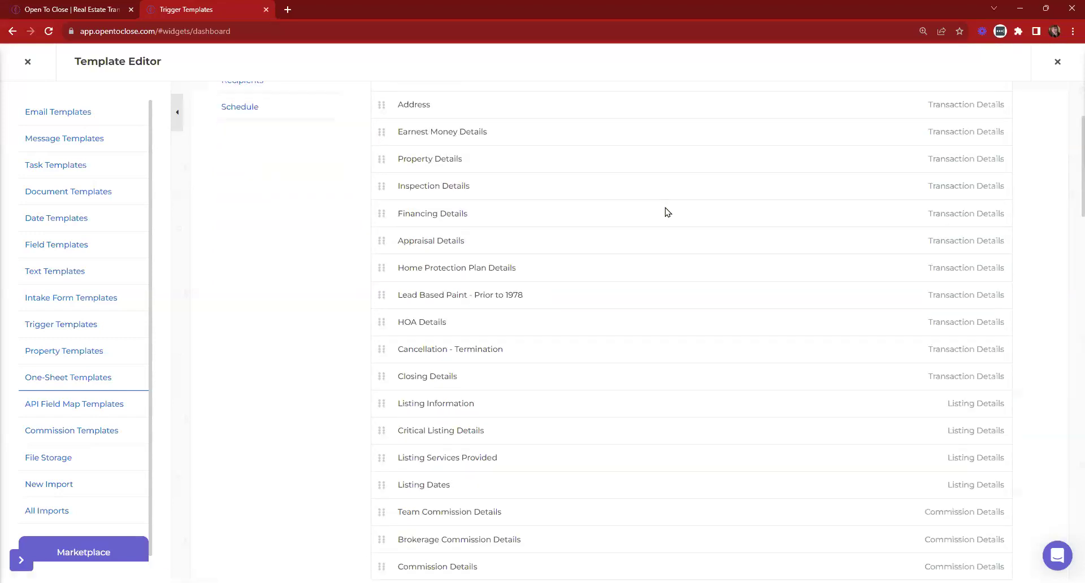
pyautogui.scroll(-4, 669, 251)
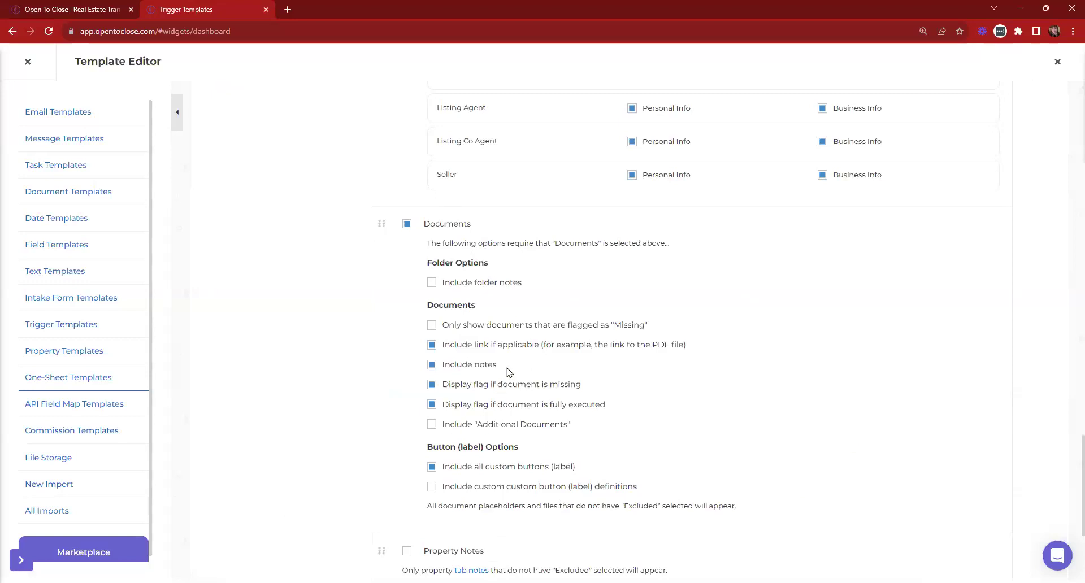
pyautogui.scroll(-2, 526, 373)
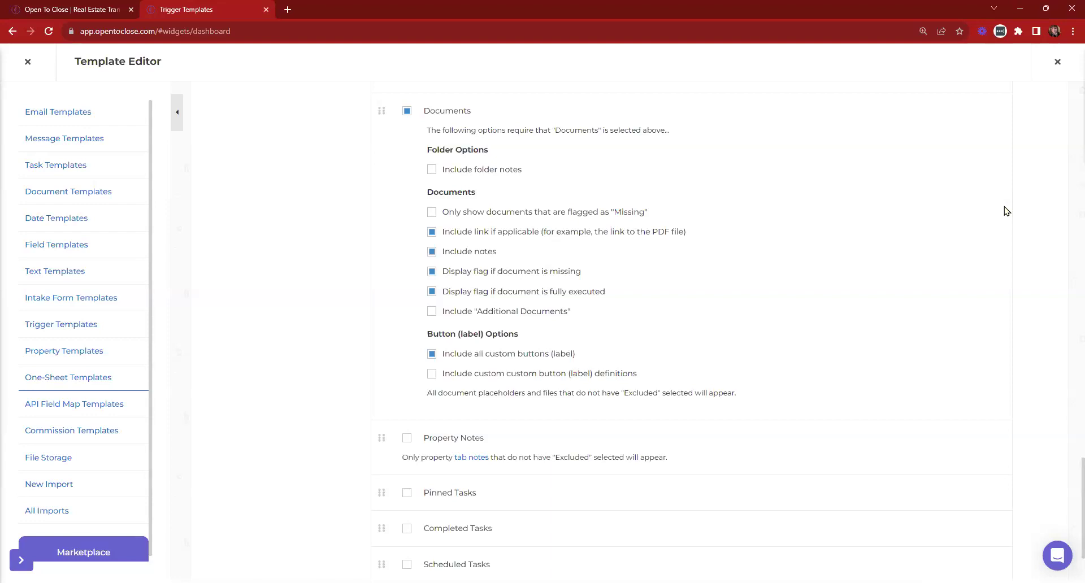
pyautogui.scroll(-1, 1006, 211)
pyautogui.scroll(15, 669, 261)
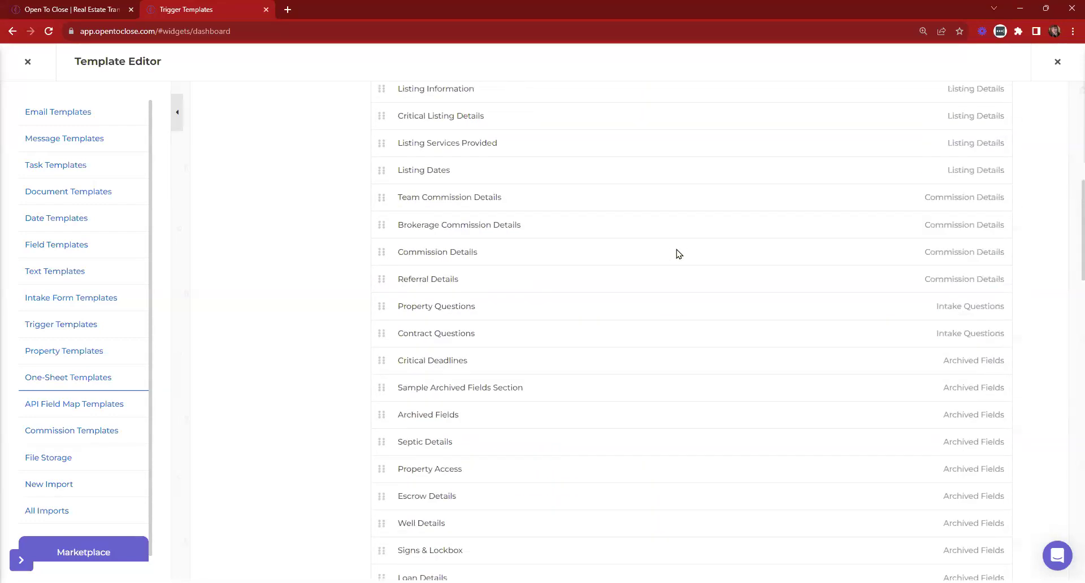
# Leave the Template Editor and open the triggers of the first property in the Property History.
pyautogui.click(50, 328)
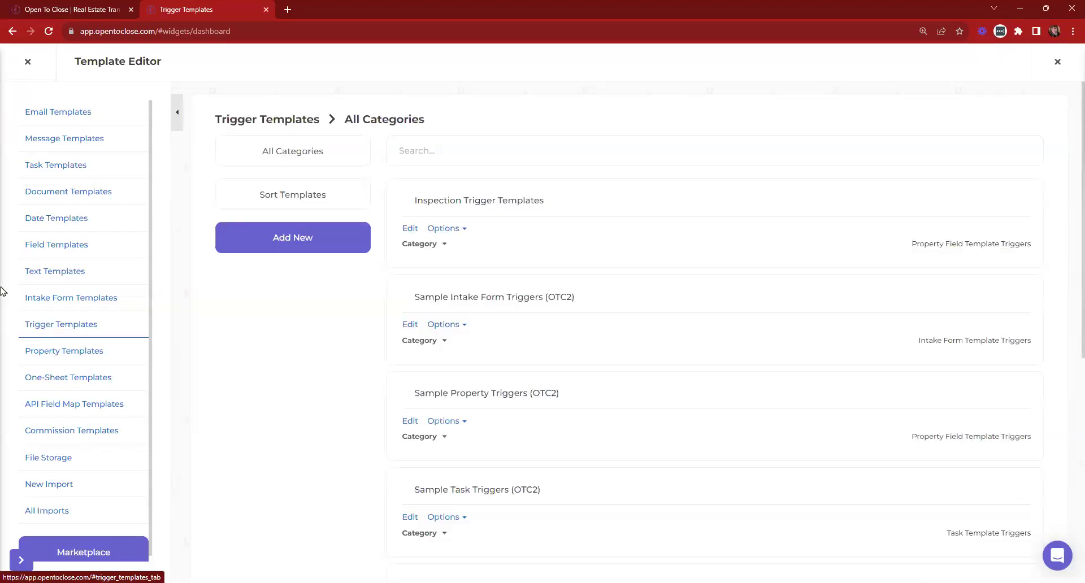
pyautogui.click(29, 63)
pyautogui.click(483, 148)
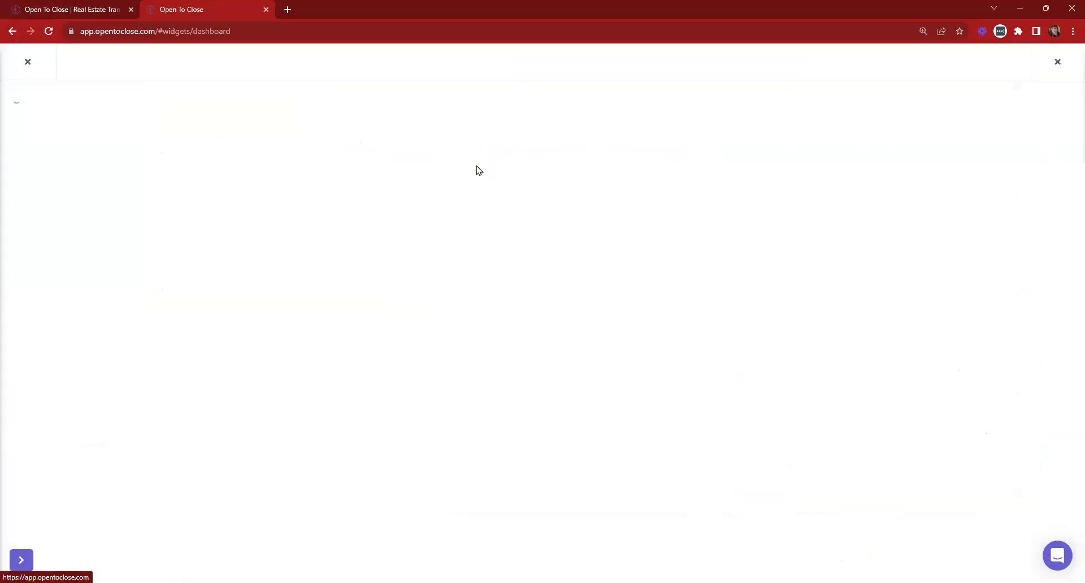
pyautogui.click(494, 138)
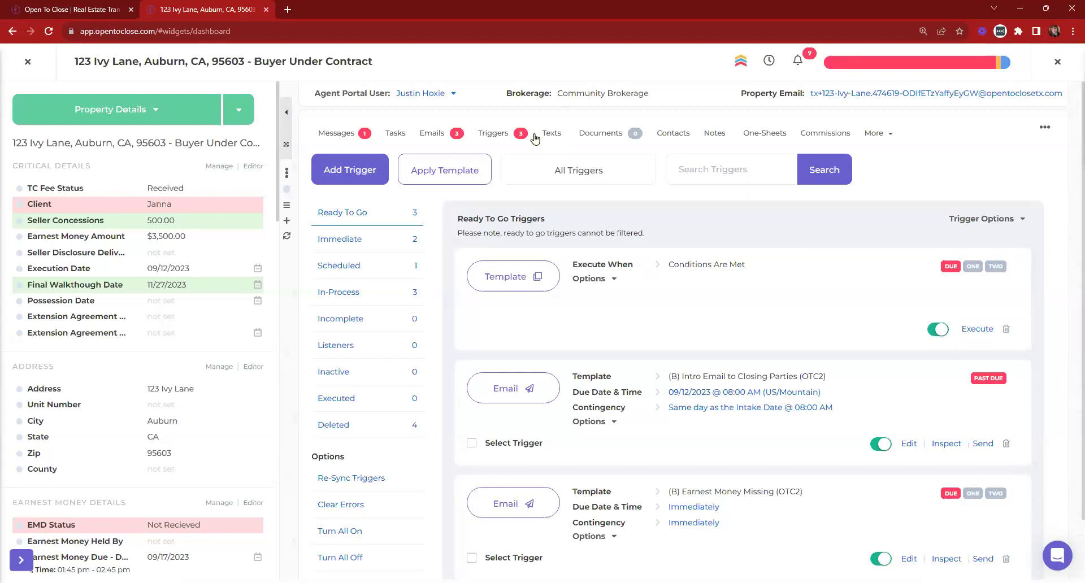
# Open the property's documents and look through its address, Earnest Money Details and Property Details fields.
pyautogui.click(601, 135)
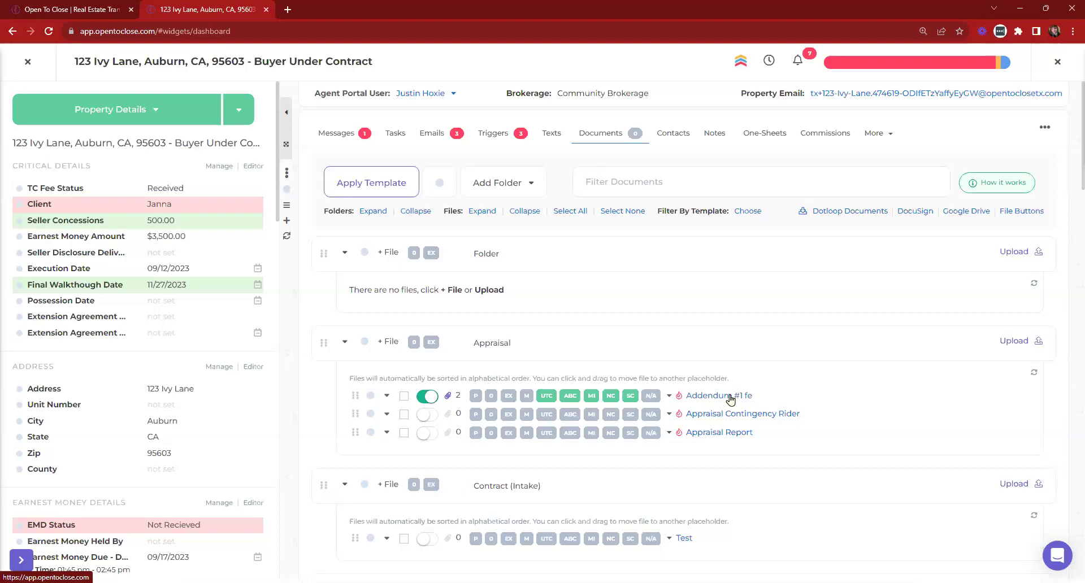
pyautogui.scroll(-6, 122, 261)
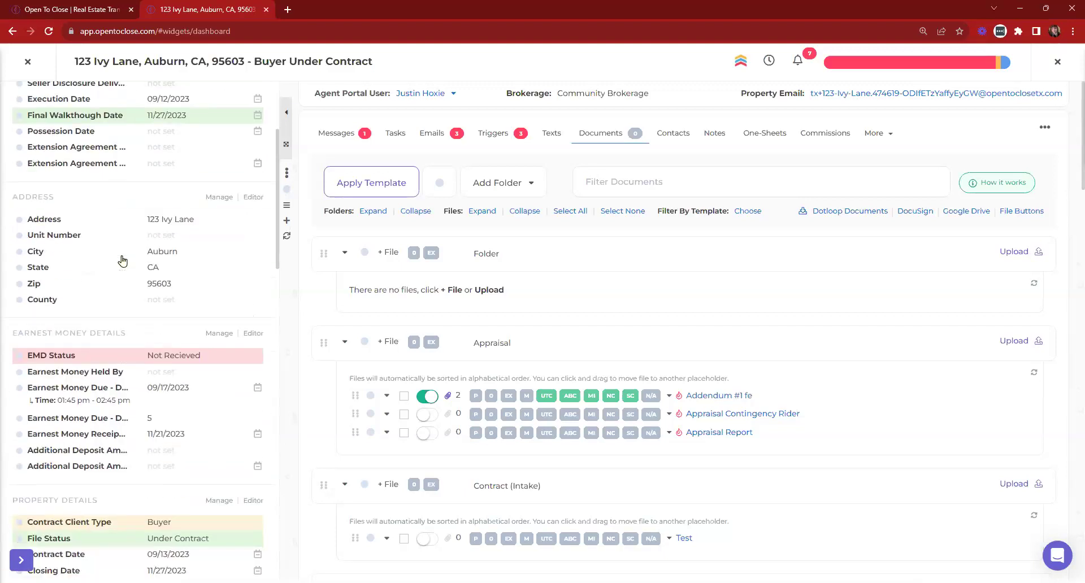
pyautogui.scroll(-2, 122, 261)
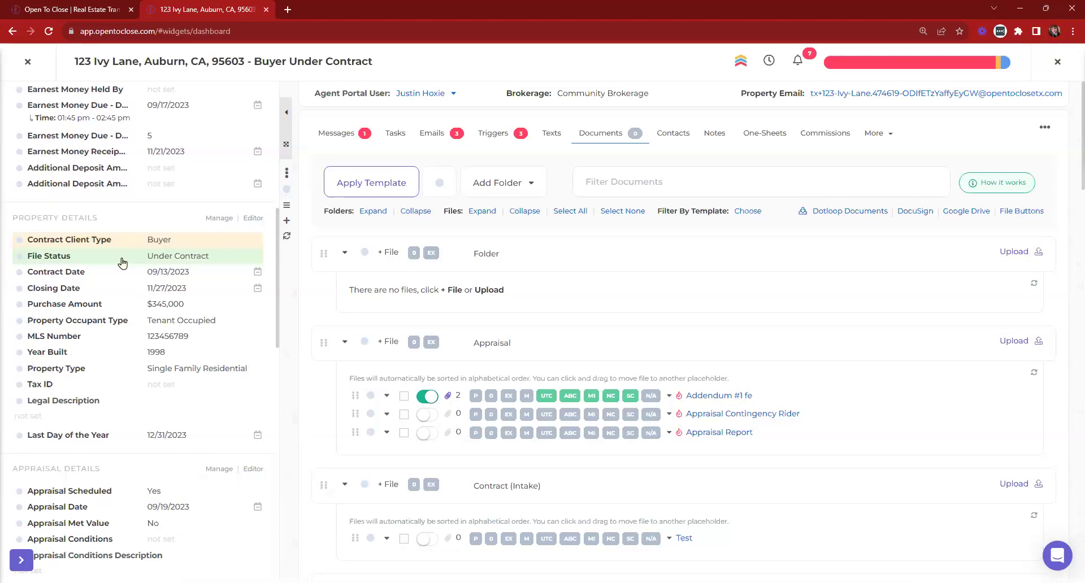
pyautogui.scroll(2, 155, 252)
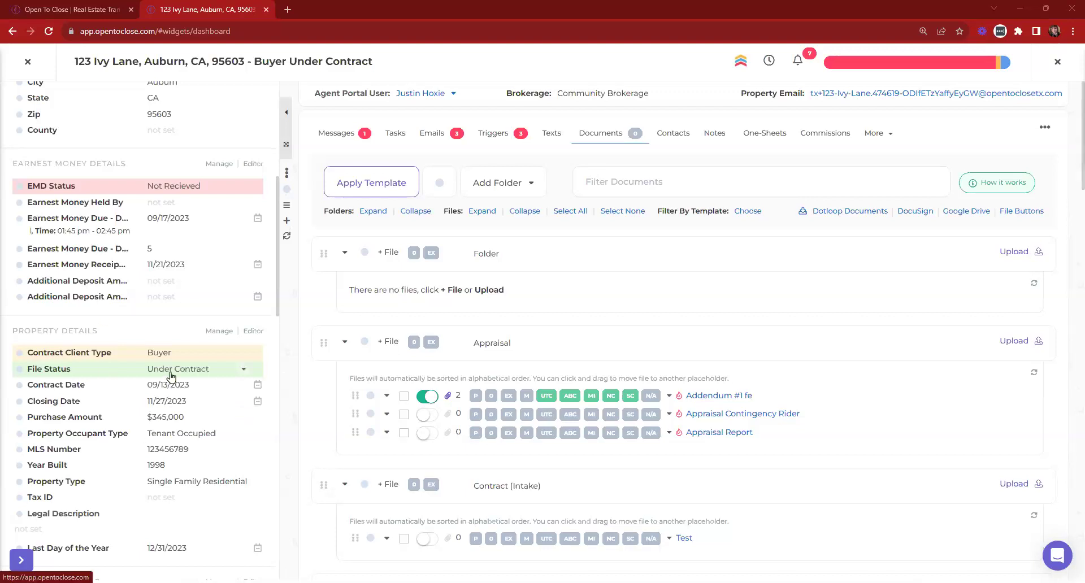
# View the Property Type choices in the Property Details and cancel the edit.
pyautogui.scroll(-3, 171, 377)
pyautogui.click(193, 312)
pyautogui.click(598, 111)
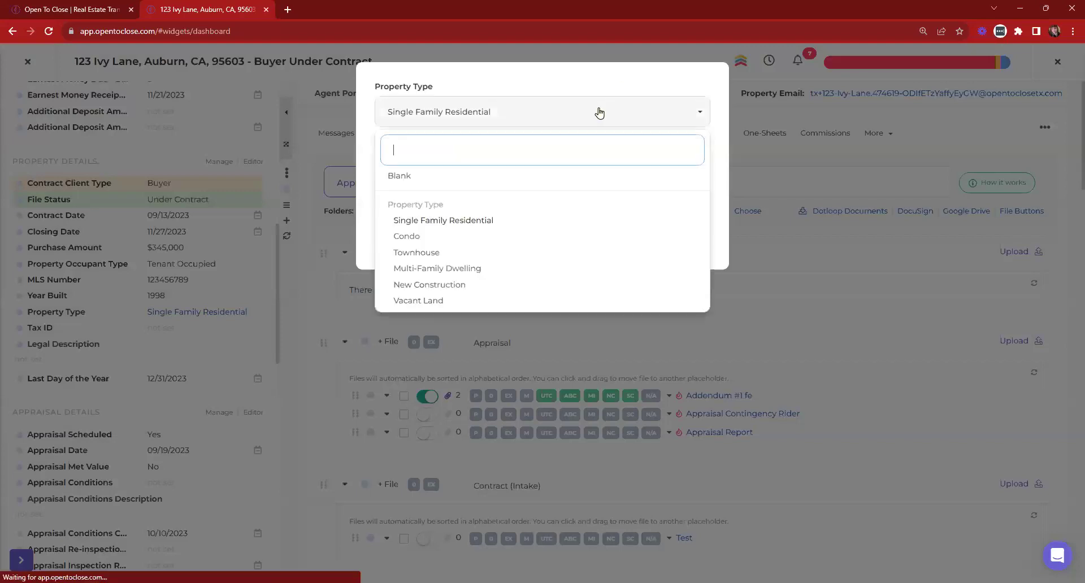
pyautogui.click(602, 117)
pyautogui.click(698, 186)
pyautogui.scroll(-5, 140, 226)
pyautogui.scroll(8, 146, 232)
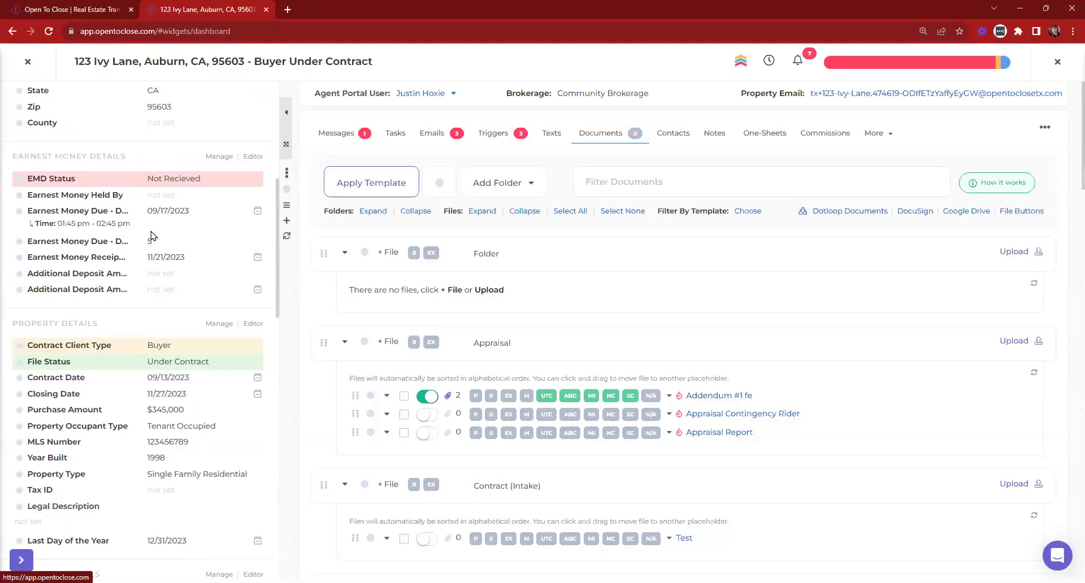
pyautogui.scroll(6, 164, 236)
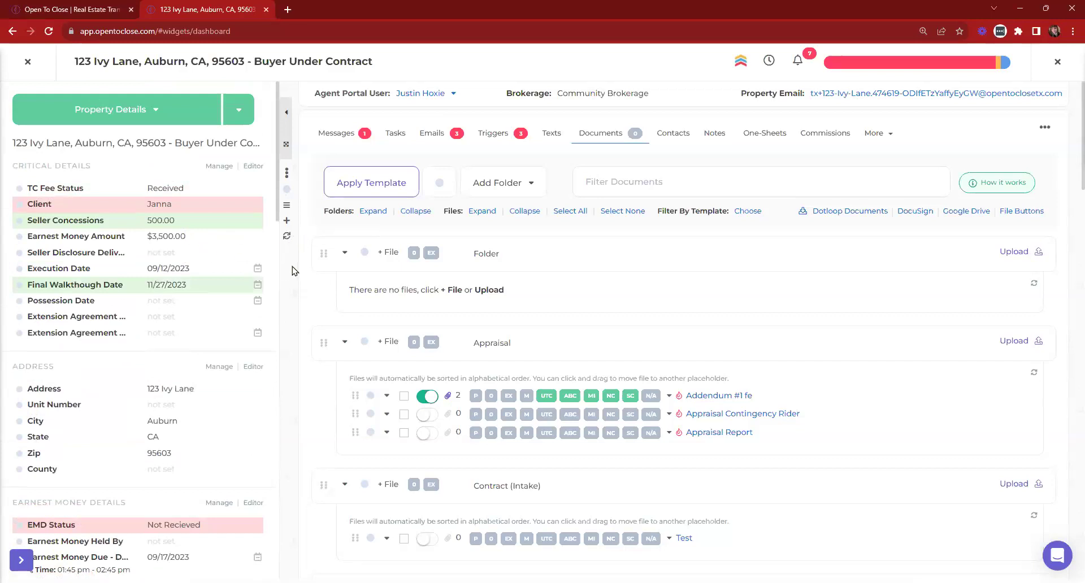
# Search the property's fields for "fina" and view the Financing Type choices.
pyautogui.hotkey('ctrl', 'k')
pyautogui.write('fini')
pyautogui.press('BackSpace')
pyautogui.write('a')
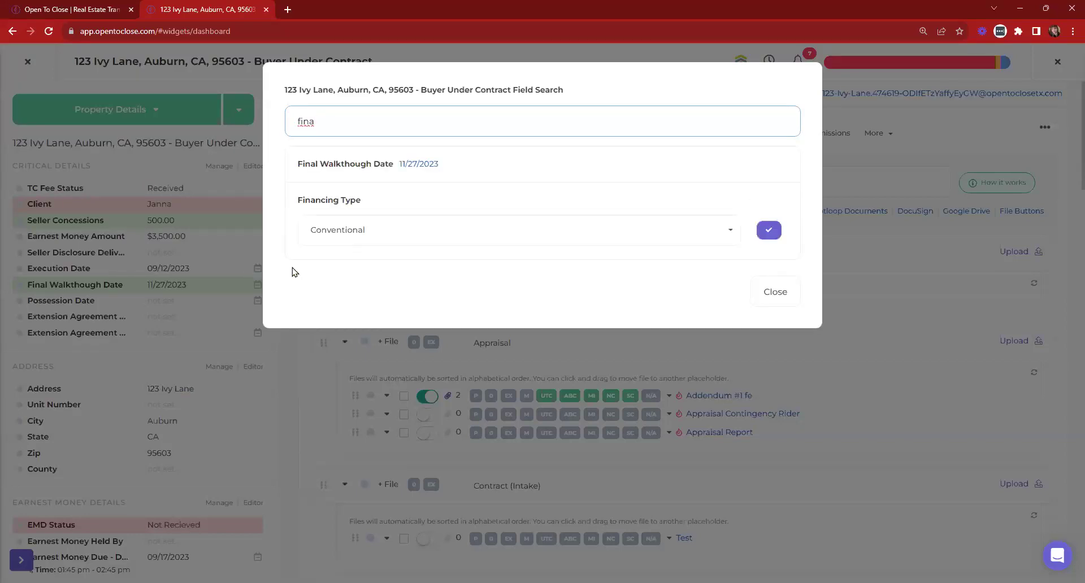
pyautogui.click(716, 224)
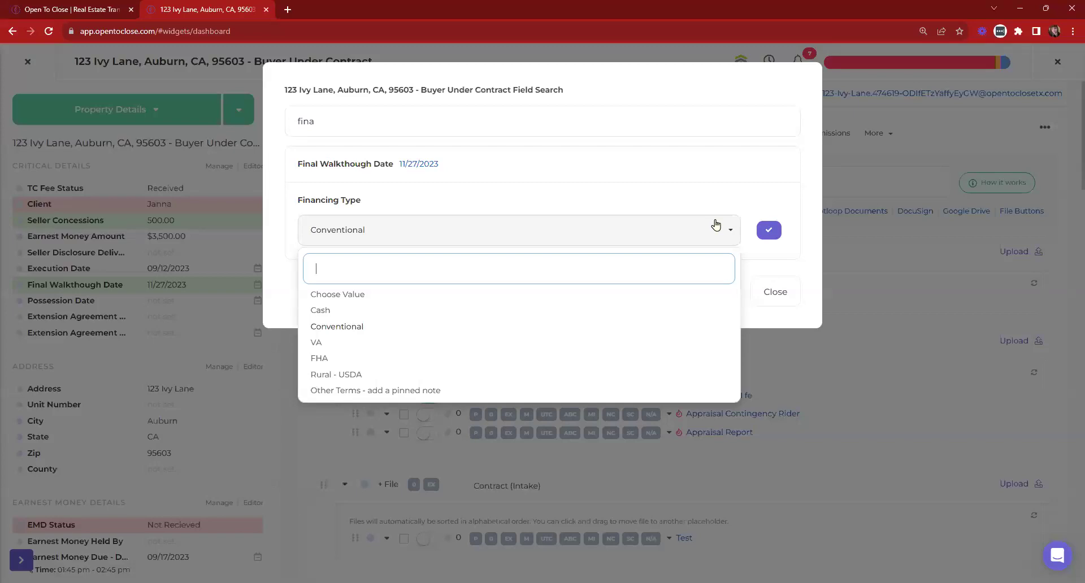
pyautogui.click(715, 225)
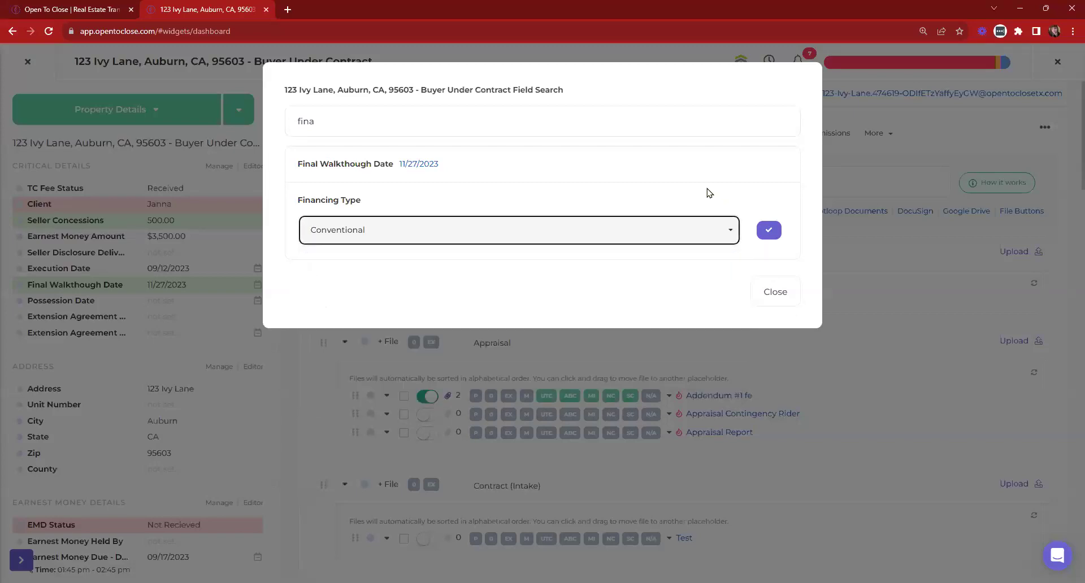
pyautogui.click(776, 292)
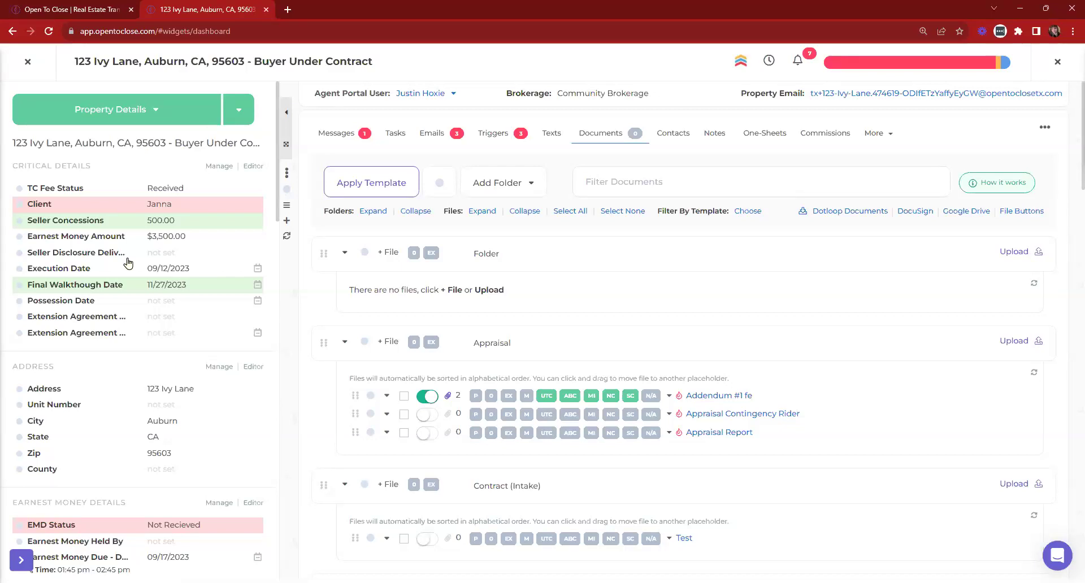
# View the EMD Status choices and their colors in the Earnest Money Details, and cancel the edit.
pyautogui.scroll(-3, 156, 469)
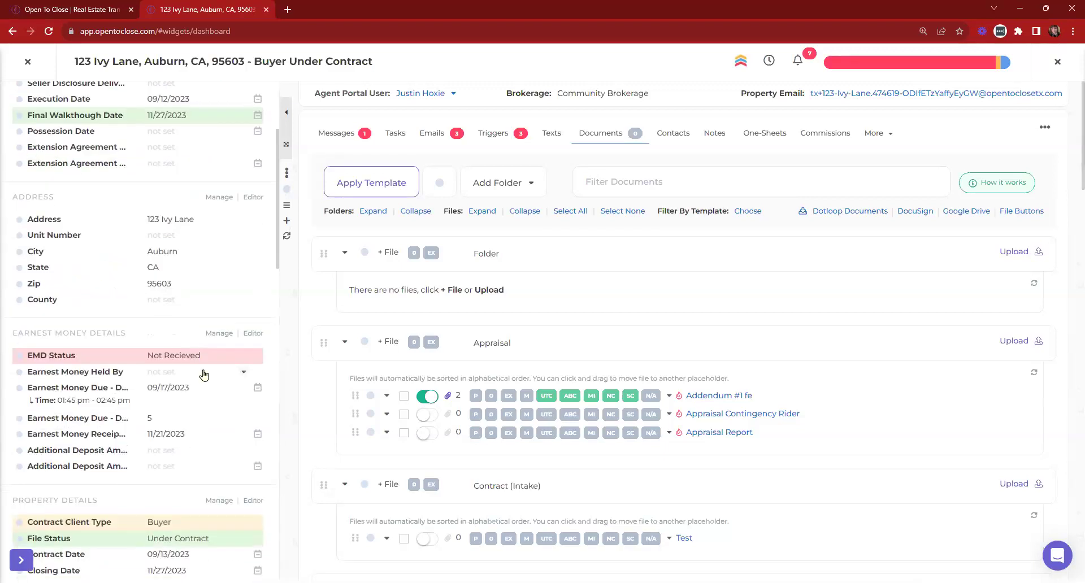
pyautogui.click(202, 362)
pyautogui.click(465, 113)
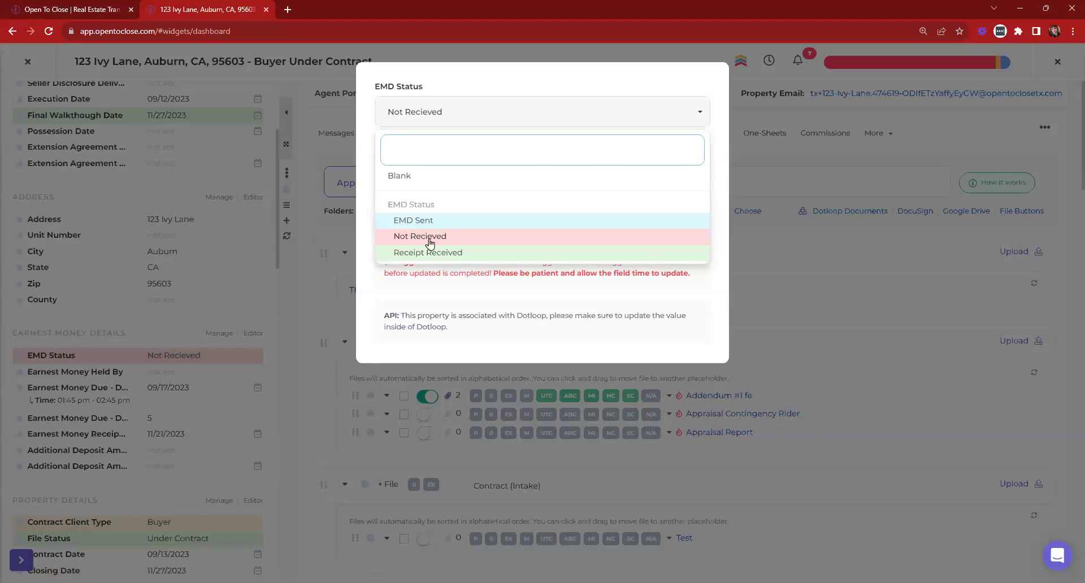
pyautogui.click(487, 113)
pyautogui.click(698, 225)
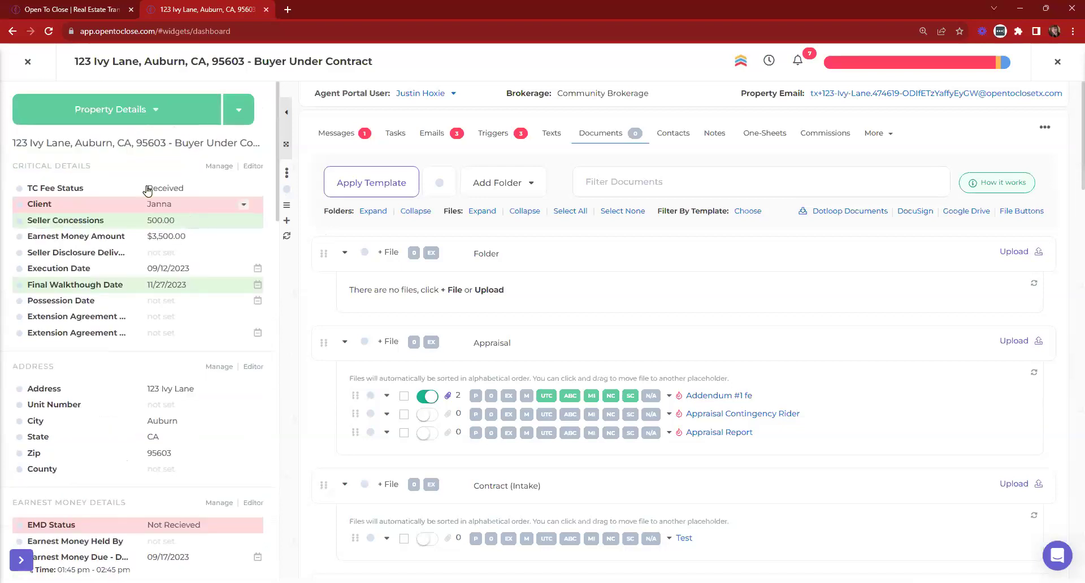
# Leave the property, open the Field Editor and review the settings and options of the TC Fee Status field.
pyautogui.click(26, 62)
pyautogui.click(41, 465)
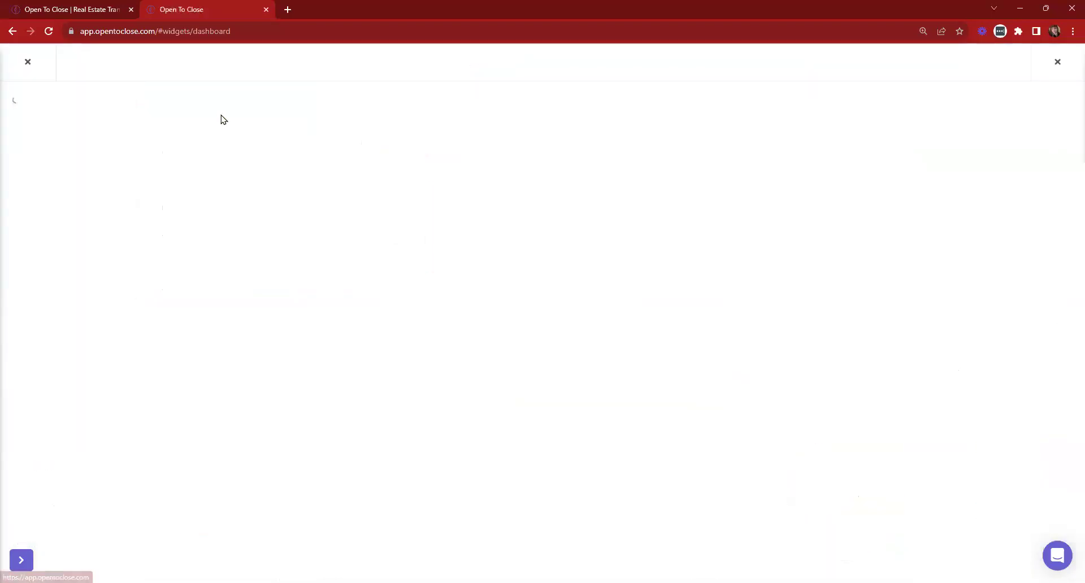
pyautogui.click(92, 209)
pyautogui.scroll(-7, 703, 266)
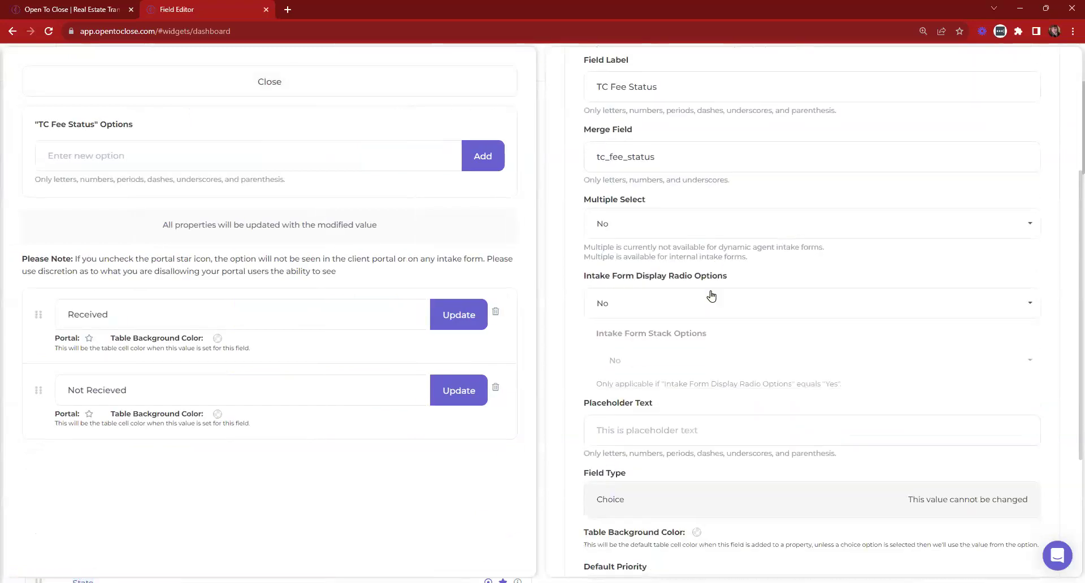
pyautogui.scroll(6, 710, 295)
pyautogui.click(521, 136)
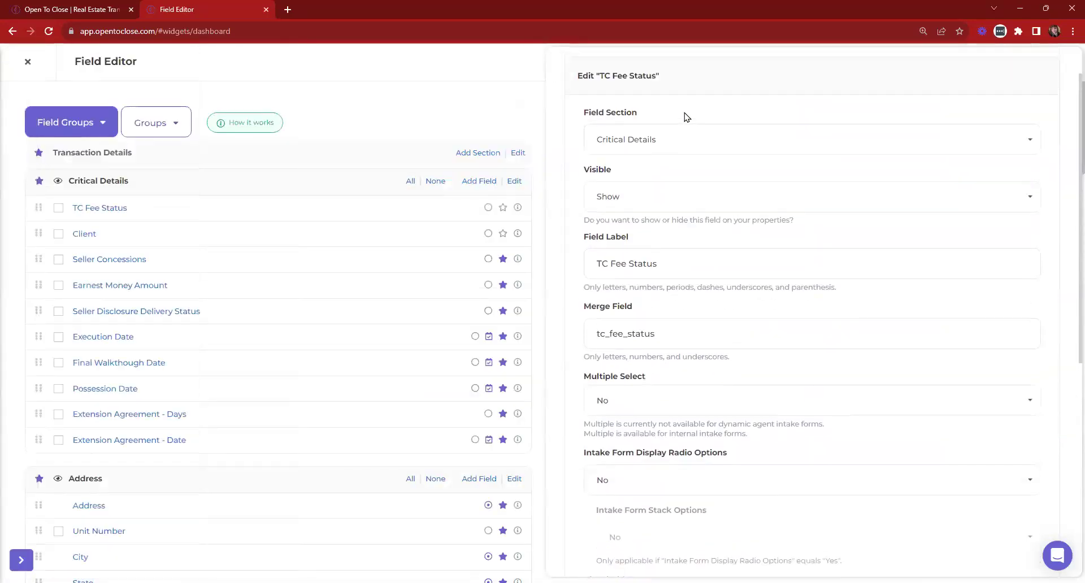
# Set the TC Fee Status field's default table background color to yellow and leave the Field Editor.
pyautogui.click(103, 209)
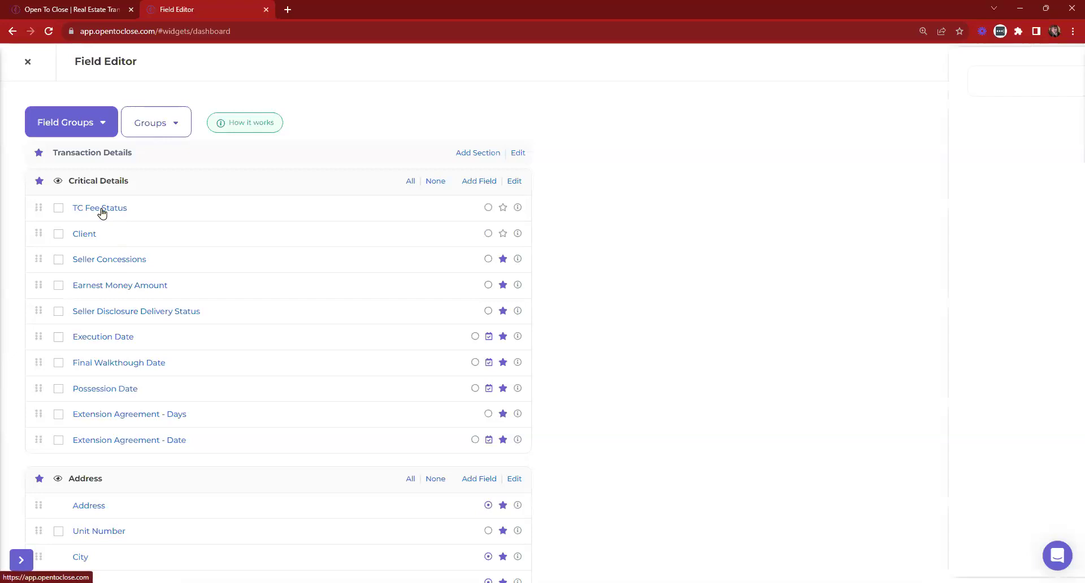
pyautogui.scroll(-8, 676, 141)
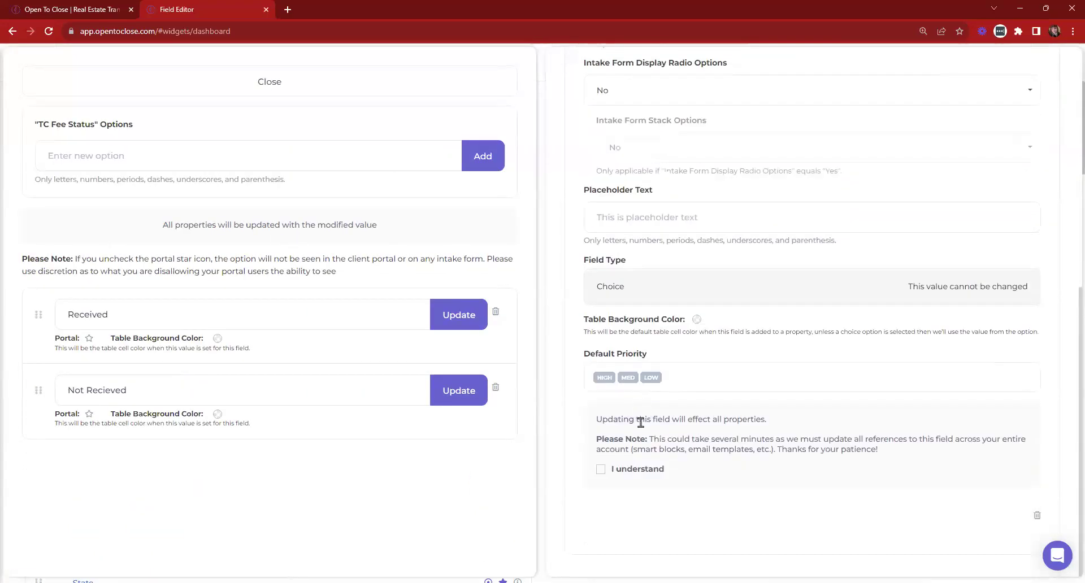
pyautogui.click(697, 319)
pyautogui.click(805, 347)
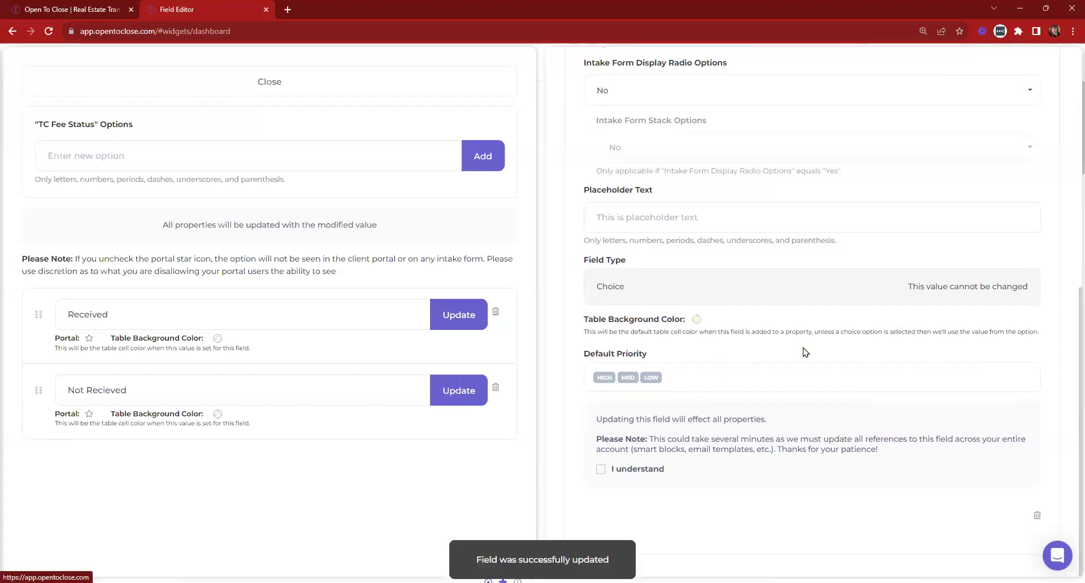
pyautogui.scroll(8, 805, 351)
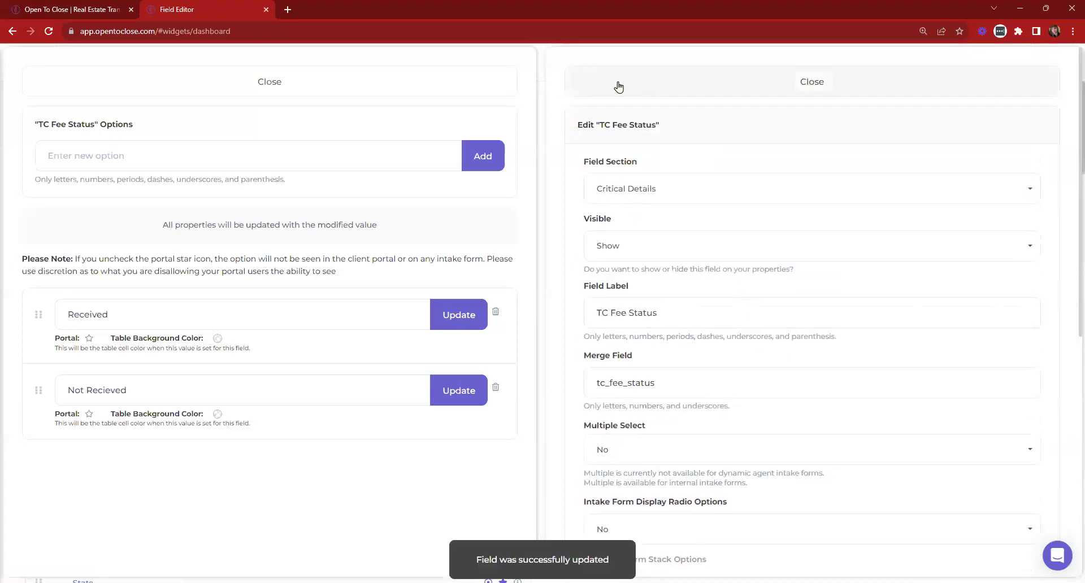
pyautogui.click(402, 82)
pyautogui.click(25, 64)
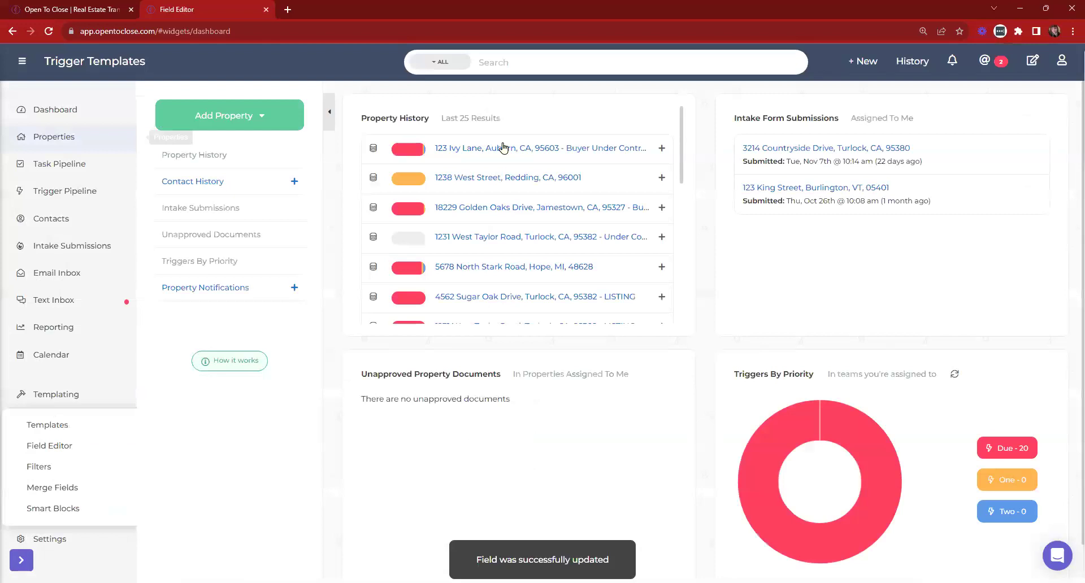
# Reopen the first property in the Property History, set its TC Fee Status to Blank and check the field's background color choice.
pyautogui.click(436, 146)
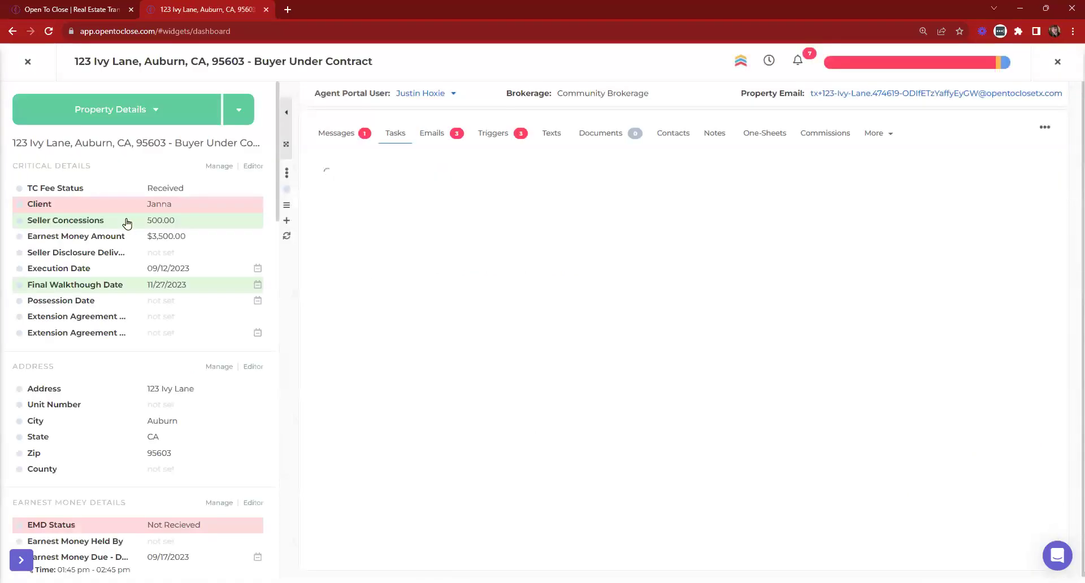
pyautogui.click(185, 191)
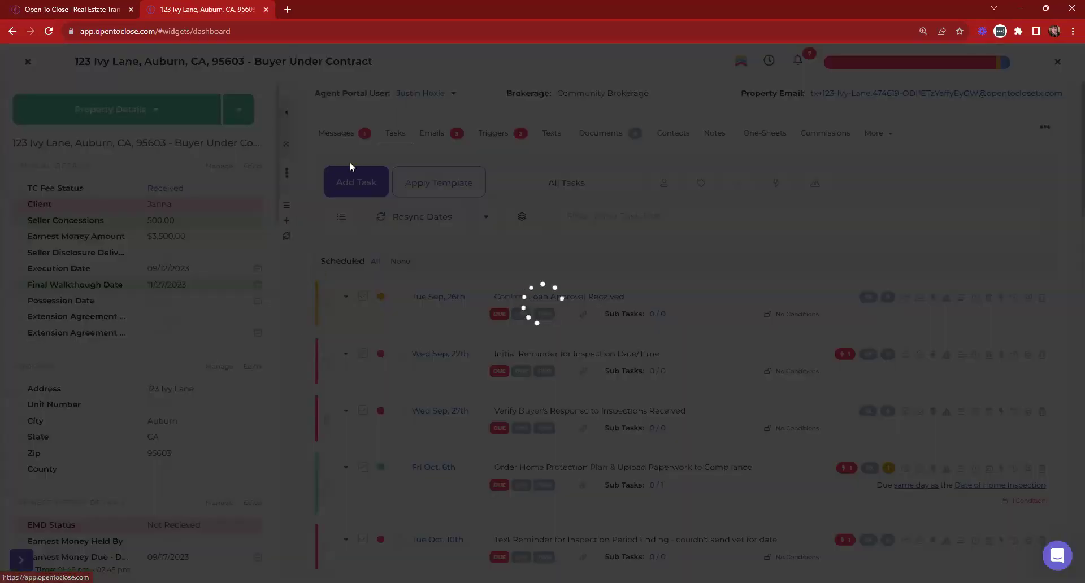
pyautogui.click(435, 113)
pyautogui.click(398, 177)
pyautogui.click(670, 224)
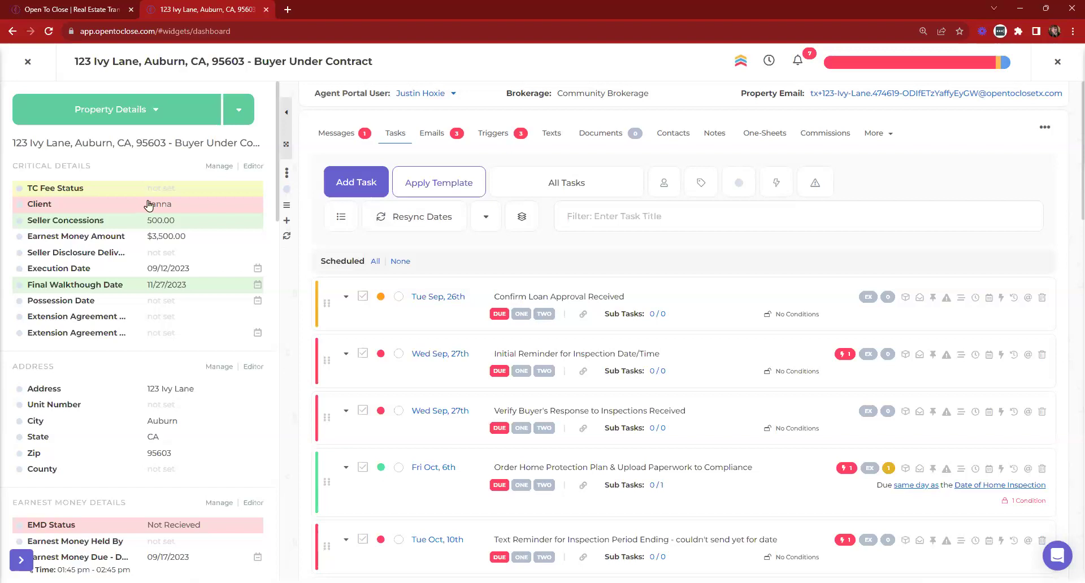
pyautogui.click(156, 194)
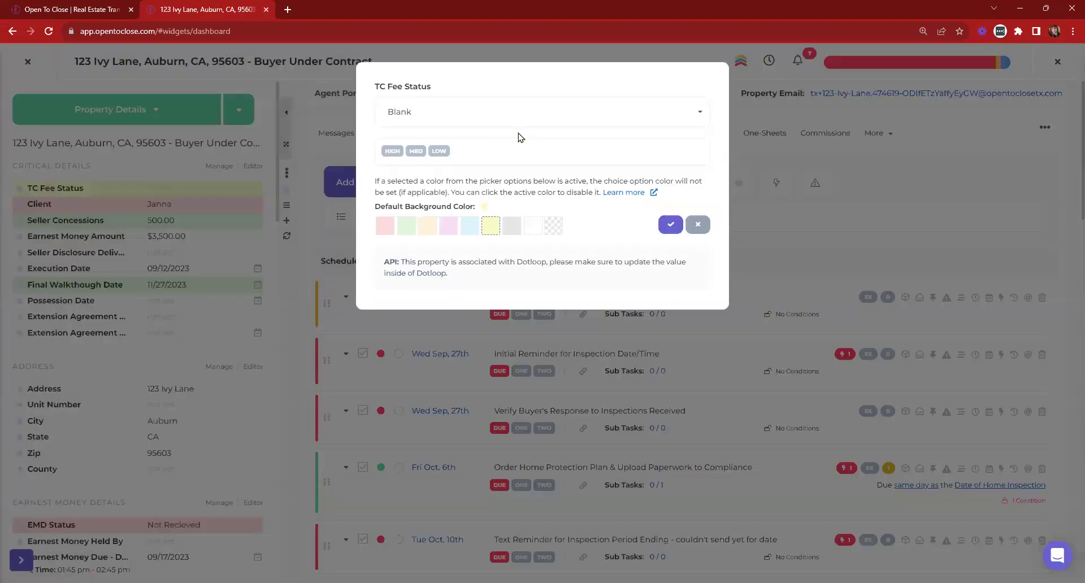
pyautogui.click(697, 225)
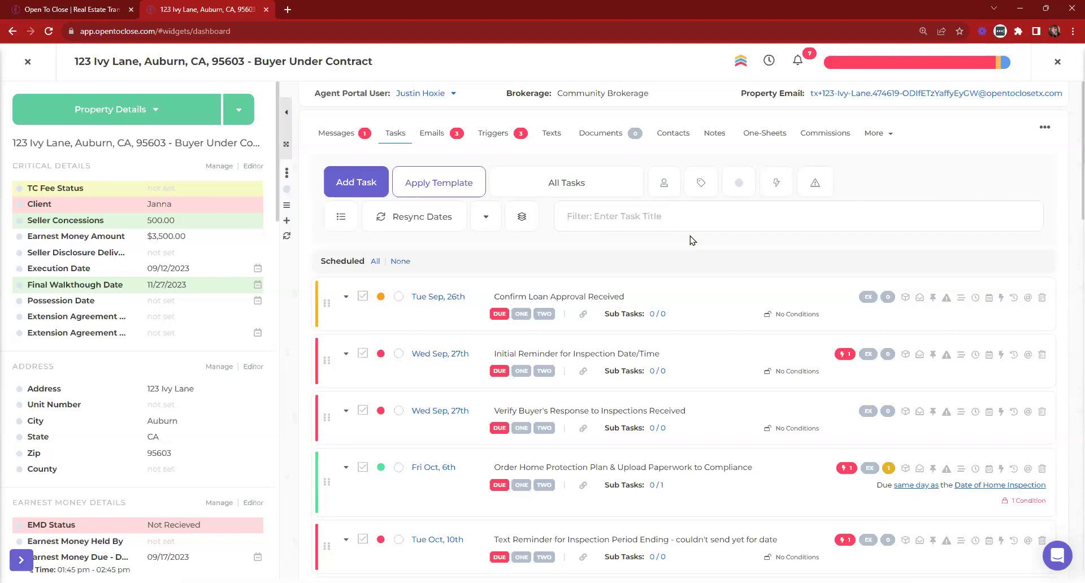
# Review the property's document folders and status labels, and examine the file button definitions.
pyautogui.click(597, 133)
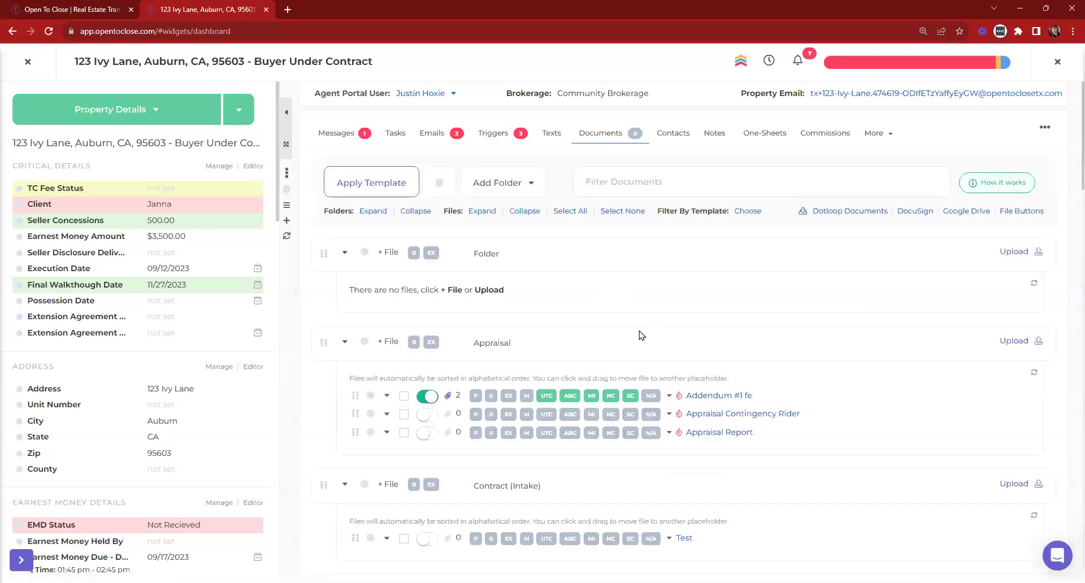
pyautogui.scroll(-2, 621, 335)
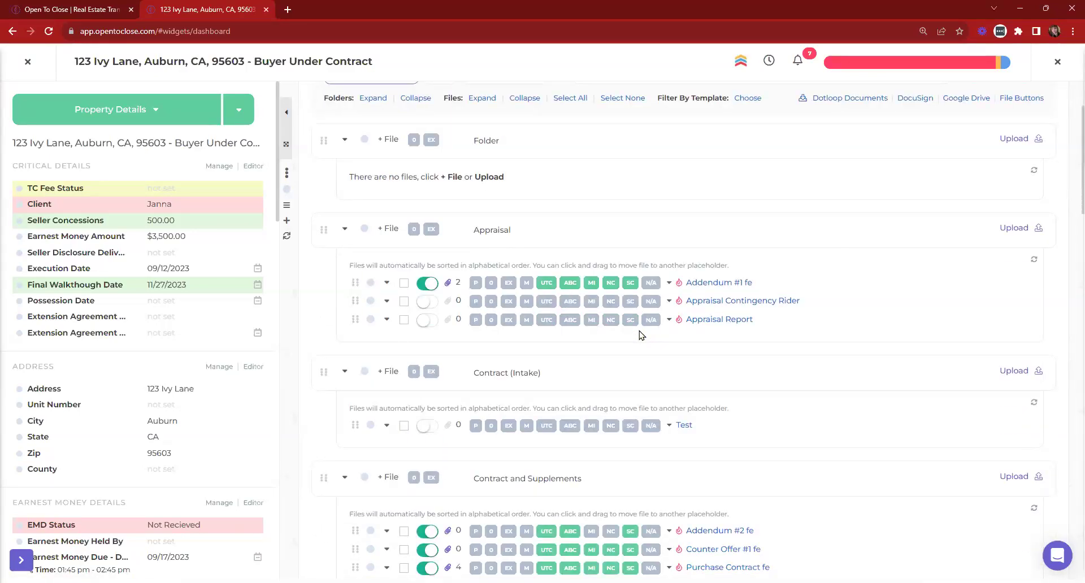
pyautogui.scroll(-2, 641, 335)
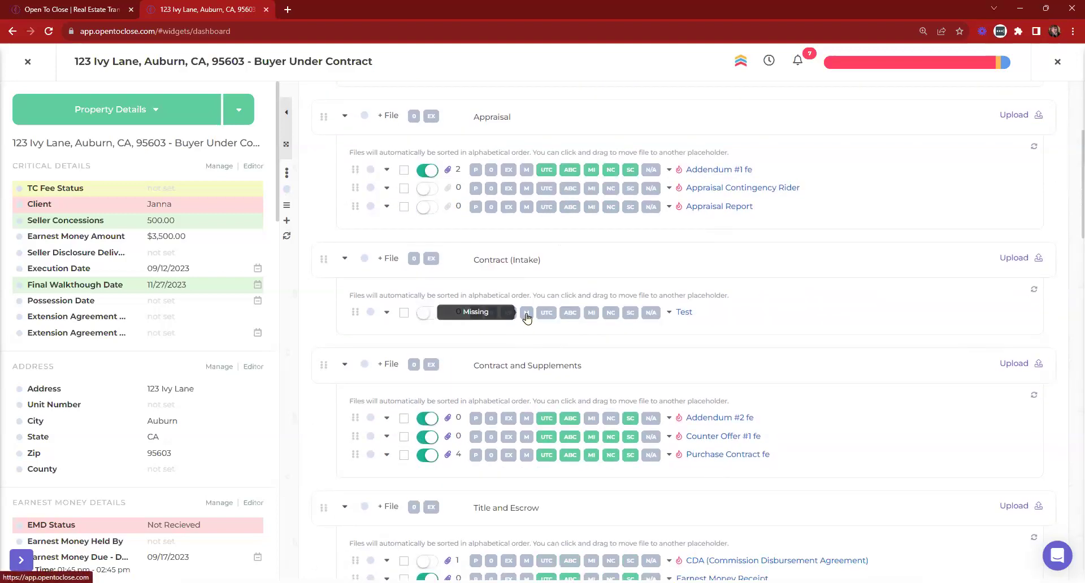
pyautogui.scroll(2, 989, 127)
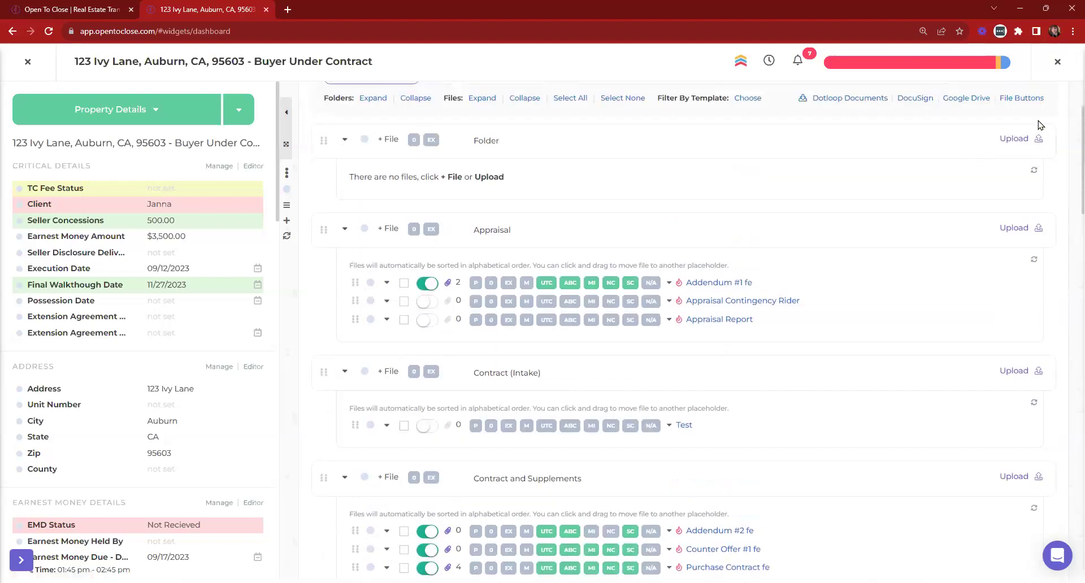
pyautogui.click(1035, 97)
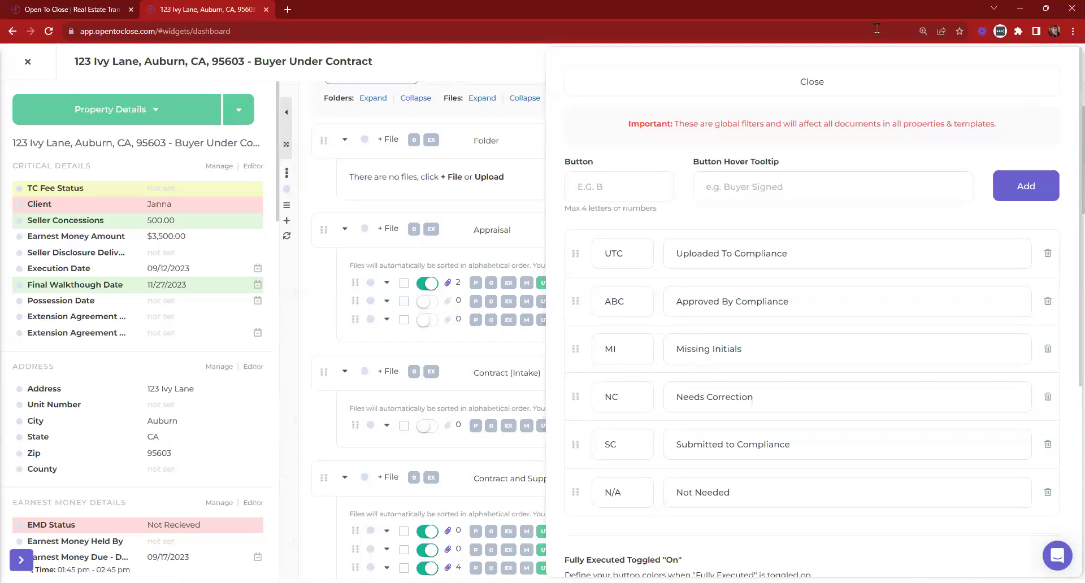
pyautogui.click(815, 81)
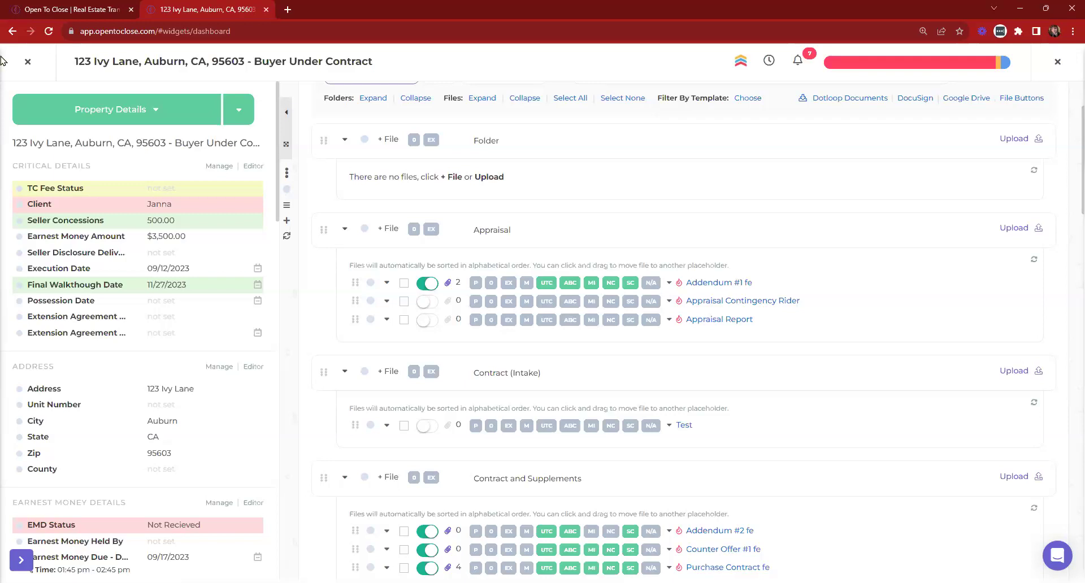
# Add a document file button "PT" with the hover tooltip "Property Triggers" and check the Fully Executed color settings.
pyautogui.click(1013, 101)
pyautogui.click(772, 188)
pyautogui.write('Property Triggers')
pyautogui.click(640, 178)
pyautogui.write('PT')
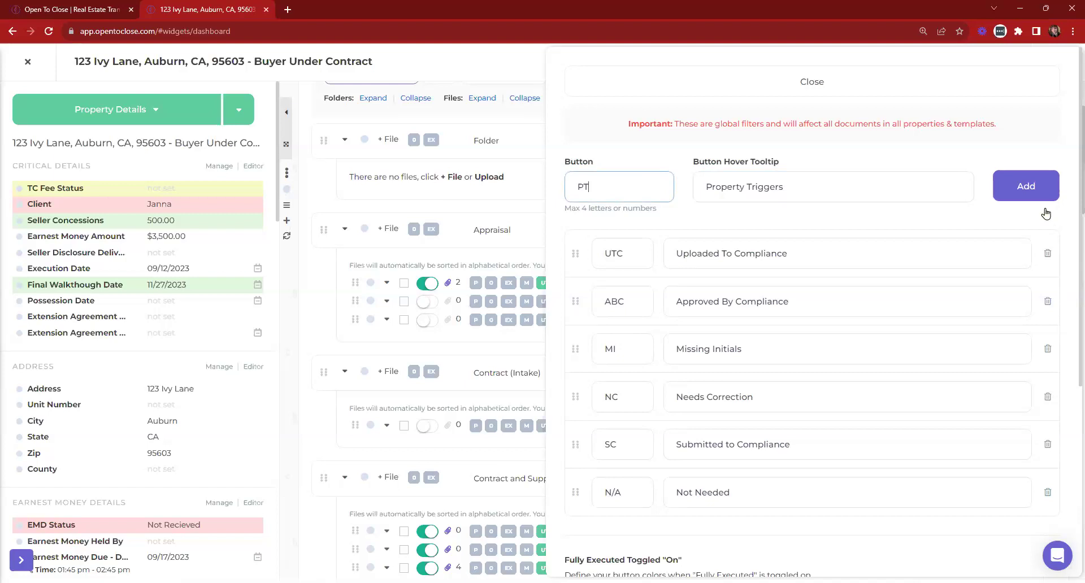
pyautogui.click(1025, 184)
pyautogui.scroll(-5, 769, 170)
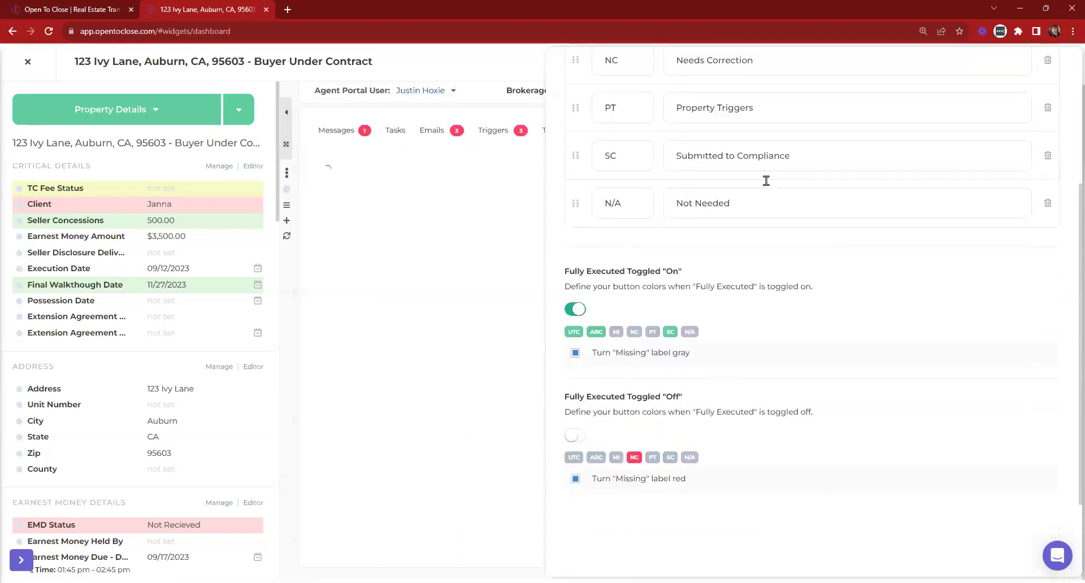
# Close the file button settings and mark all three files in the Appraisal folder with the PT status.
pyautogui.scroll(5, 678, 302)
pyautogui.click(647, 76)
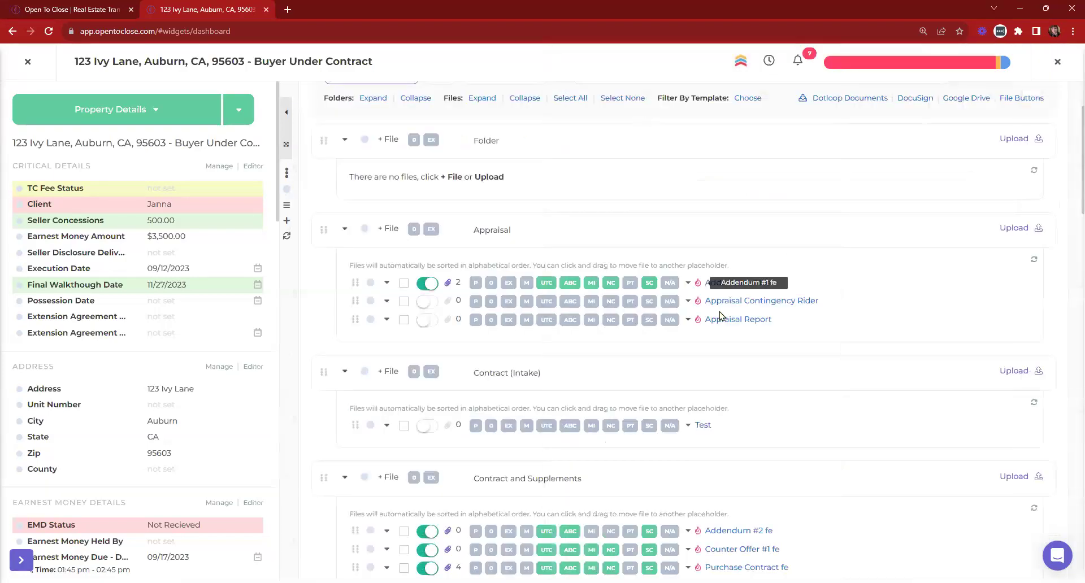
pyautogui.click(630, 283)
pyautogui.click(630, 301)
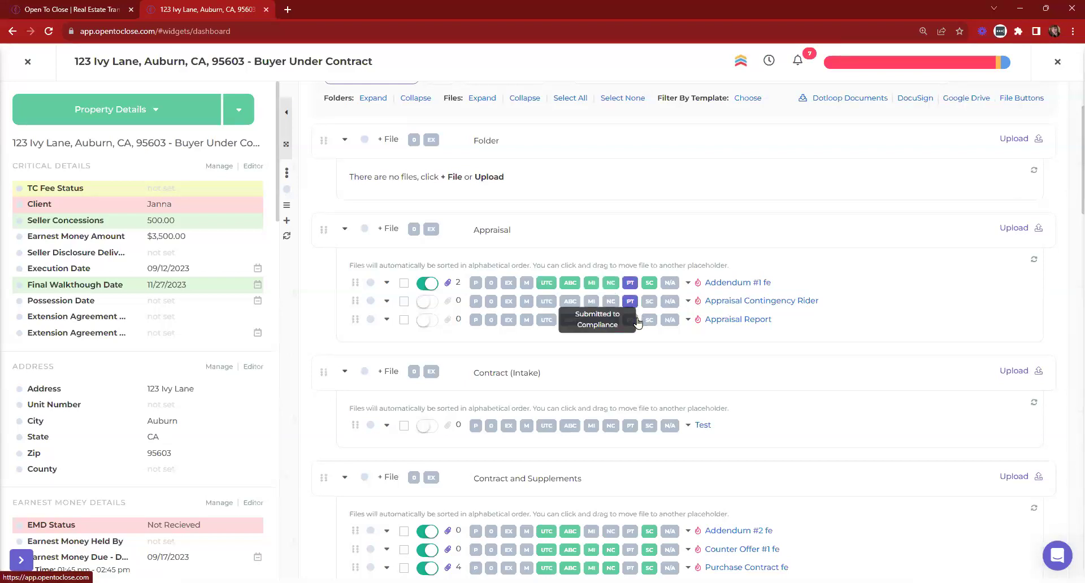
pyautogui.click(630, 320)
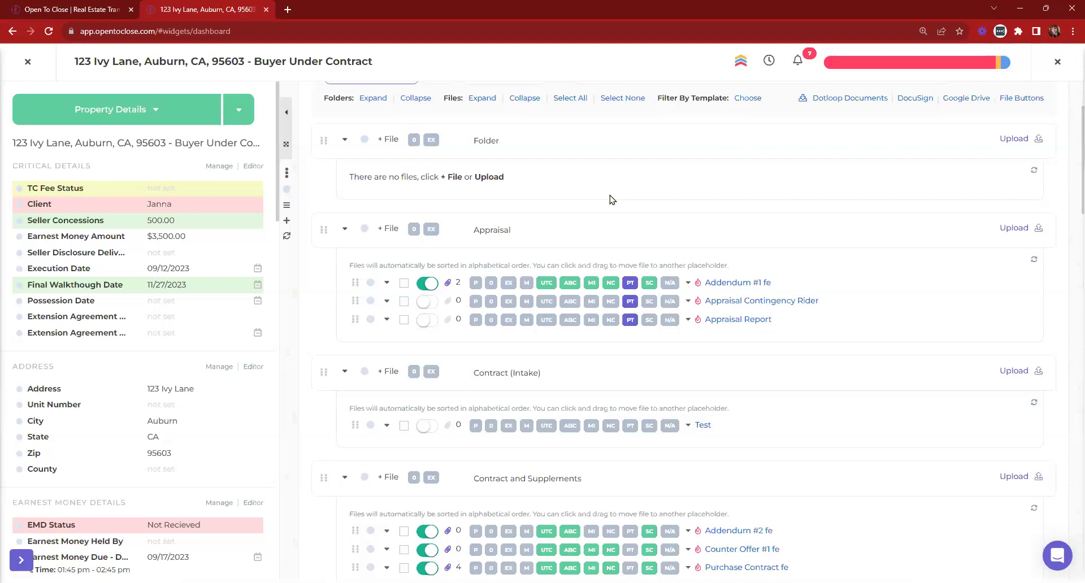
# Review the property's ready-to-go triggers and check which trigger template is applied to it.
pyautogui.scroll(2, 412, 169)
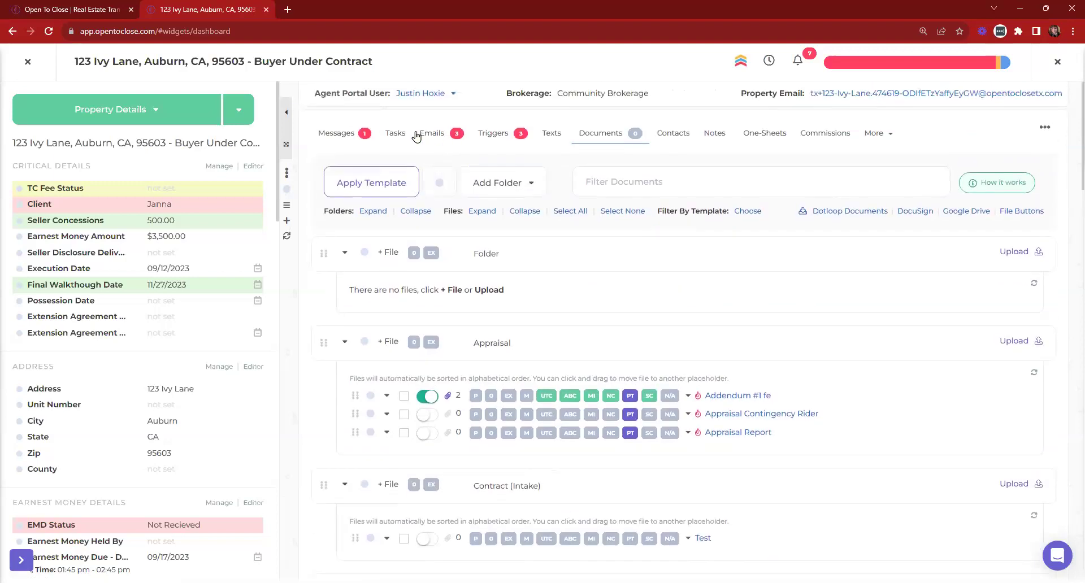
pyautogui.click(495, 135)
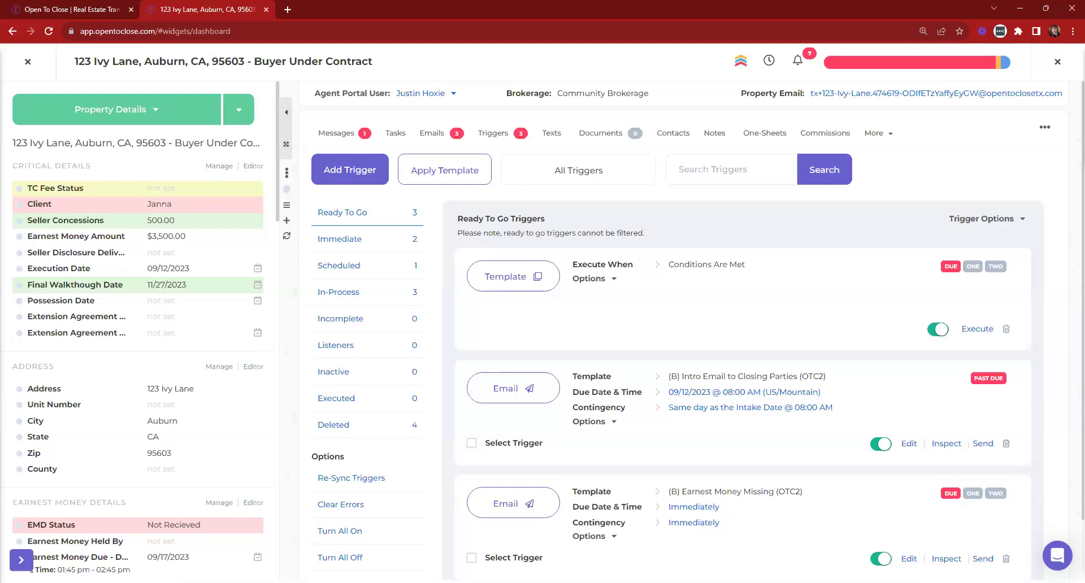
pyautogui.click(531, 164)
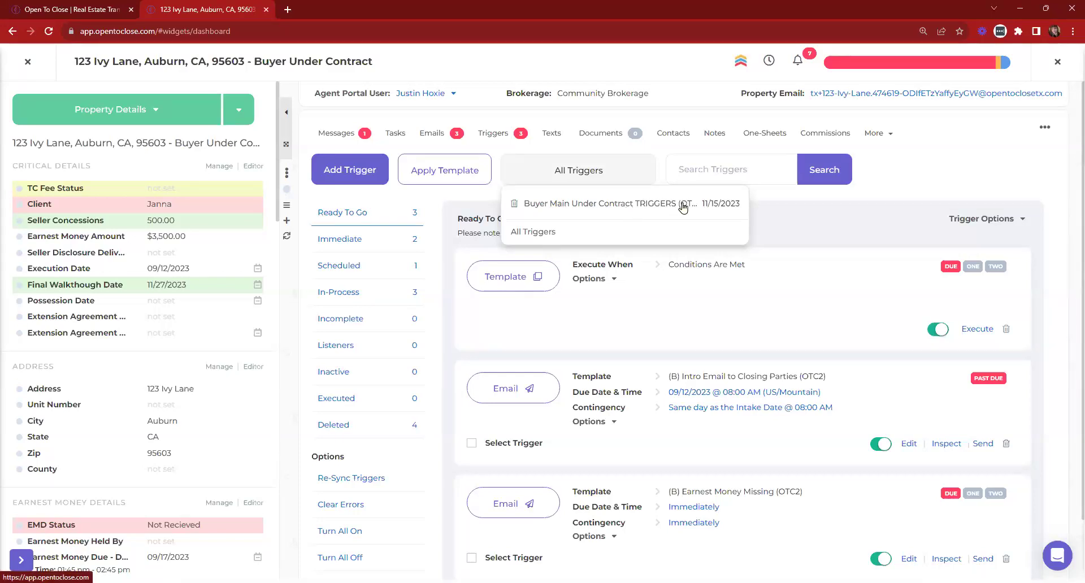
# Leave the property and open the trigger template "Buyer Main Under Contract TRIGGERS (OTC2)" to examine its triggers.
pyautogui.click(24, 62)
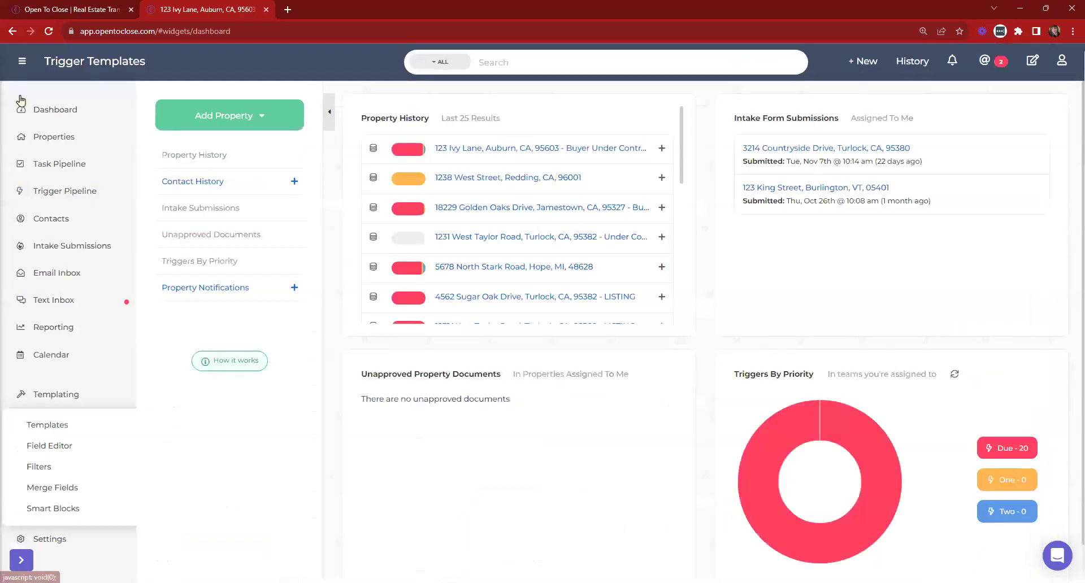
pyautogui.click(25, 426)
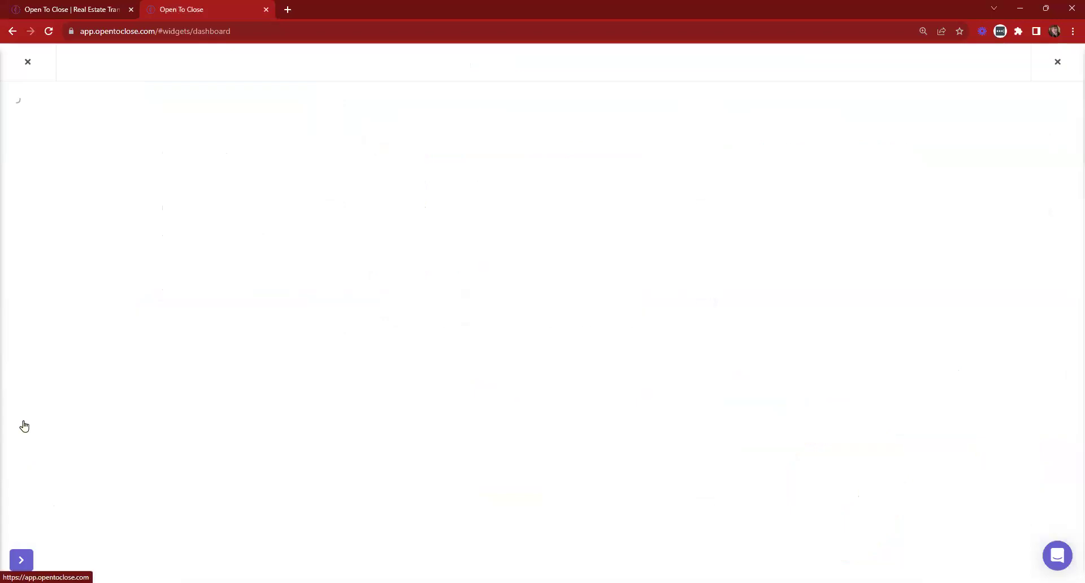
pyautogui.scroll(-3, 607, 245)
pyautogui.scroll(-4, 607, 245)
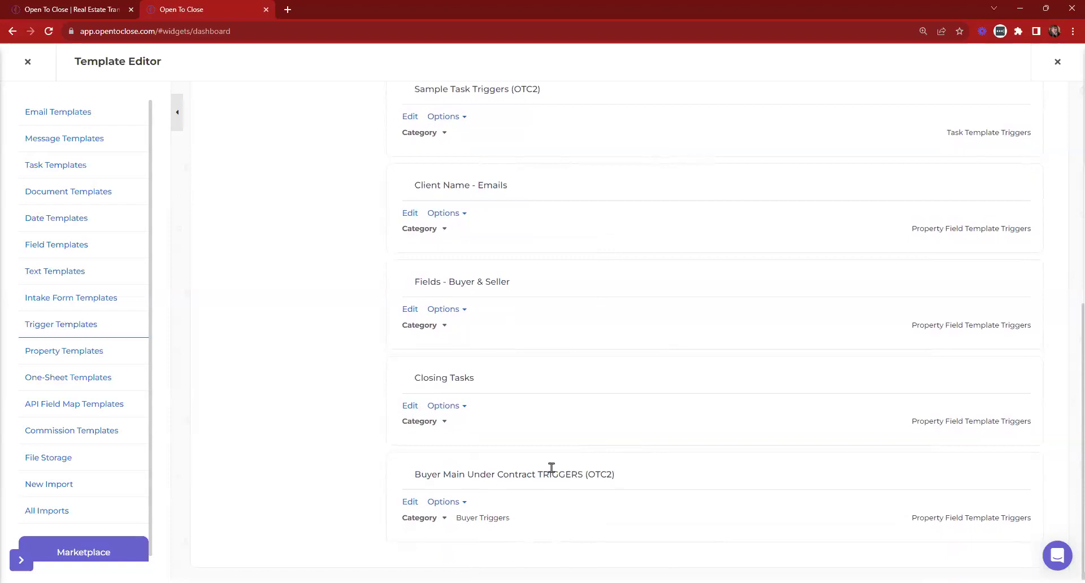
pyautogui.click(410, 502)
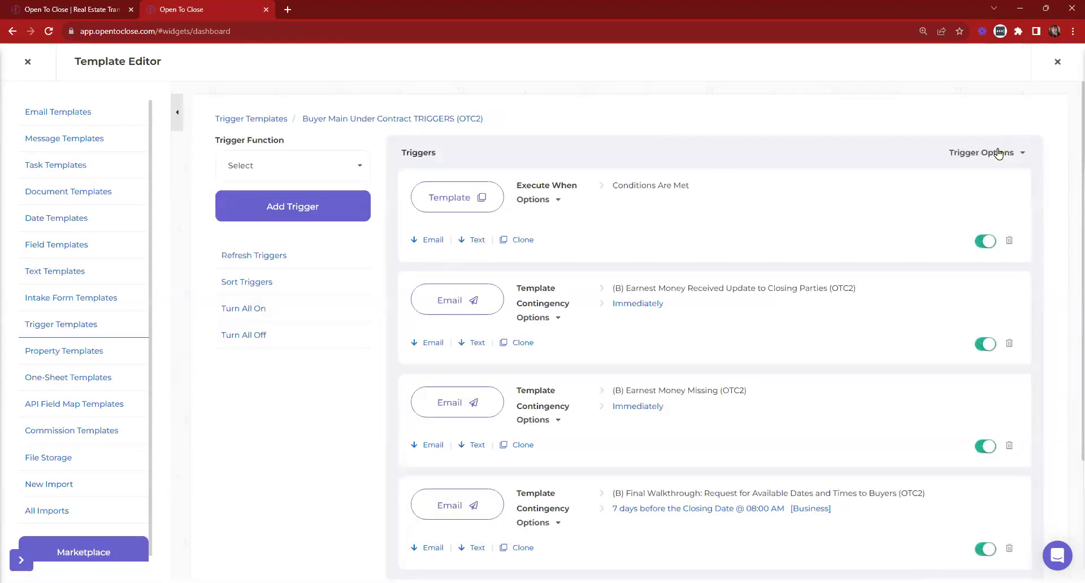
# Create a trigger template named "Addendum Name Triggers" of type Property Triggers and open it for editing.
pyautogui.click(240, 119)
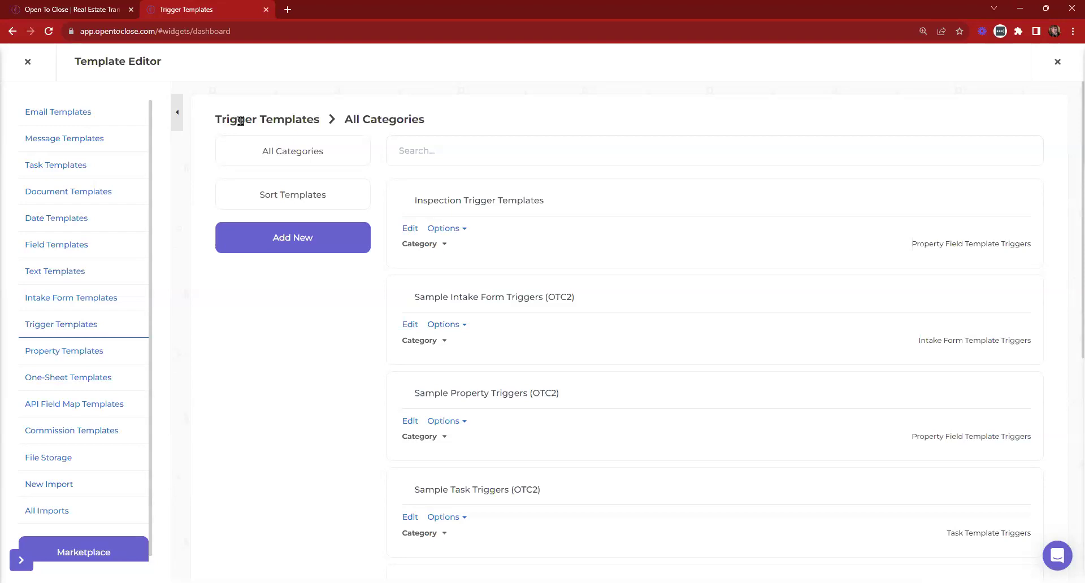
pyautogui.click(262, 241)
pyautogui.click(514, 119)
pyautogui.write('Addedum Name Triggers')
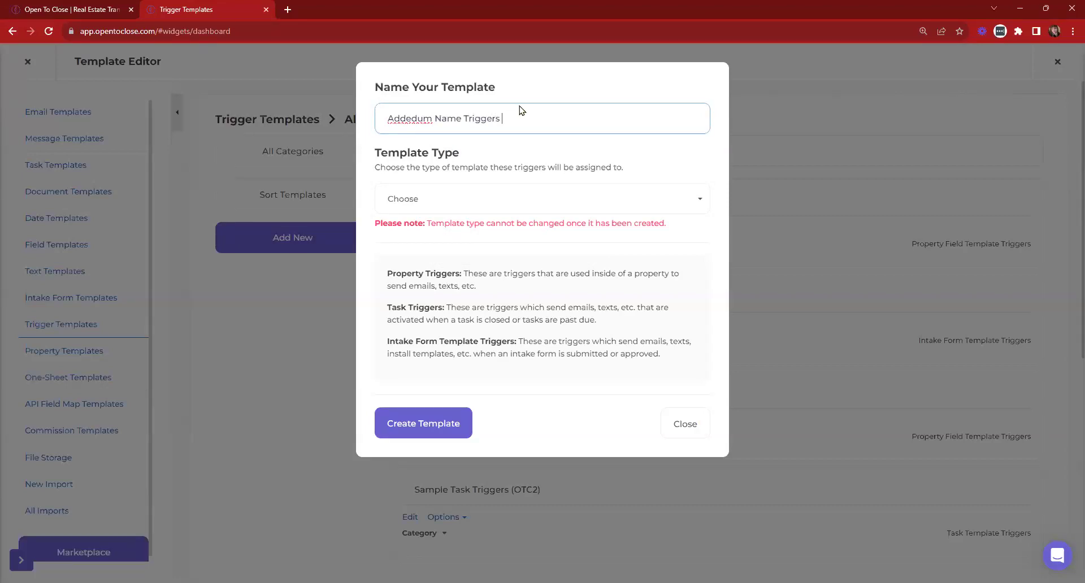
pyautogui.rightClick(423, 119)
pyautogui.click(452, 128)
pyautogui.click(449, 193)
pyautogui.click(422, 243)
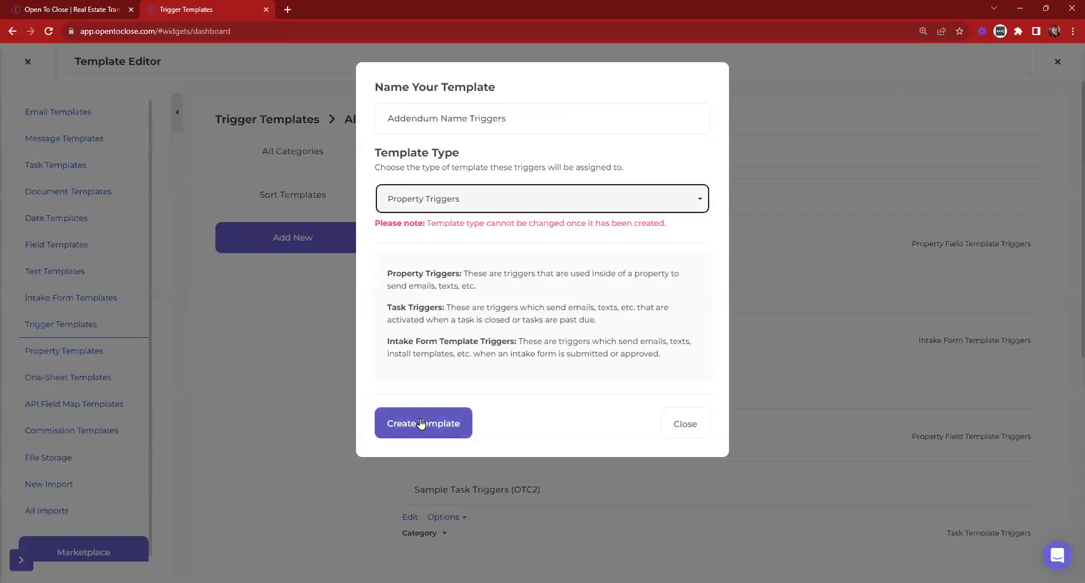
pyautogui.click(424, 424)
pyautogui.click(412, 229)
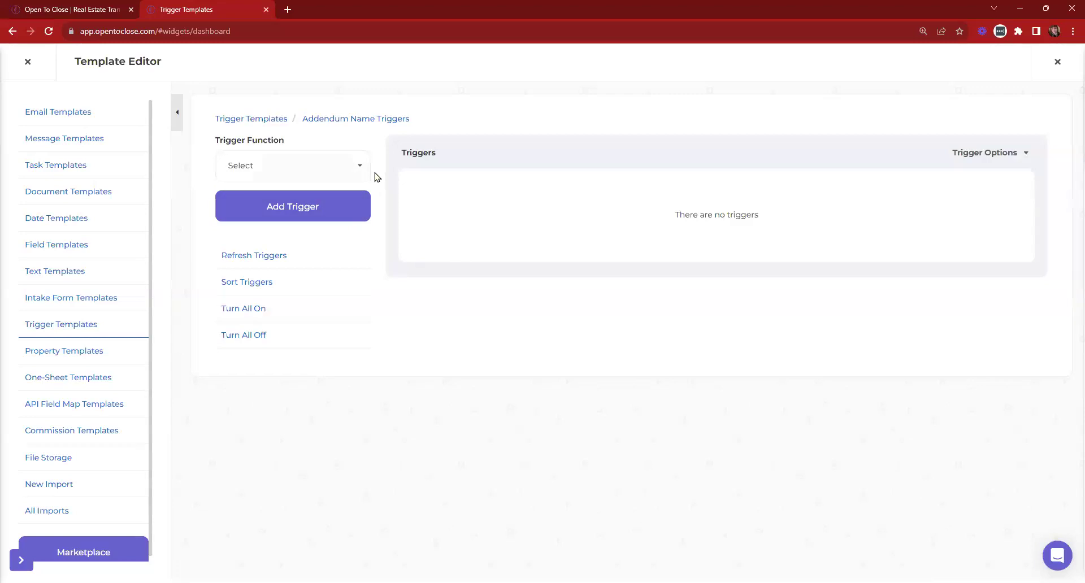
# Reopen "Buyer Main Under Contract TRIGGERS (OTC2)" and add a Send Email trigger to it.
pyautogui.click(252, 126)
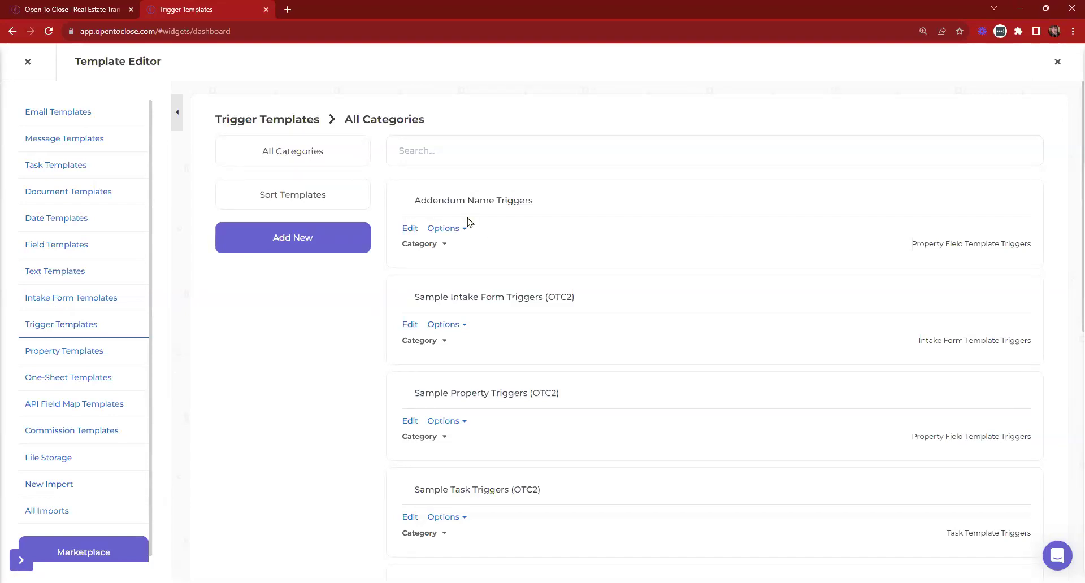
pyautogui.scroll(-9, 580, 370)
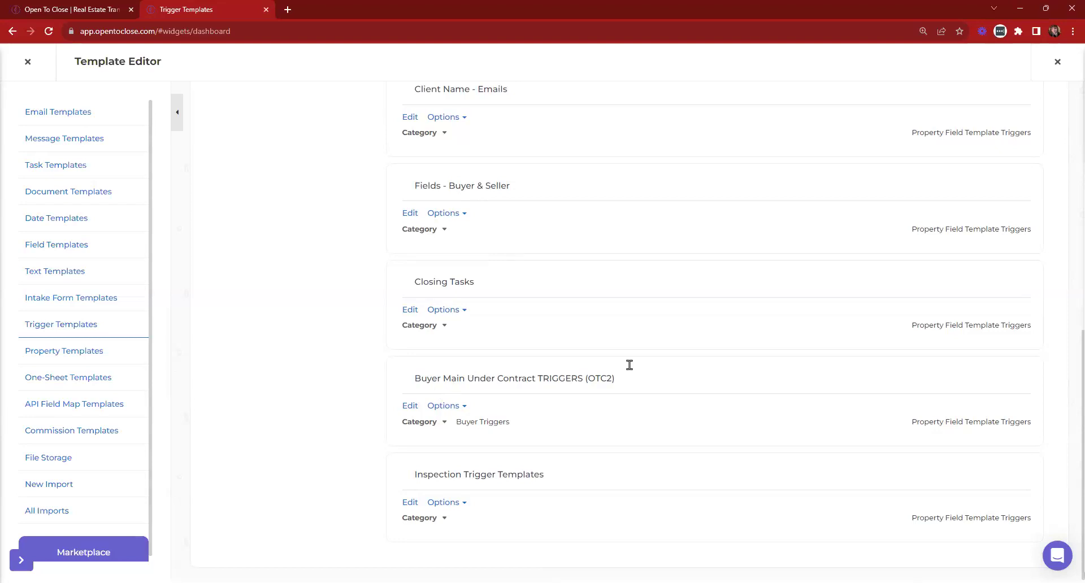
pyautogui.click(411, 406)
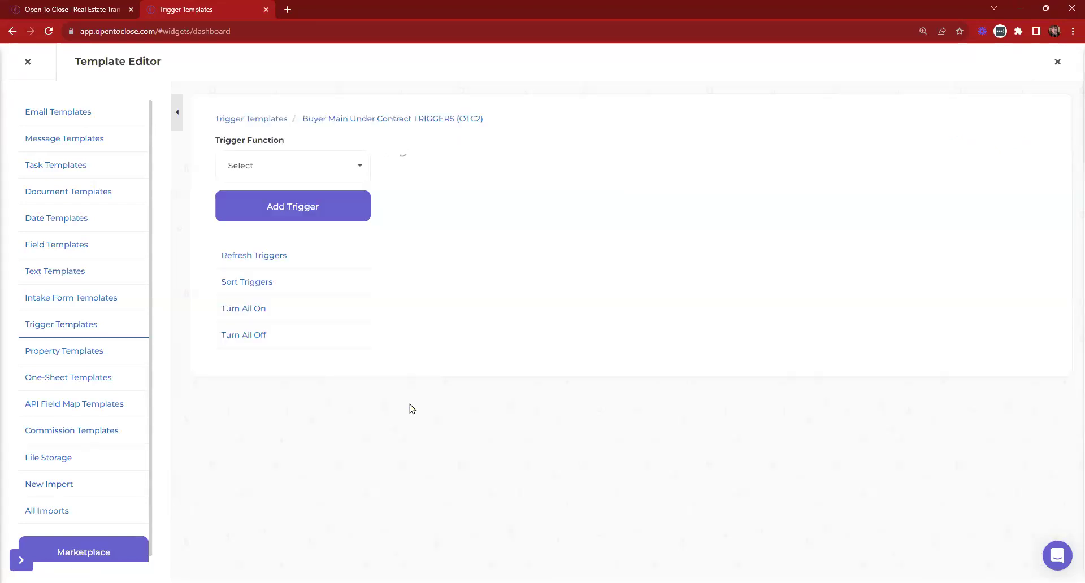
pyautogui.click(320, 170)
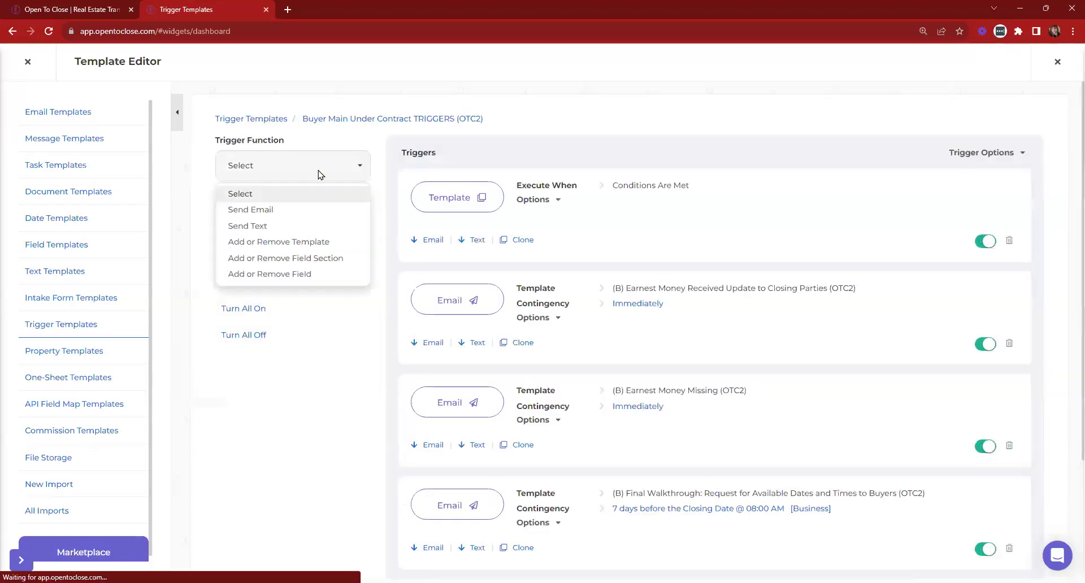
pyautogui.click(256, 209)
pyautogui.click(256, 208)
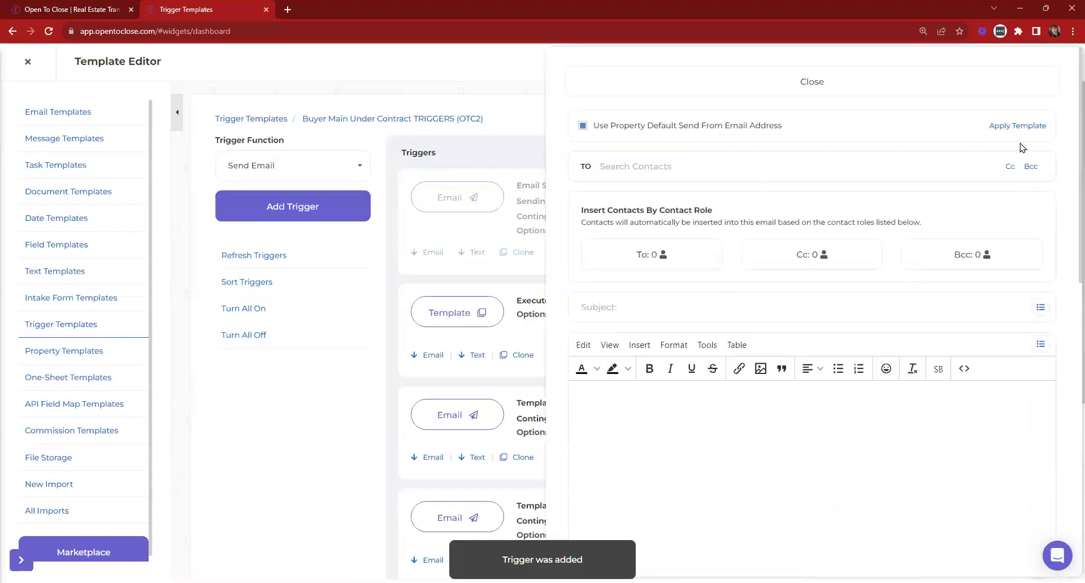
# Apply the email template "(B) Earnest Money Missing (OTC2)" to the new email trigger and close the email editor.
pyautogui.click(1007, 129)
pyautogui.click(447, 114)
pyautogui.write('end')
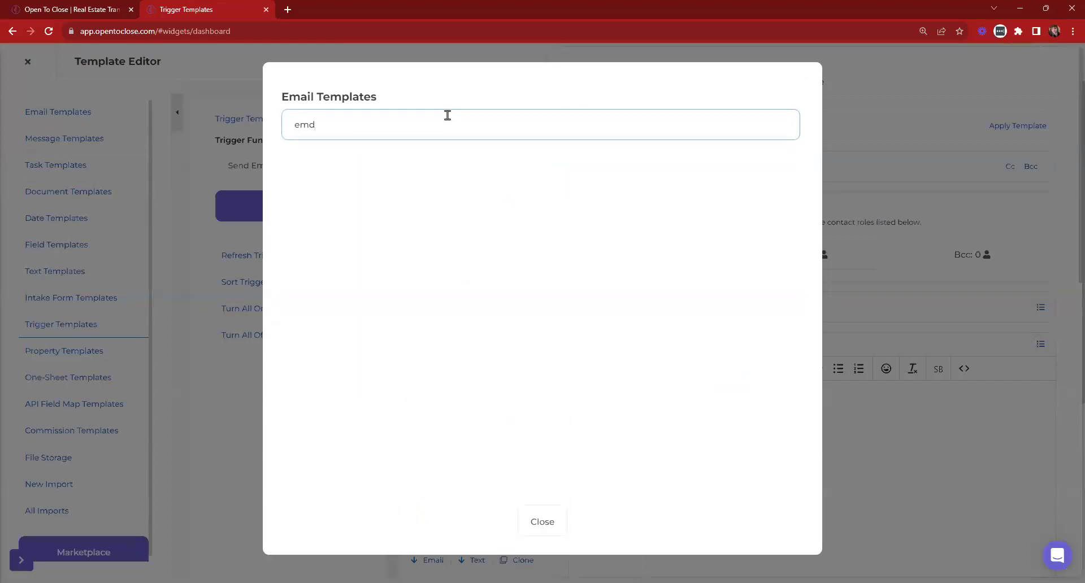
pyautogui.press('BackSpace')
pyautogui.write('ar')
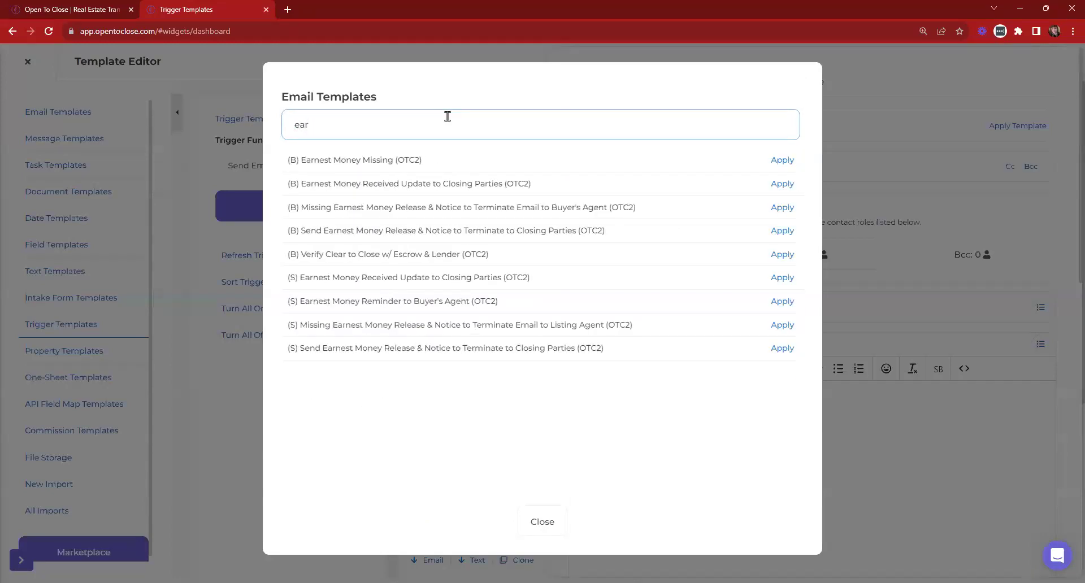
pyautogui.click(780, 162)
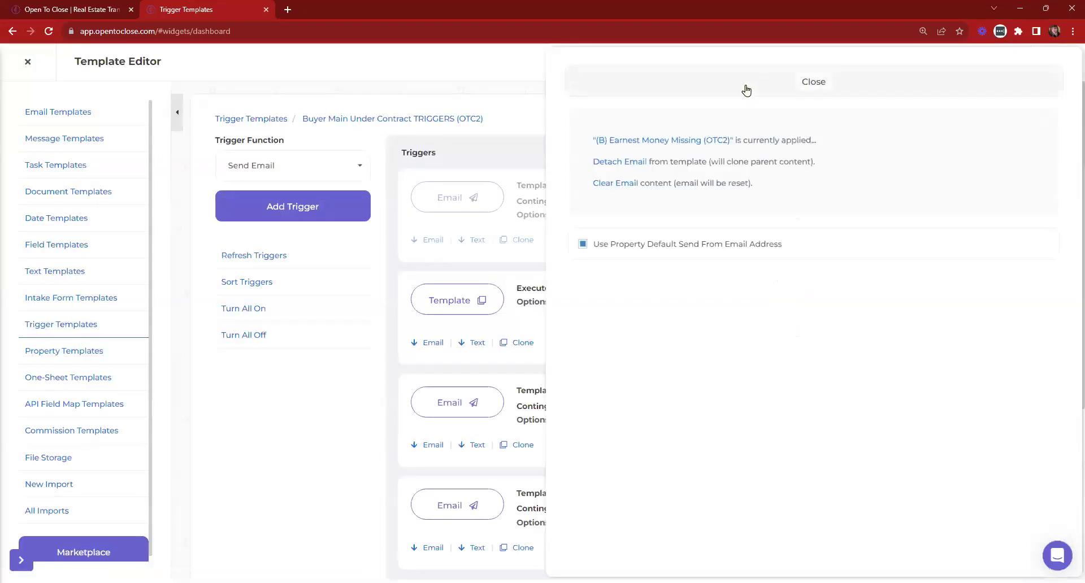
pyautogui.click(746, 87)
# Show the trigger details and add a Property Field condition to the email trigger: EMD Status Is Equal To Not Recieved.
pyautogui.click(982, 153)
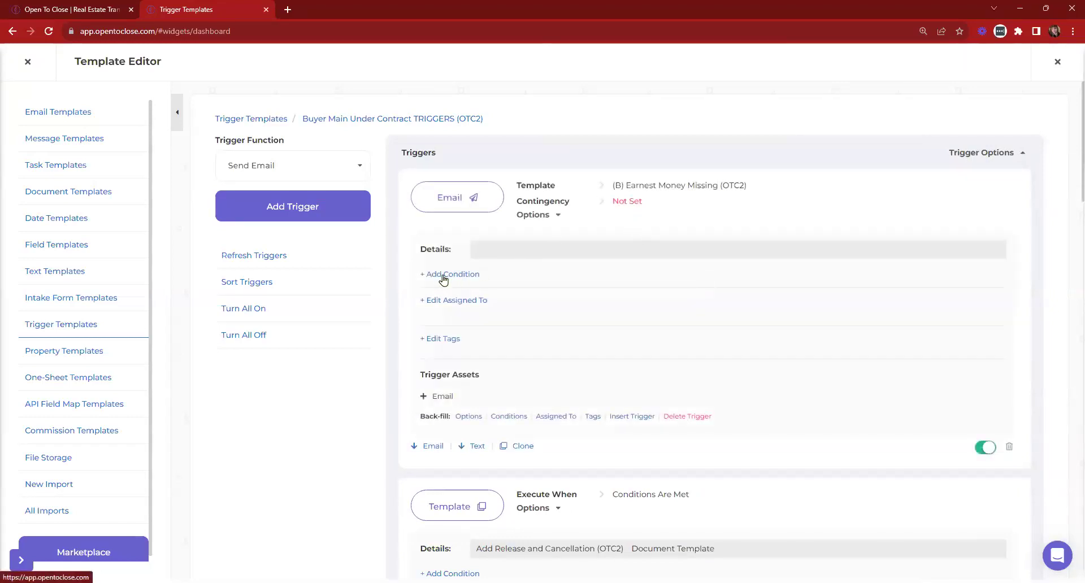
pyautogui.click(444, 275)
pyautogui.click(113, 141)
pyautogui.click(66, 216)
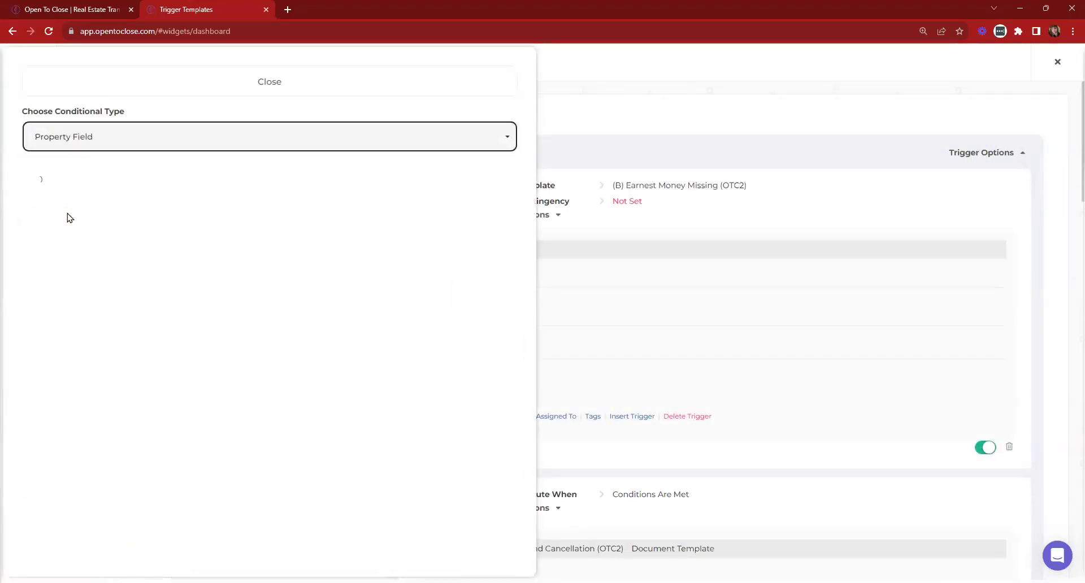
pyautogui.click(107, 201)
pyautogui.write('emd')
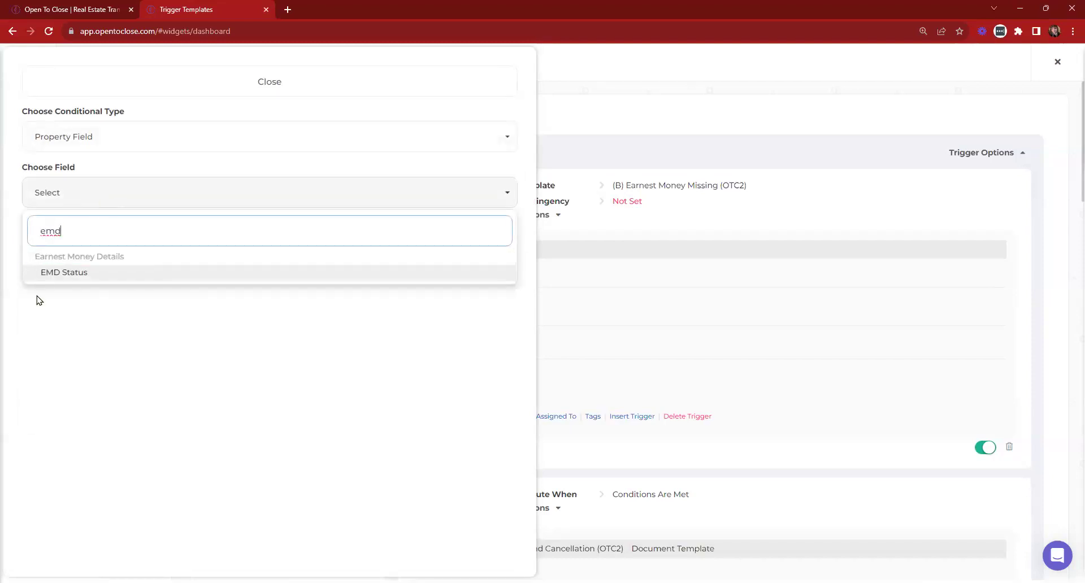
pyautogui.click(54, 276)
pyautogui.click(72, 252)
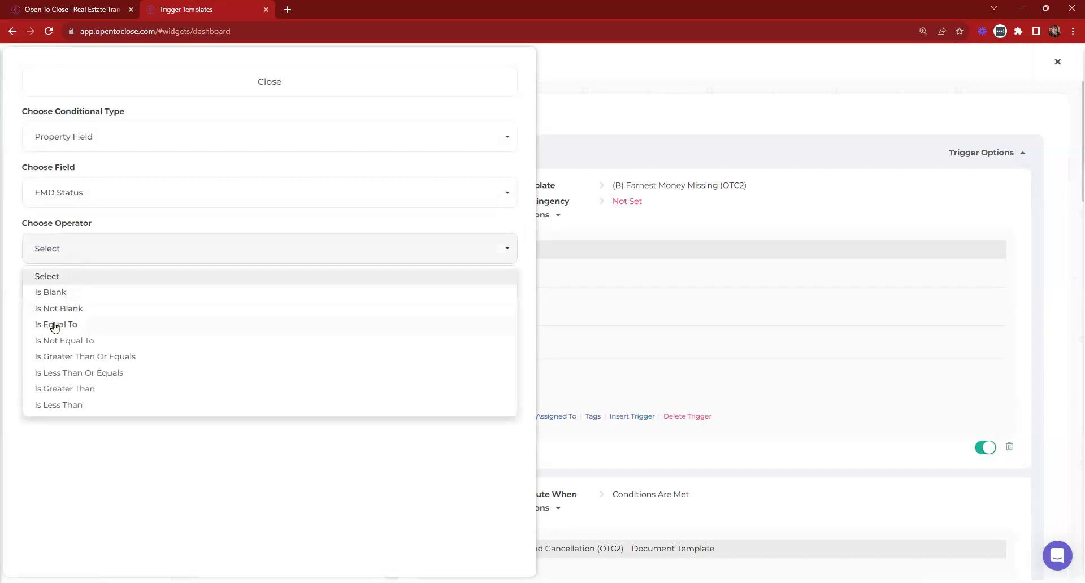
pyautogui.click(55, 324)
pyautogui.click(62, 304)
pyautogui.click(66, 400)
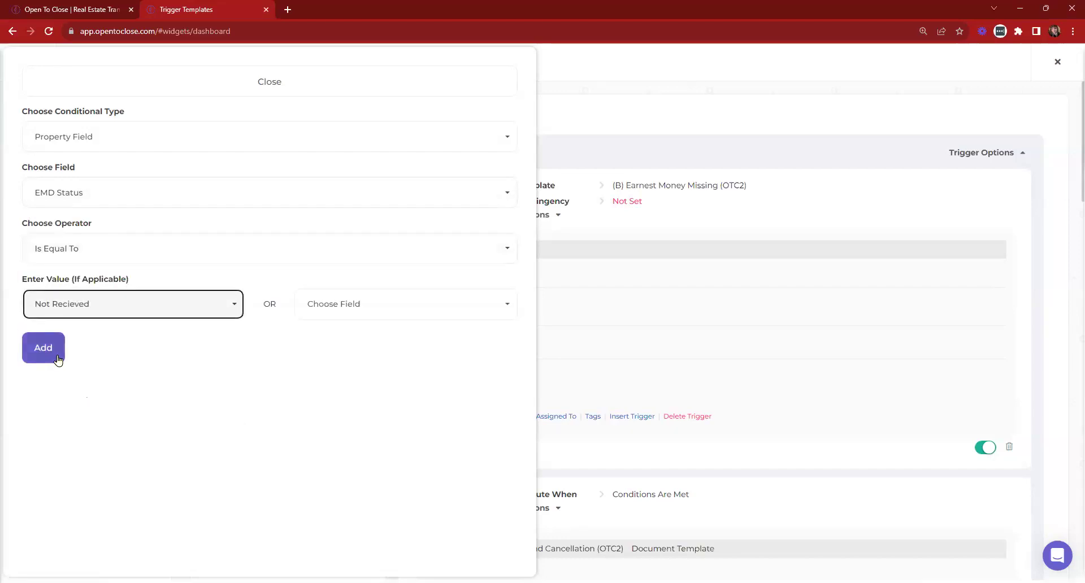
pyautogui.click(50, 347)
pyautogui.click(305, 79)
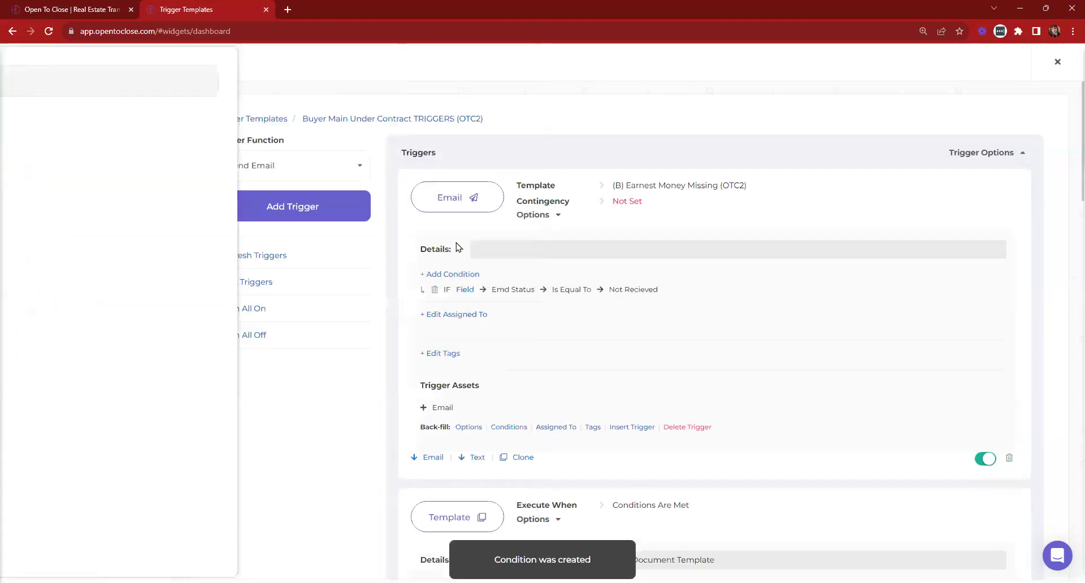
# Start a second condition on the email trigger of type File Role, using the Earnest Money Receipt file.
pyautogui.click(459, 274)
pyautogui.click(110, 140)
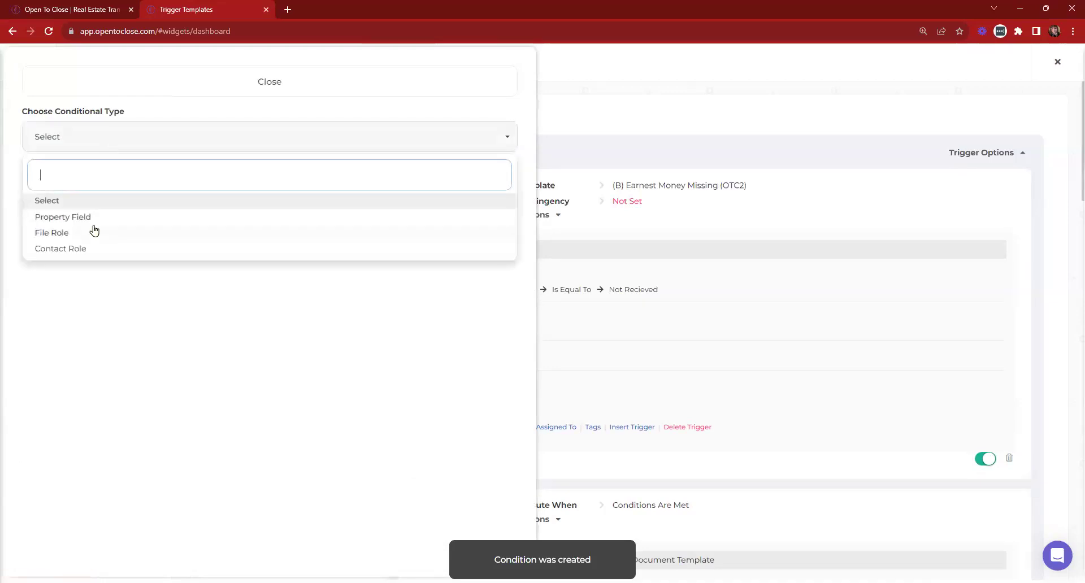
pyautogui.click(69, 234)
pyautogui.click(186, 203)
pyautogui.write('em')
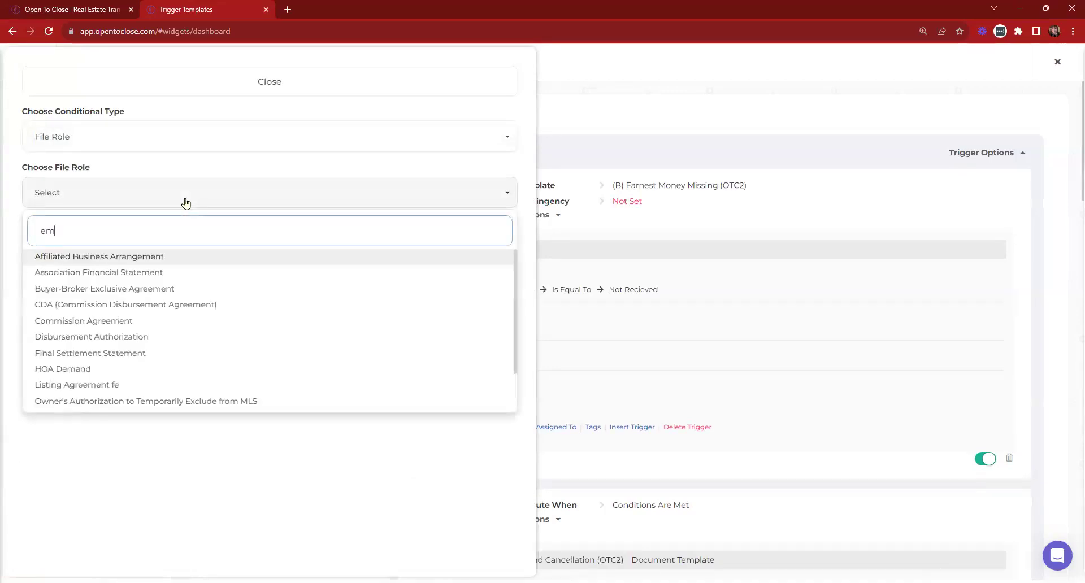
pyautogui.press('BackSpace')
pyautogui.write('ear')
pyautogui.press('BackSpace')
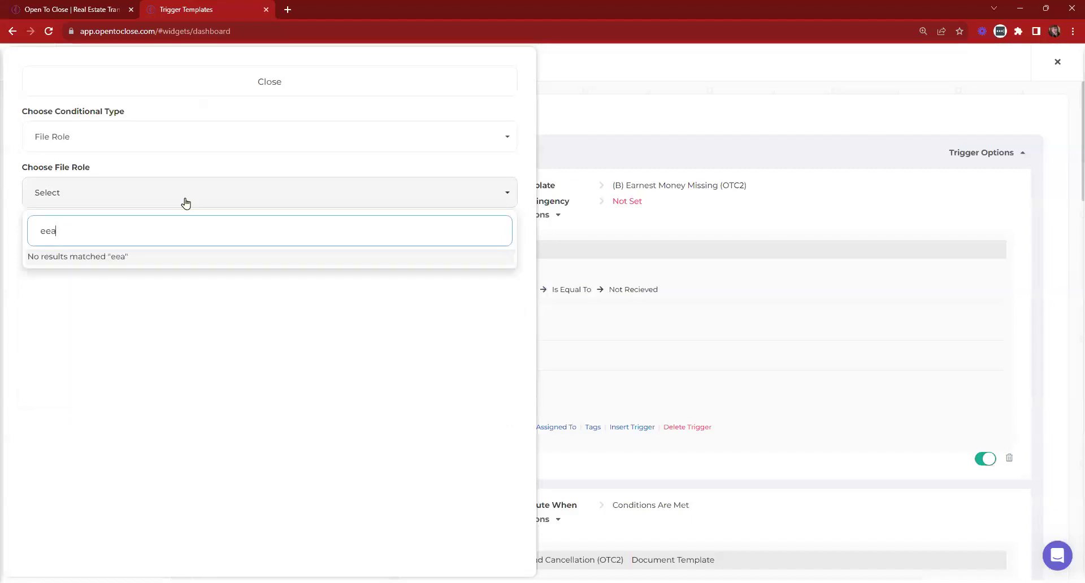
pyautogui.press('Left')
pyautogui.press('BackSpace')
pyautogui.write('e')
pyautogui.press('BackSpace')
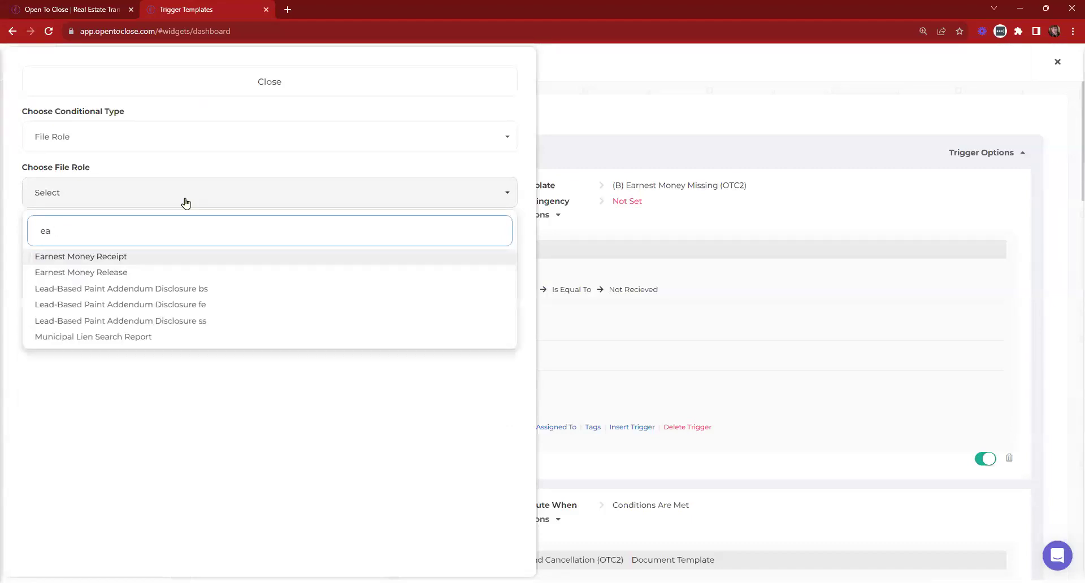
pyautogui.click(111, 258)
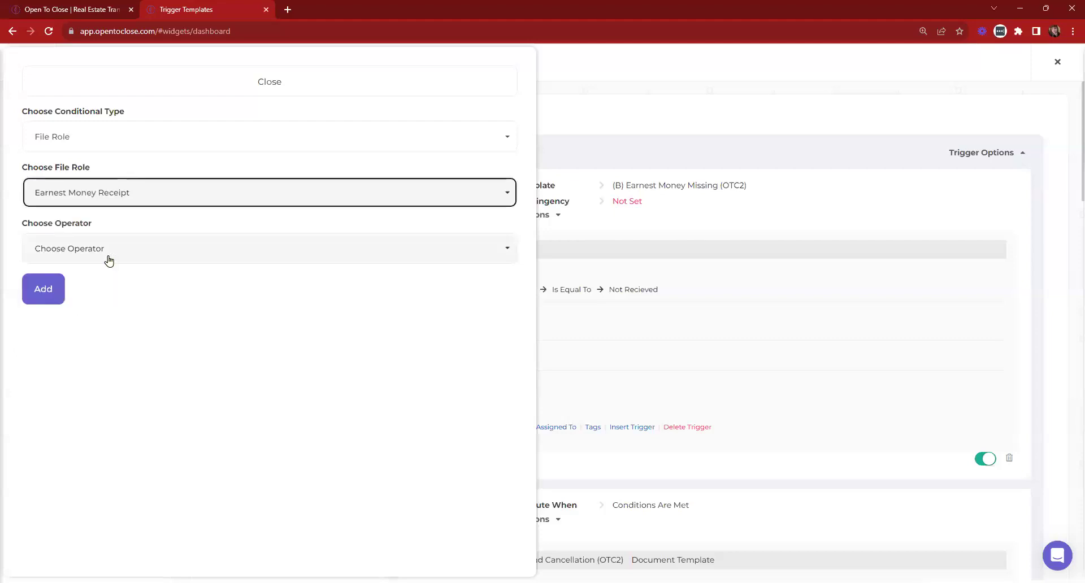
# Set the Earnest Money Receipt condition's operator to Missing In Property and add the condition.
pyautogui.click(107, 257)
pyautogui.click(72, 308)
pyautogui.click(24, 285)
pyautogui.click(237, 76)
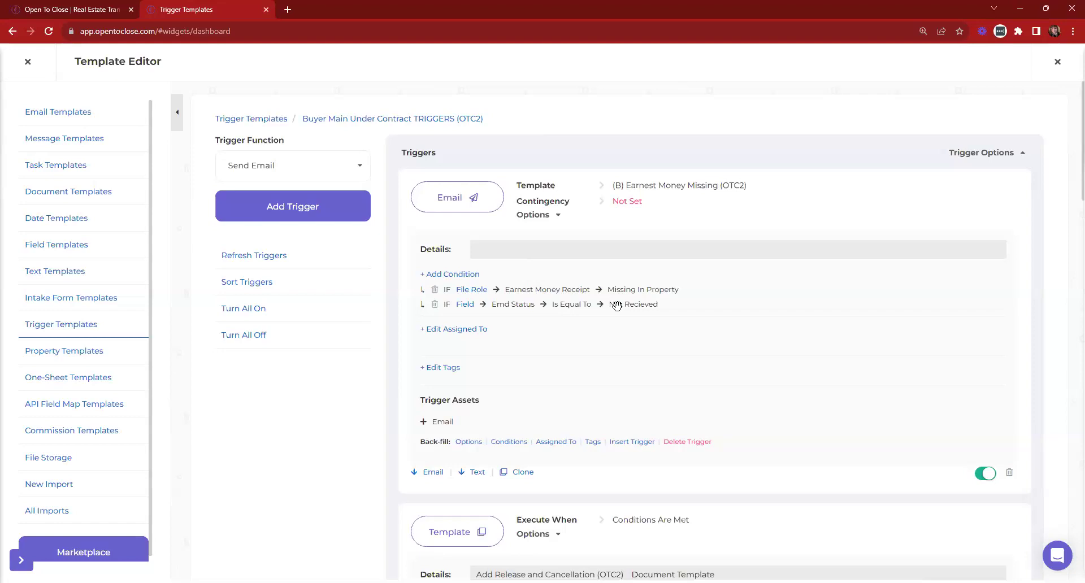
pyautogui.click(452, 273)
pyautogui.click(113, 137)
pyautogui.click(60, 249)
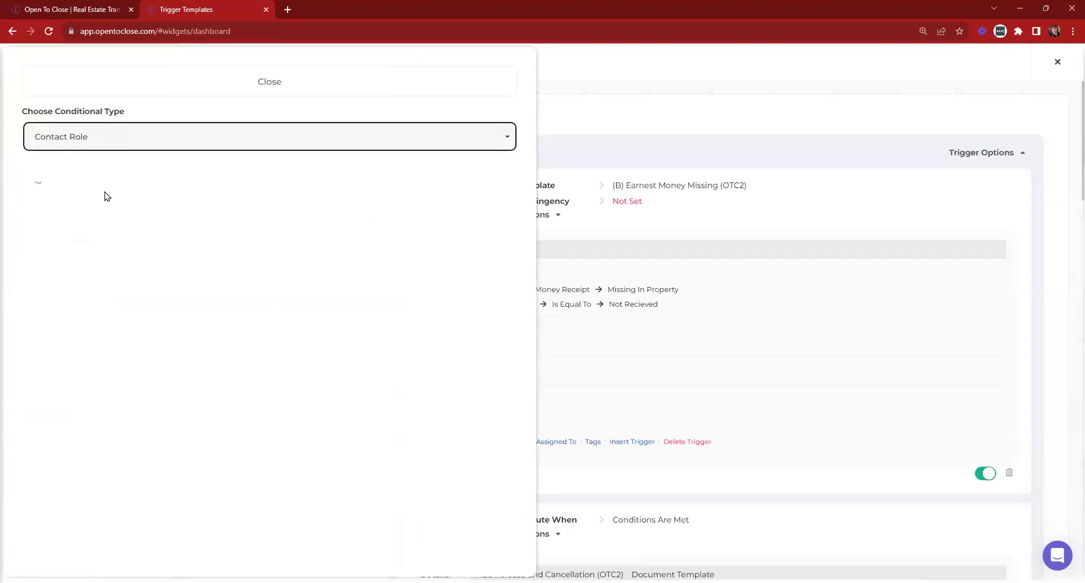
pyautogui.click(165, 199)
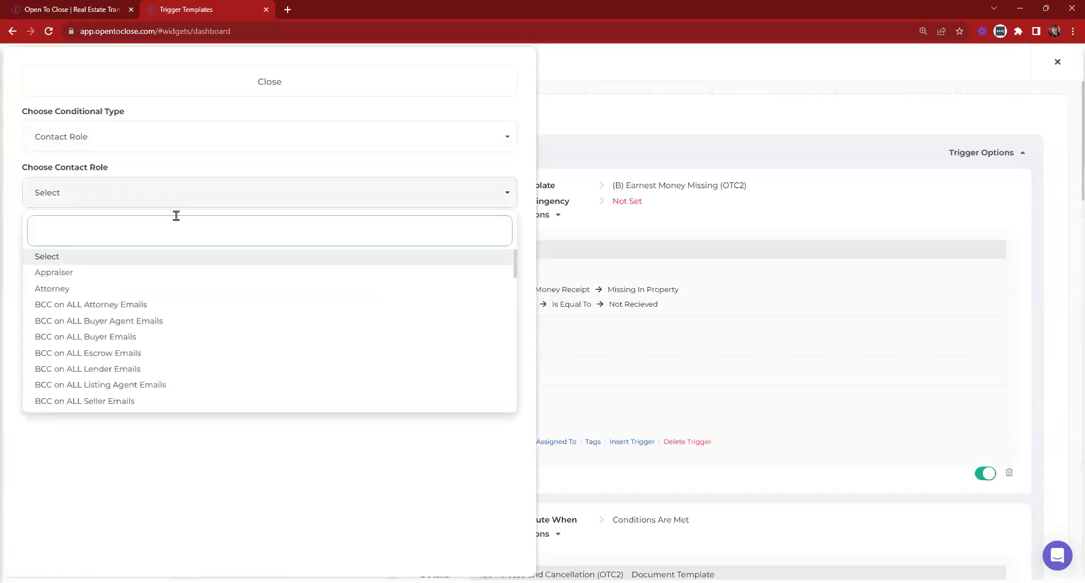
pyautogui.write('lend')
pyautogui.press('BackSpace')
pyautogui.press('BackSpace')
pyautogui.press('BackSpace')
pyautogui.press('BackSpace')
pyautogui.write('tie')
pyautogui.press('BackSpace')
pyautogui.write('t')
pyautogui.click(57, 257)
pyautogui.click(68, 248)
pyautogui.click(82, 292)
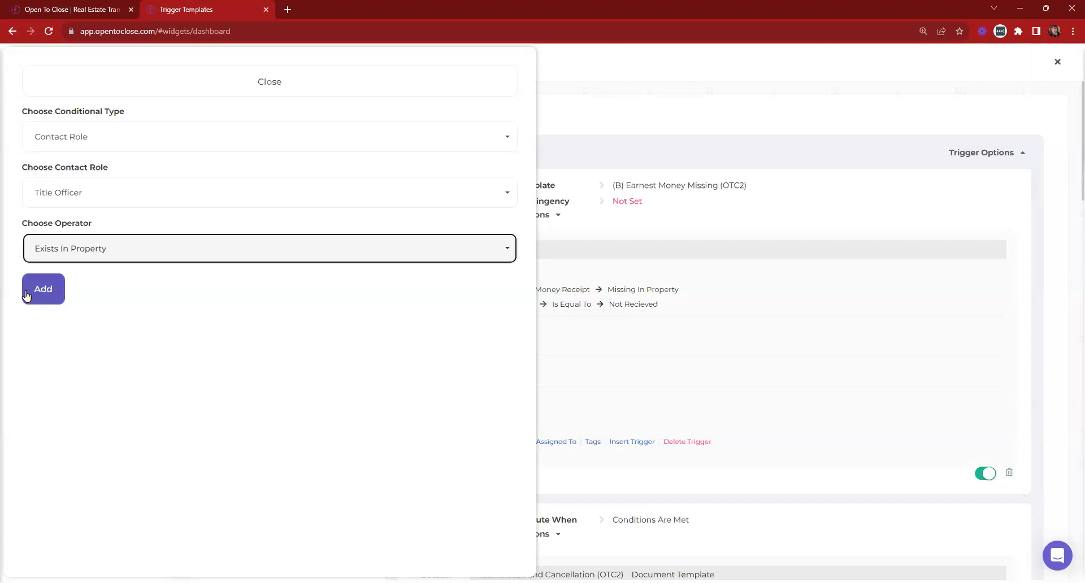
pyautogui.click(89, 249)
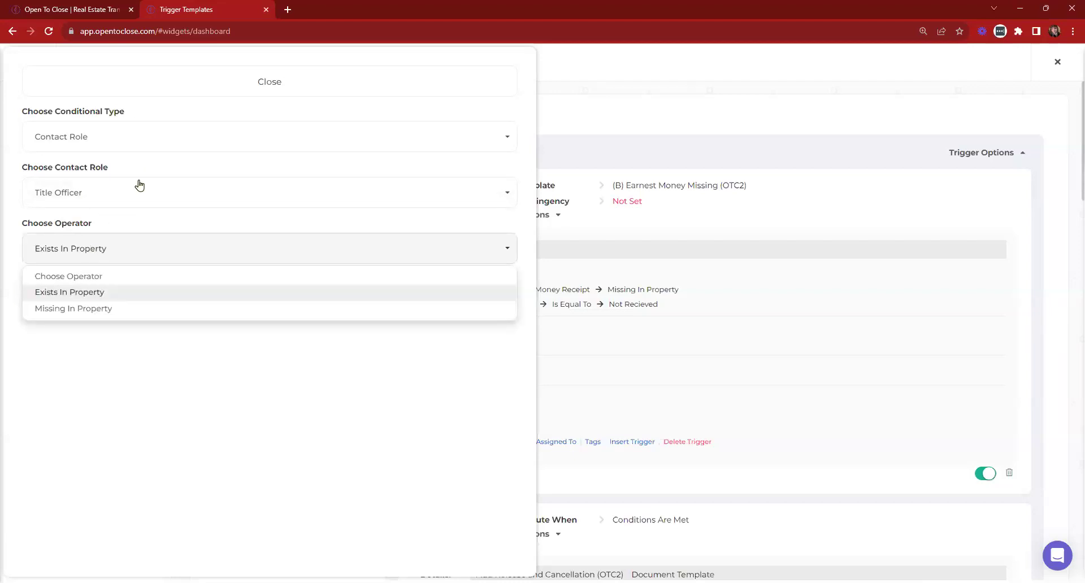
pyautogui.click(202, 92)
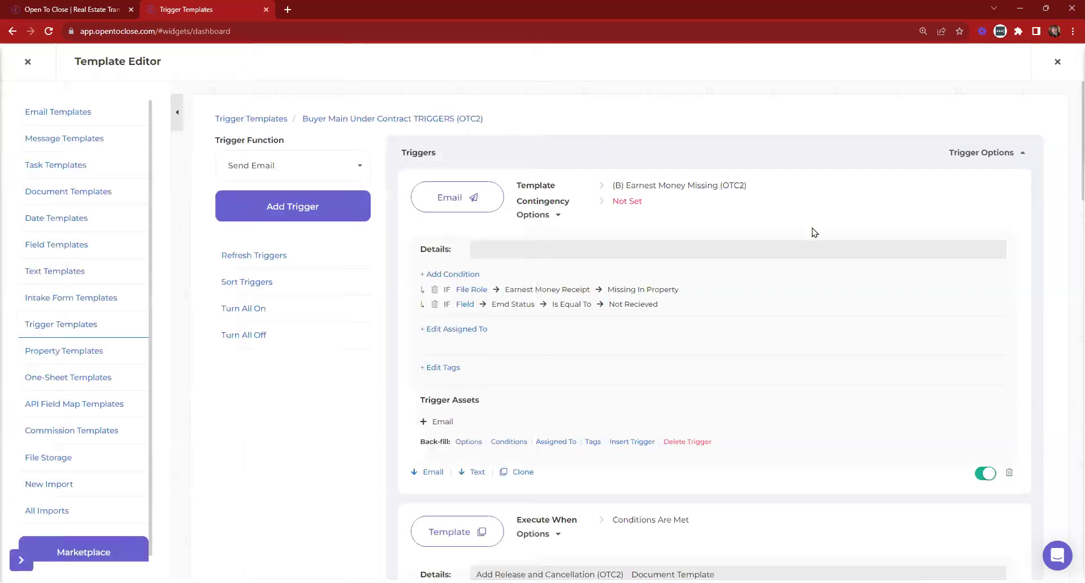
# Try setting the email trigger's contingency to Immediately and update it.
pyautogui.click(627, 203)
pyautogui.click(696, 142)
pyautogui.click(626, 210)
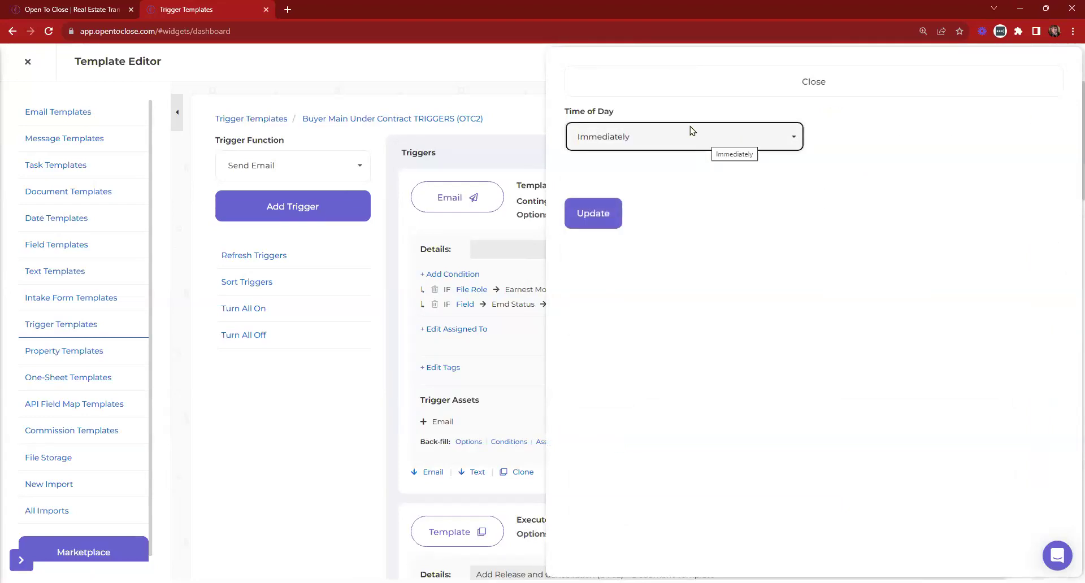
pyautogui.click(592, 213)
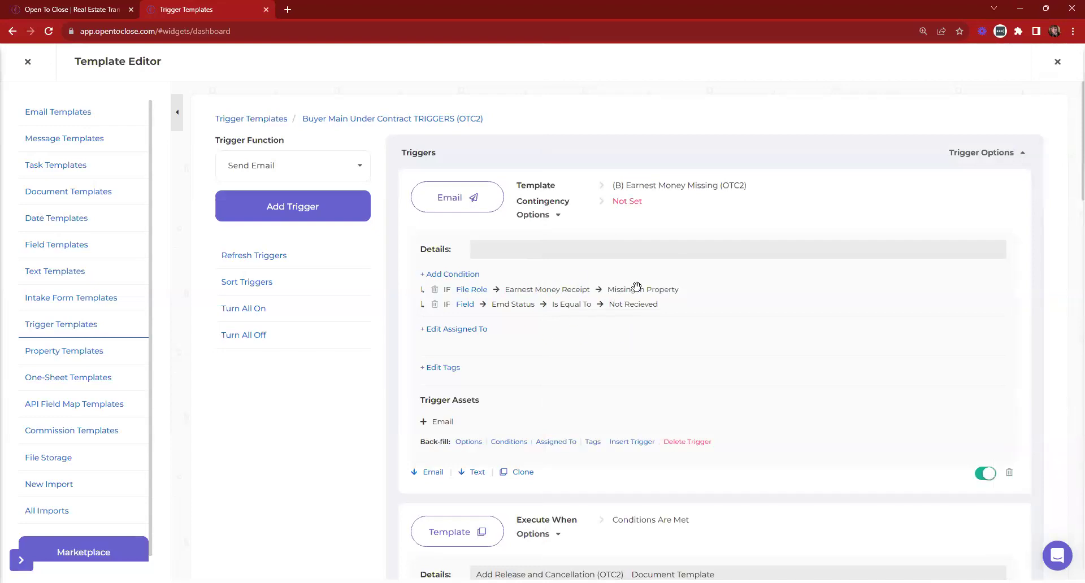
# Set the time of day in the Earnest Money Missing email trigger's contingency to 12:00 PM.
pyautogui.click(626, 202)
pyautogui.click(621, 139)
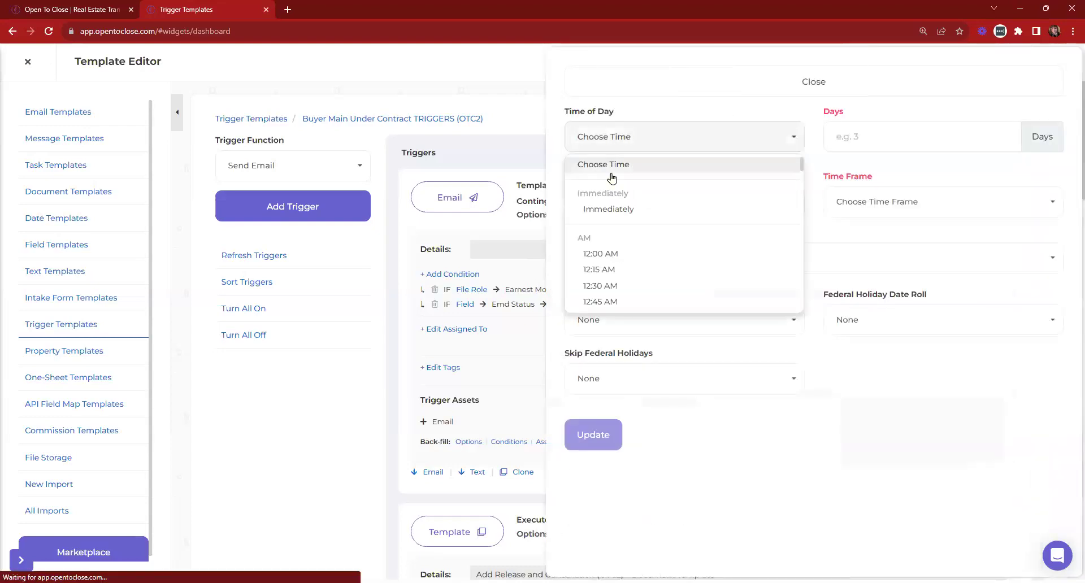
pyautogui.click(599, 210)
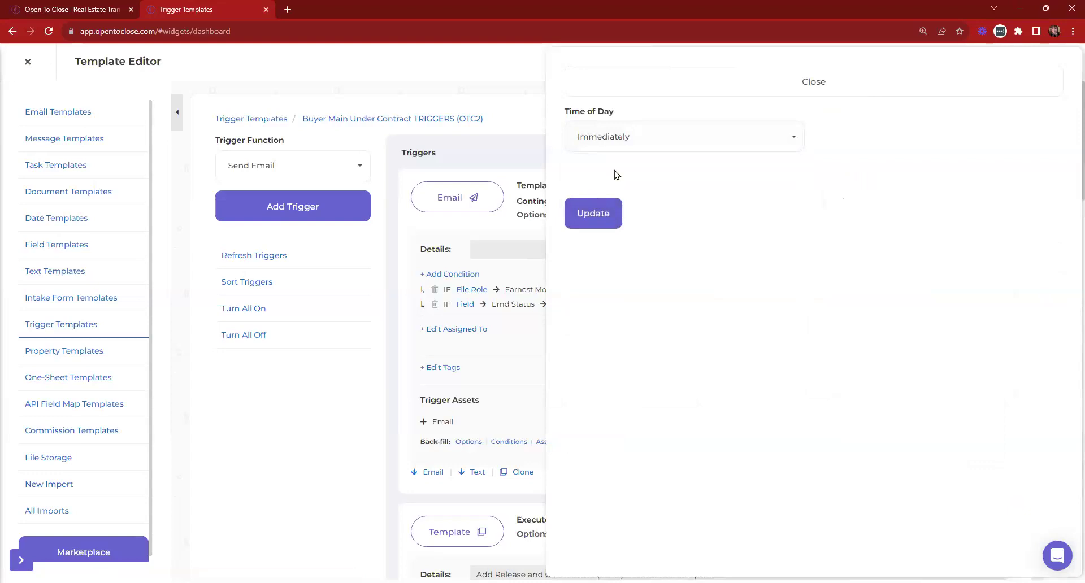
pyautogui.click(632, 141)
pyautogui.scroll(-9, 633, 251)
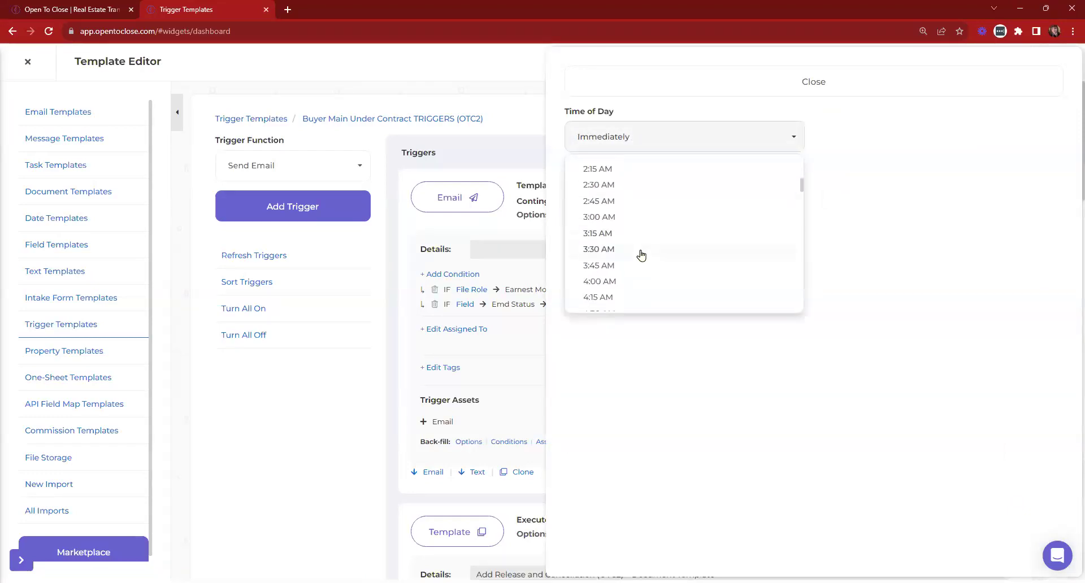
pyautogui.scroll(-6, 633, 259)
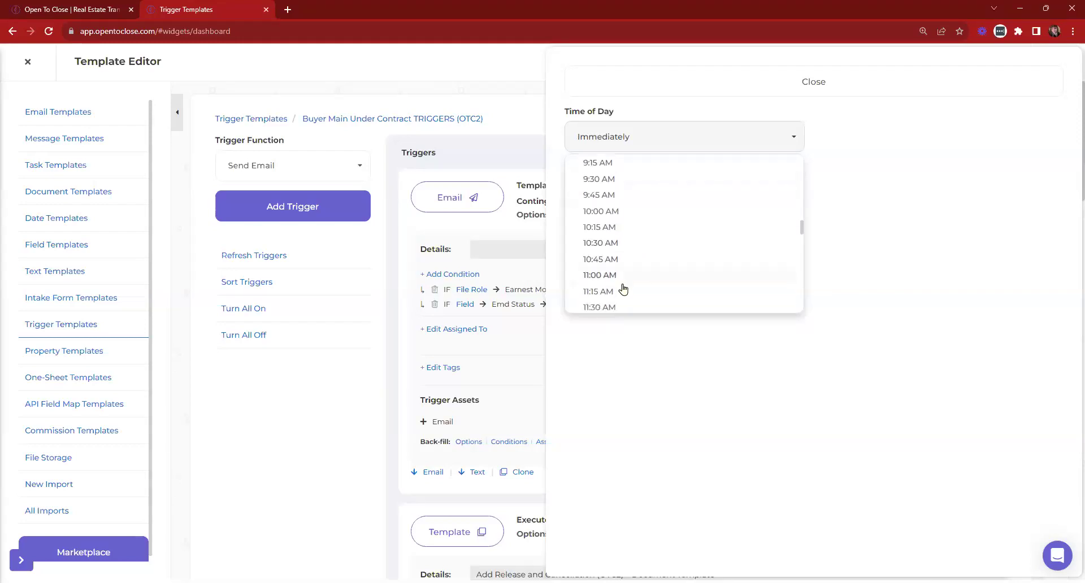
pyautogui.click(600, 208)
# Set the contingency's time frame to Same Day As with the date field Earnest Money Due - Date, and update the trigger.
pyautogui.click(921, 133)
pyautogui.click(861, 194)
pyautogui.moveTo(824, 177); pyautogui.dragTo(893, 177)
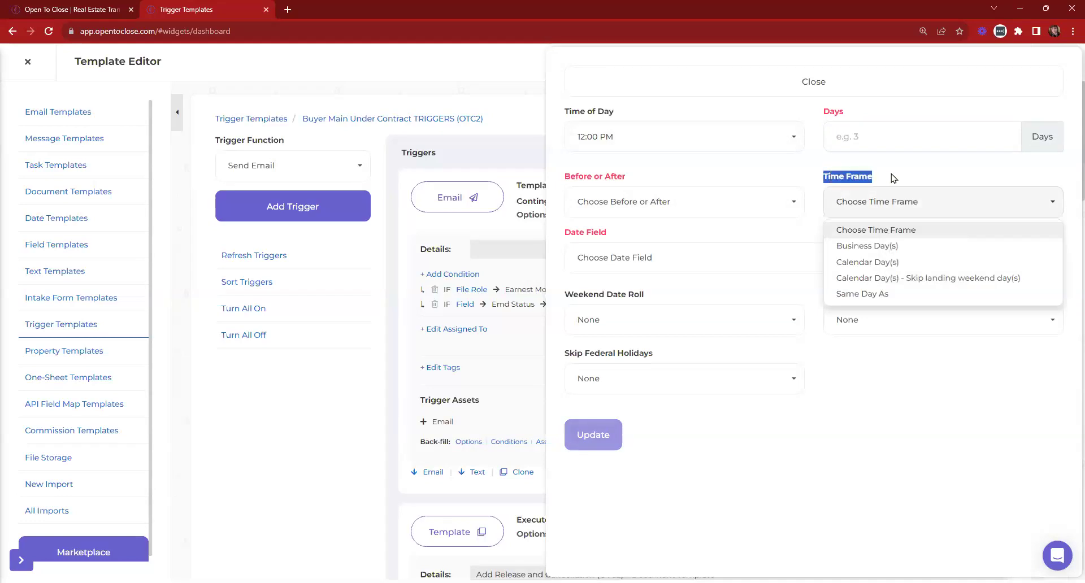
pyautogui.click(864, 294)
pyautogui.click(616, 261)
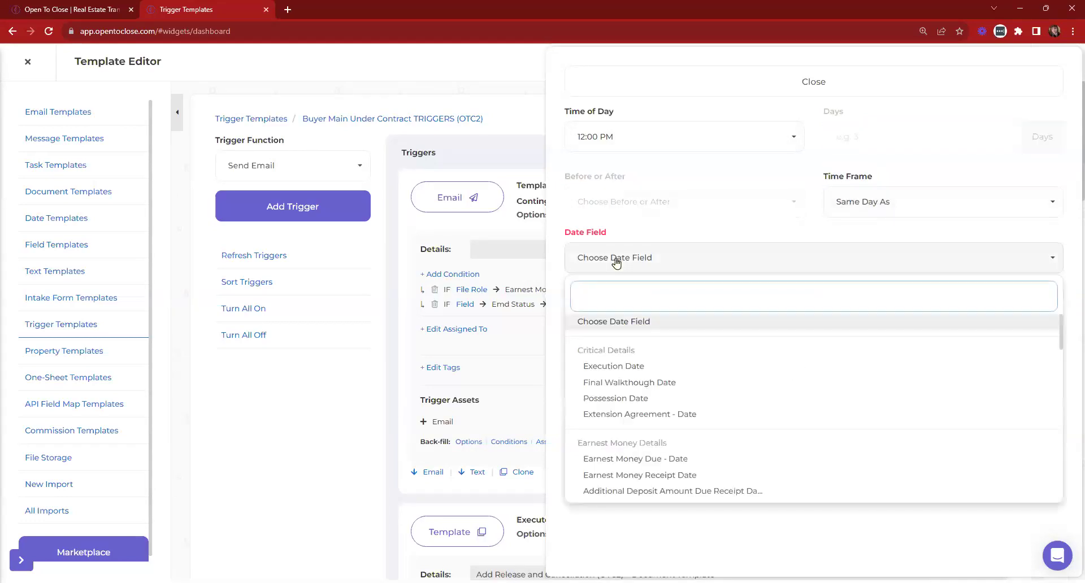
pyautogui.write('earn')
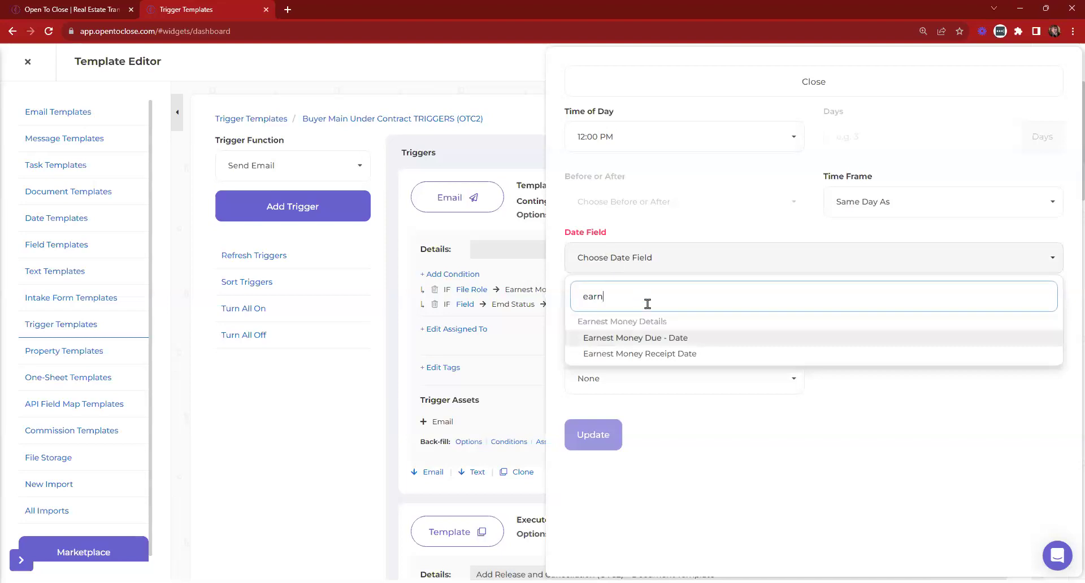
pyautogui.click(644, 339)
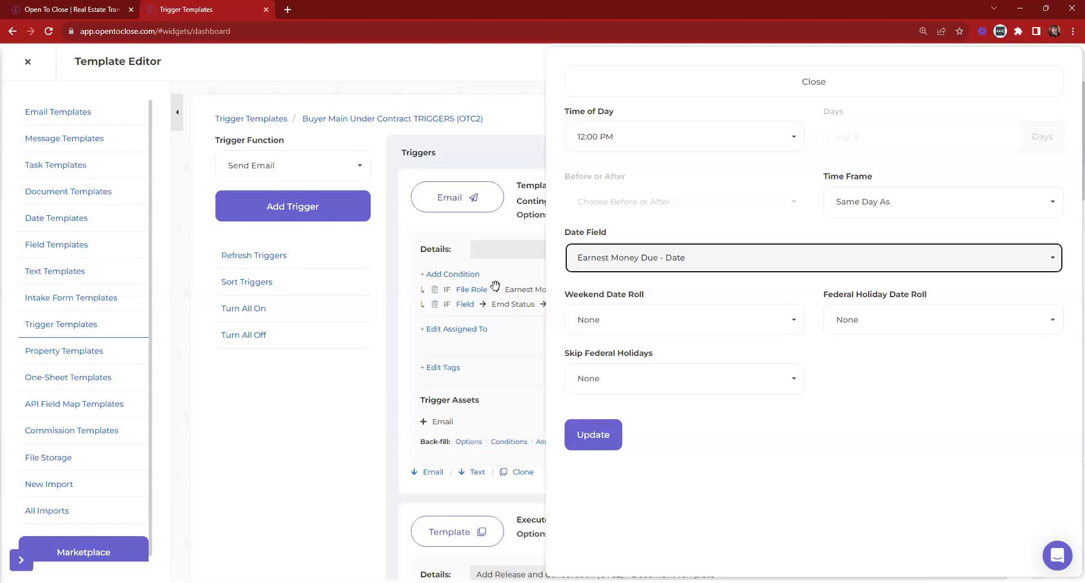
pyautogui.click(582, 436)
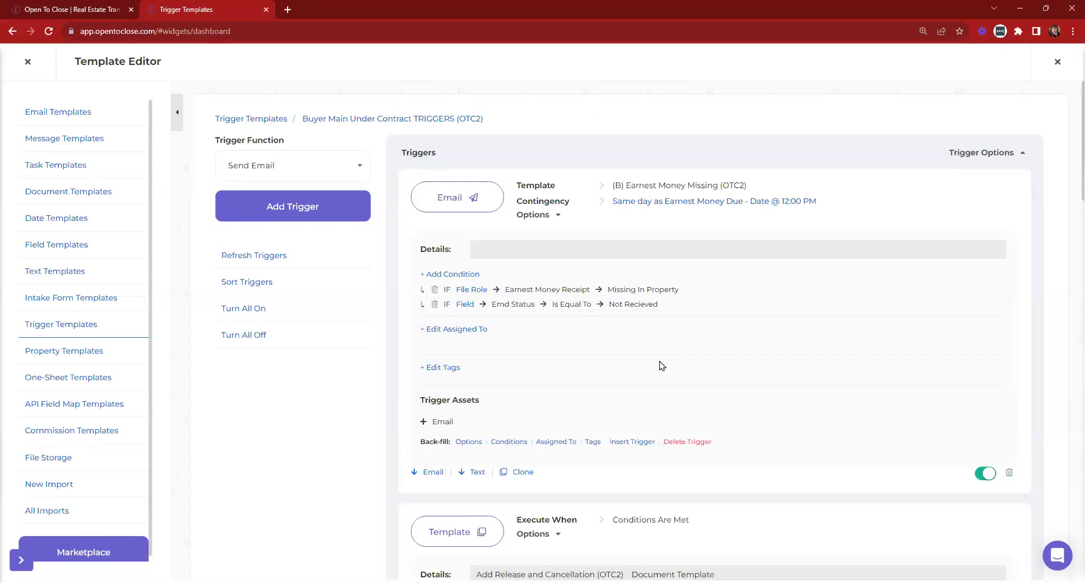
pyautogui.scroll(-2, 662, 366)
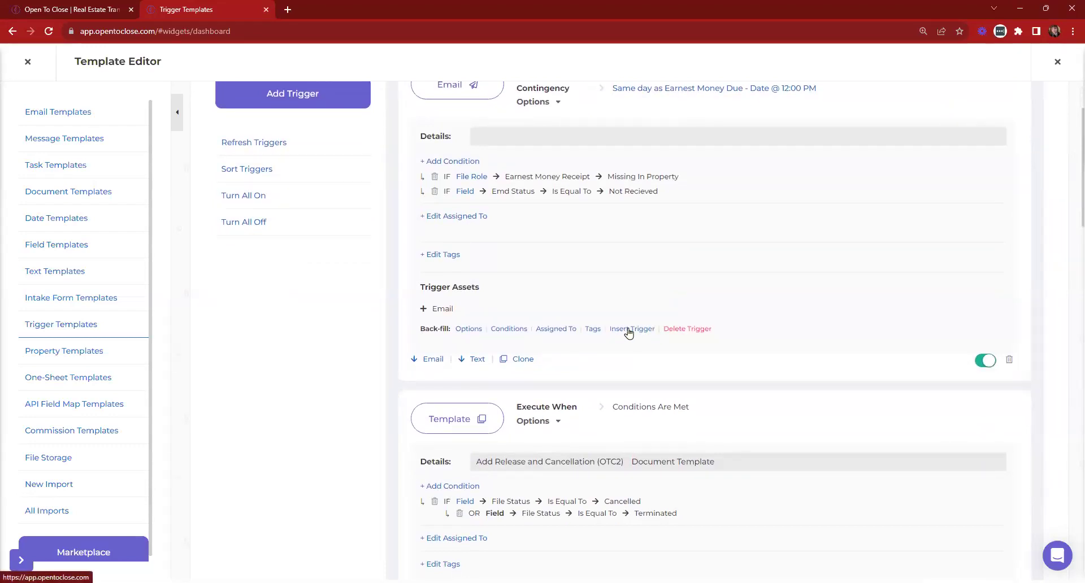
pyautogui.click(629, 331)
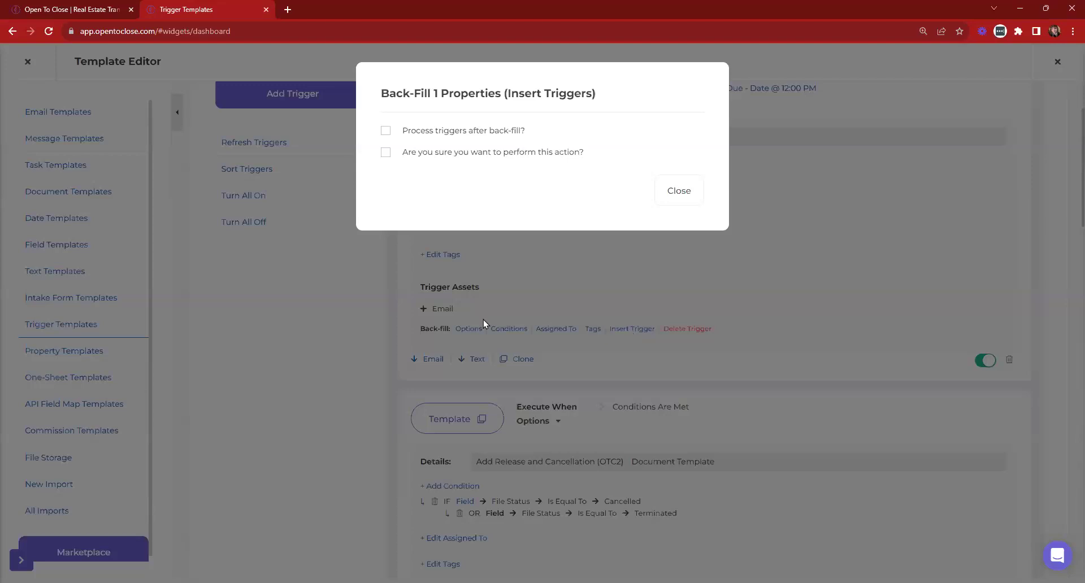
pyautogui.click(680, 191)
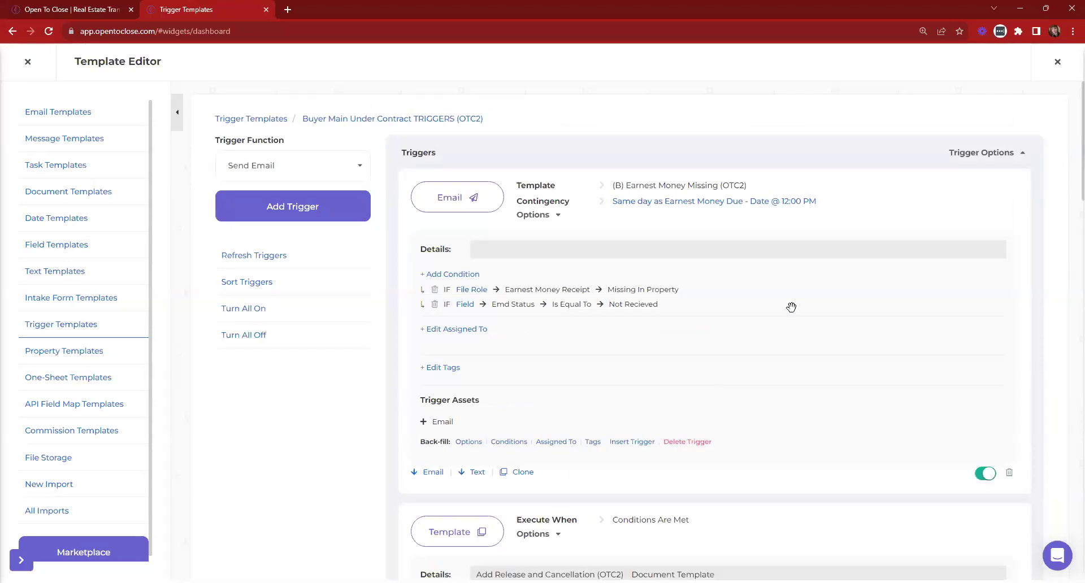
# Back-fill the email trigger into the existing property with Insert Trigger, leaving triggers unprocessed after the back-fill.
pyautogui.click(644, 443)
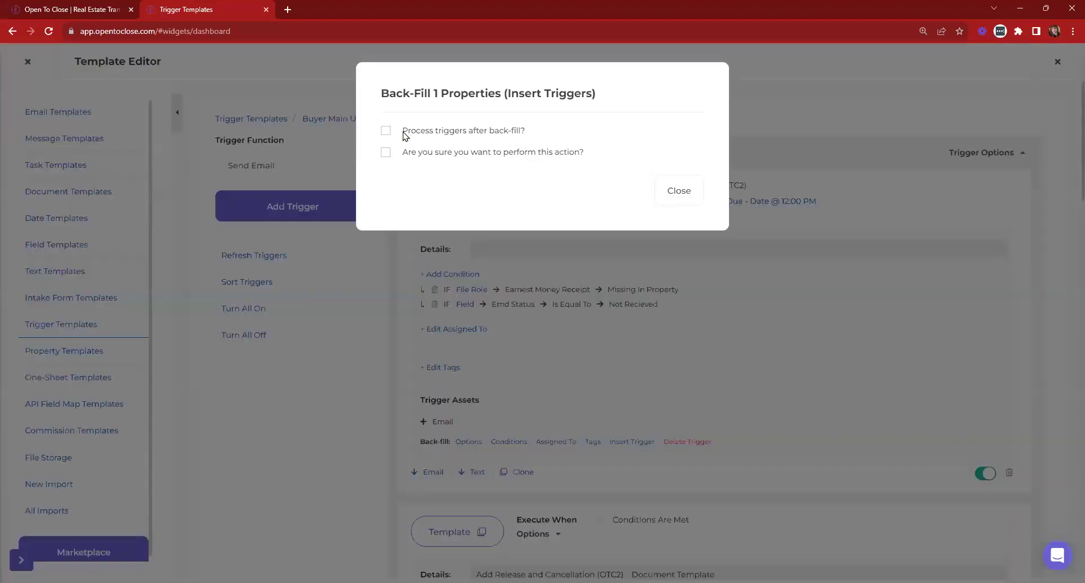
pyautogui.click(386, 130)
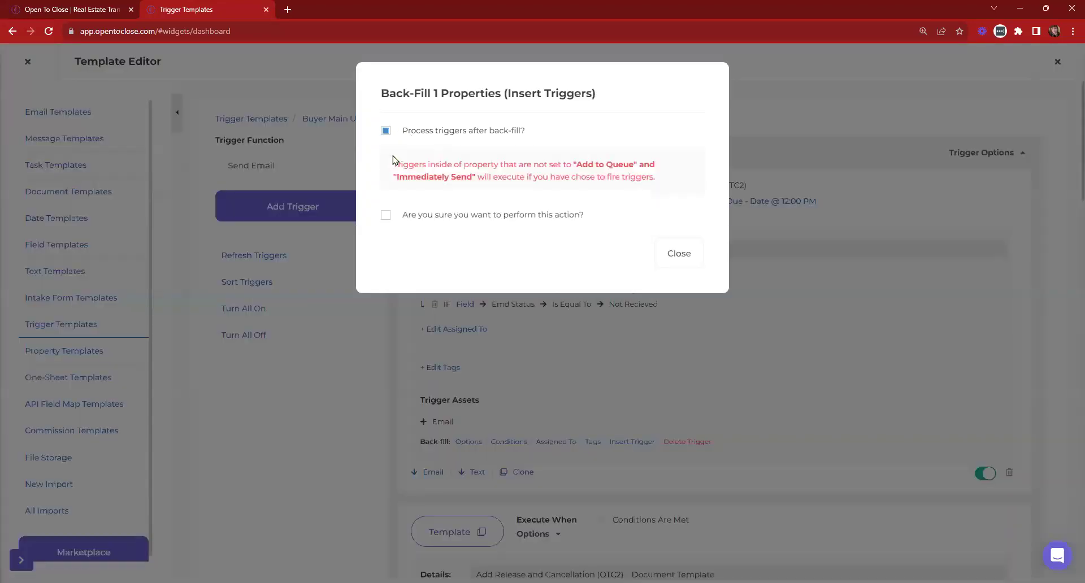
pyautogui.click(385, 218)
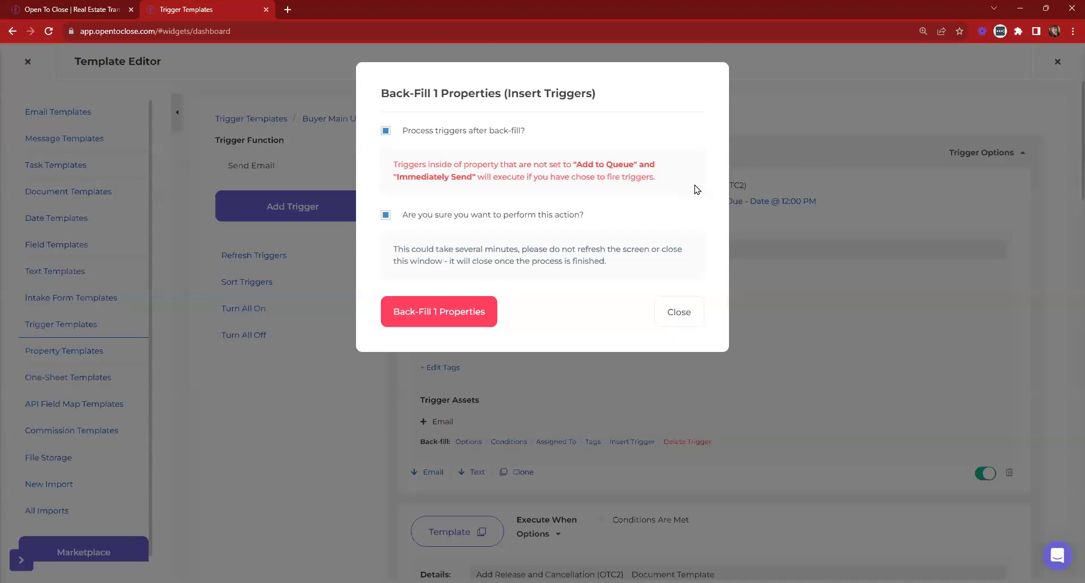
pyautogui.click(386, 130)
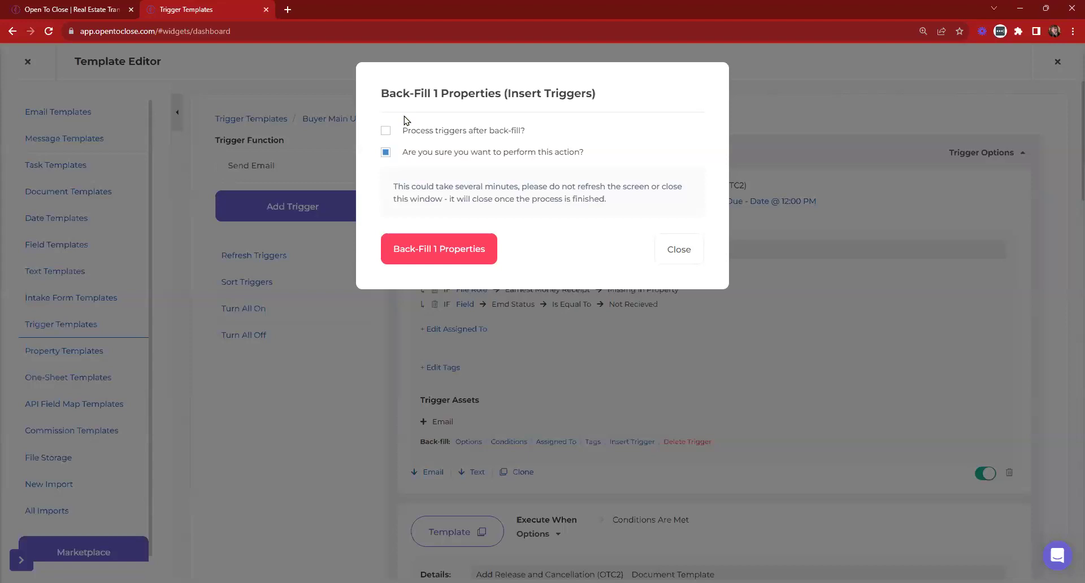
pyautogui.click(440, 255)
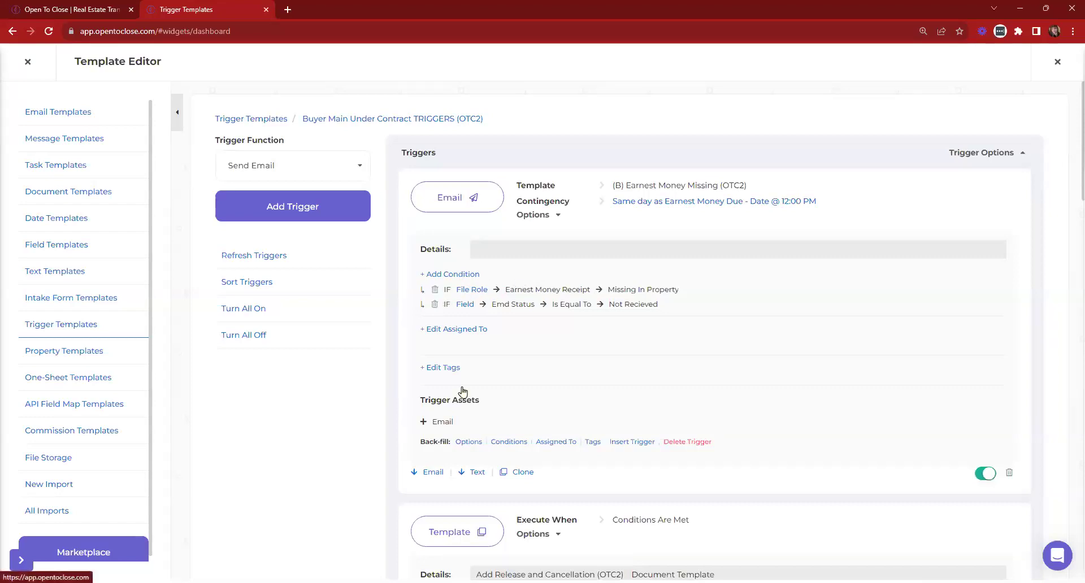
# Delete the Earnest Money Receipt File Role condition from the email trigger and close the template editor.
pyautogui.click(434, 290)
pyautogui.click(573, 374)
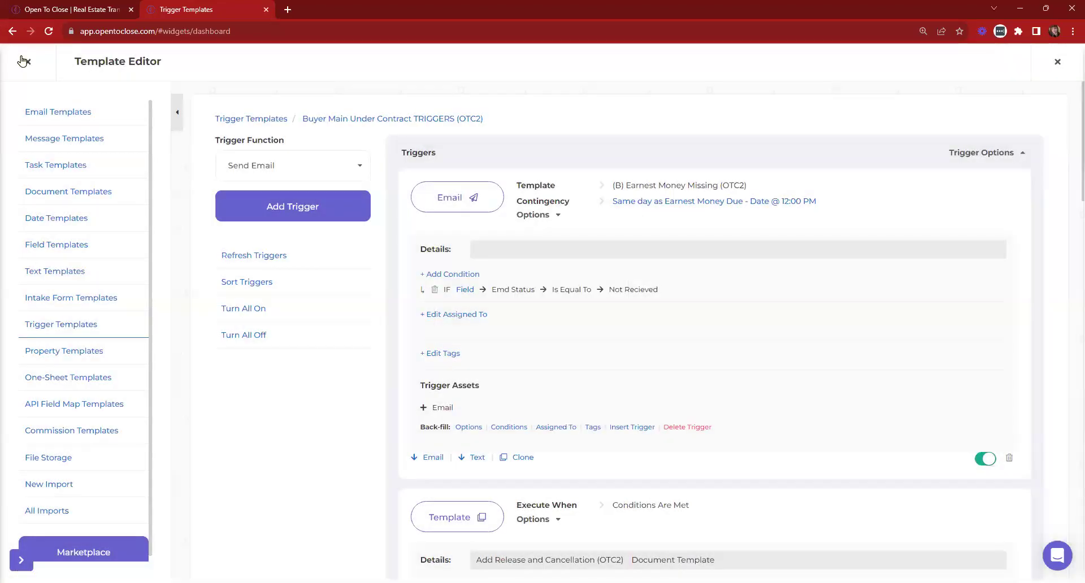
pyautogui.click(24, 61)
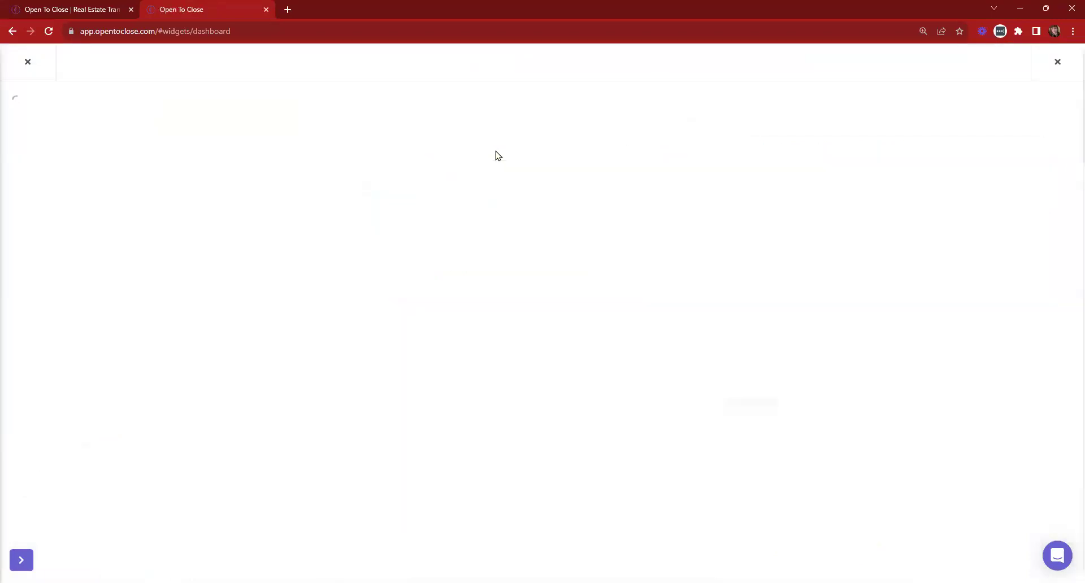
# Open the 123 Ivy Lane property's triggers and examine the conditions of the Ready To Go triggers with details shown.
pyautogui.click(489, 134)
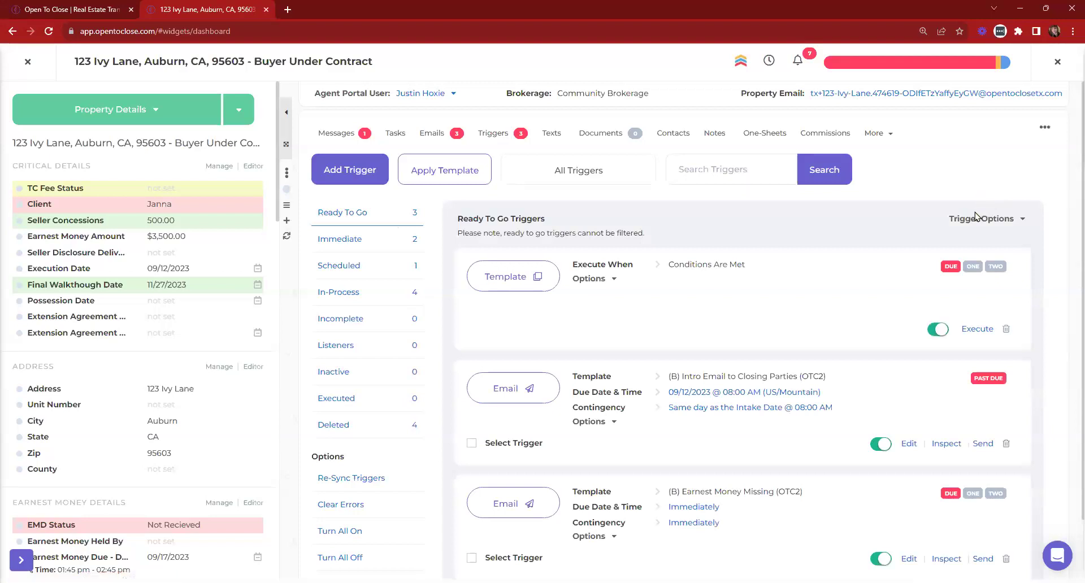
pyautogui.scroll(-1, 167, 524)
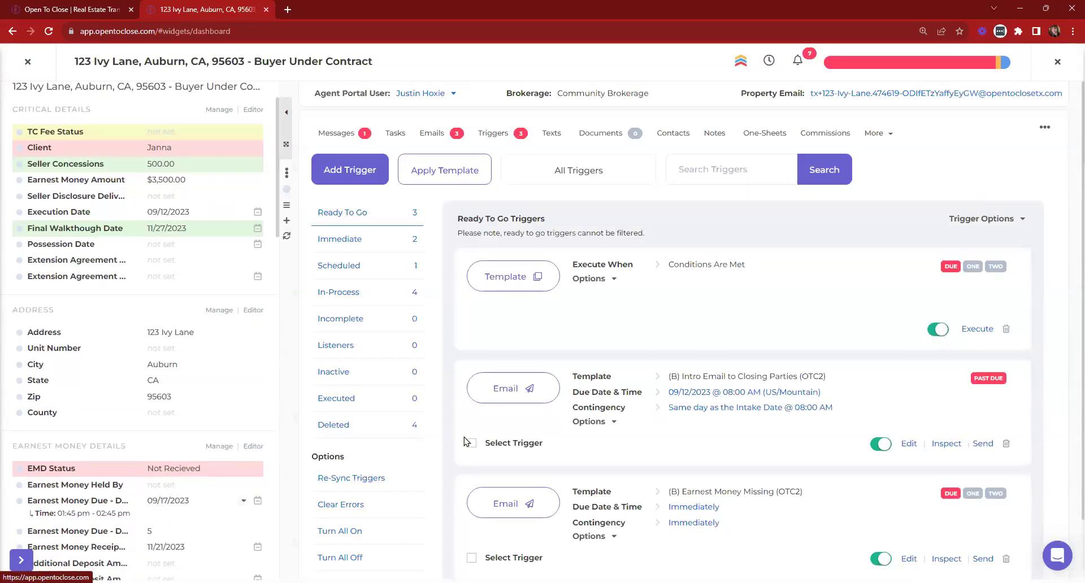
pyautogui.click(969, 218)
pyautogui.scroll(-5, 790, 220)
pyautogui.scroll(-7, 790, 220)
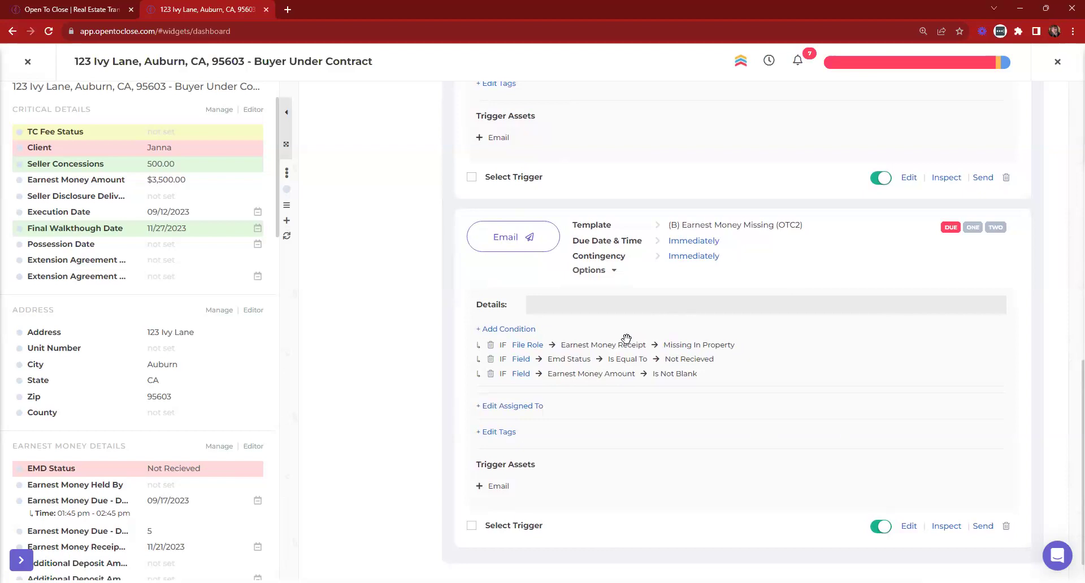
# Examine the conditions of the property's Immediate triggers with their details shown.
pyautogui.scroll(12, 732, 372)
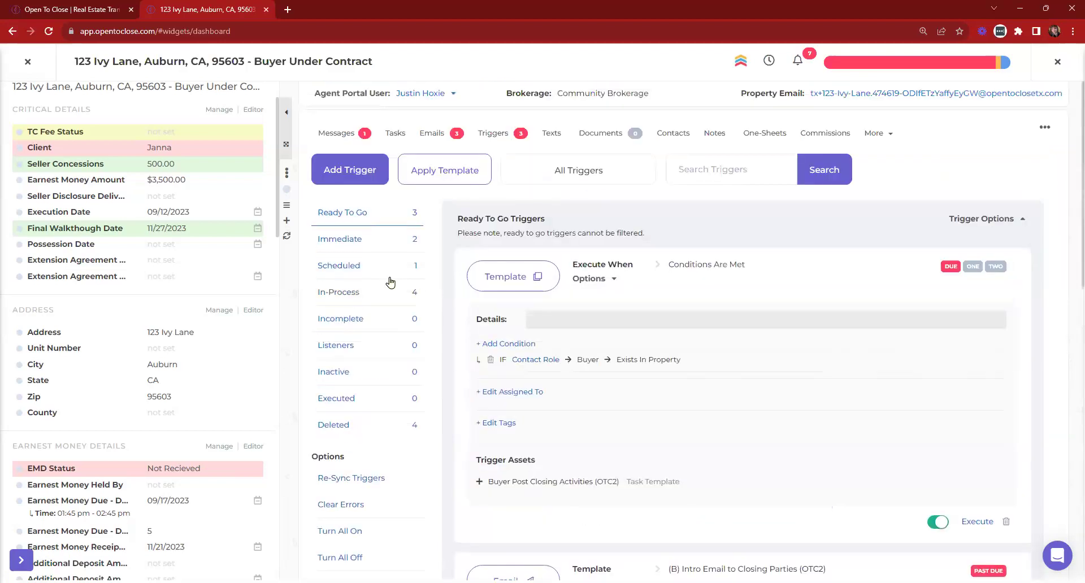
pyautogui.click(345, 243)
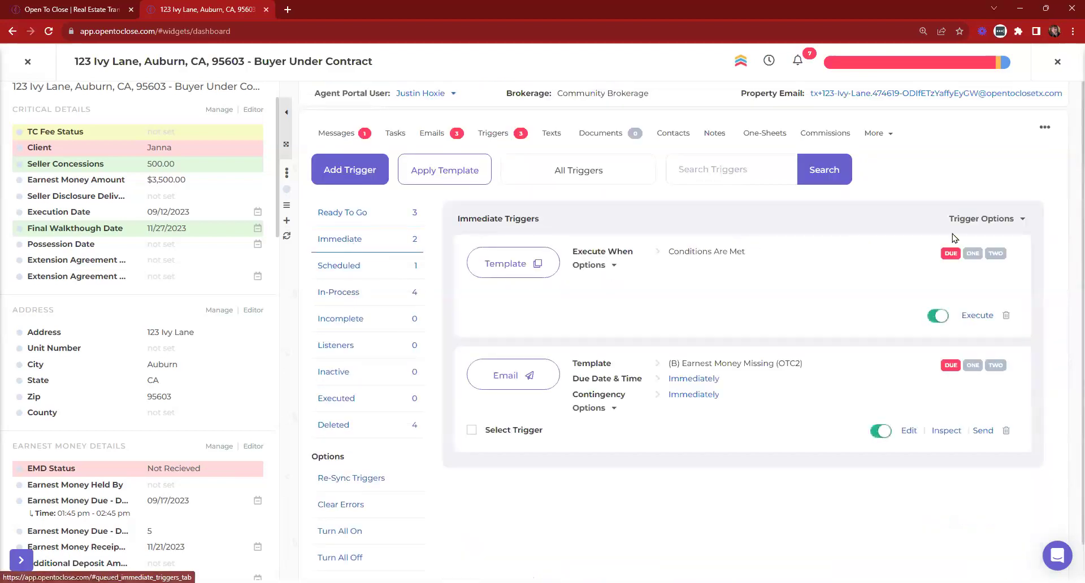
pyautogui.click(981, 219)
pyautogui.scroll(-6, 713, 288)
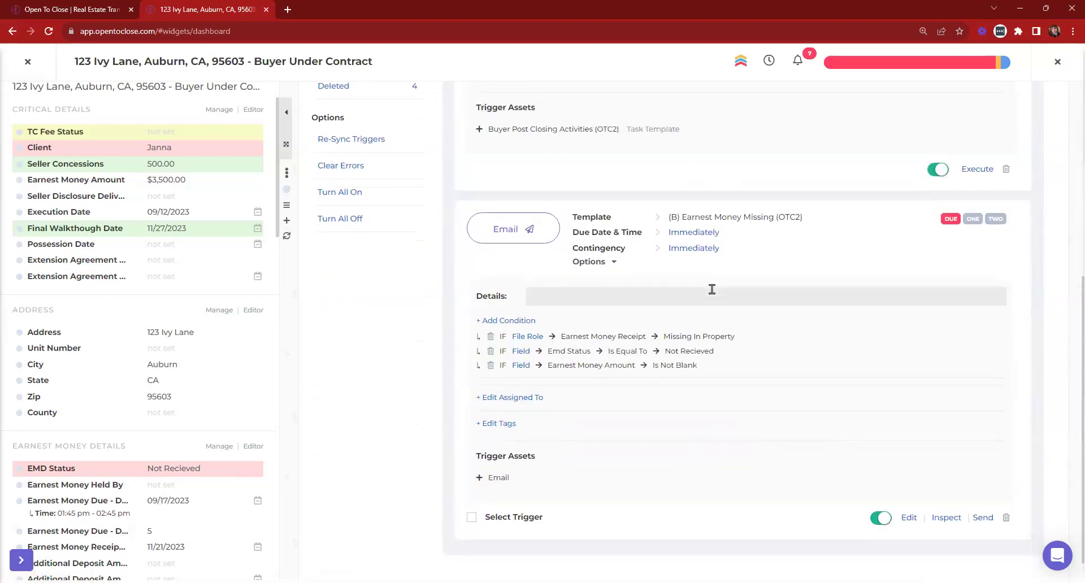
pyautogui.scroll(6, 712, 289)
# Look through the property's In-Process, Scheduled and Ready To Go trigger lists for the Earnest Money Missing email trigger.
pyautogui.click(385, 286)
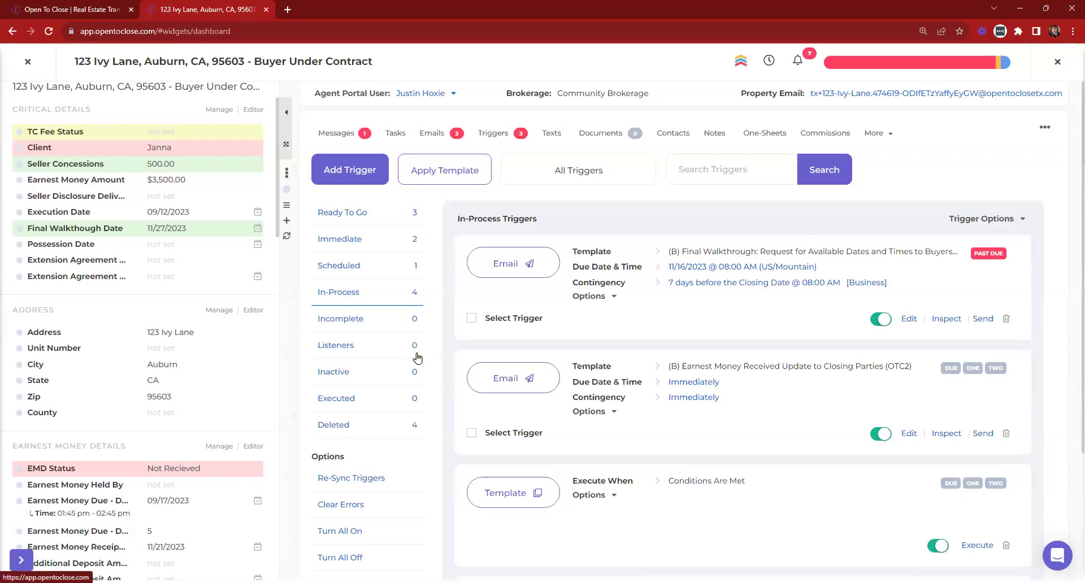
pyautogui.click(367, 267)
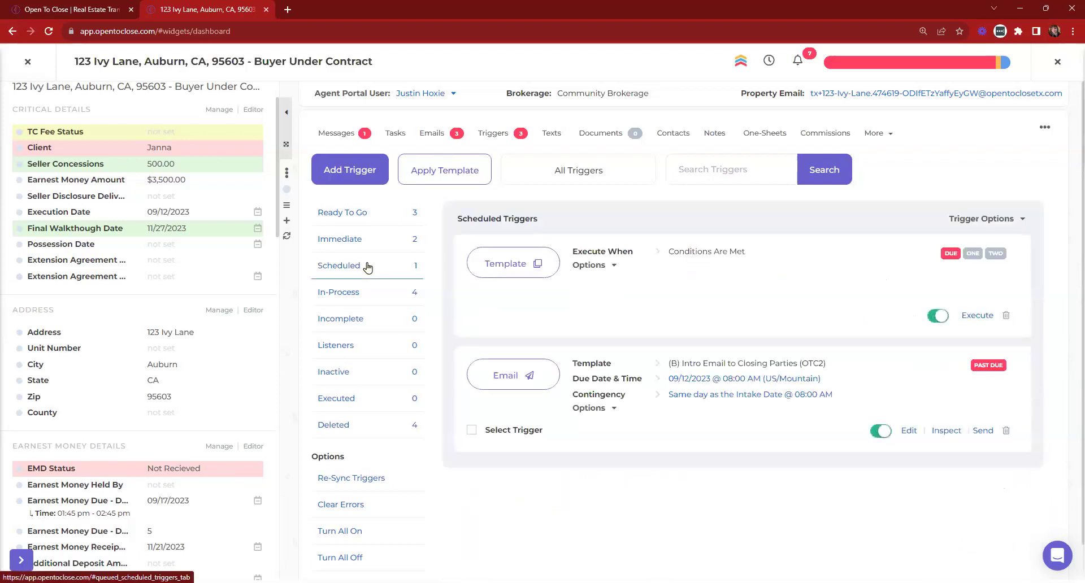
pyautogui.click(350, 239)
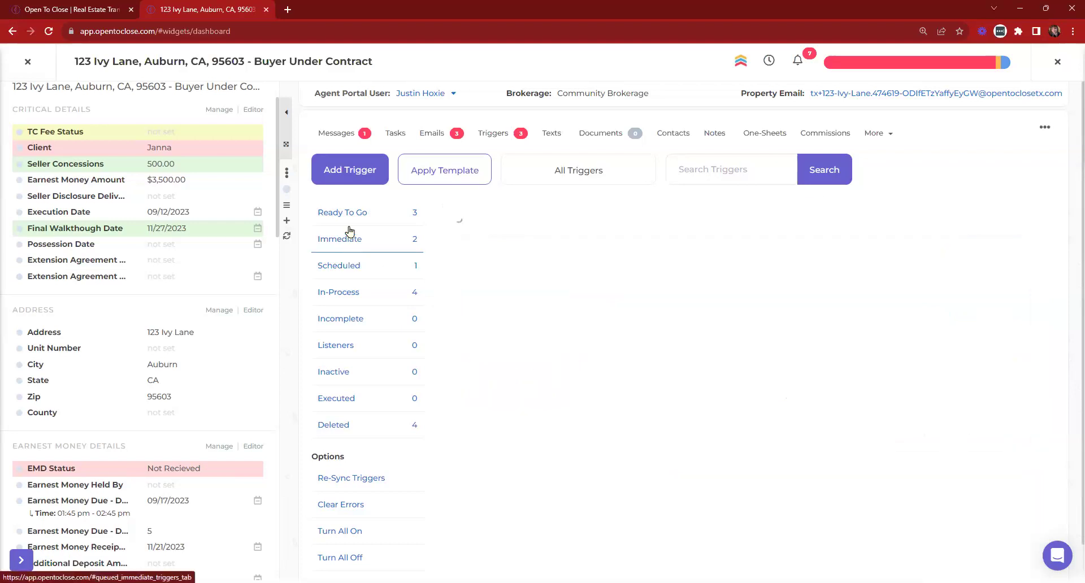
pyautogui.click(349, 211)
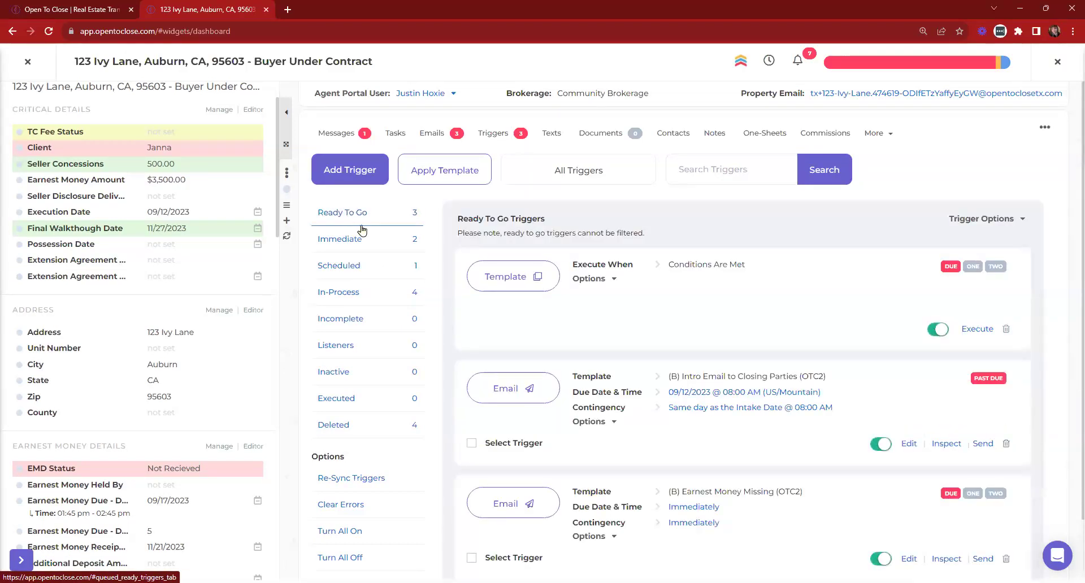
pyautogui.scroll(-1, 362, 230)
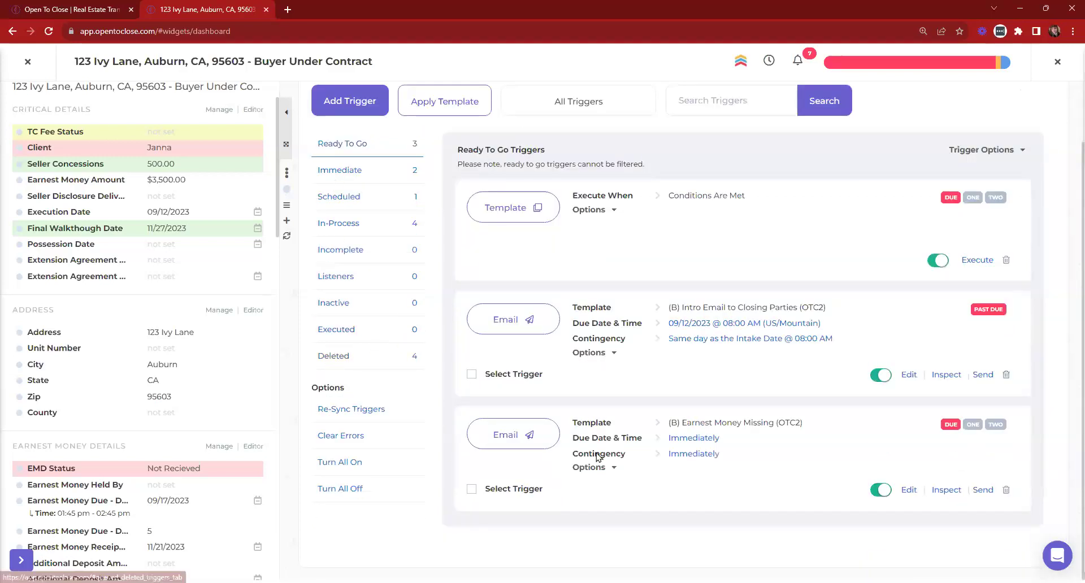
pyautogui.scroll(1, 573, 181)
pyautogui.click(564, 169)
pyautogui.click(533, 232)
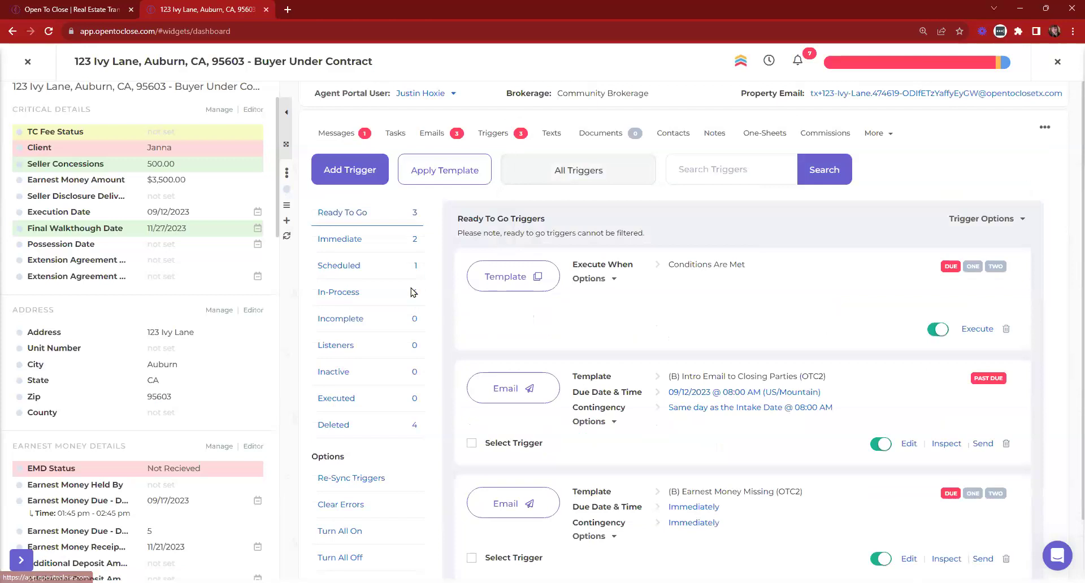
pyautogui.scroll(-1, 559, 220)
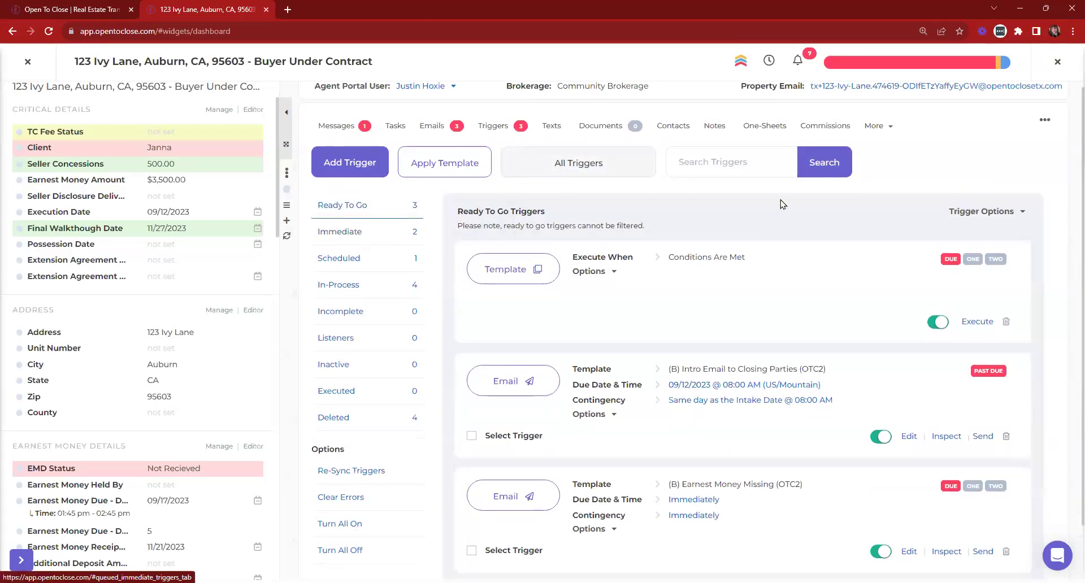
pyautogui.scroll(-1, 783, 204)
# Open the Buyer Main Under Contract TRIGGERS (OTC2) template and examine its triggers' conditions with details shown.
pyautogui.click(23, 62)
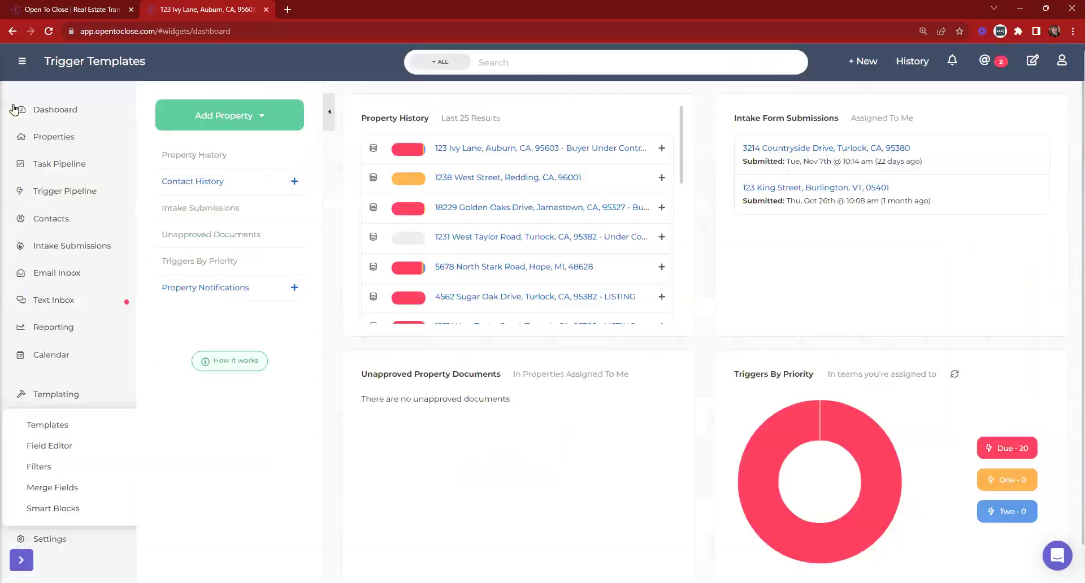
pyautogui.click(45, 427)
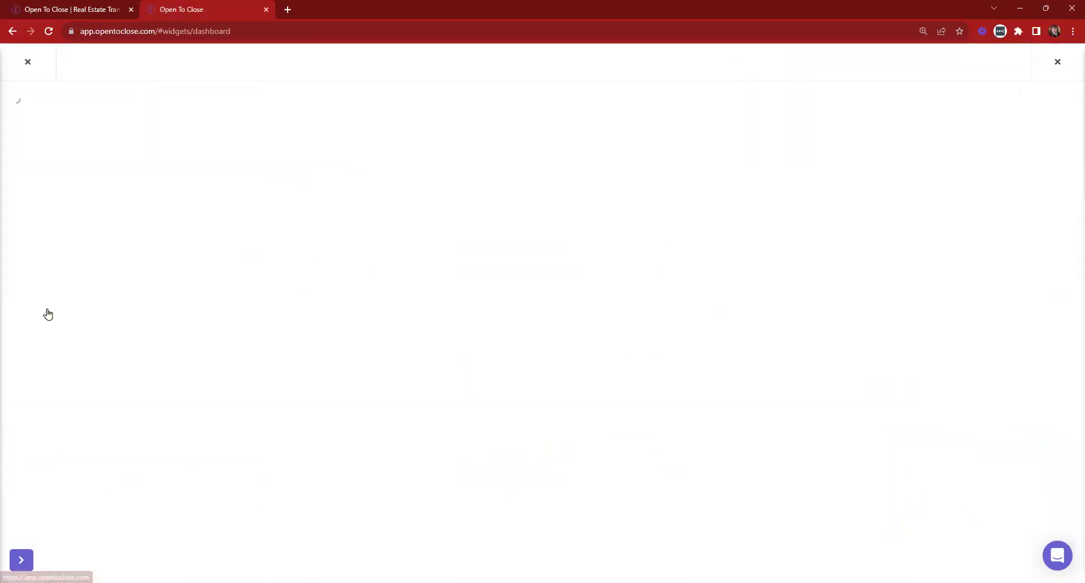
pyautogui.scroll(-8, 419, 358)
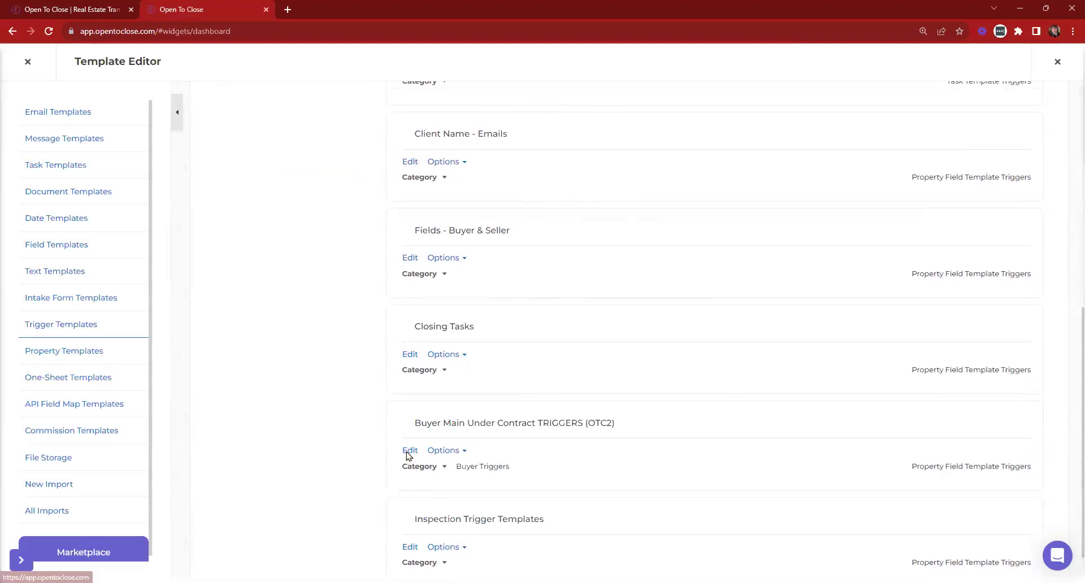
pyautogui.click(409, 450)
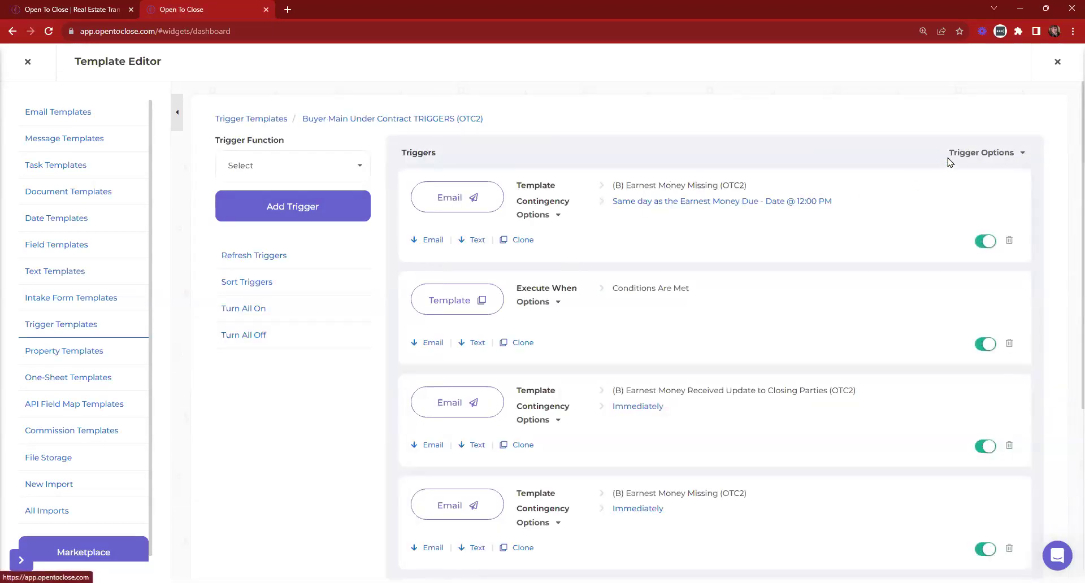
pyautogui.click(964, 153)
pyautogui.scroll(-4, 823, 173)
pyautogui.scroll(-10, 823, 172)
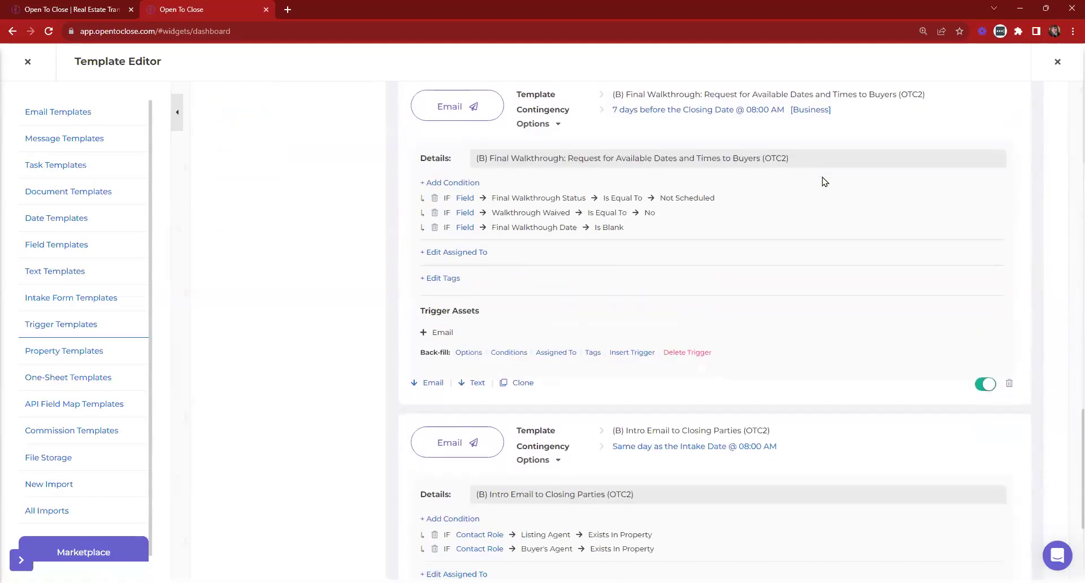
pyautogui.scroll(15, 904, 186)
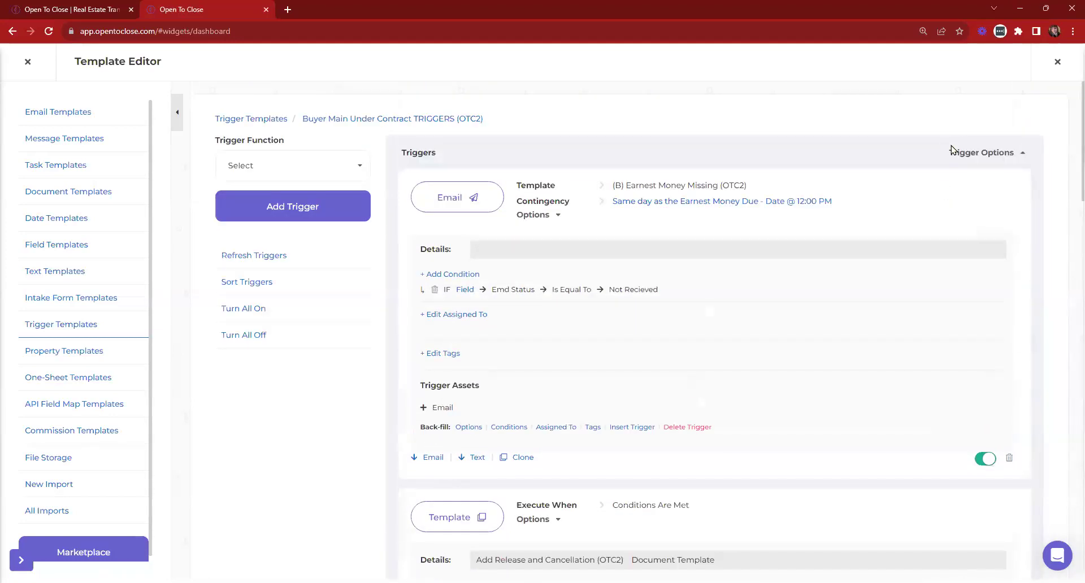
# Hide the trigger details and review the template's list of triggers and their contingencies.
pyautogui.click(955, 150)
pyautogui.scroll(-2, 757, 230)
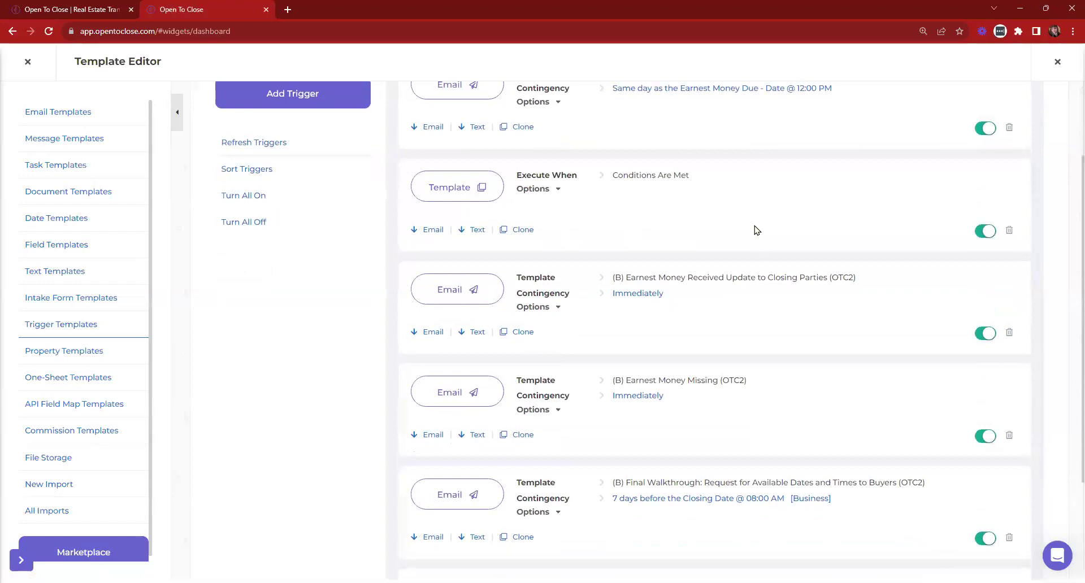
pyautogui.scroll(-2, 700, 308)
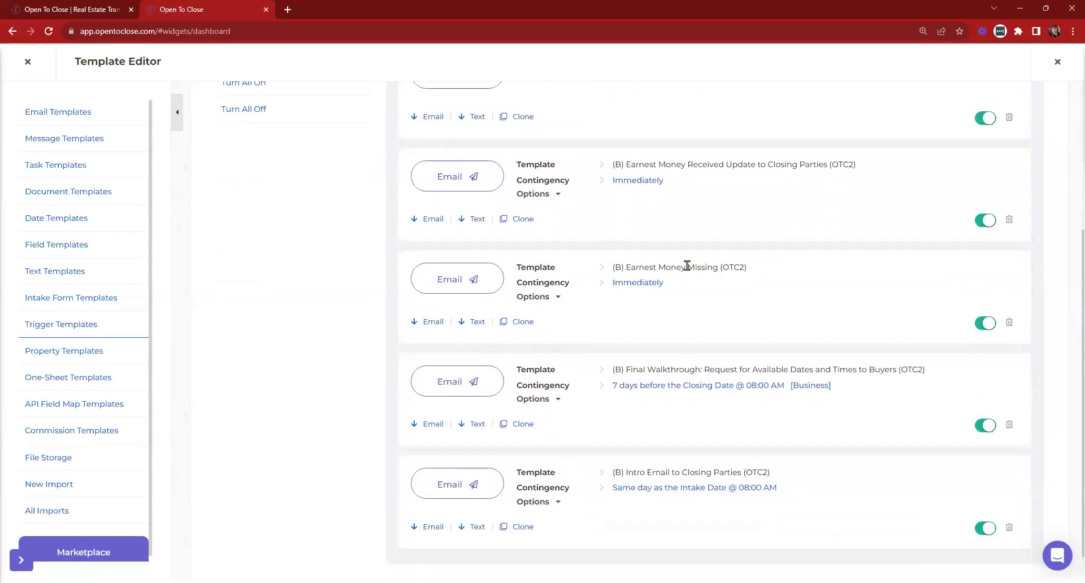
pyautogui.scroll(-1, 635, 350)
pyautogui.scroll(10, 625, 351)
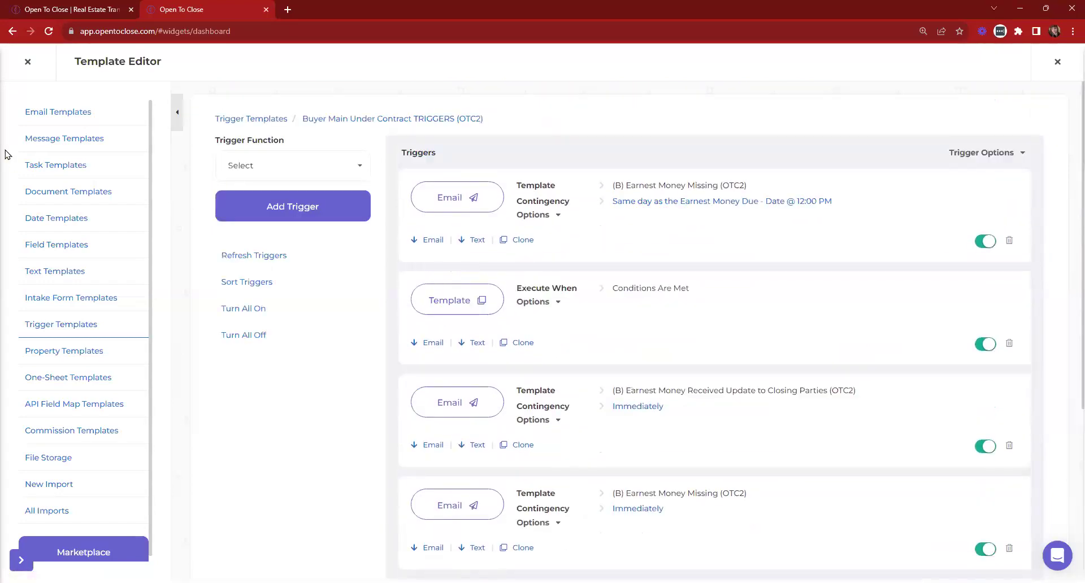
# Return to the 123 Ivy Lane property's triggers and inspect the options of the Ready To Go Earnest Money Missing email trigger.
pyautogui.click(21, 59)
pyautogui.click(484, 148)
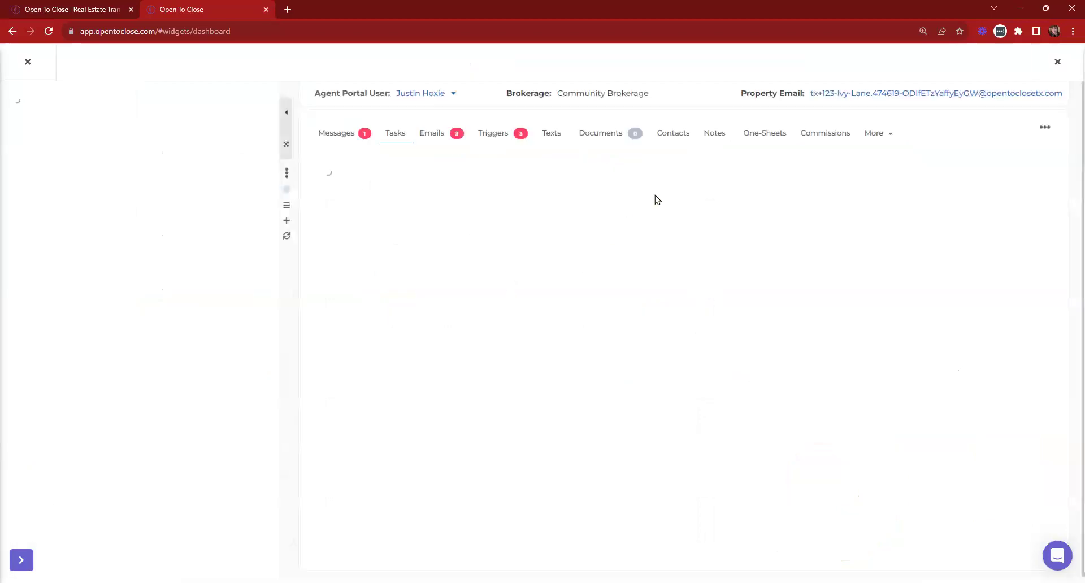
pyautogui.click(501, 134)
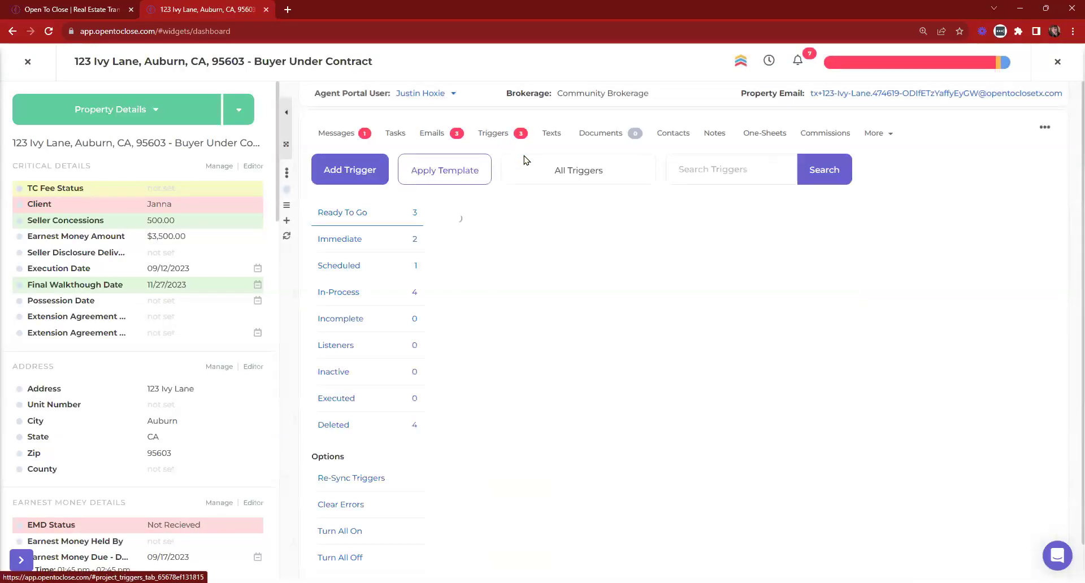
pyautogui.scroll(-1, 762, 365)
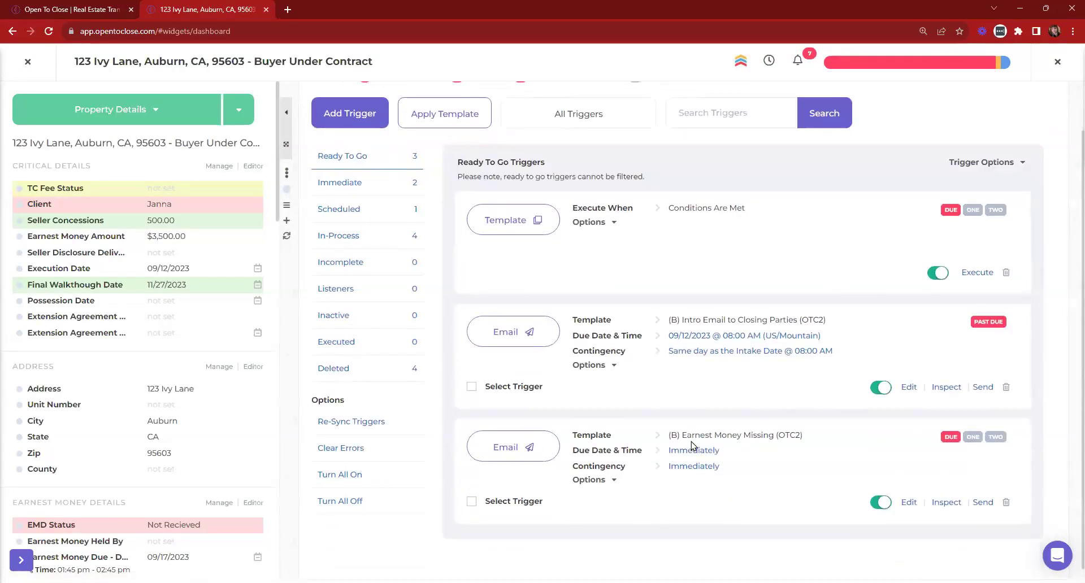
pyautogui.click(600, 483)
pyautogui.scroll(-3, 602, 487)
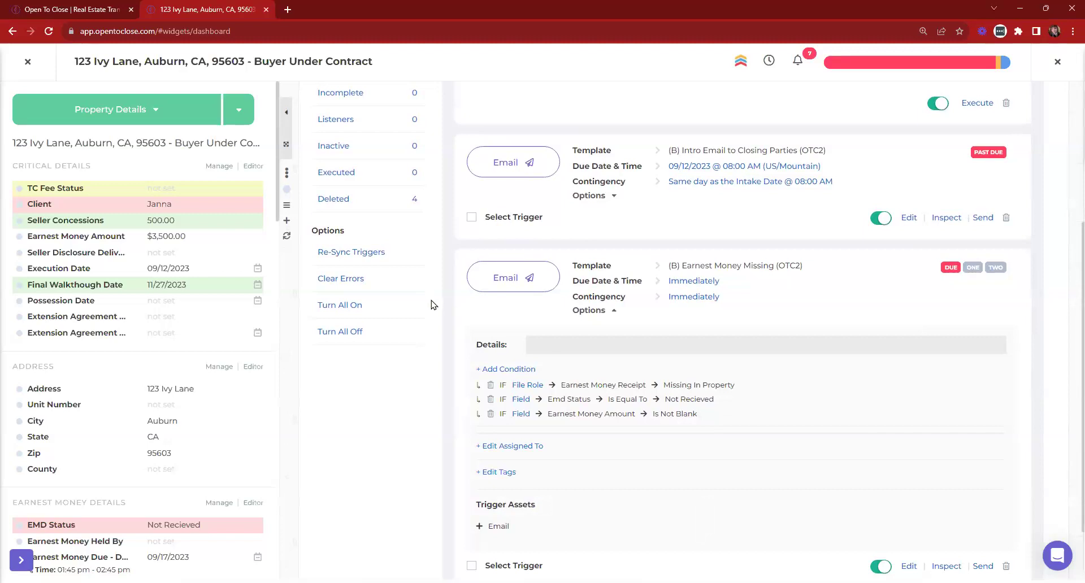
# Examine the In-Process triggers with details shown, down to the Earnest Money Missing email trigger based on Earnest Money Due - Date.
pyautogui.scroll(3, 432, 305)
pyautogui.click(364, 191)
pyautogui.click(356, 229)
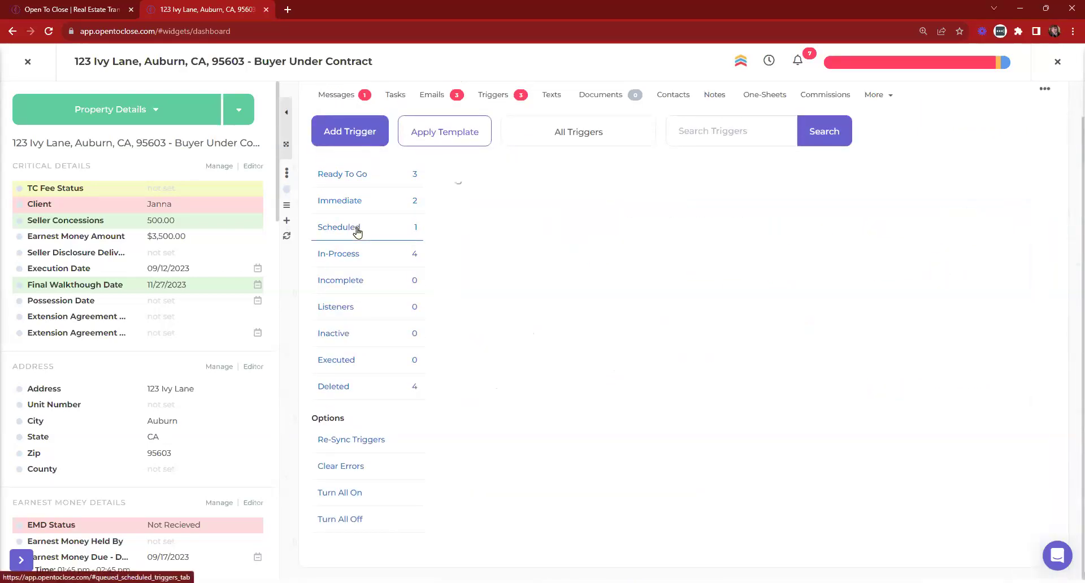
pyautogui.click(374, 245)
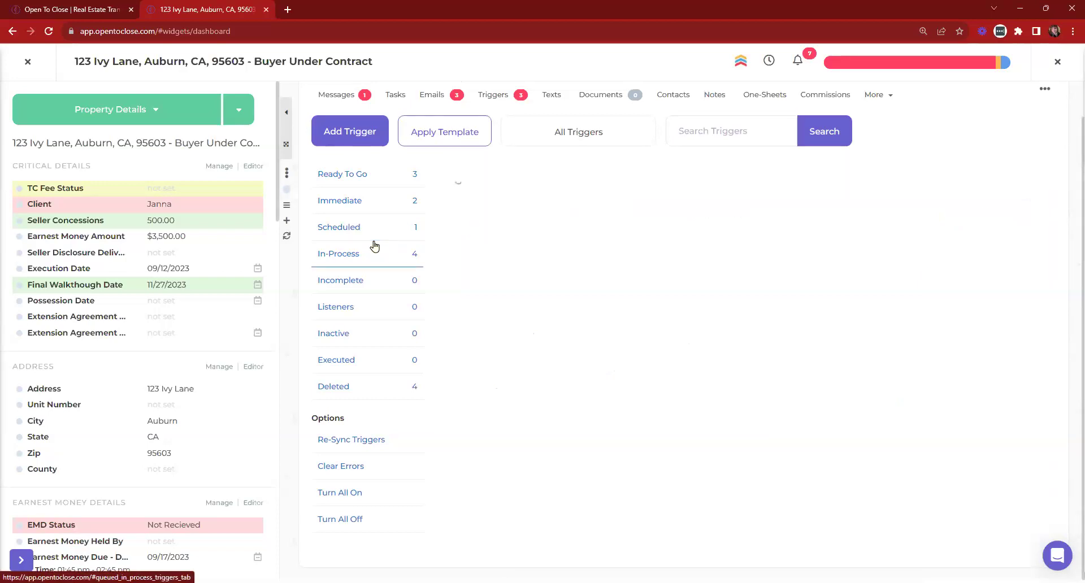
pyautogui.scroll(-1, 955, 201)
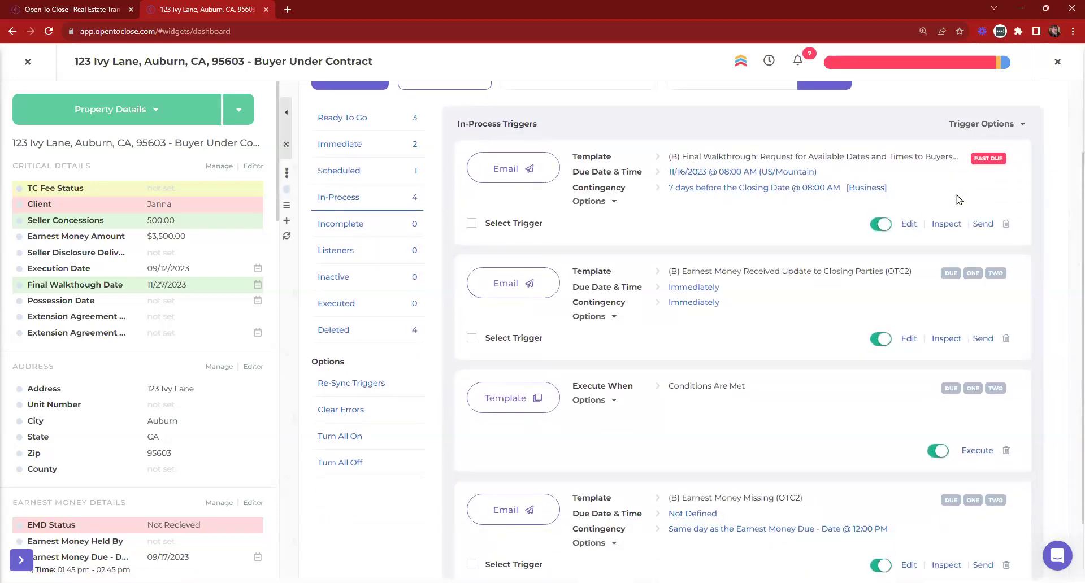
pyautogui.scroll(-1, 959, 199)
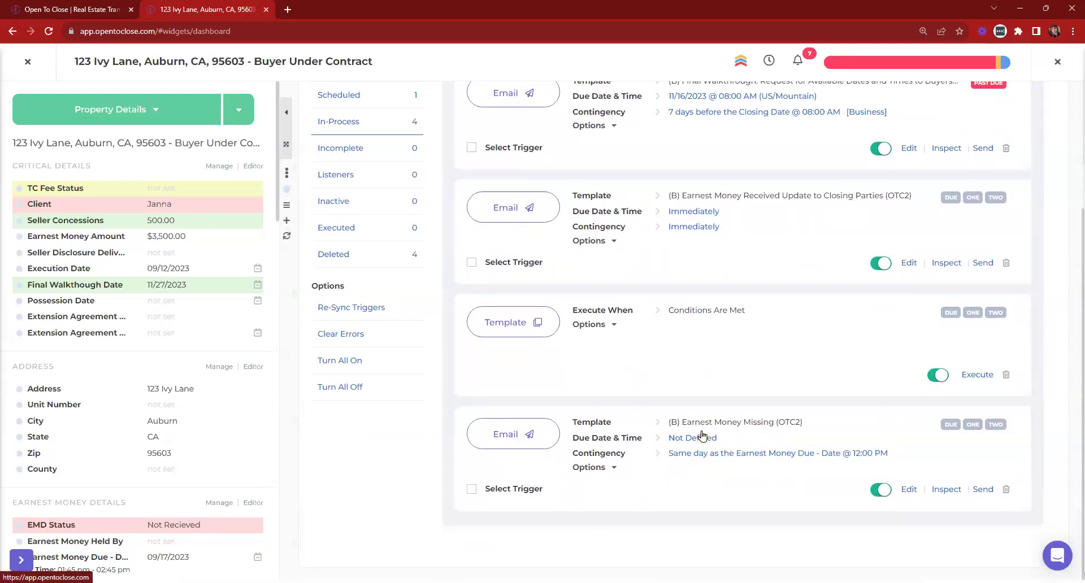
pyautogui.scroll(5, 978, 218)
pyautogui.click(961, 218)
pyautogui.scroll(-10, 790, 157)
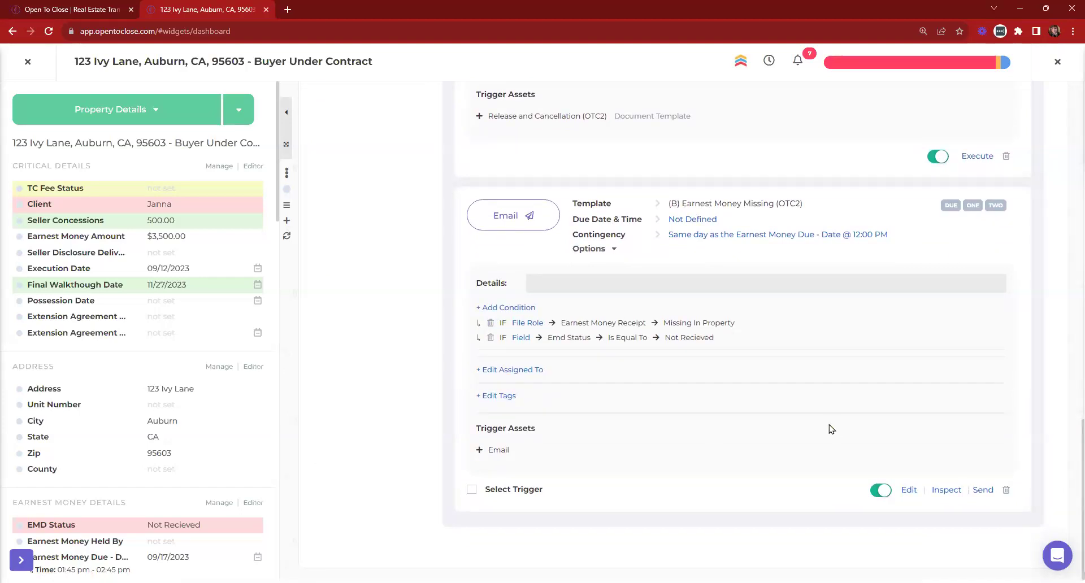
# Check the contingency settings of the property's Earnest Money Due - Date field and close them.
pyautogui.click(689, 221)
pyautogui.click(683, 300)
pyautogui.scroll(-2, 150, 342)
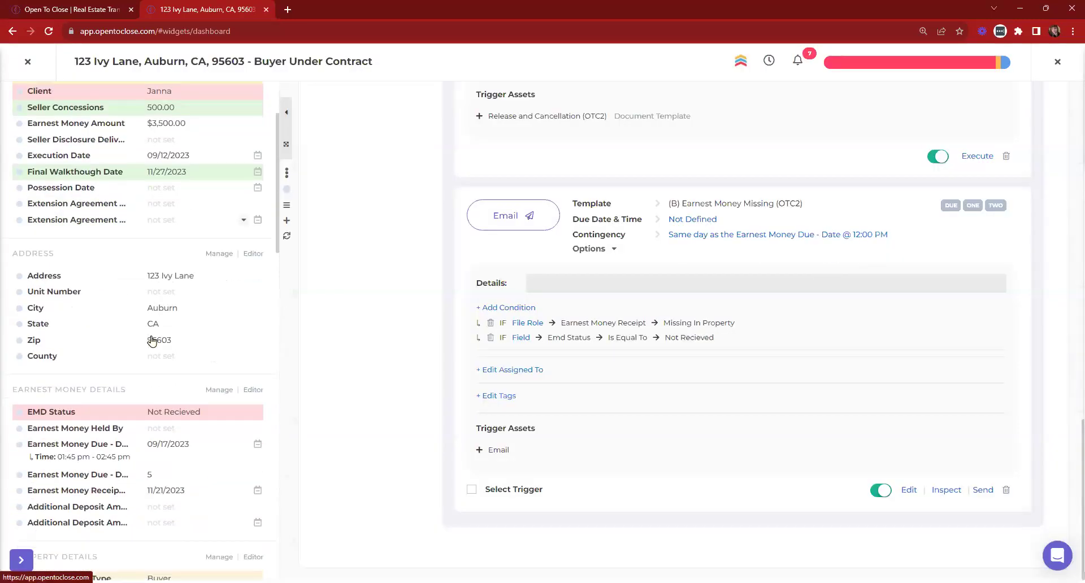
pyautogui.click(166, 445)
pyautogui.scroll(-6, 569, 322)
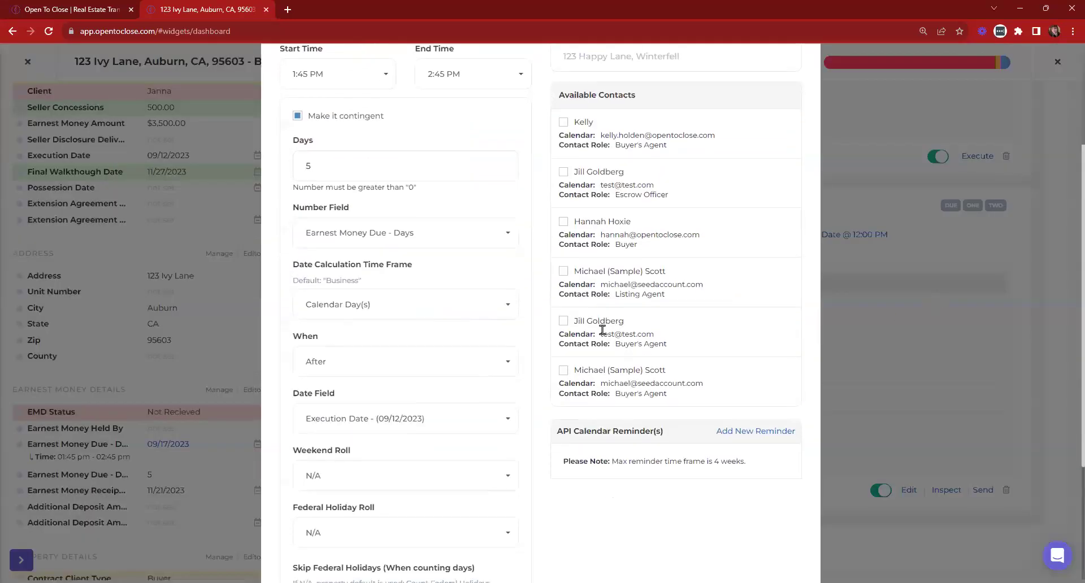
pyautogui.click(738, 480)
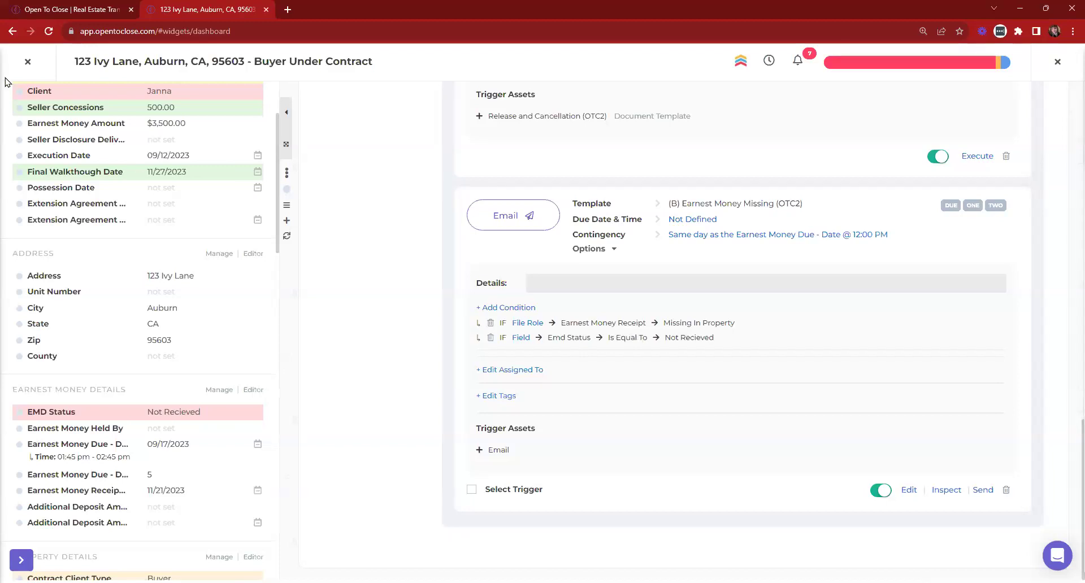
# Close the property and reopen the Buyer Main Under Contract TRIGGERS (OTC2) template with all trigger details shown.
pyautogui.click(26, 61)
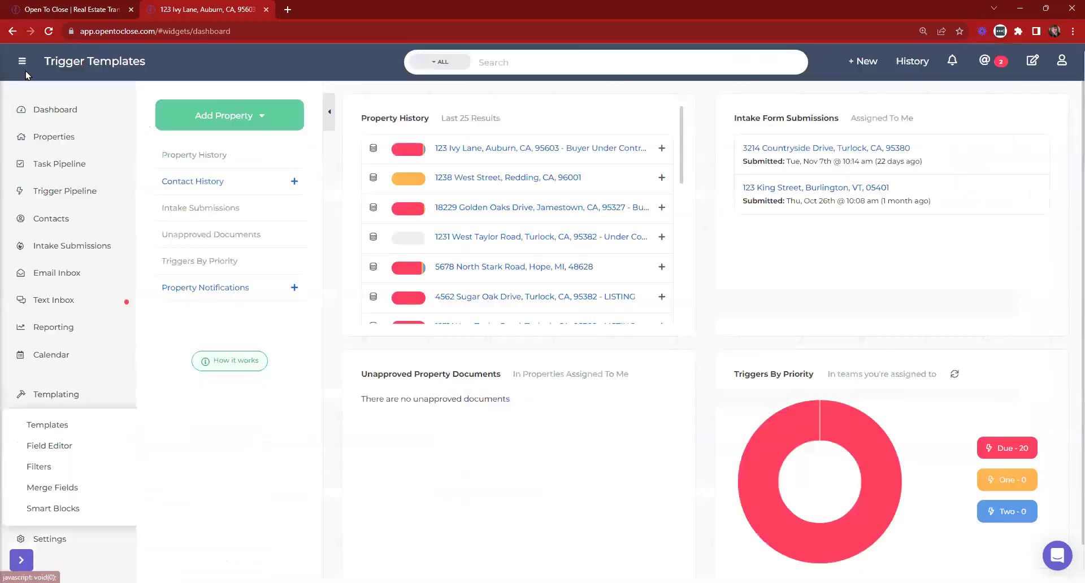
pyautogui.click(50, 427)
pyautogui.click(75, 327)
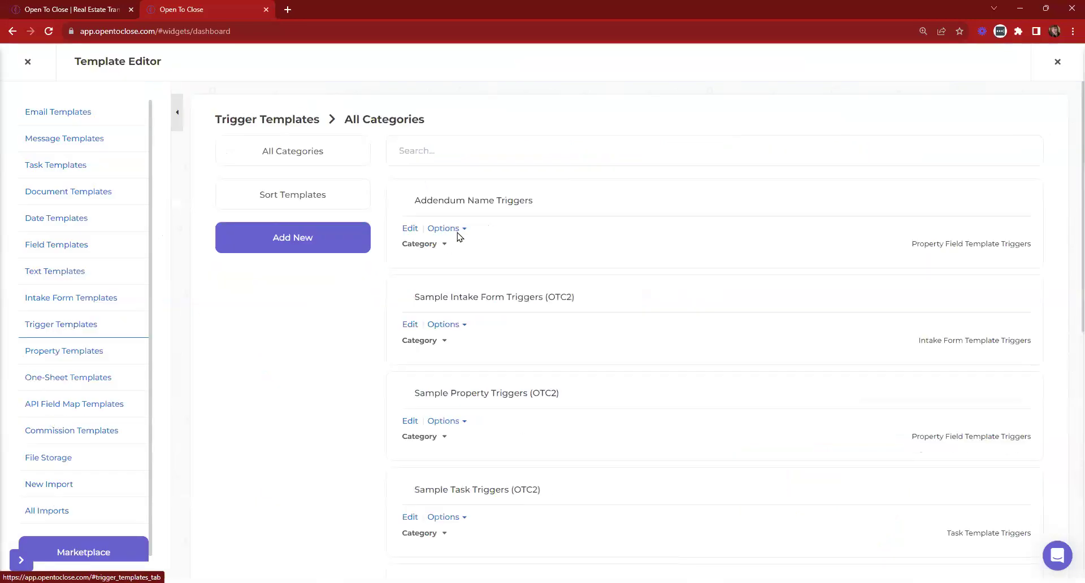
pyautogui.scroll(-9, 492, 426)
pyautogui.click(409, 406)
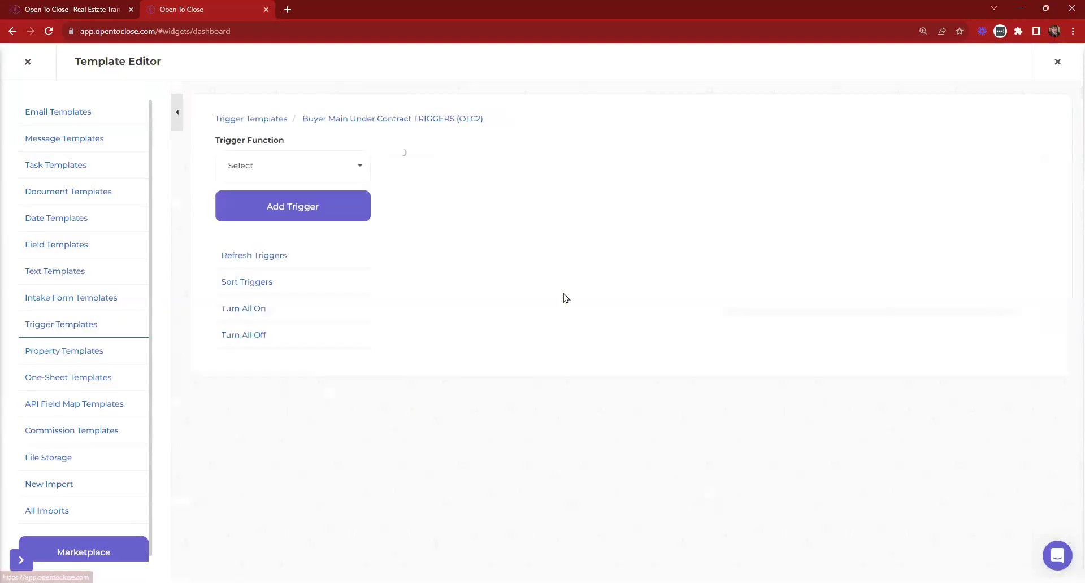
pyautogui.click(974, 153)
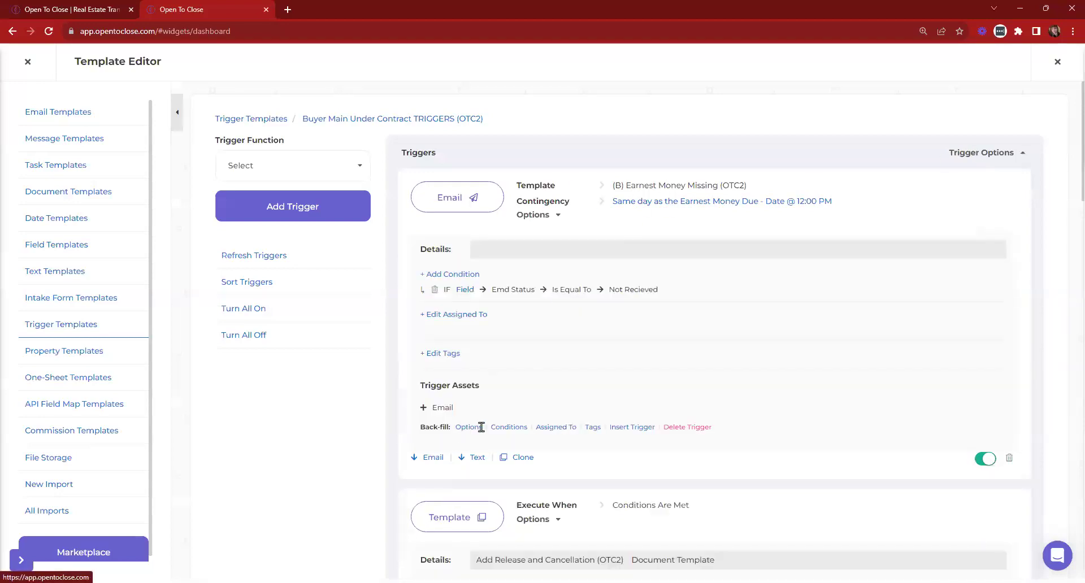
# Back-fill the conditions of the template's Earnest Money Missing email trigger, confirming the action without processing triggers after the back-fill.
pyautogui.click(591, 427)
pyautogui.click(678, 167)
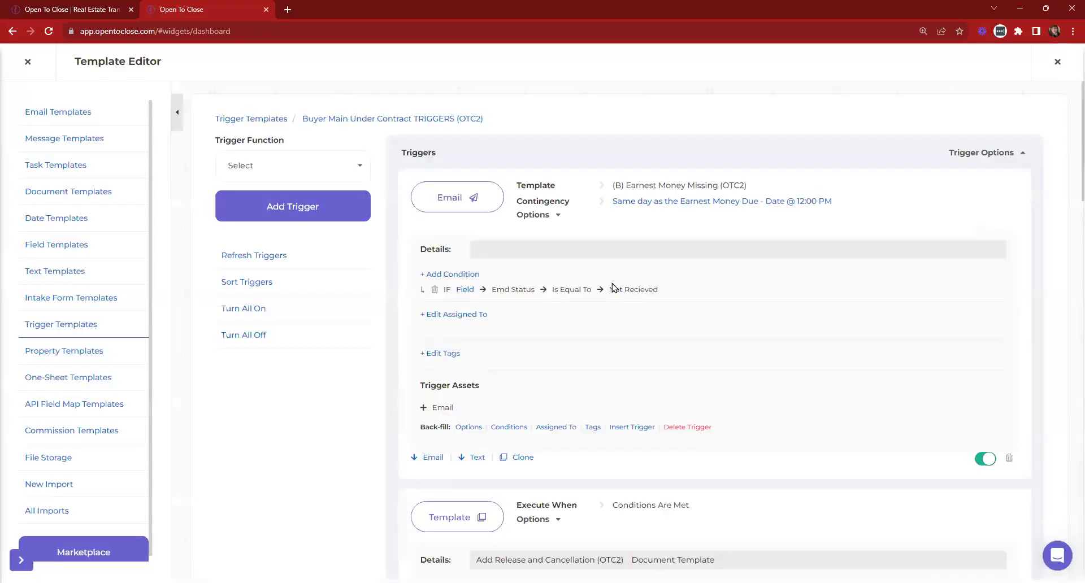
pyautogui.click(509, 428)
pyautogui.click(384, 152)
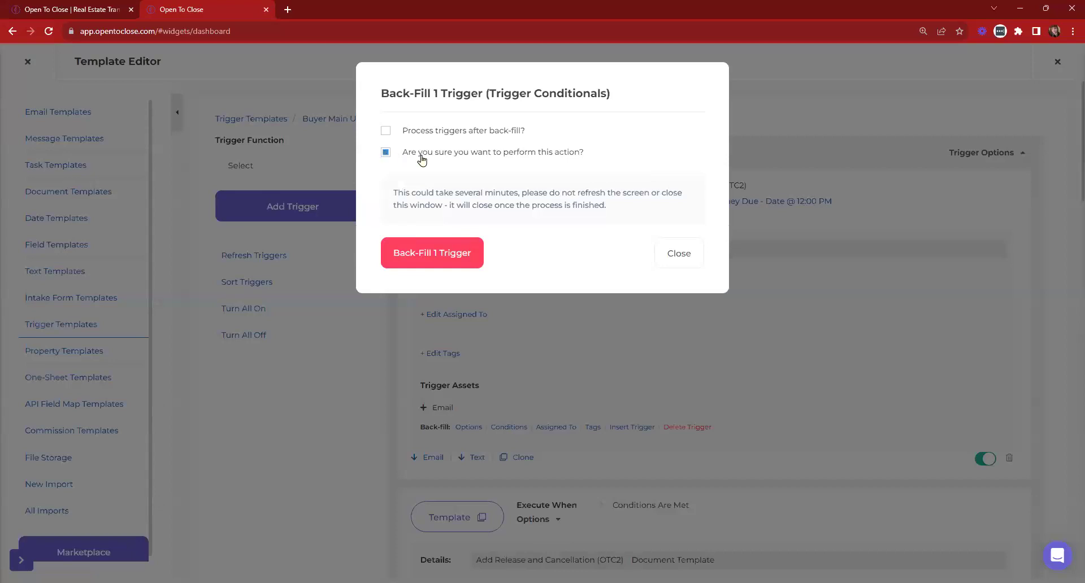
pyautogui.click(447, 248)
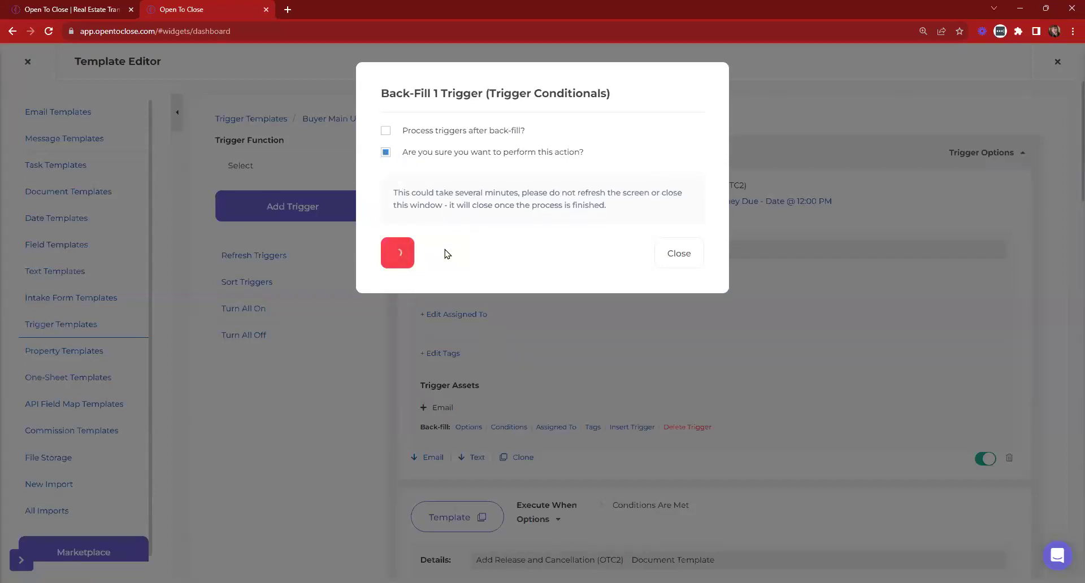
# Set the contingency time of the template's Earnest Money Missing email trigger to Immediately and update it.
pyautogui.click(467, 428)
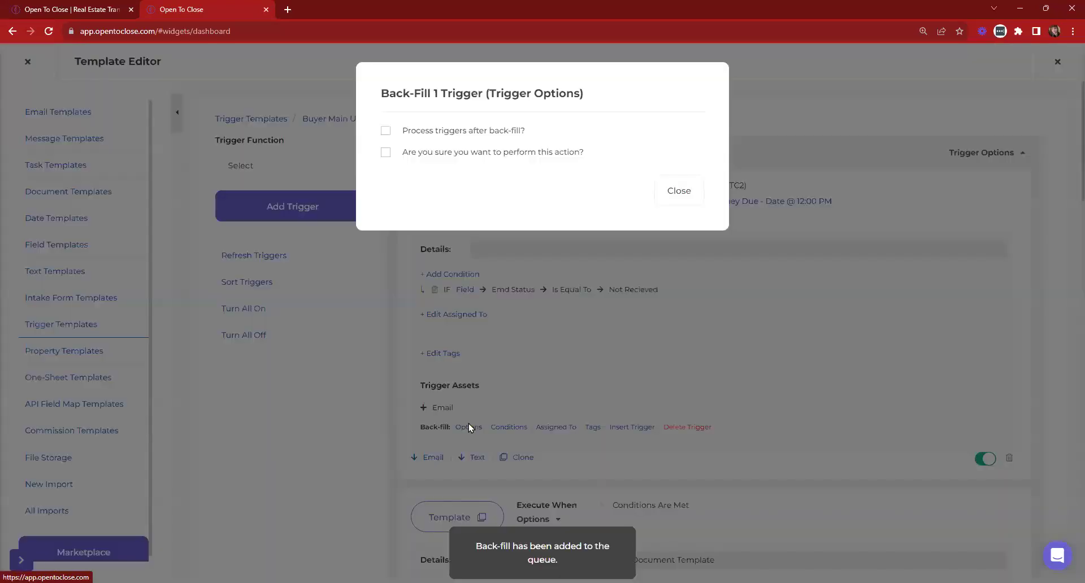
pyautogui.click(685, 195)
pyautogui.click(658, 198)
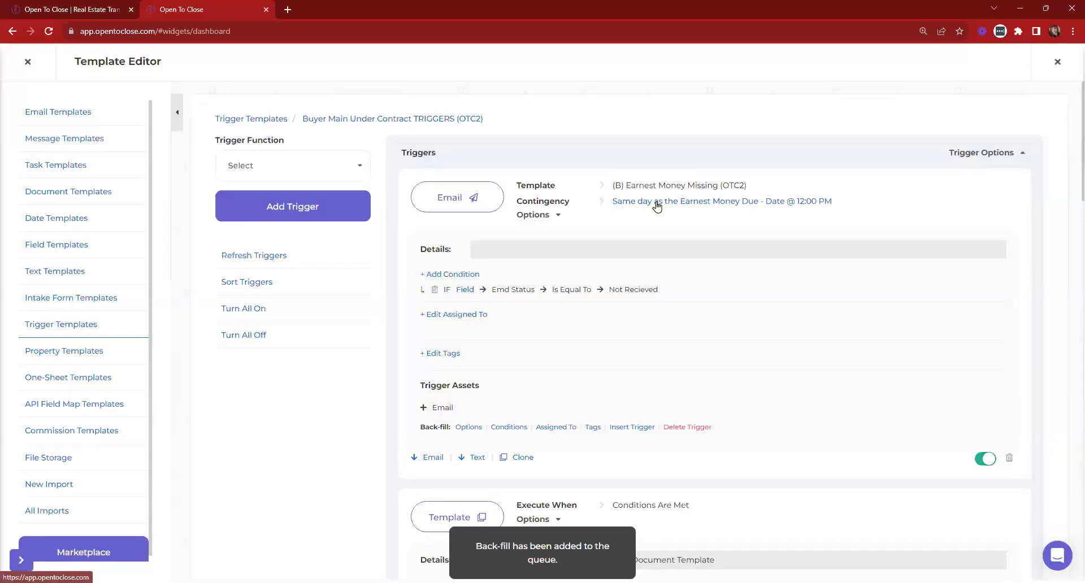
pyautogui.click(752, 138)
pyautogui.scroll(10, 695, 237)
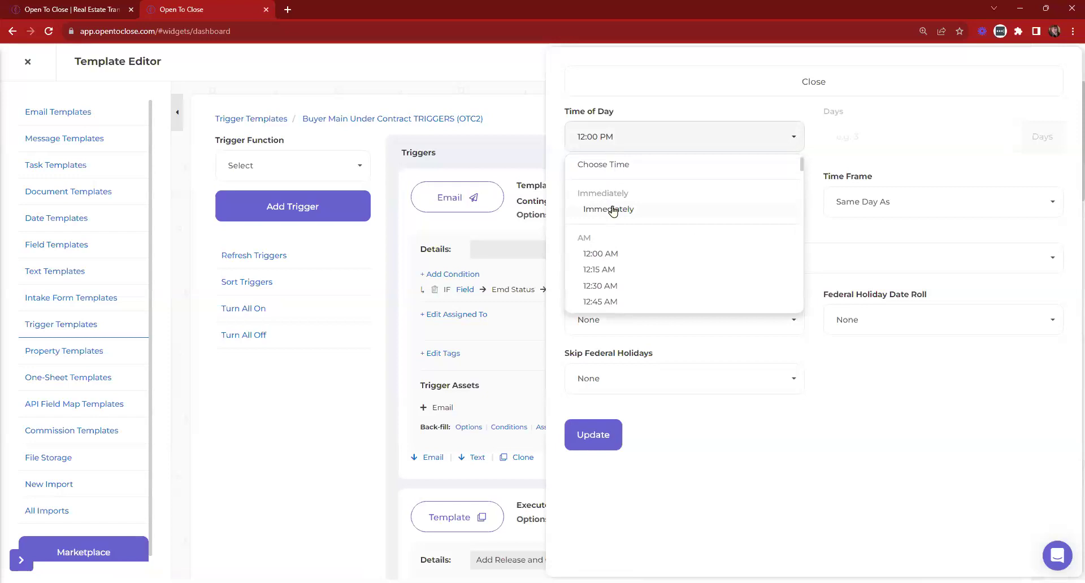
pyautogui.click(608, 209)
pyautogui.click(582, 213)
pyautogui.click(498, 240)
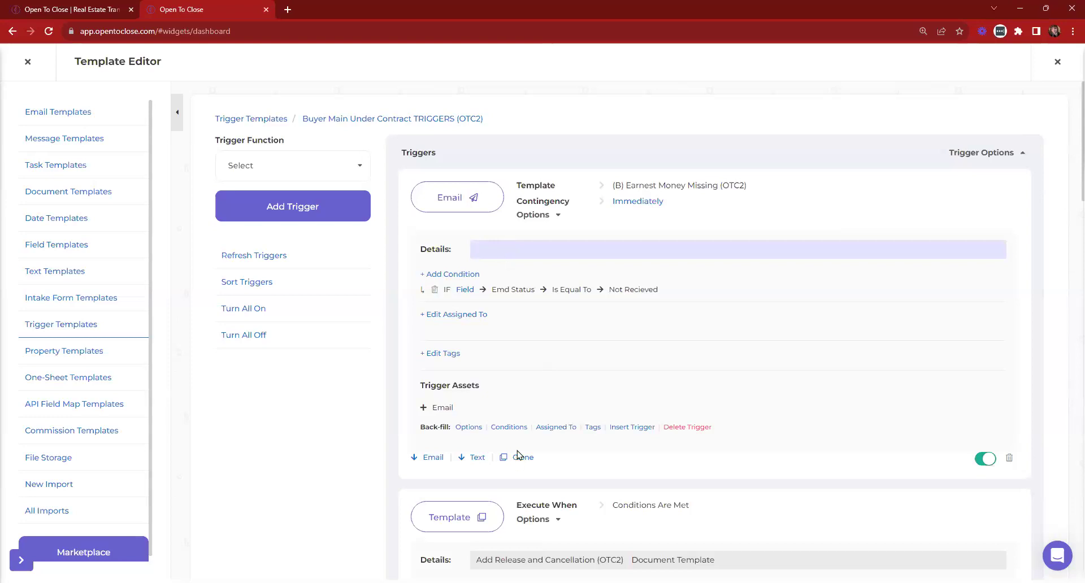
# Back-fill the options of the template's Earnest Money Missing email trigger, confirming the action.
pyautogui.click(464, 430)
pyautogui.click(386, 152)
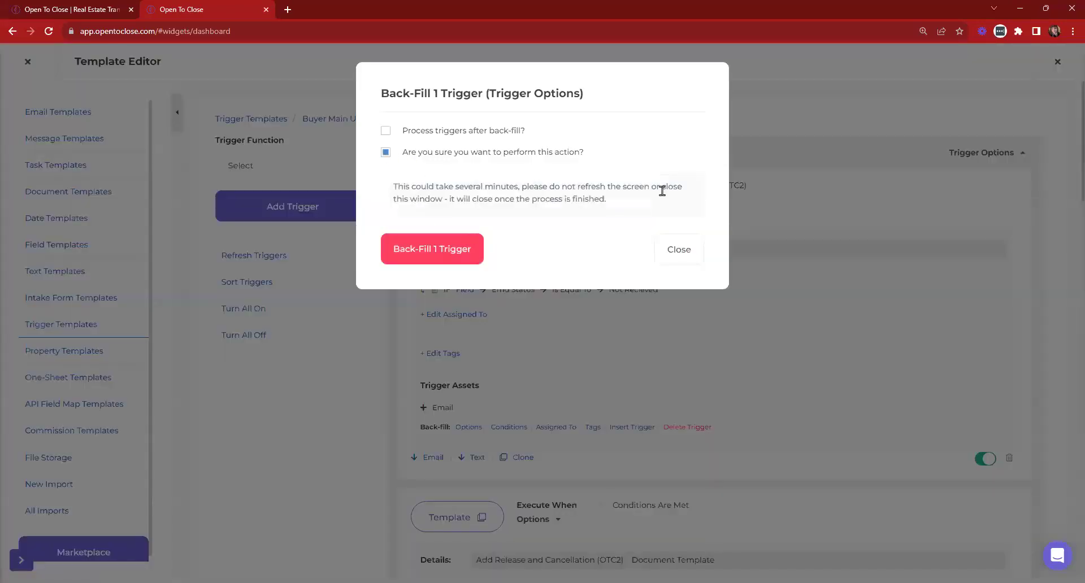
pyautogui.click(426, 248)
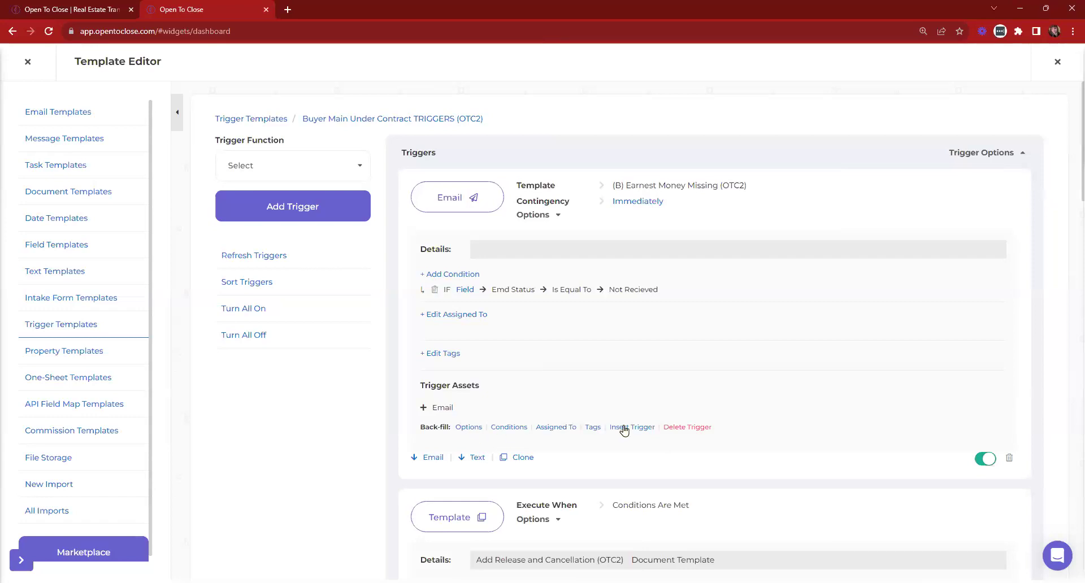
# Return to the 123 Ivy Lane property and show the details of all its Ready To Go triggers.
pyautogui.click(27, 62)
pyautogui.click(499, 148)
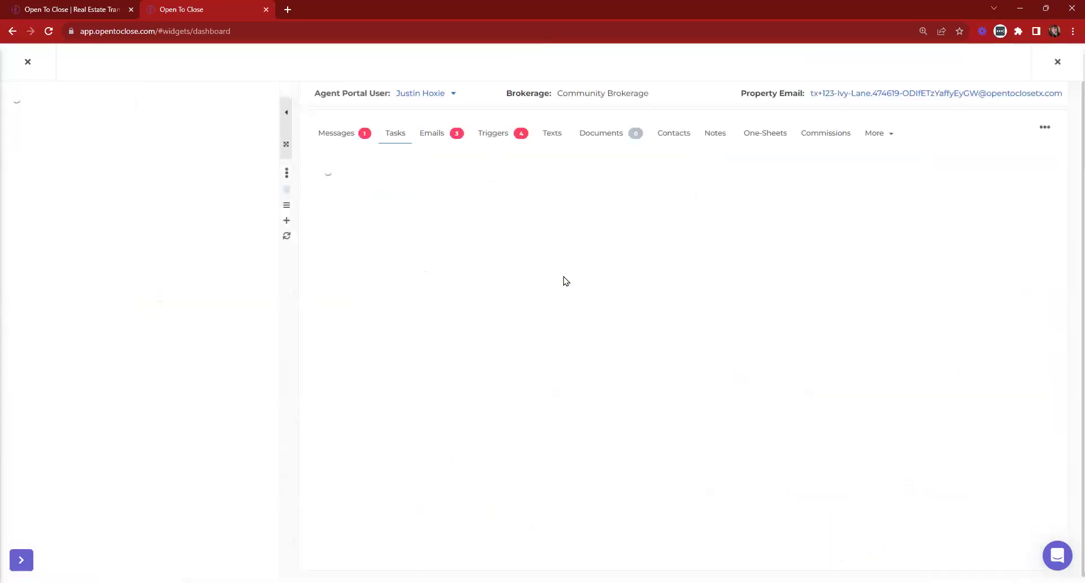
pyautogui.click(497, 136)
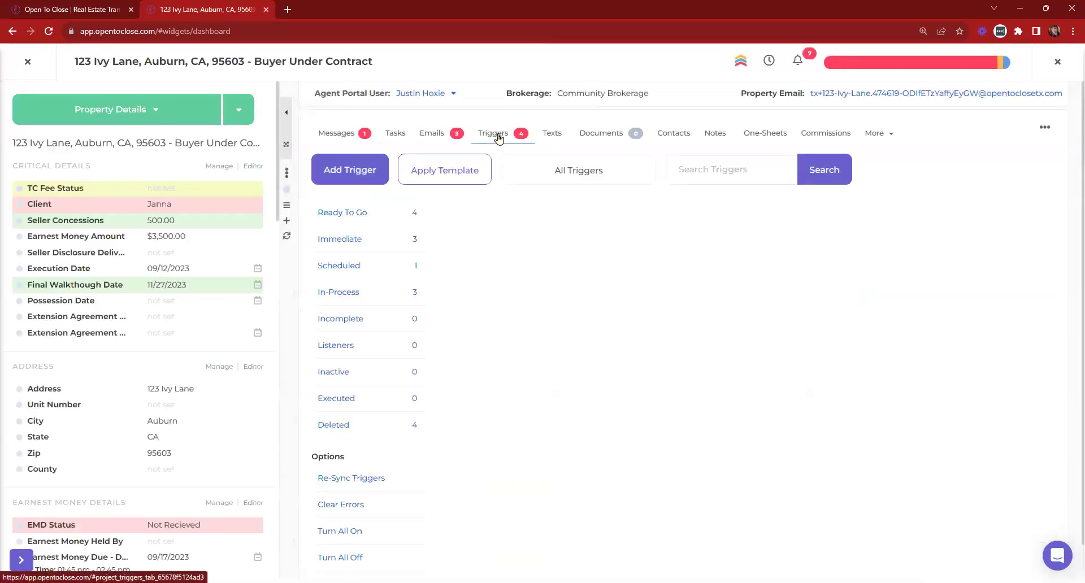
pyautogui.scroll(-3, 849, 251)
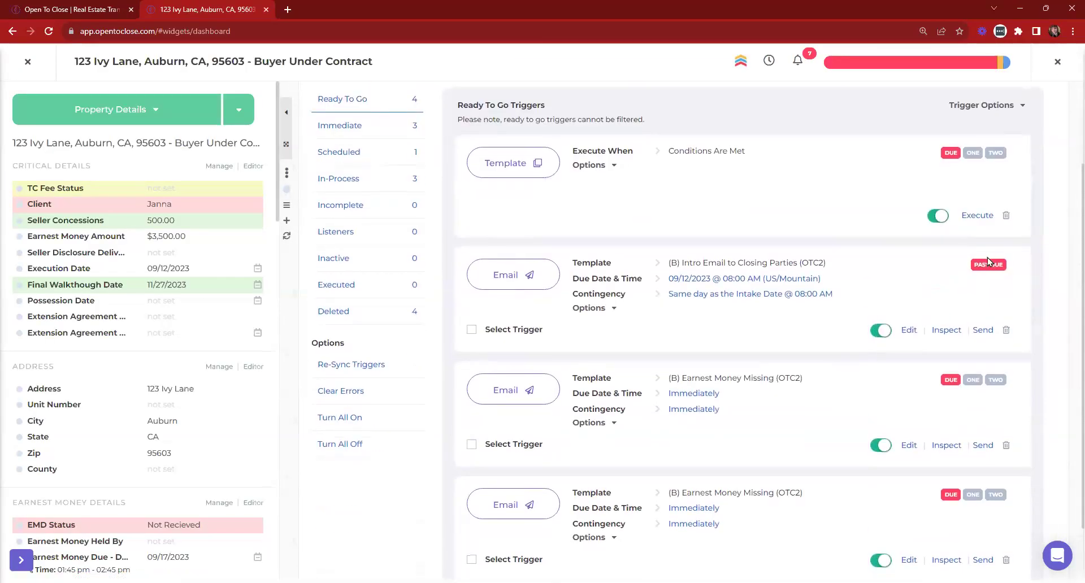
pyautogui.scroll(3, 997, 190)
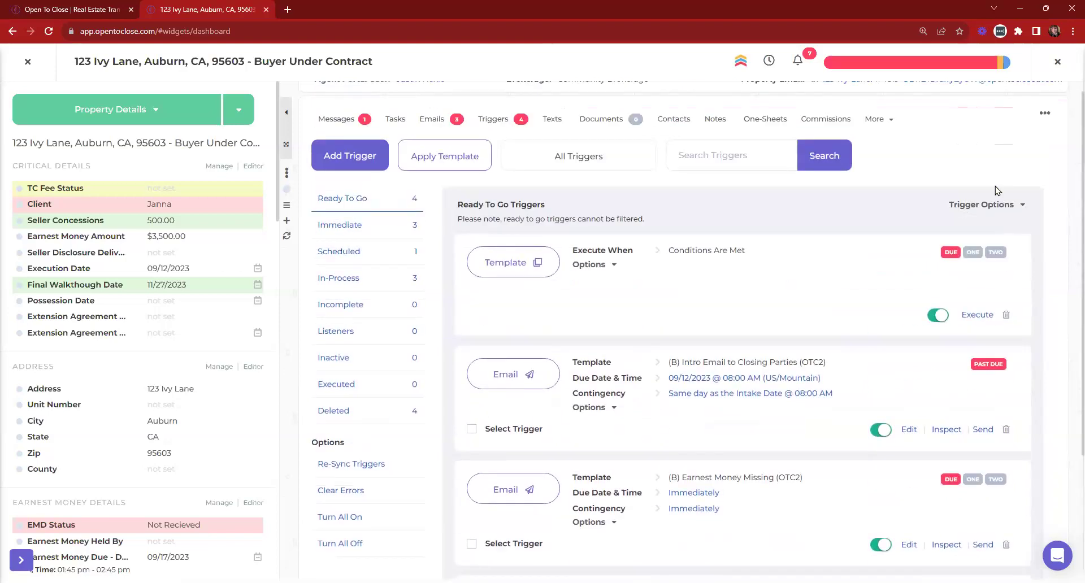
pyautogui.click(982, 203)
# Compare the conditions and contingencies of the two Earnest Money Missing email triggers among the Ready To Go triggers.
pyautogui.scroll(-8, 801, 181)
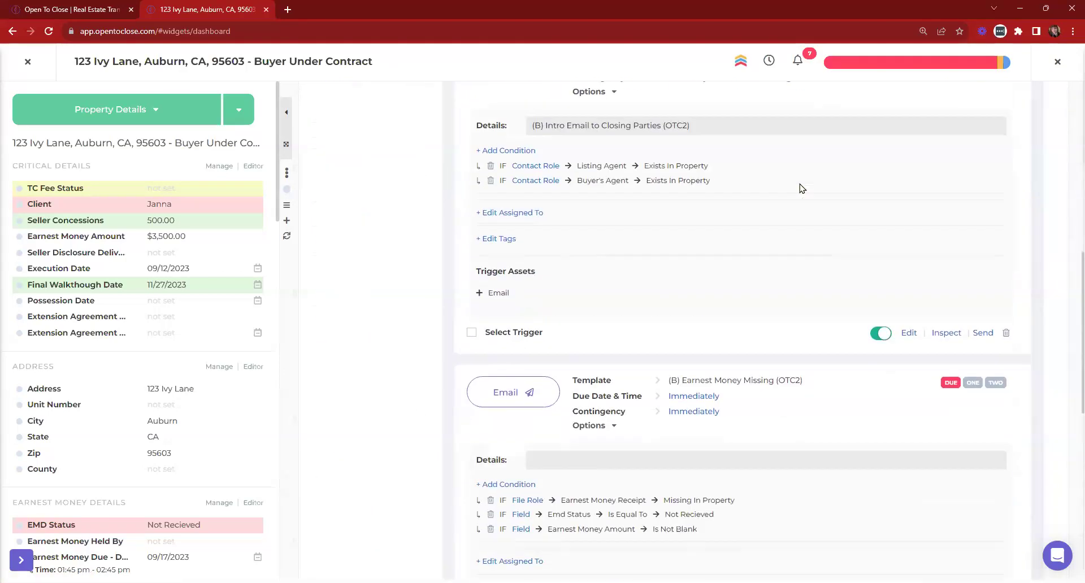
pyautogui.scroll(-5, 799, 182)
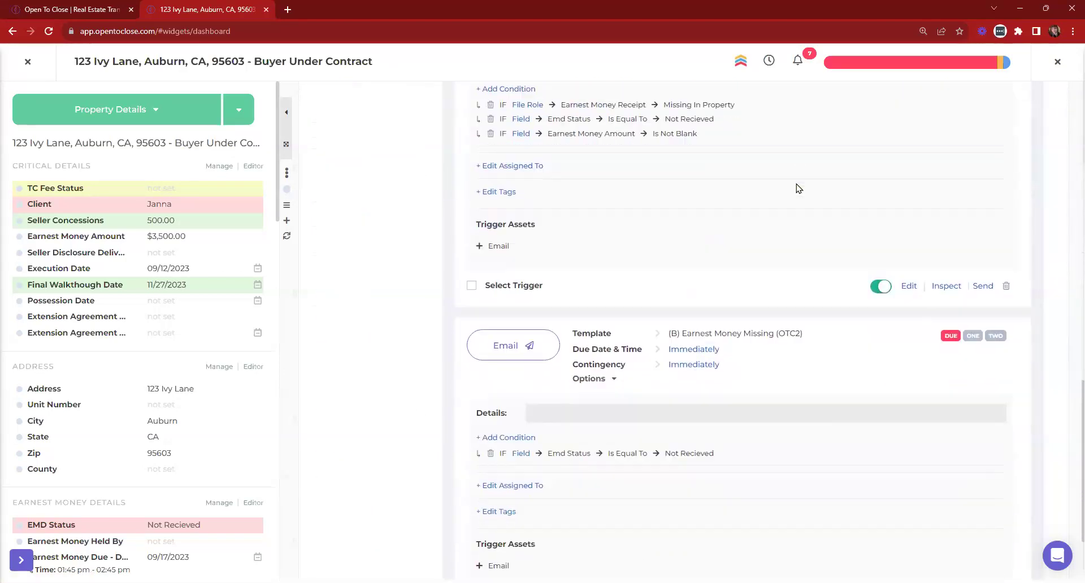
pyautogui.scroll(-2, 627, 407)
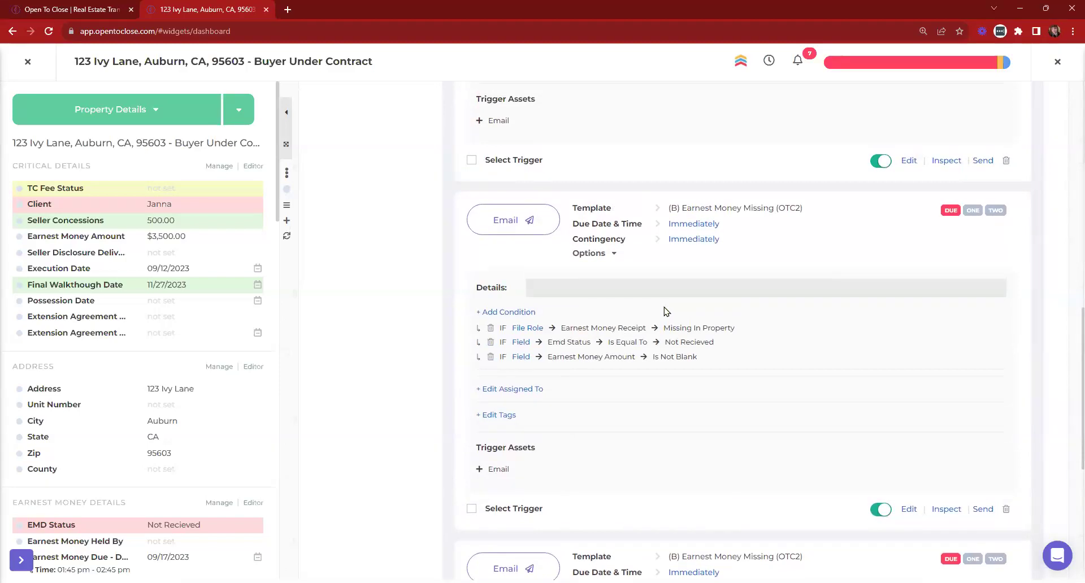
pyautogui.scroll(-3, 667, 337)
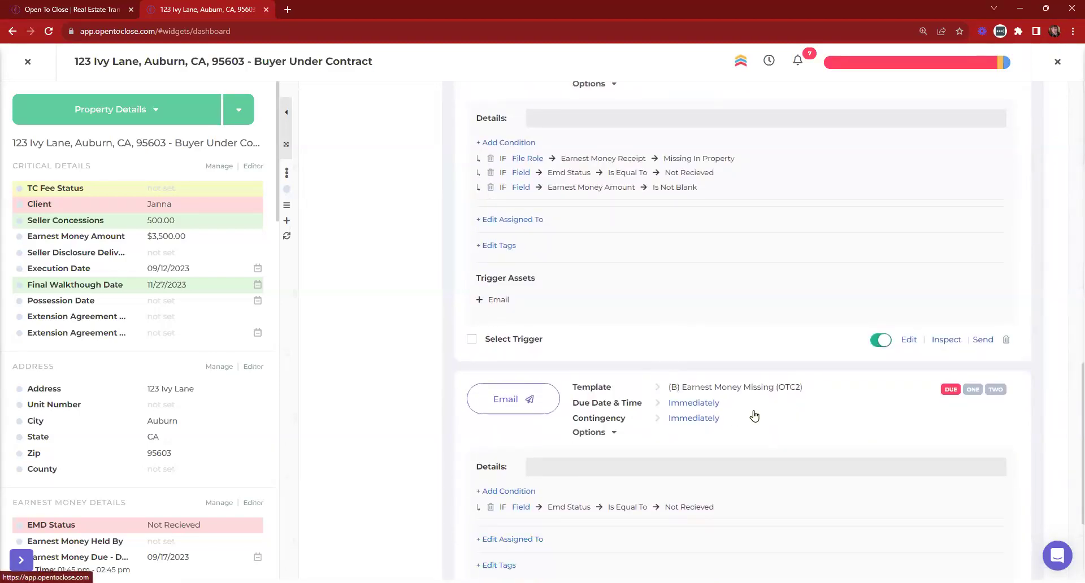
pyautogui.scroll(10, 752, 416)
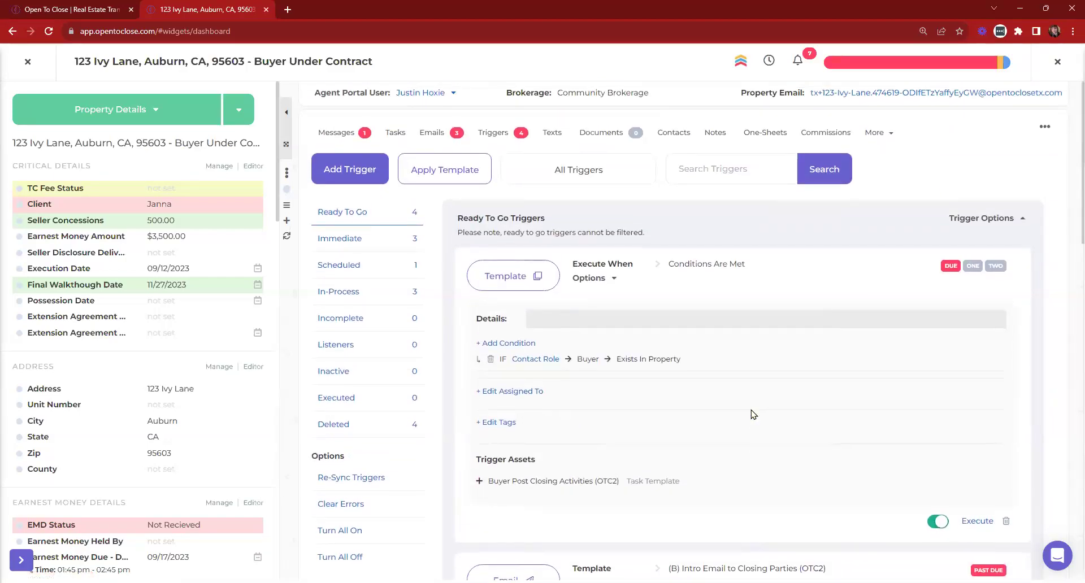
pyautogui.scroll(-9, 753, 415)
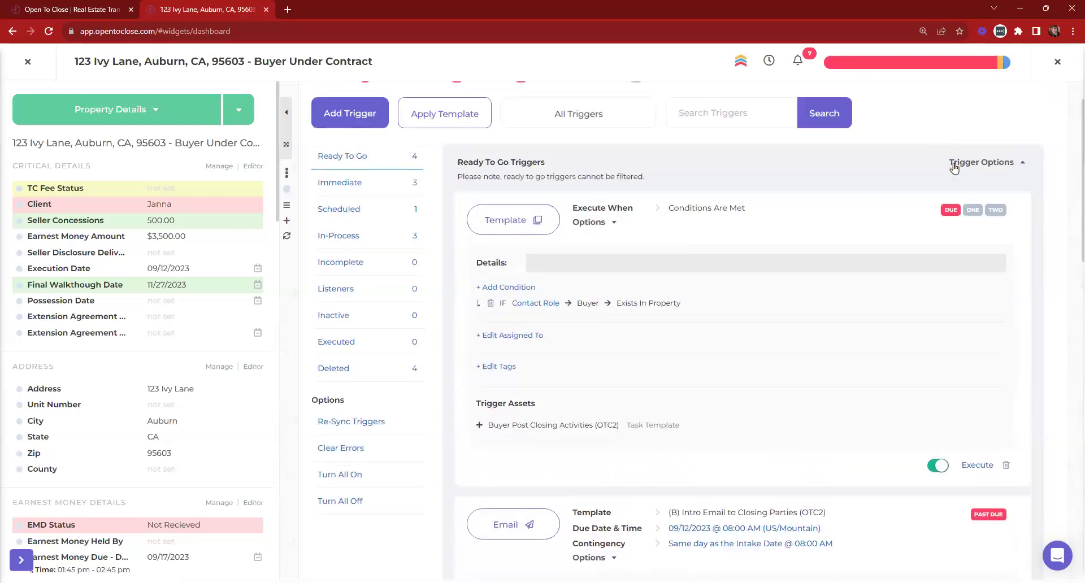
# Close the property and open the form triggers of the Buyers Residential Contract (OTC2) intake form template.
pyautogui.click(24, 64)
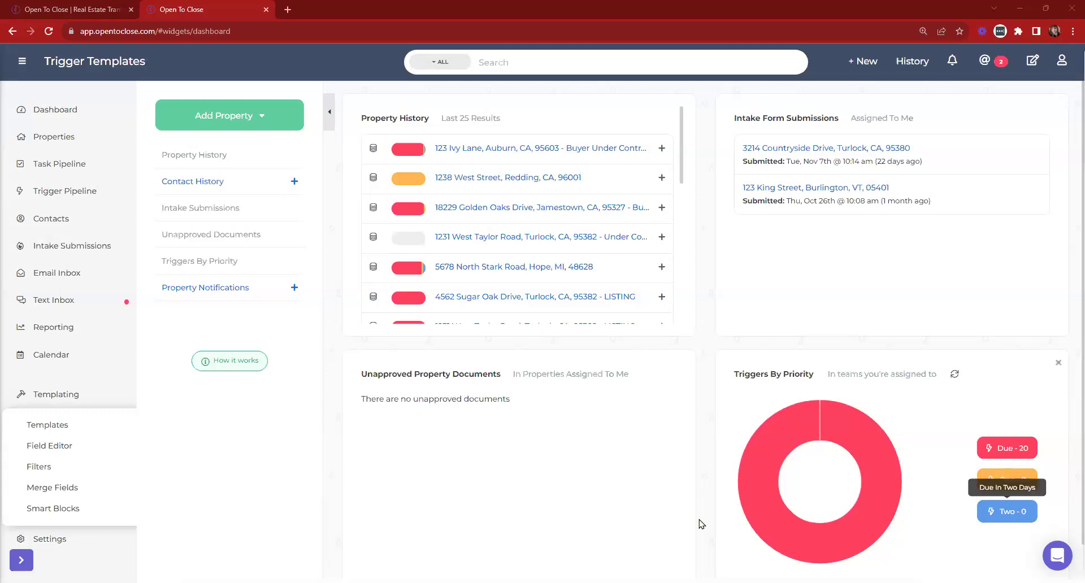
pyautogui.click(35, 425)
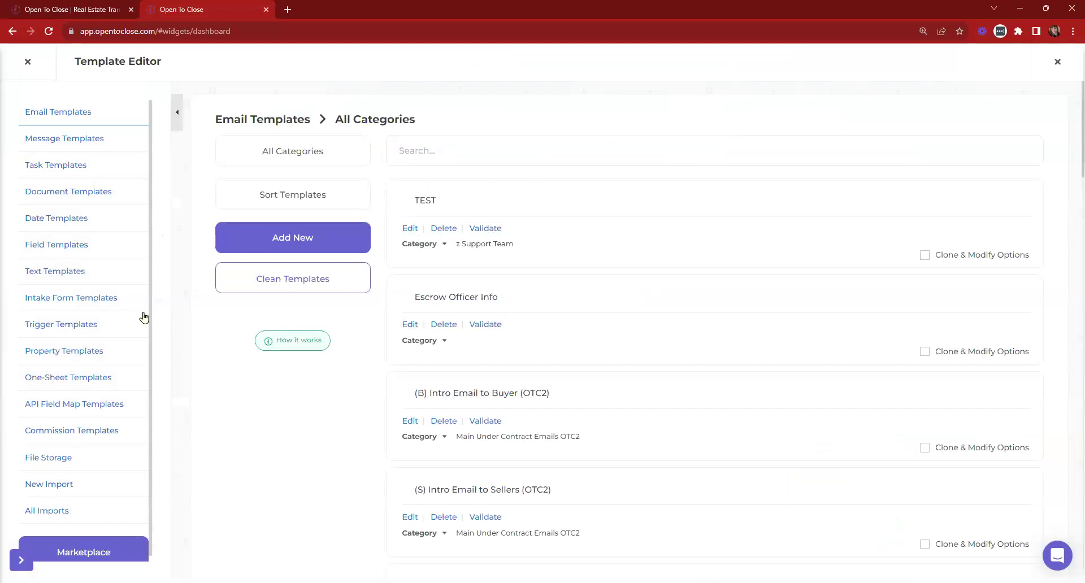
pyautogui.click(79, 305)
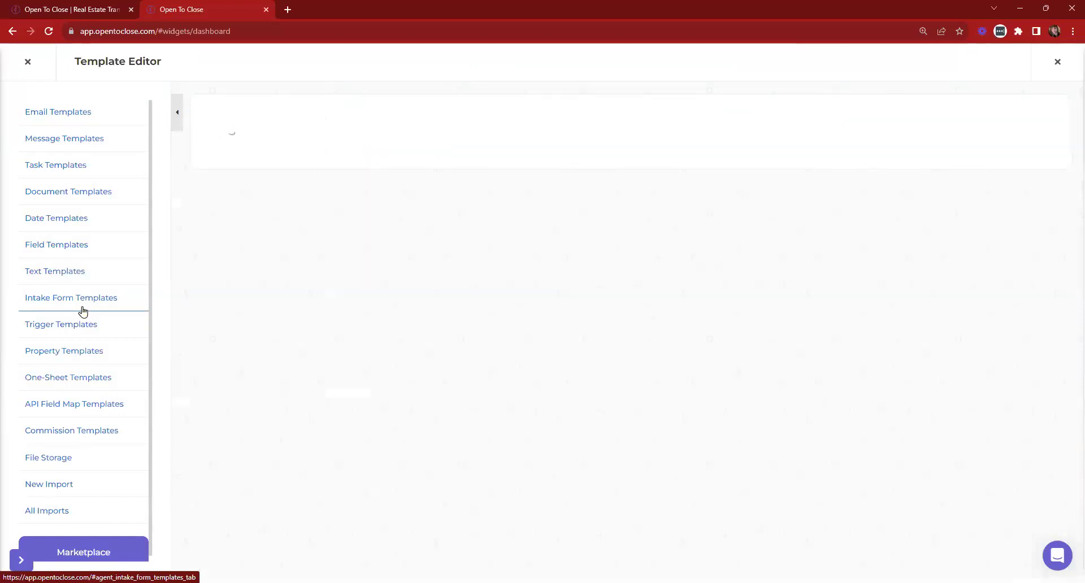
pyautogui.click(407, 325)
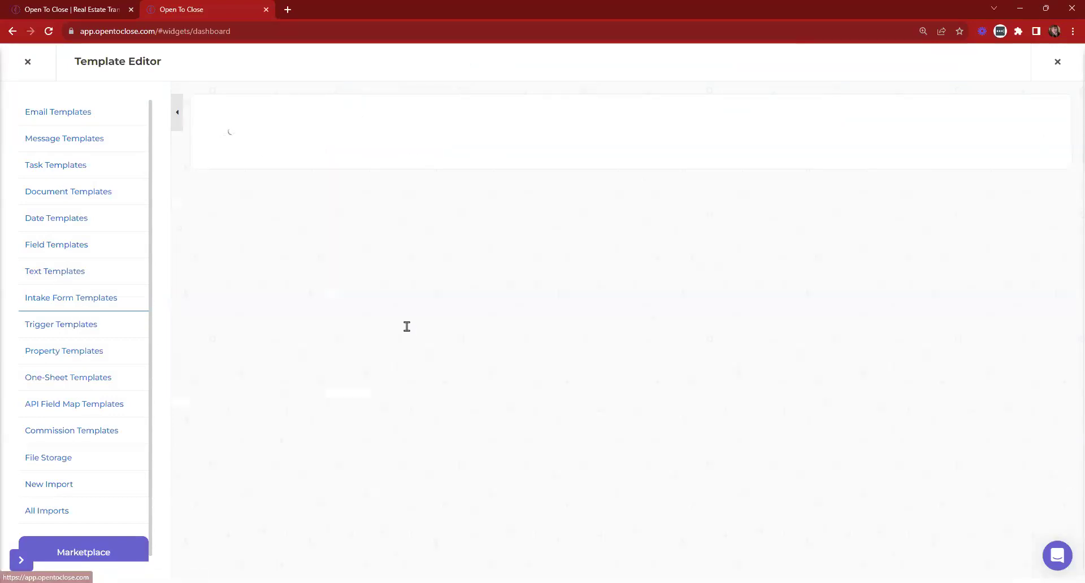
pyautogui.click(256, 360)
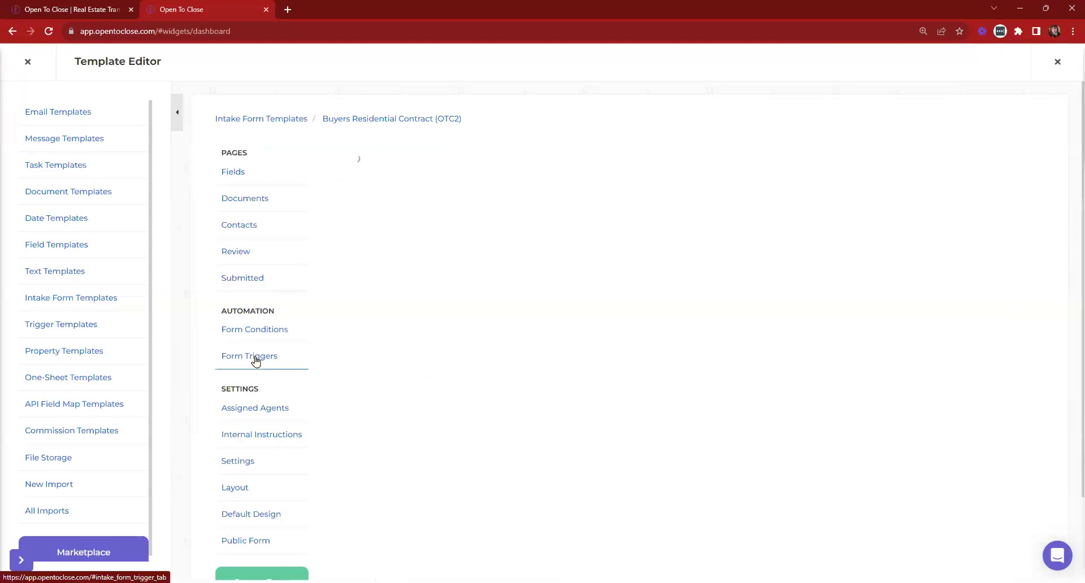
# Find the Form Is Approved trigger holding the Buyer Main Under Contract templates and highlight its task template and trigger template assets.
pyautogui.scroll(-15, 811, 293)
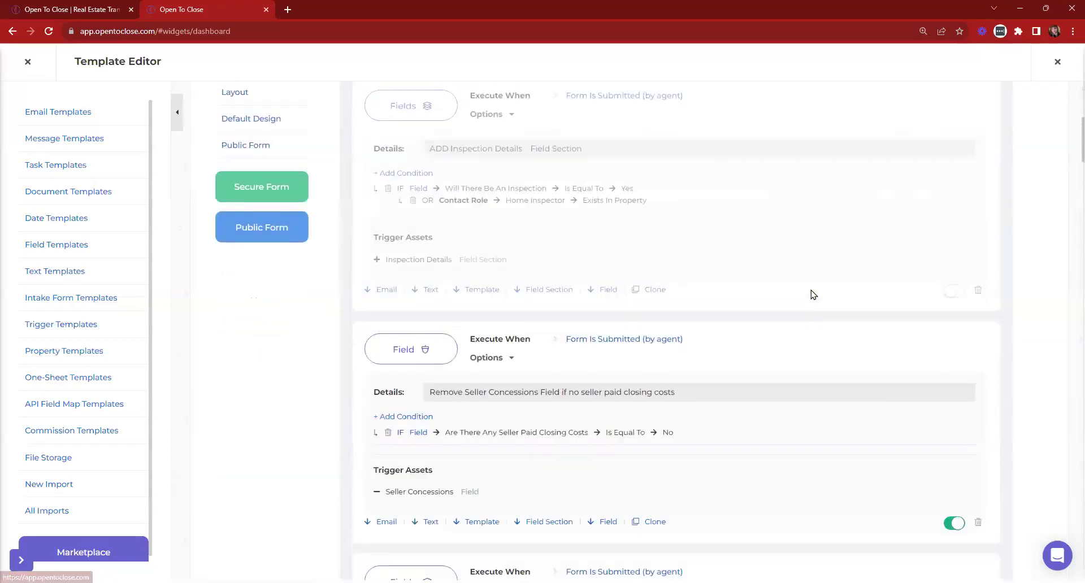
pyautogui.scroll(-5, 806, 298)
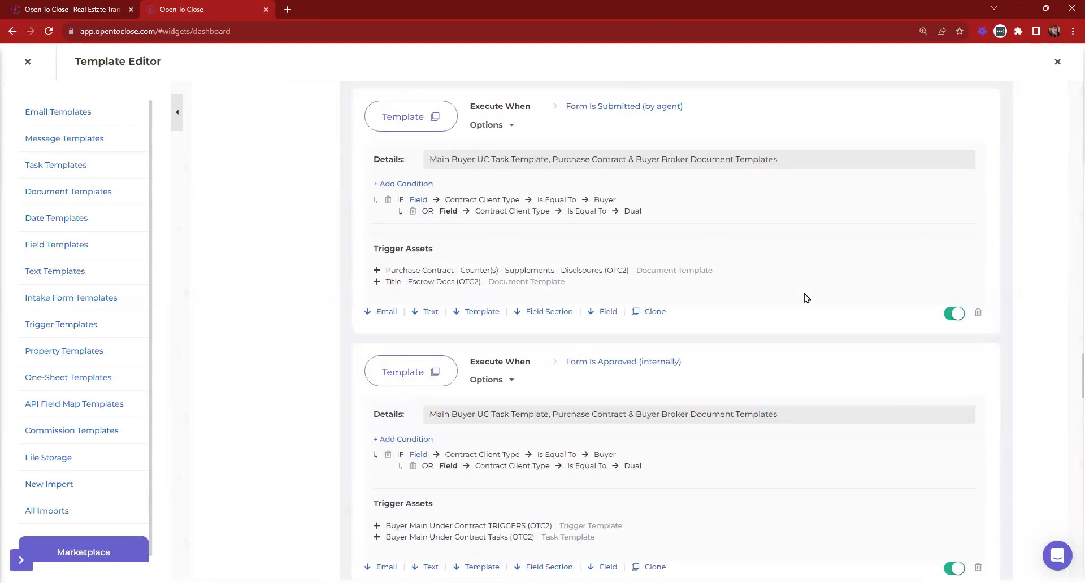
pyautogui.scroll(-2, 733, 349)
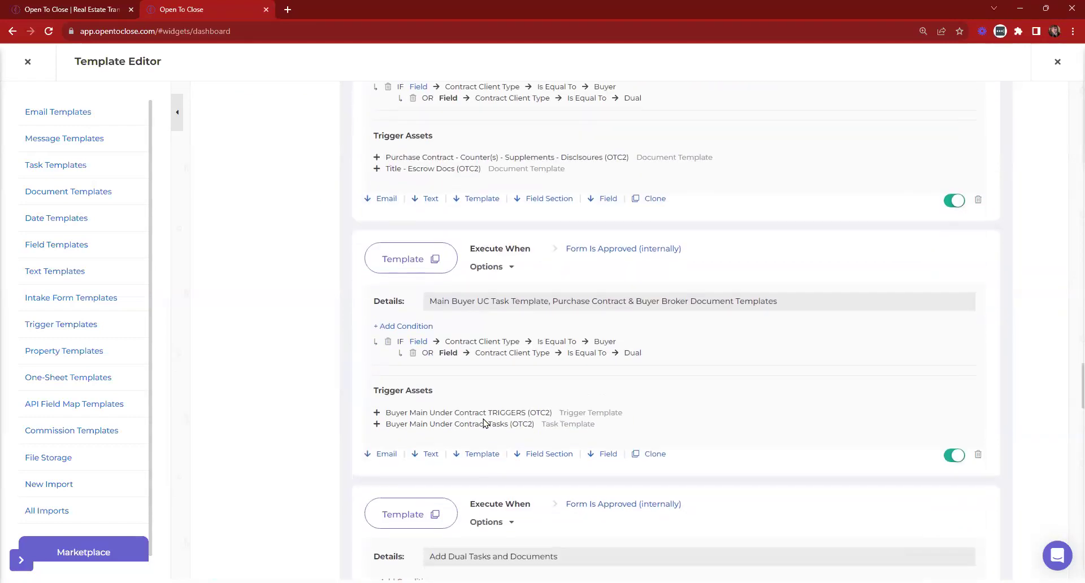
pyautogui.moveTo(389, 423); pyautogui.dragTo(608, 435)
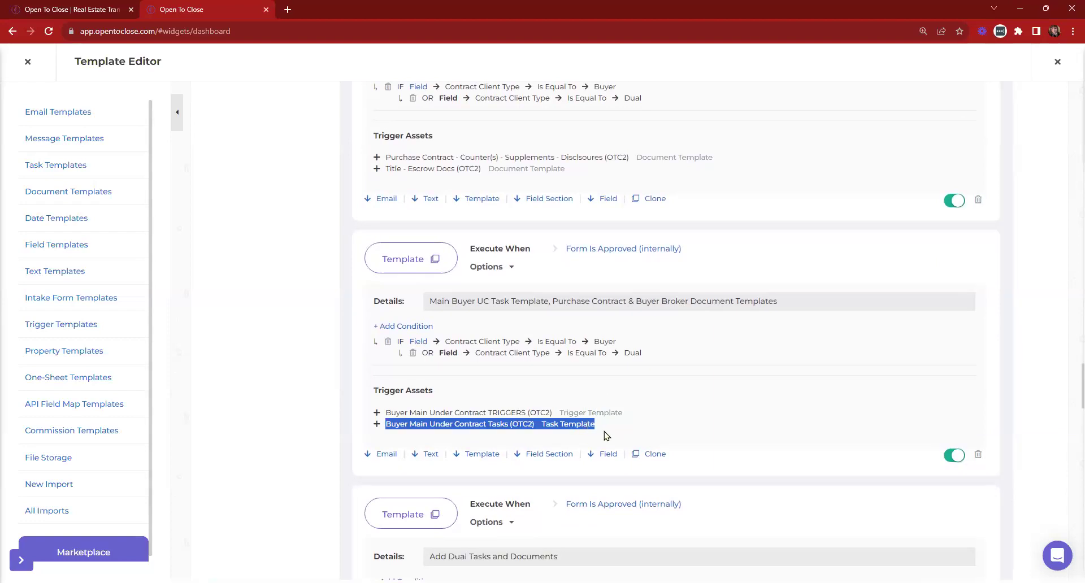
pyautogui.moveTo(386, 412); pyautogui.dragTo(688, 408)
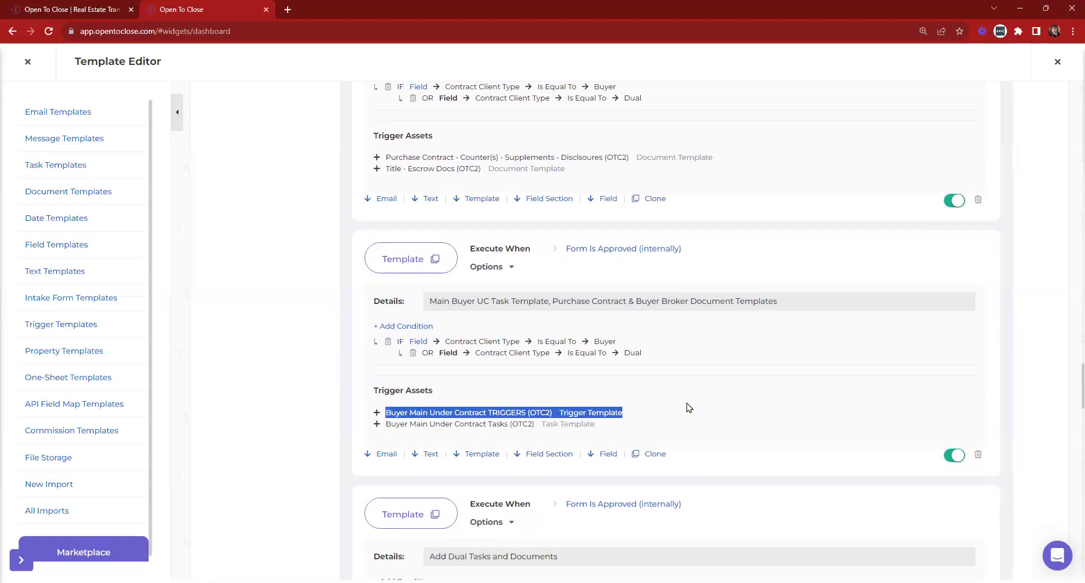
# Open the Buyer Sample Property Template (OTC2) from the property templates for editing.
pyautogui.click(80, 354)
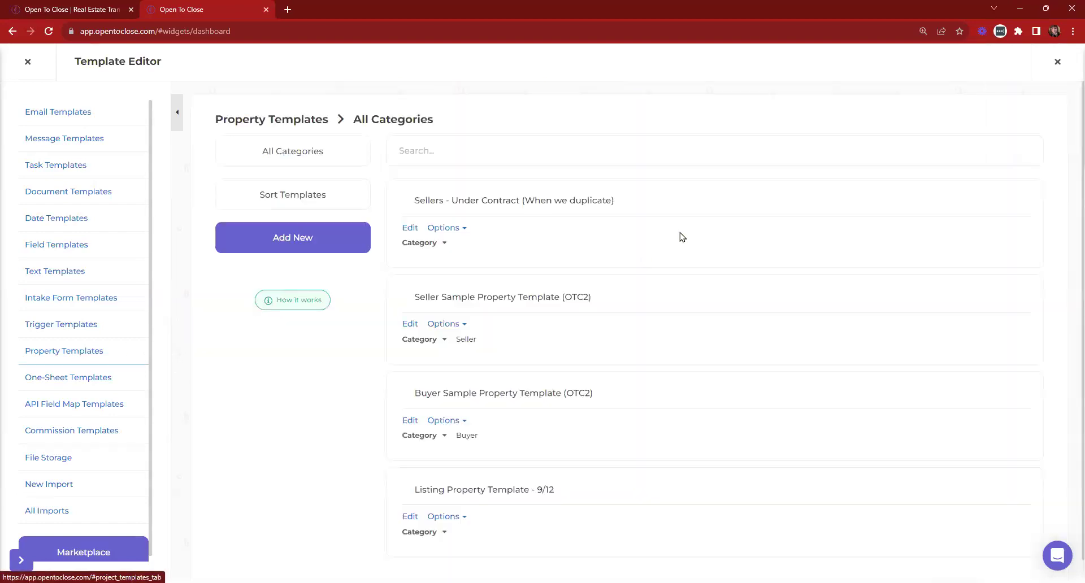
pyautogui.scroll(-1, 412, 384)
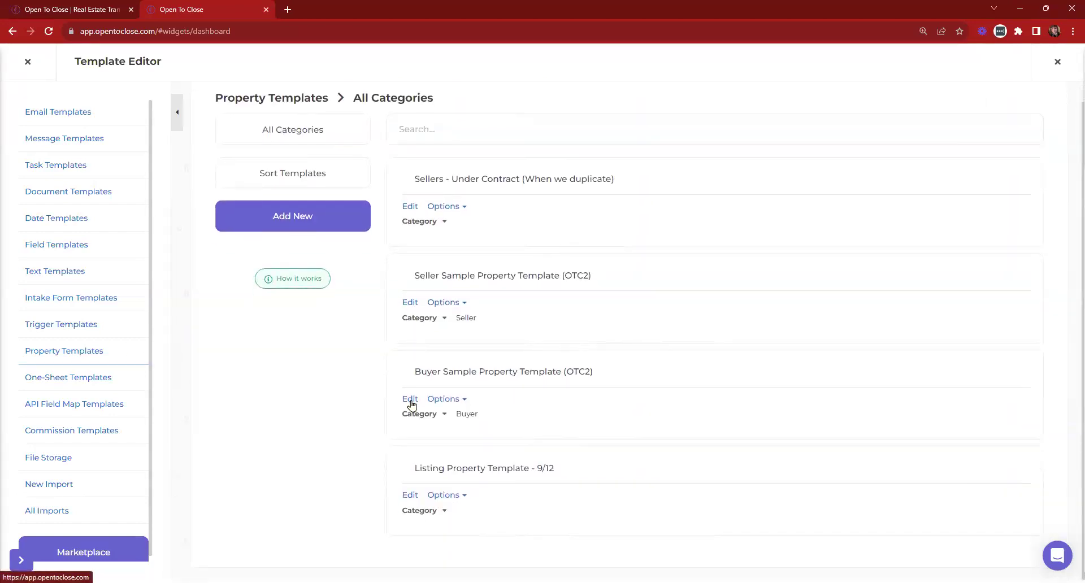
pyautogui.click(411, 400)
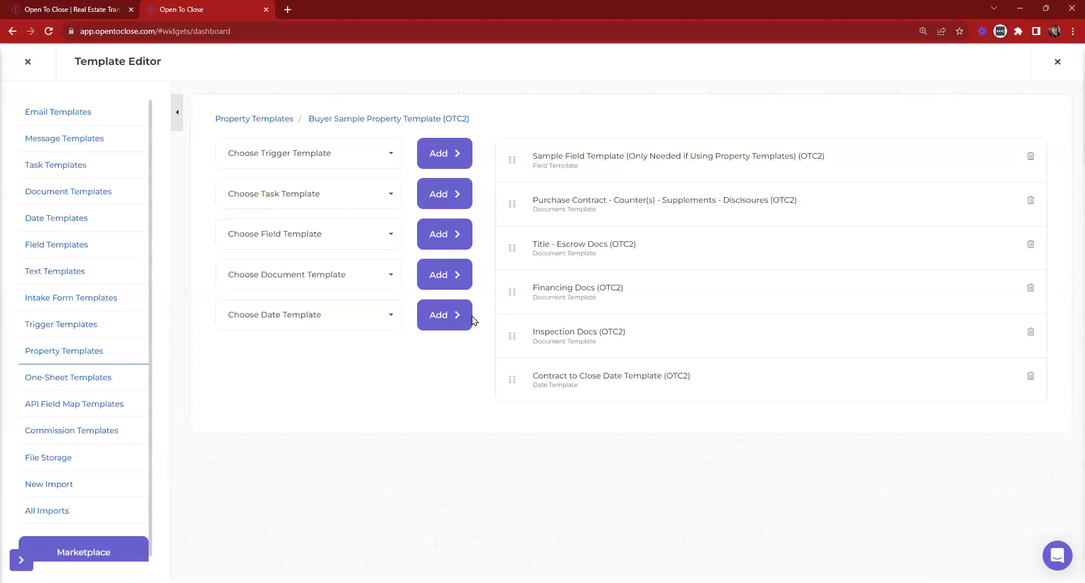
# Reopen the Buyer Sample Property Template (OTC2), add the Addendum Name Triggers trigger template to it, and close the template editor.
pyautogui.click(64, 319)
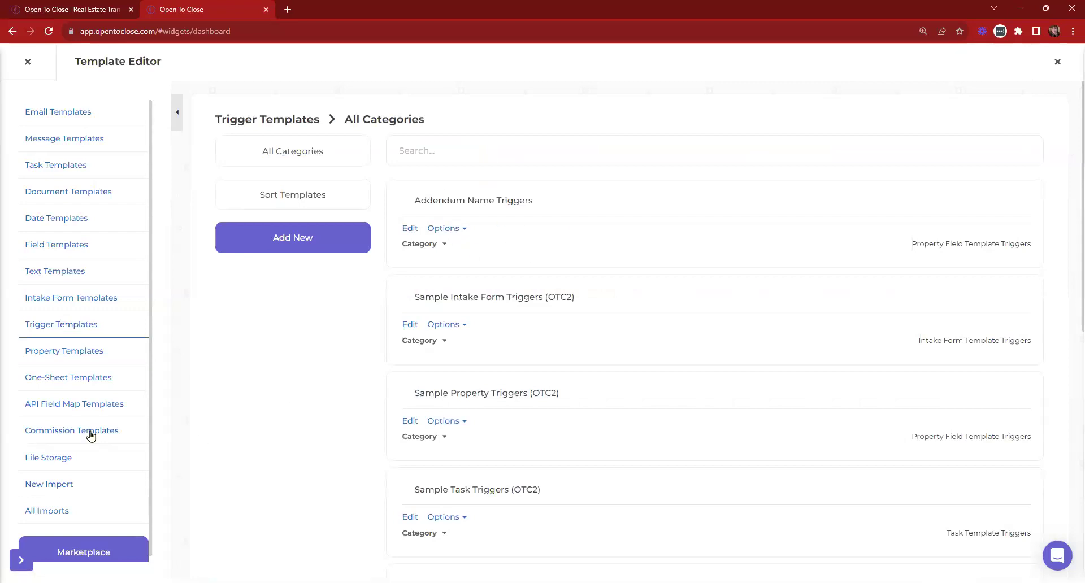
pyautogui.click(102, 353)
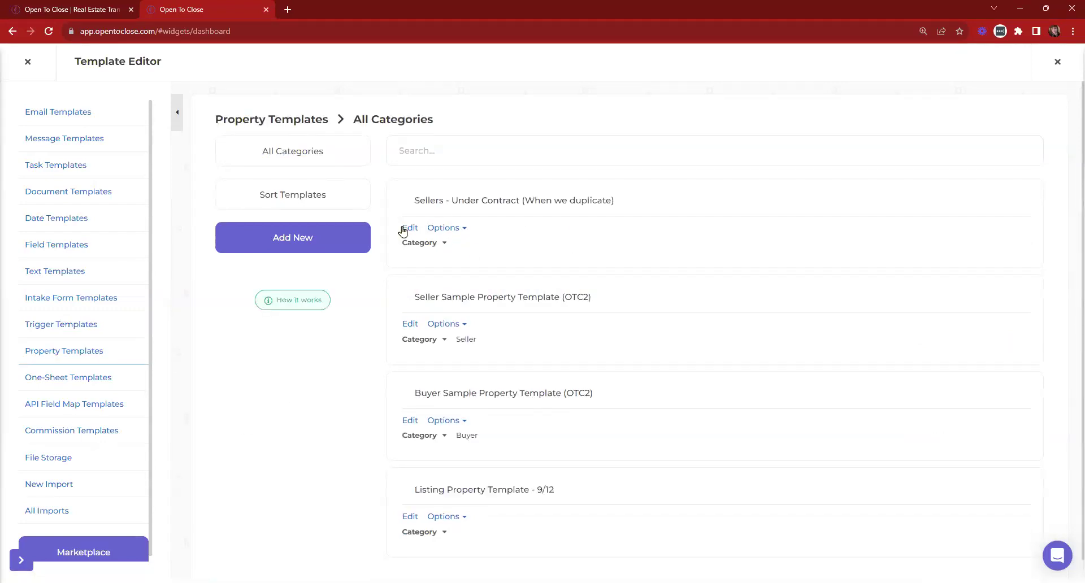
pyautogui.click(404, 422)
pyautogui.click(300, 152)
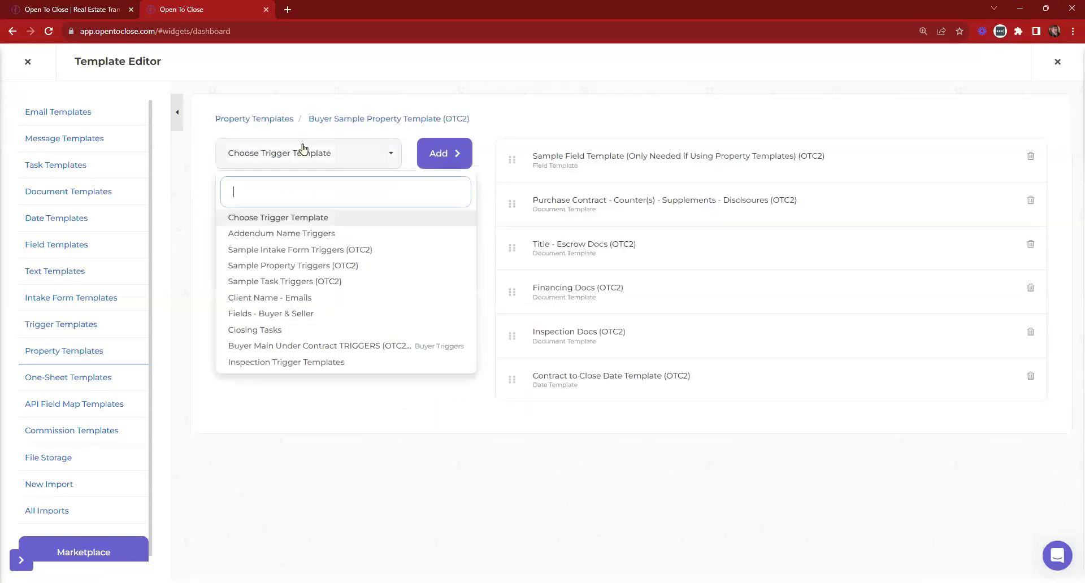
pyautogui.click(279, 234)
pyautogui.click(443, 153)
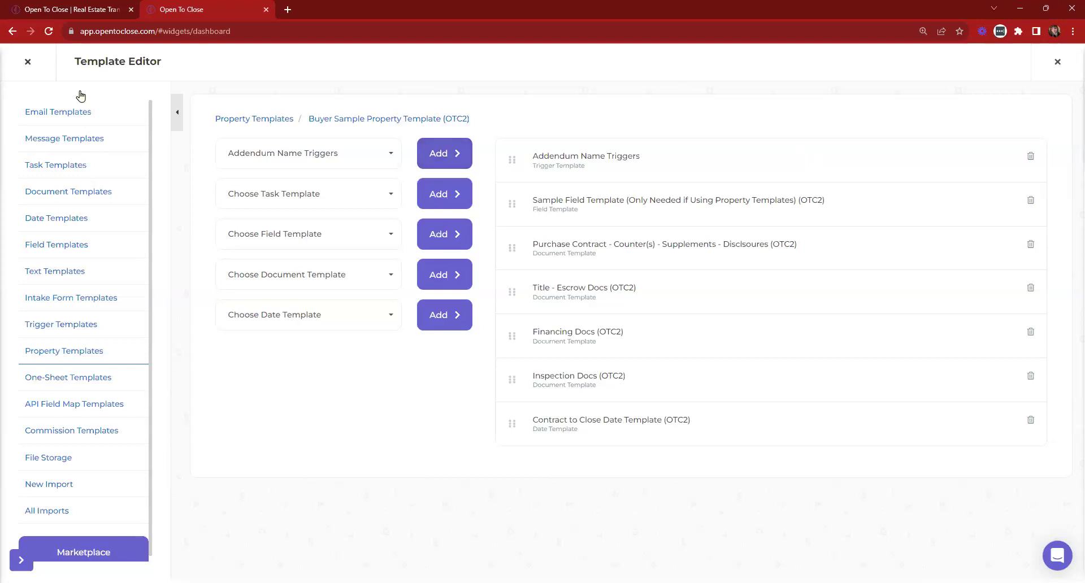
pyautogui.press('Escape')
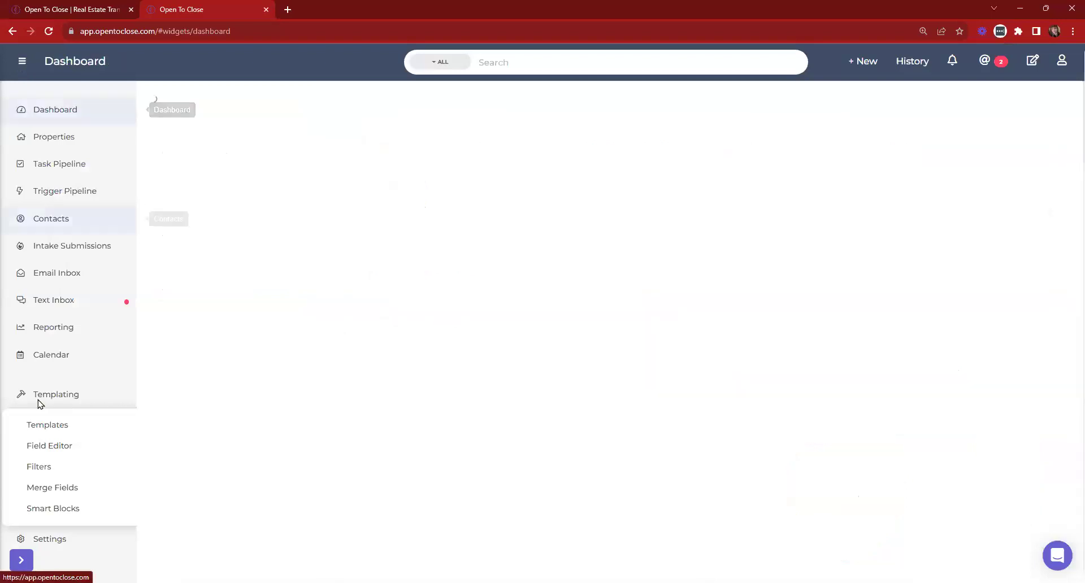
# Collapse the main navigation sidebar and open the list of submitted intake forms.
pyautogui.click(38, 399)
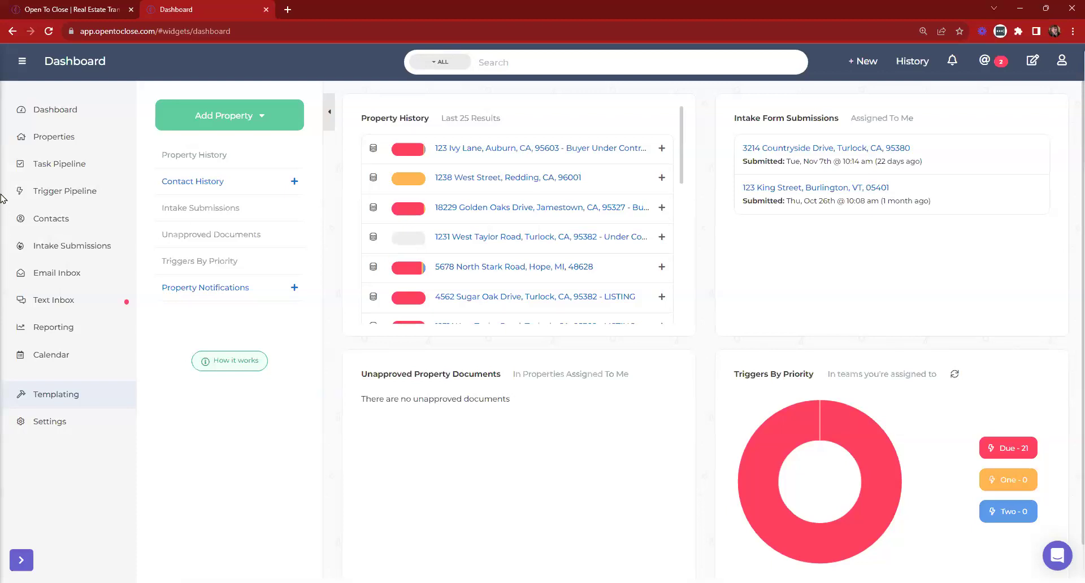
pyautogui.click(20, 62)
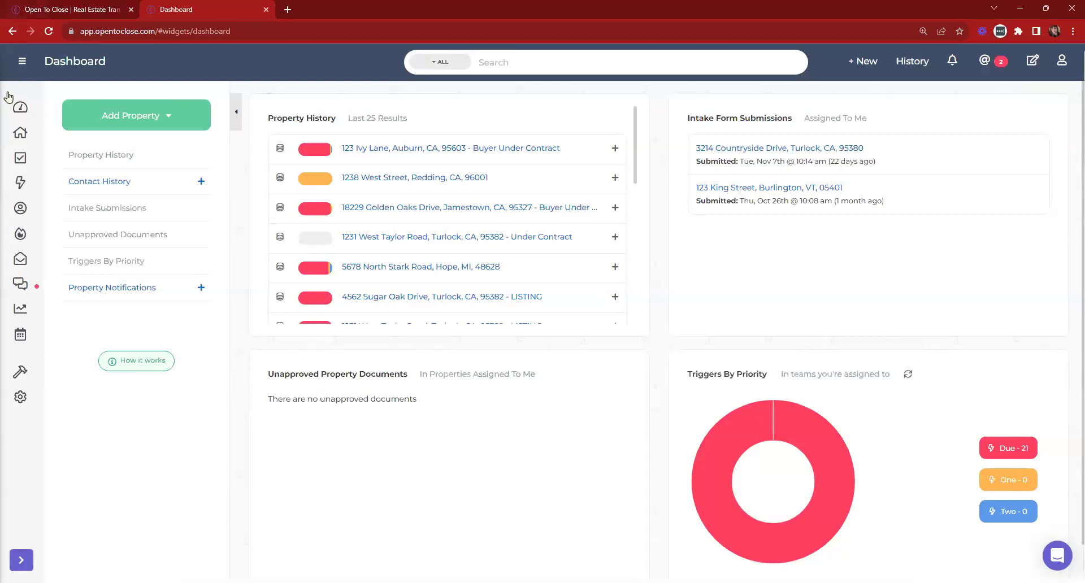
pyautogui.click(13, 111)
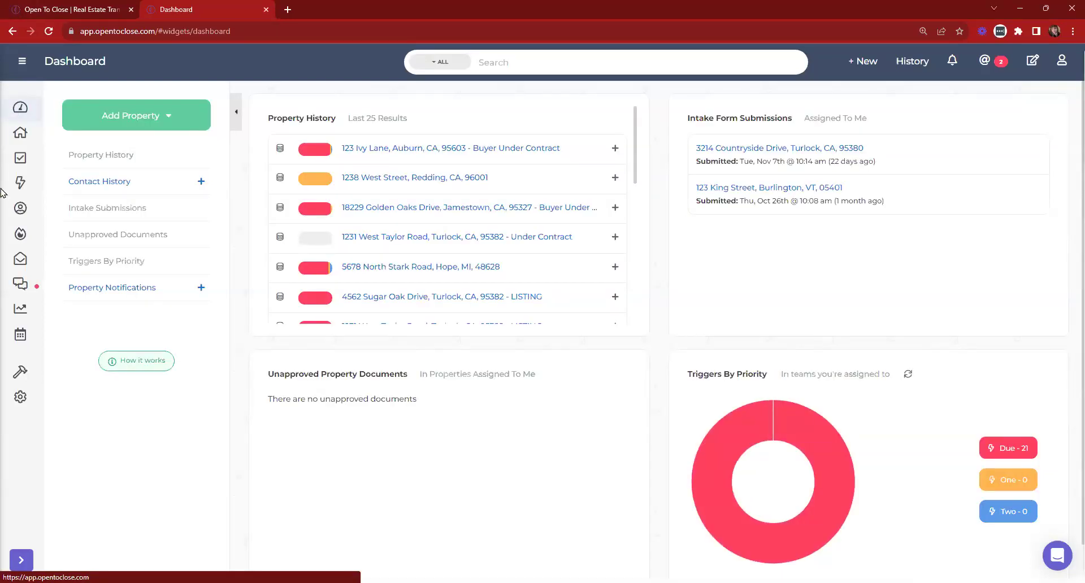
pyautogui.click(25, 240)
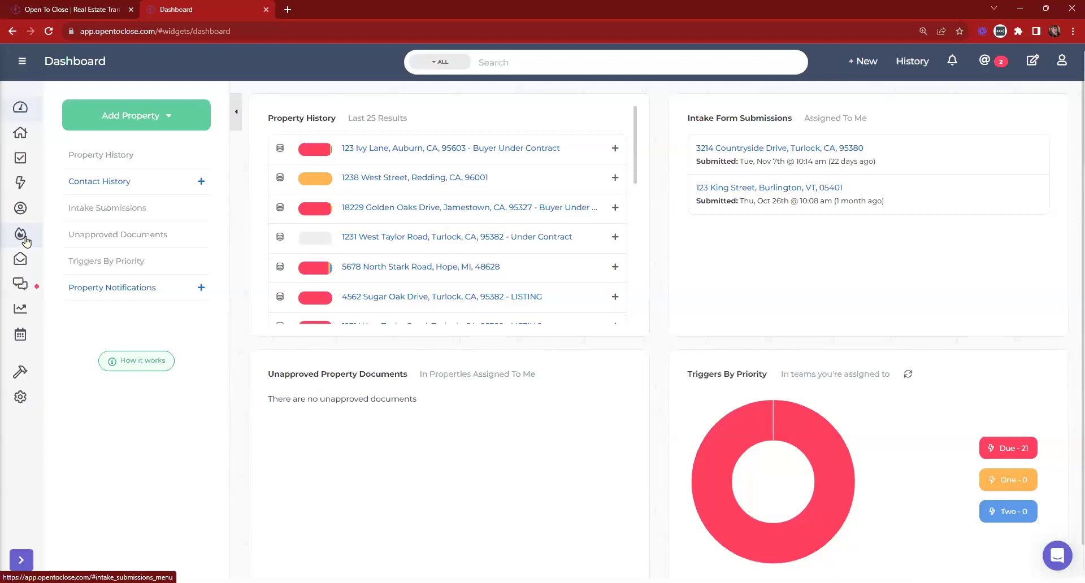
pyautogui.moveTo(25, 240)
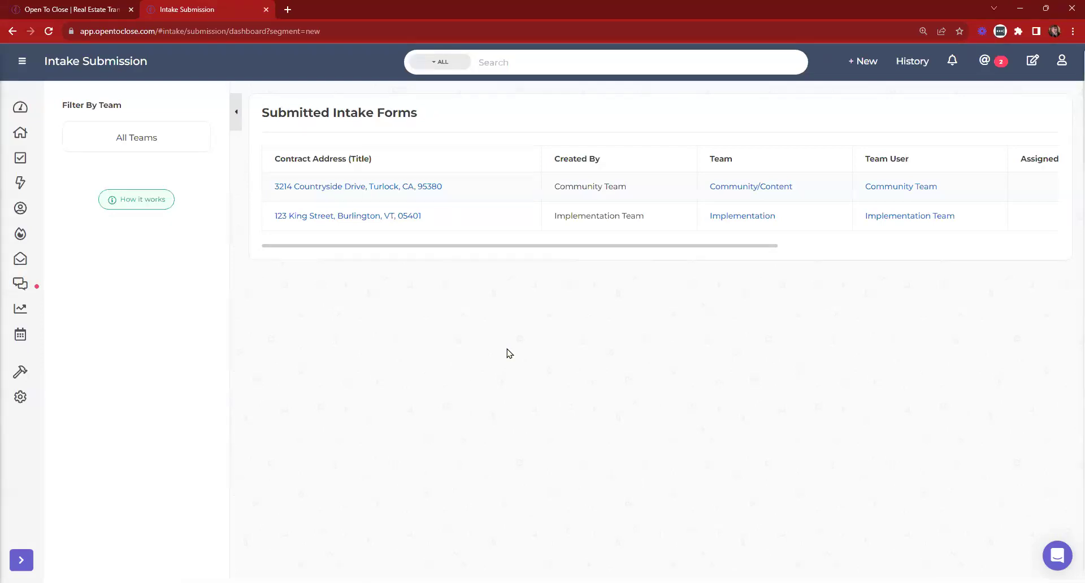
# Open the Community Team's submitted listing form, dismiss its instructions, and review its document folders and files.
pyautogui.click(315, 187)
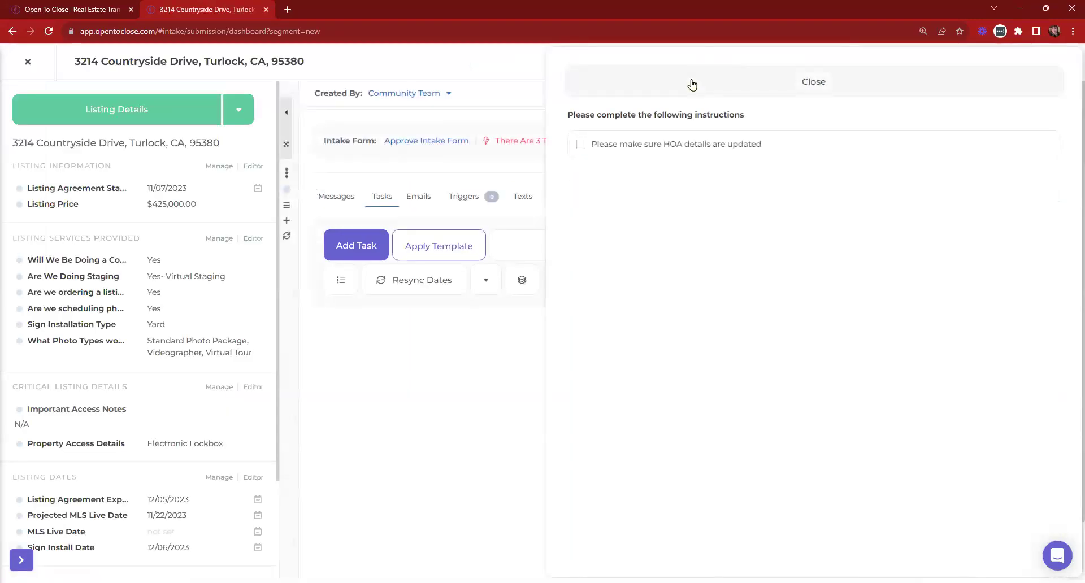
pyautogui.click(690, 82)
pyautogui.click(557, 197)
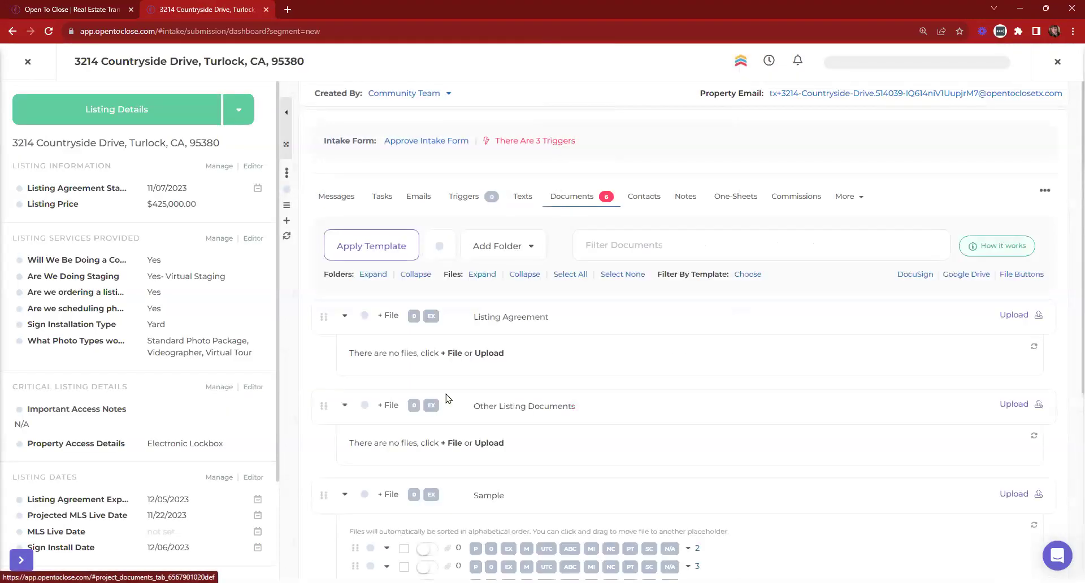
pyautogui.scroll(-3, 443, 392)
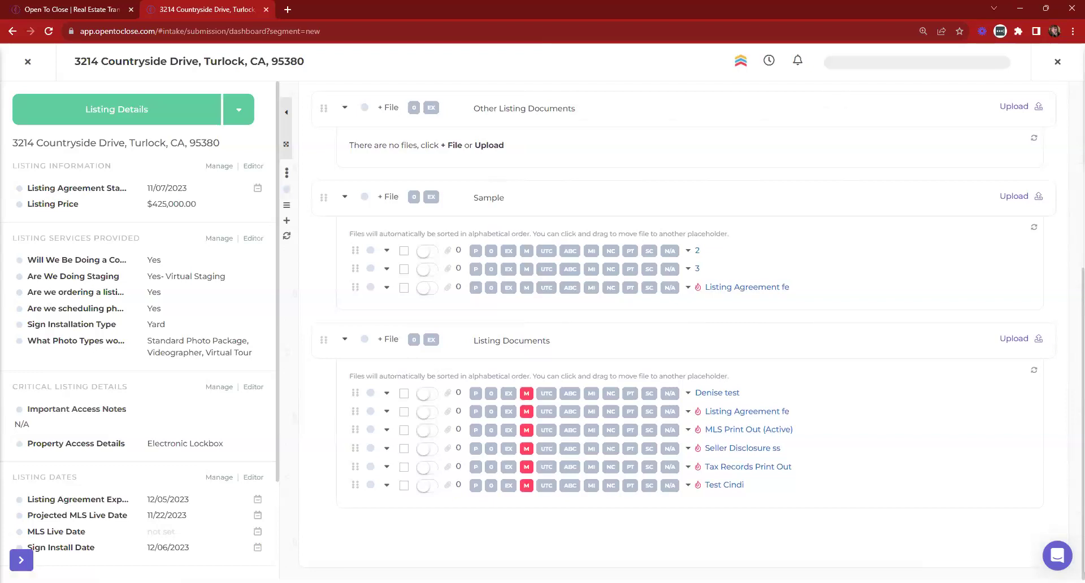
pyautogui.scroll(5, 915, 300)
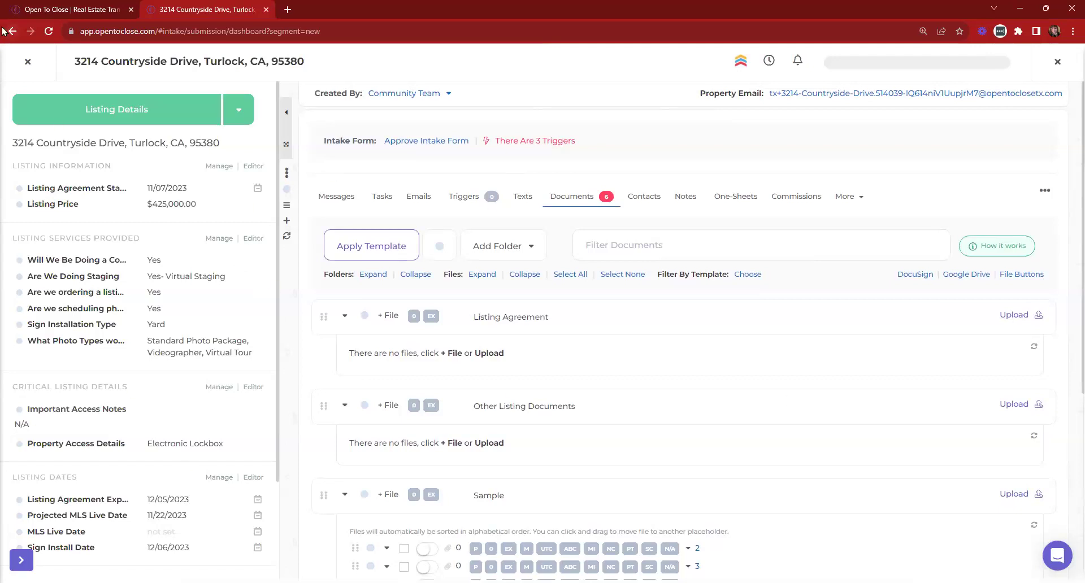
pyautogui.click(25, 62)
# View the due triggers in the dashboard's Triggers By Priority widget.
pyautogui.click(19, 108)
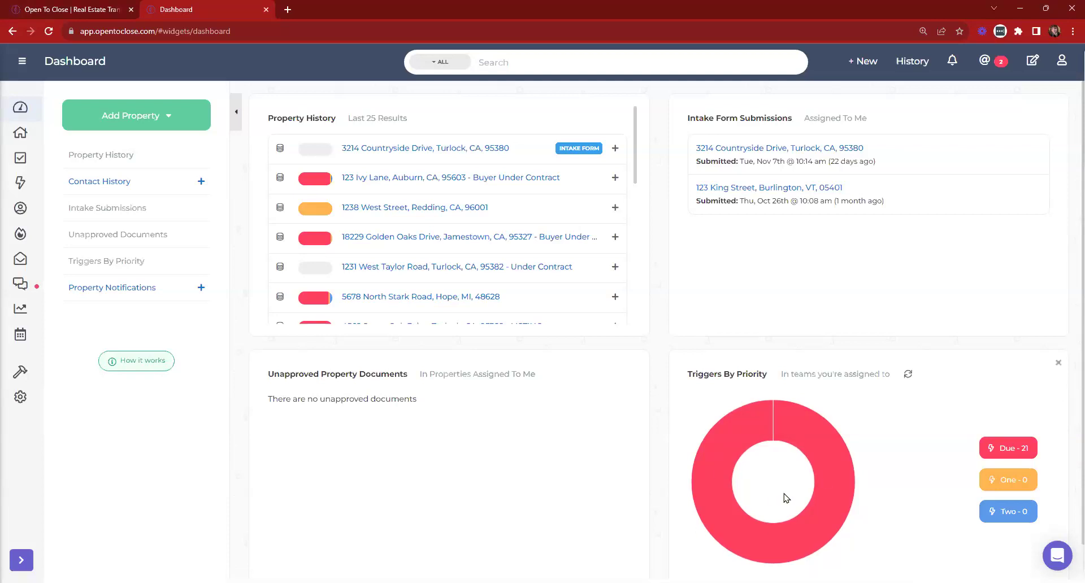
pyautogui.click(1008, 451)
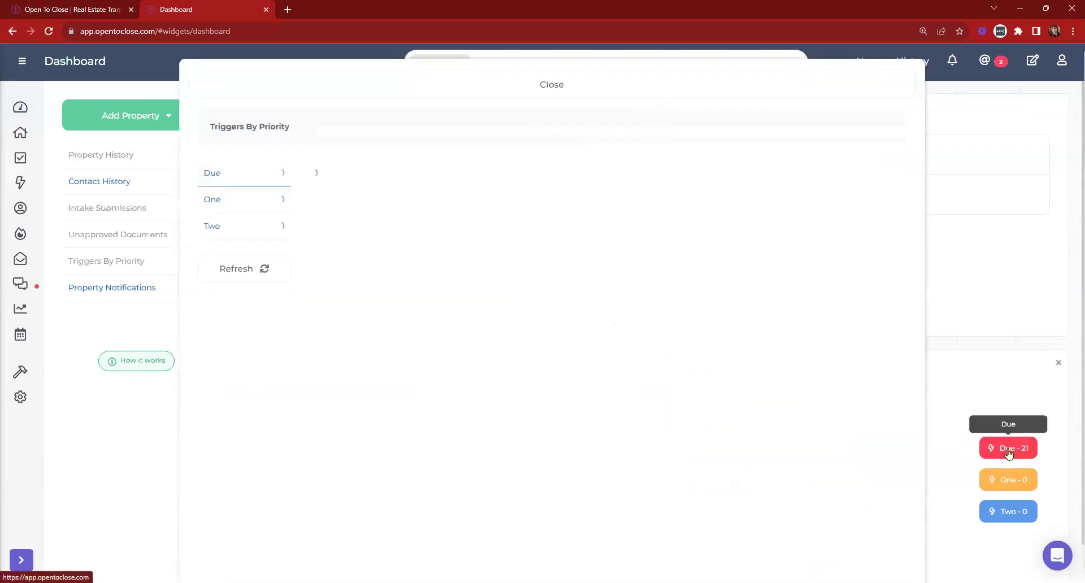
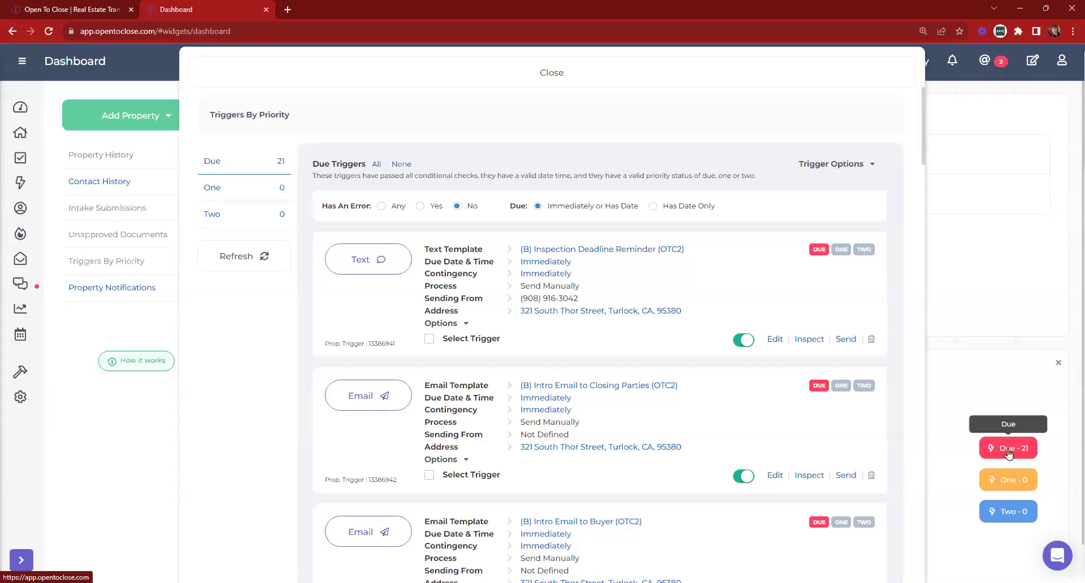
pyautogui.click(618, 65)
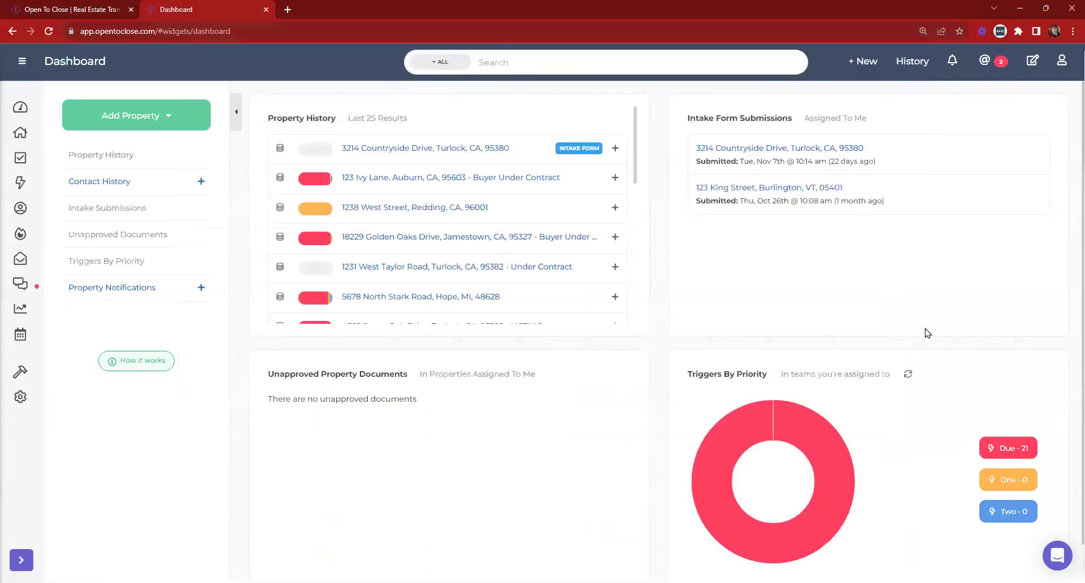
# Inspect the first (B) Earnest Money Missing (OTC2) email among the due triggers, checking its contacts and message, and send it.
pyautogui.click(1005, 447)
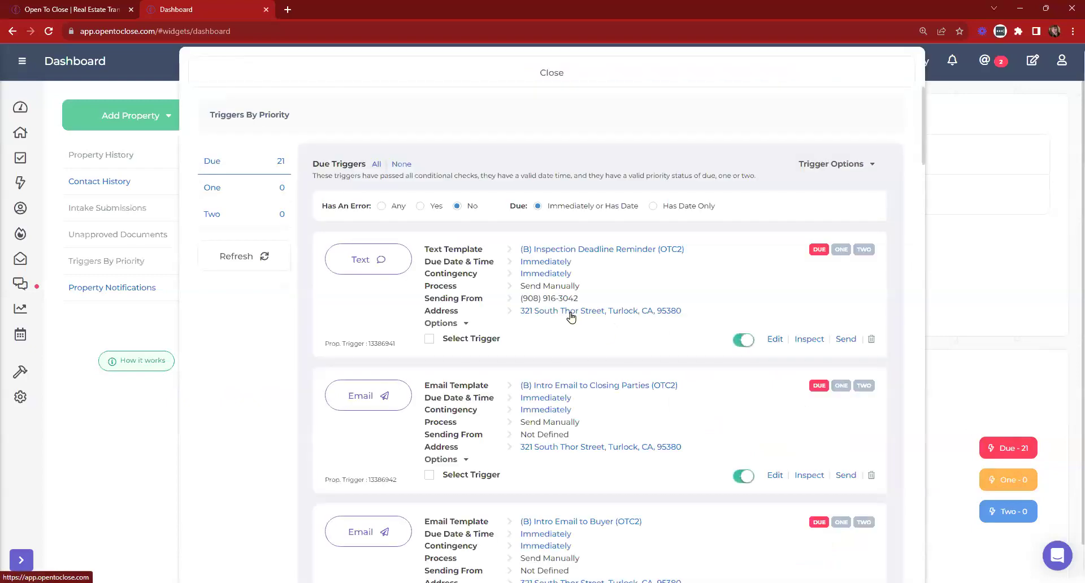
pyautogui.scroll(-2, 547, 272)
pyautogui.scroll(-5, 547, 271)
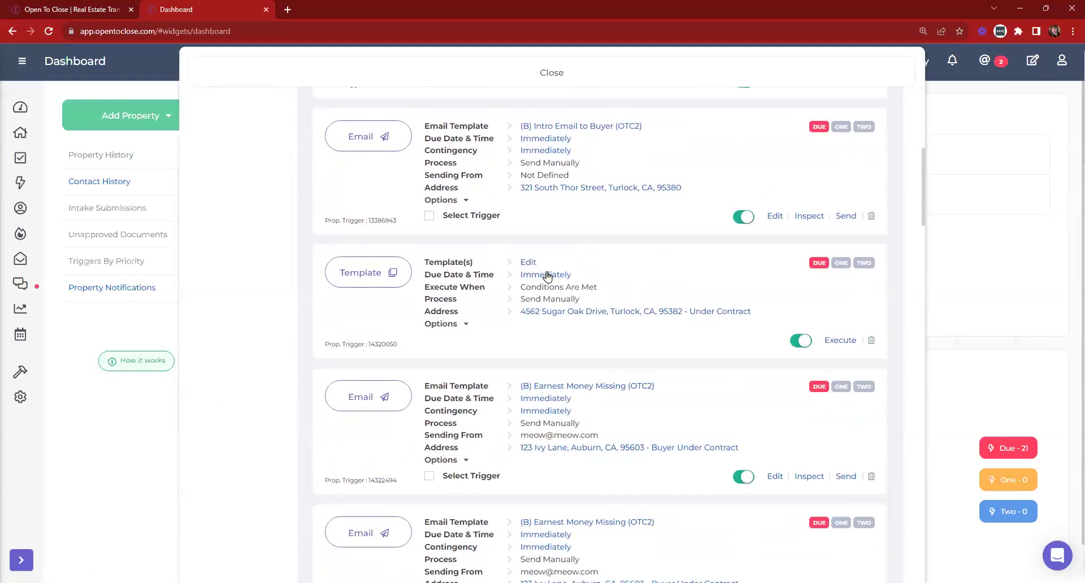
pyautogui.scroll(-1, 614, 322)
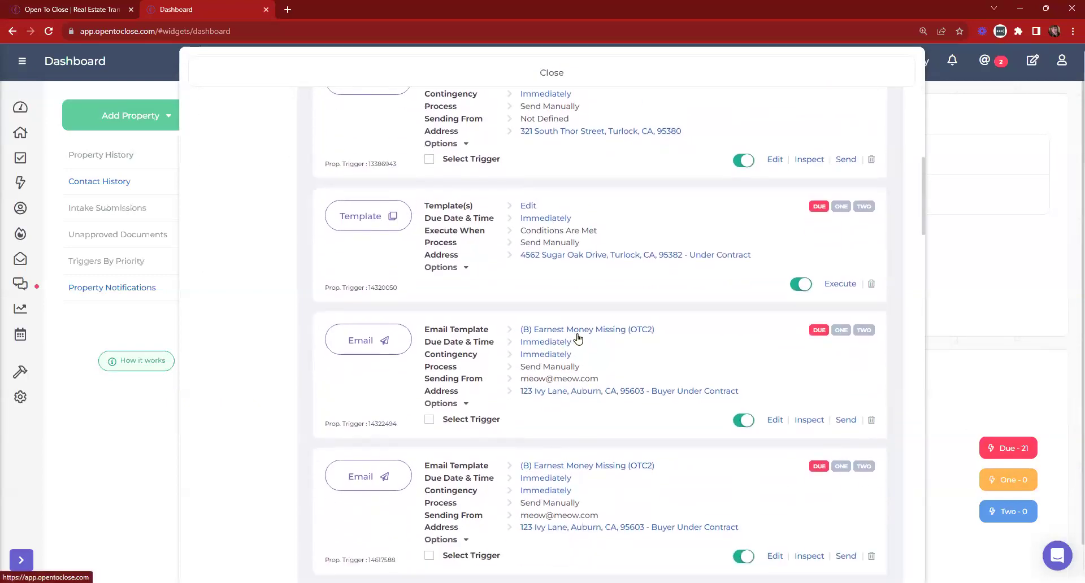
pyautogui.click(812, 419)
pyautogui.scroll(-5, 158, 211)
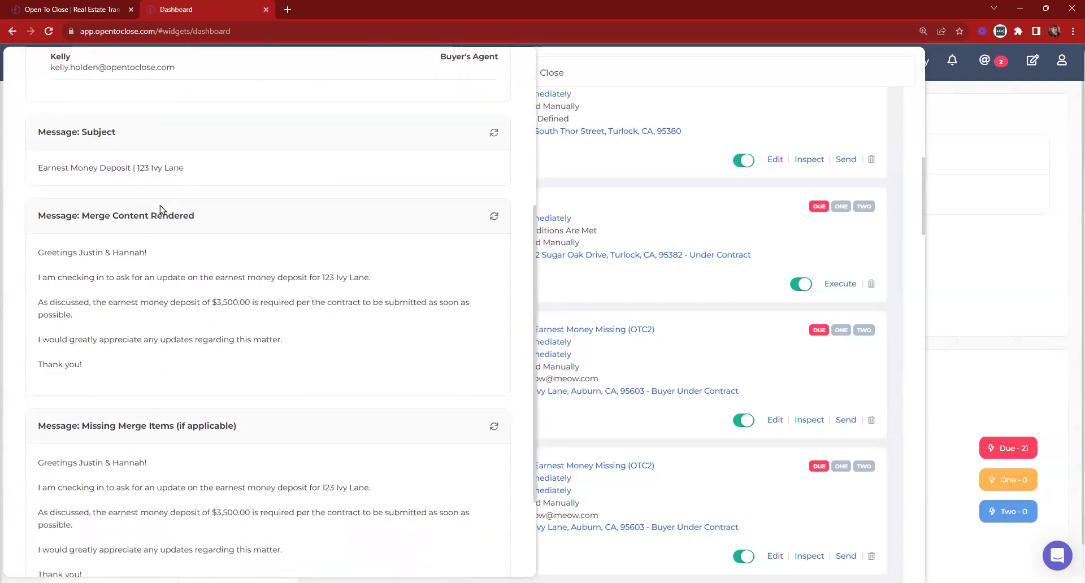
pyautogui.scroll(5, 254, 317)
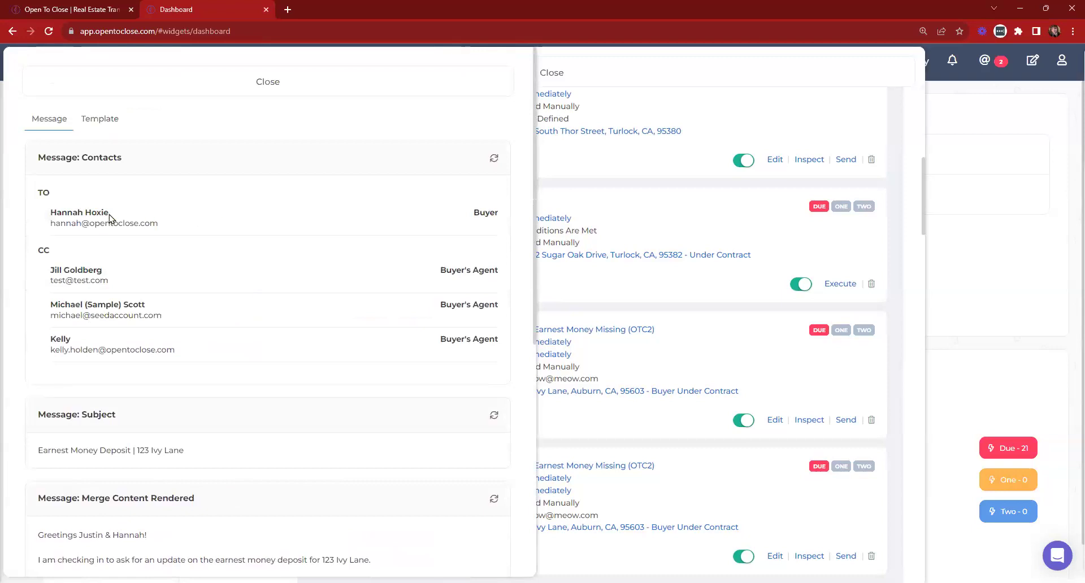
pyautogui.scroll(-2, 266, 265)
pyautogui.scroll(-5, 268, 267)
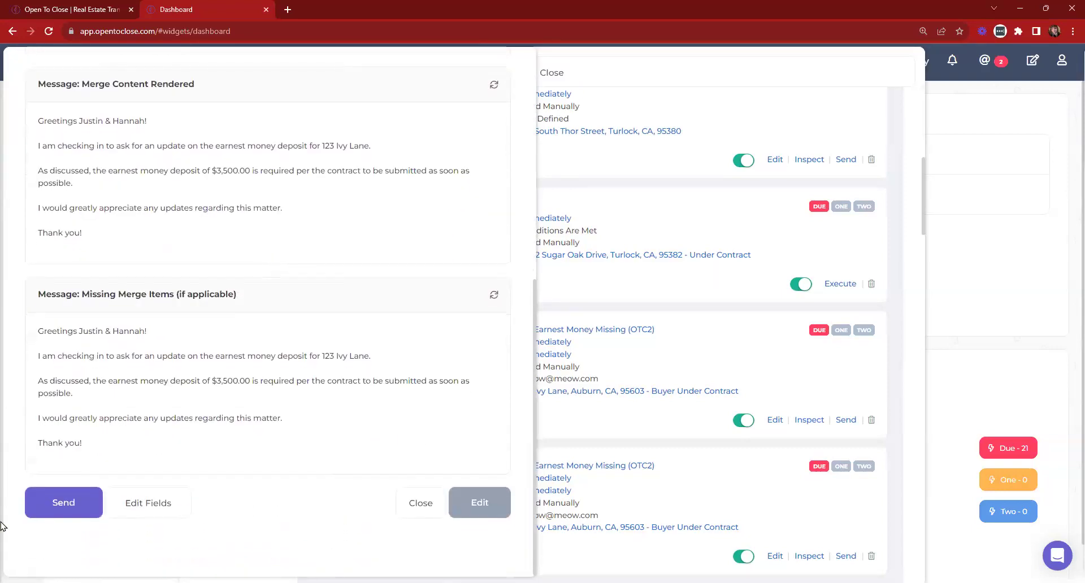
pyautogui.click(64, 506)
pyautogui.click(591, 368)
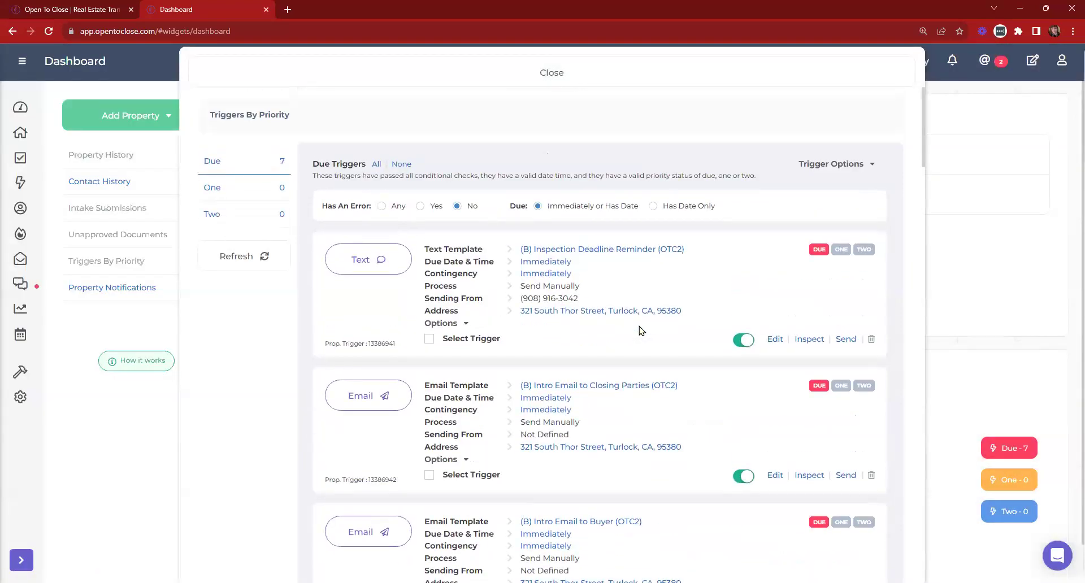
# Check the sent email's place among the remaining due triggers and close the list.
pyautogui.scroll(-9, 641, 330)
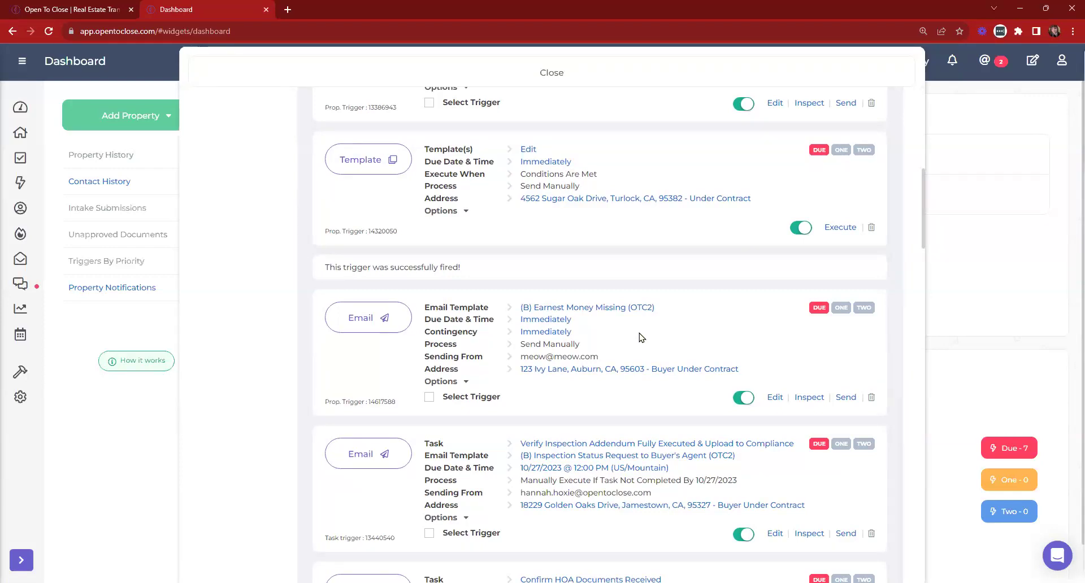
pyautogui.scroll(3, 642, 338)
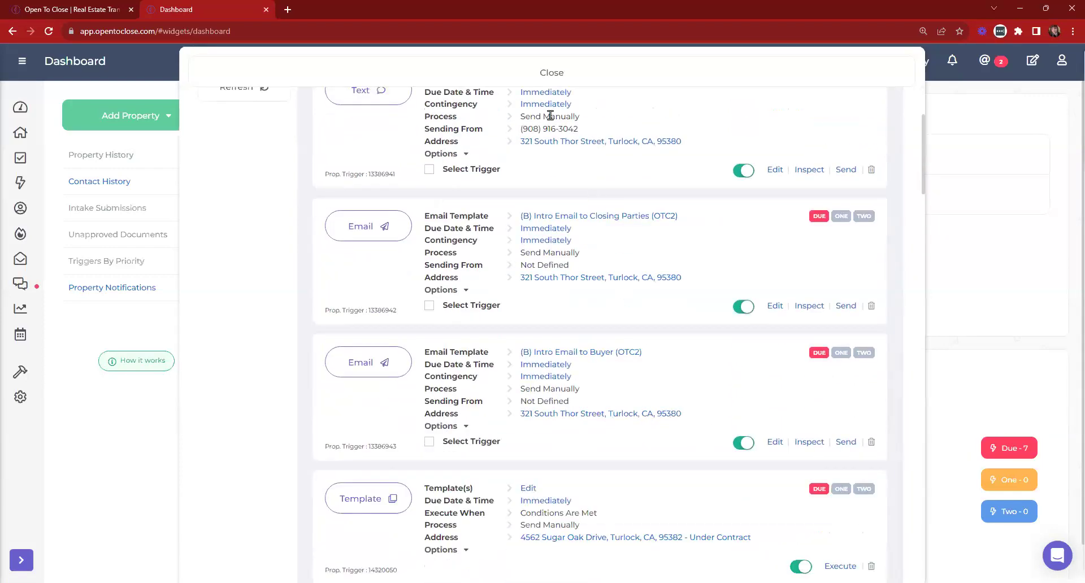
pyautogui.click(493, 67)
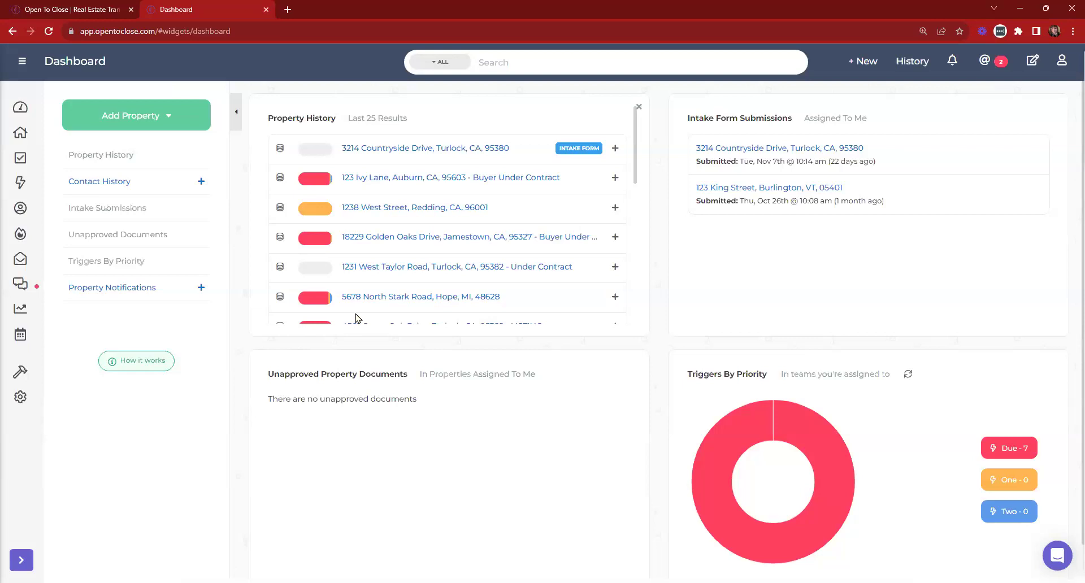
# Show the properties in the Transactions 6/21 table filtered by the Buyer's Pending segment.
pyautogui.click(19, 133)
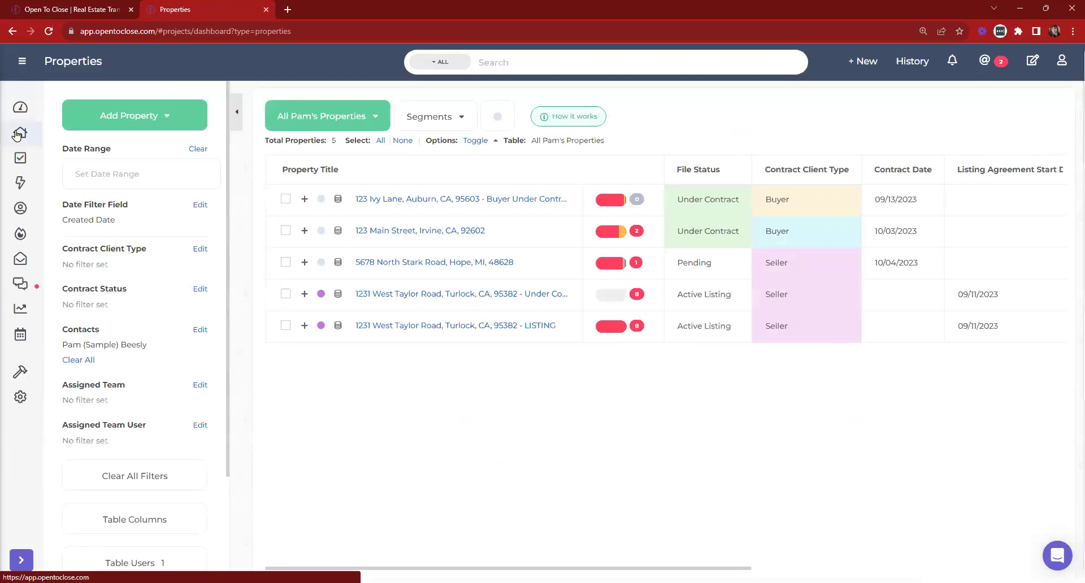
pyautogui.click(319, 118)
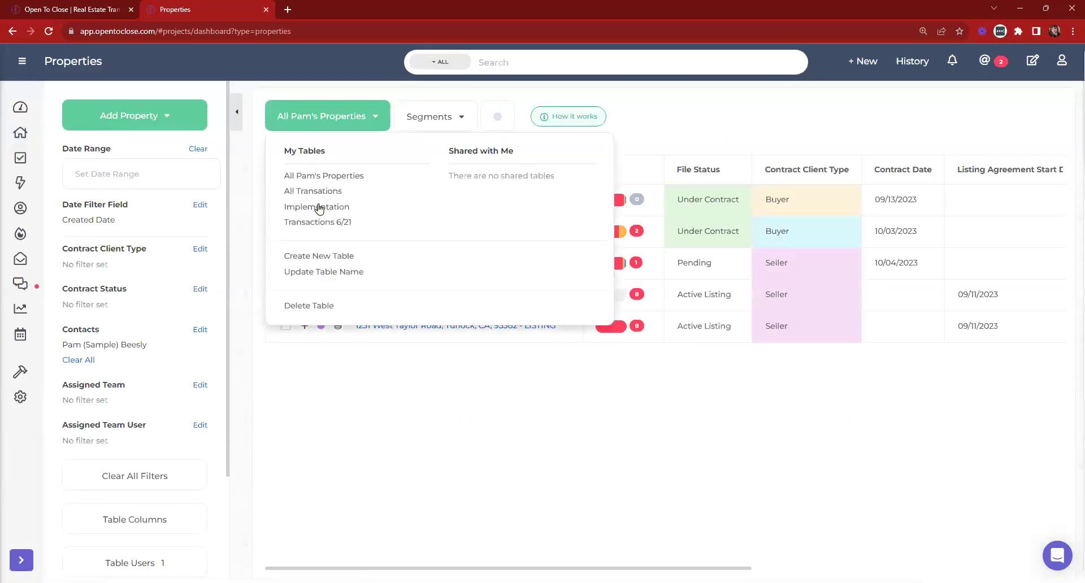
pyautogui.click(321, 207)
pyautogui.click(344, 119)
pyautogui.click(308, 221)
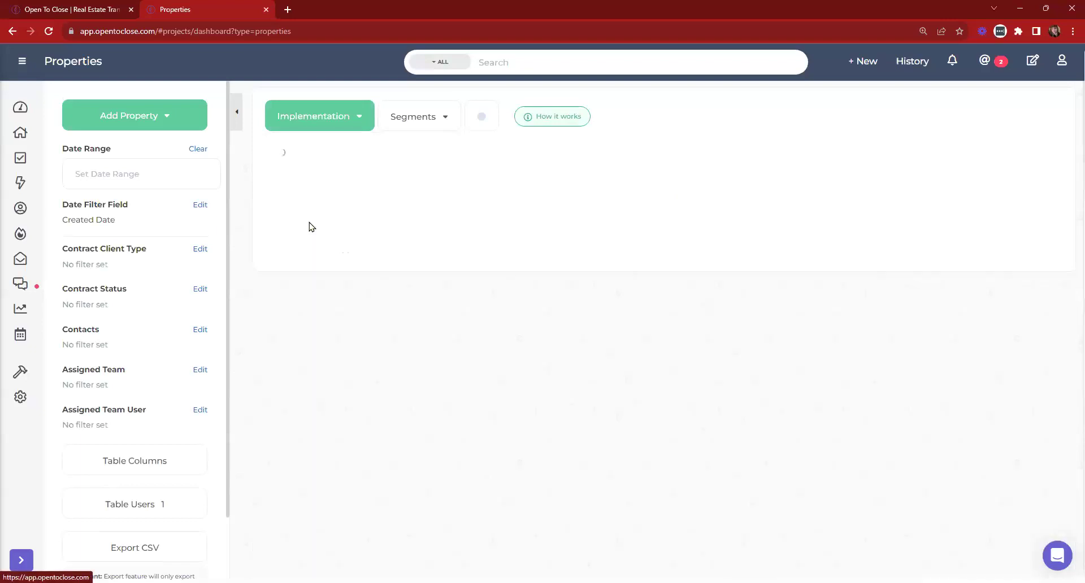
pyautogui.click(417, 123)
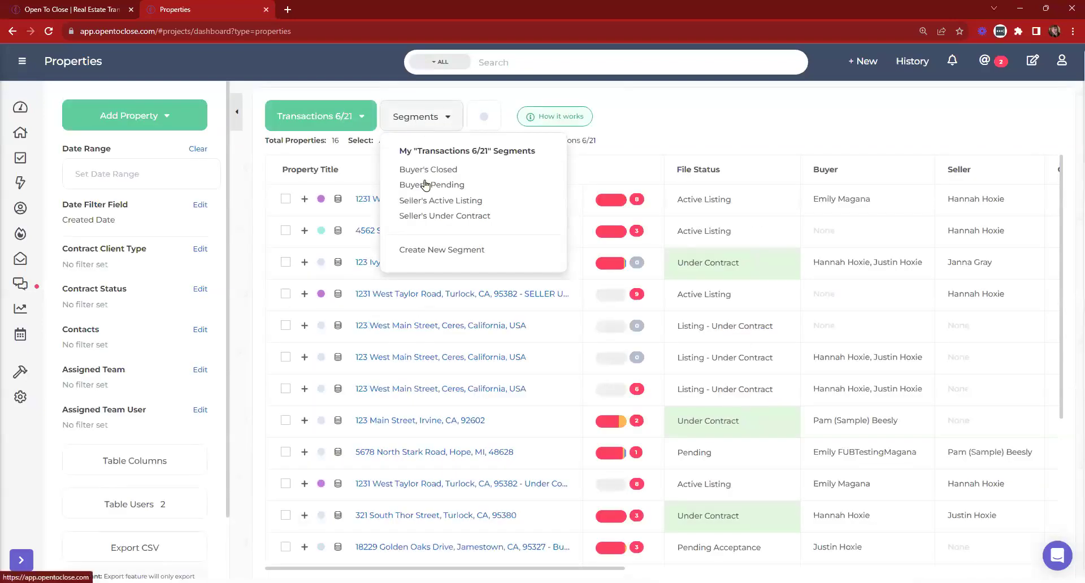
pyautogui.click(425, 185)
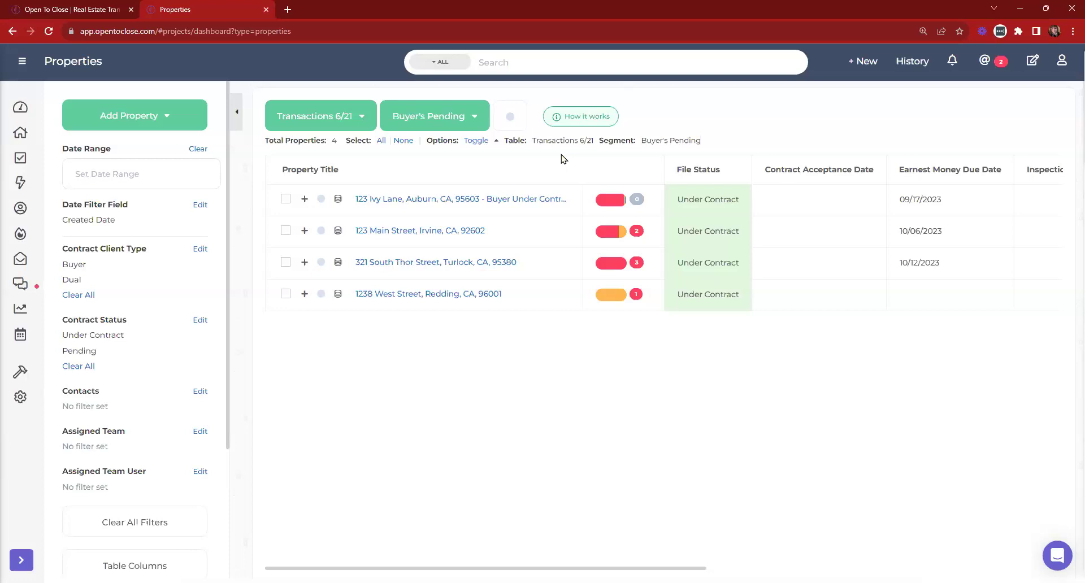
# Select the first three Buyer's Pending properties and add each of them to the queue.
pyautogui.click(285, 199)
pyautogui.click(286, 231)
pyautogui.click(285, 262)
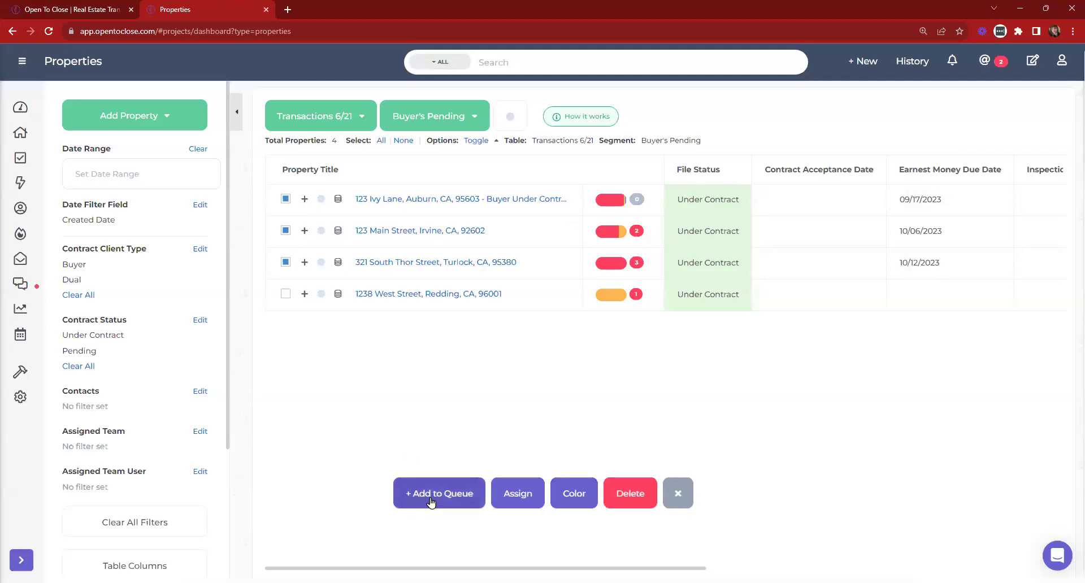
pyautogui.click(304, 199)
pyautogui.click(304, 230)
pyautogui.click(306, 264)
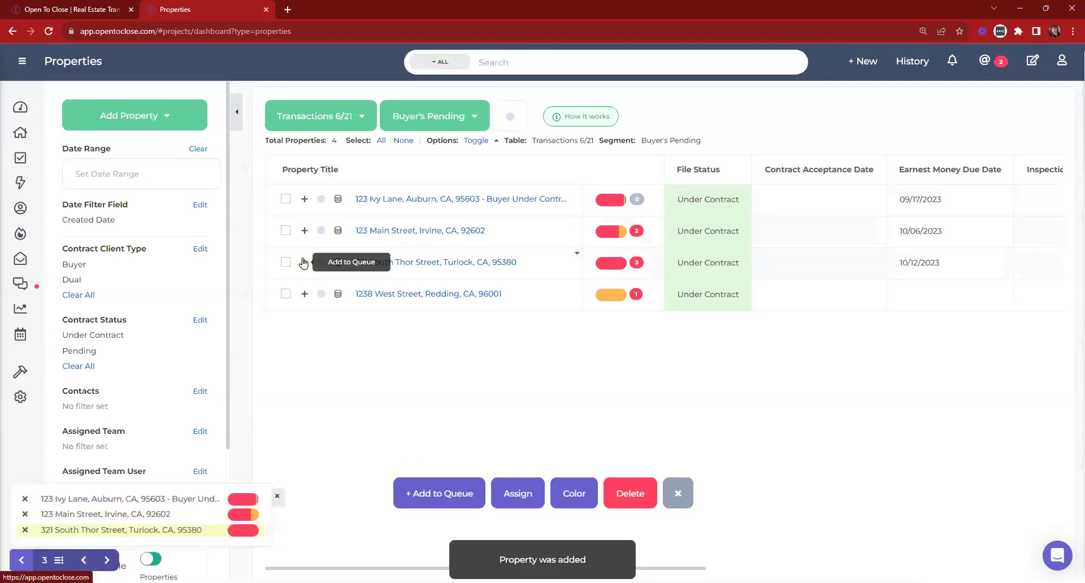
# Clear the property selection and page through the three queued properties from the dashboard, going around to the Irvine property again.
pyautogui.click(678, 493)
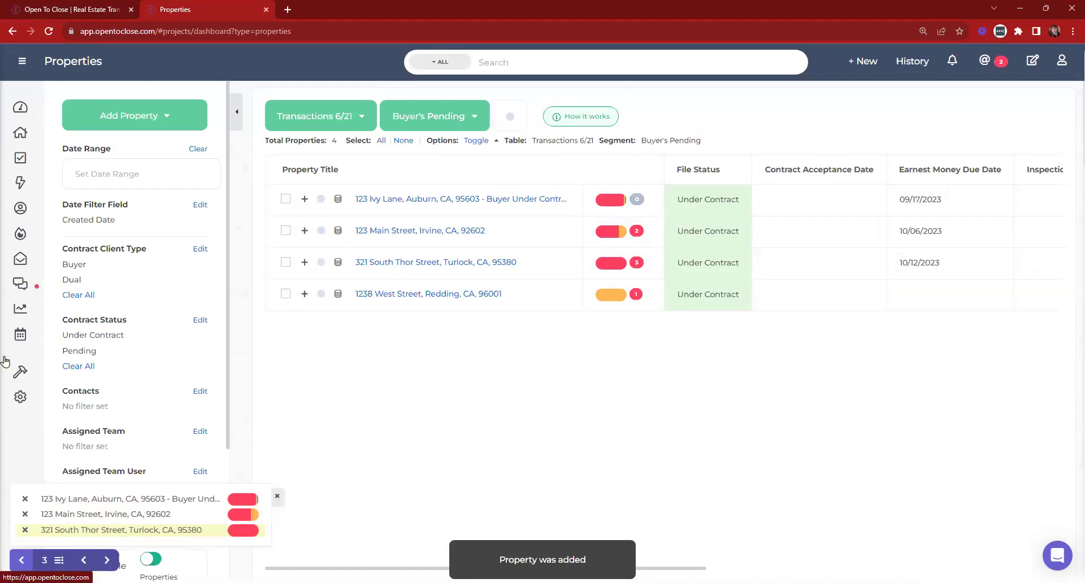
pyautogui.click(20, 107)
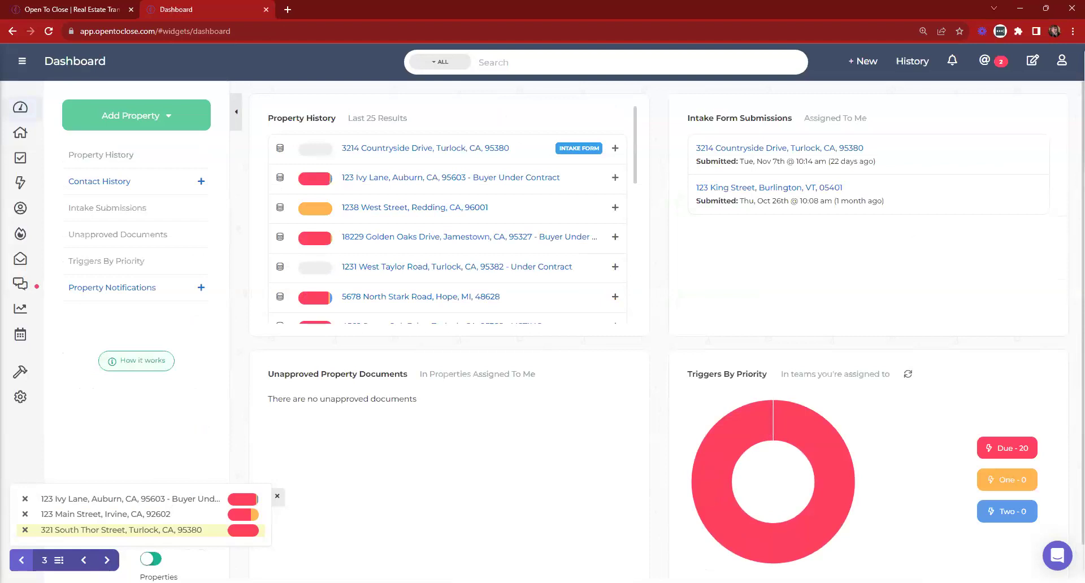
pyautogui.click(108, 561)
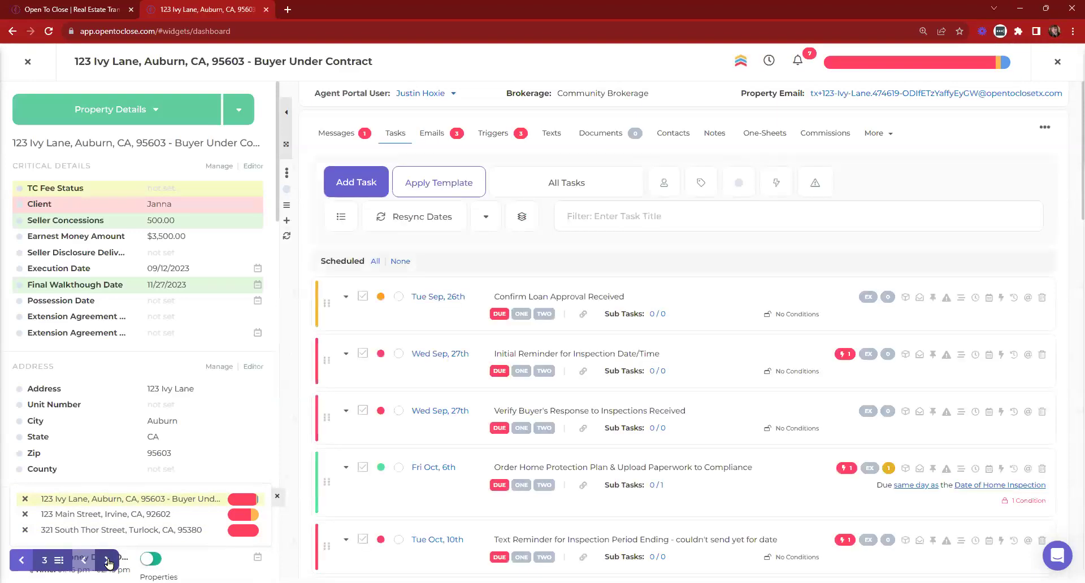
pyautogui.click(107, 560)
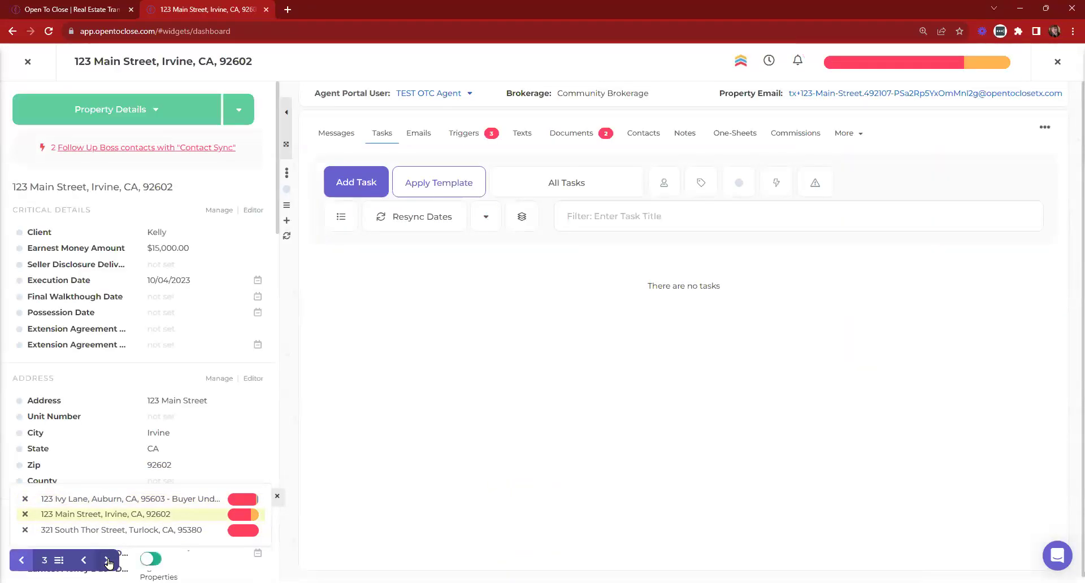
pyautogui.click(107, 560)
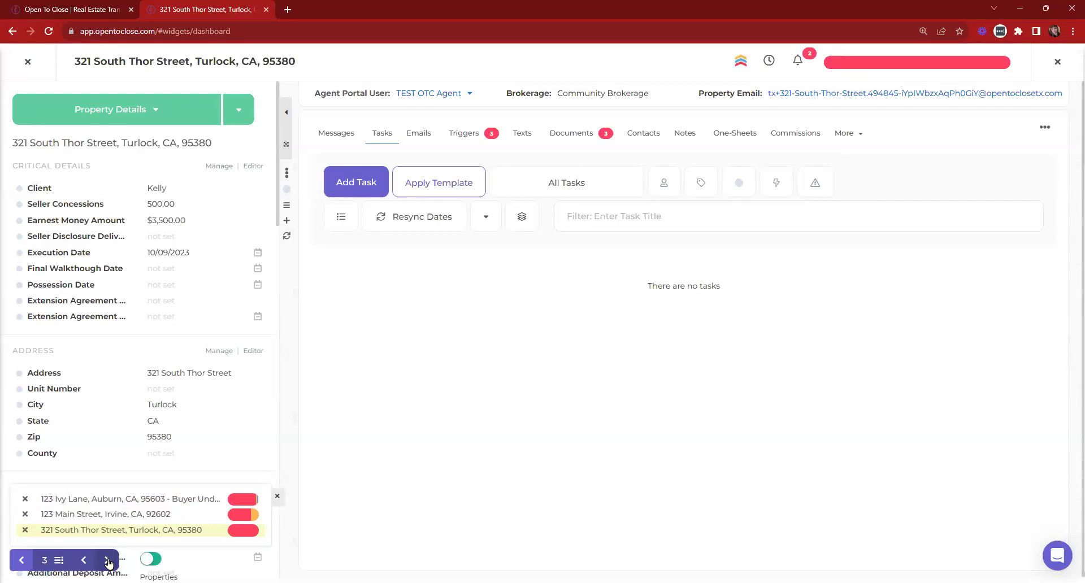
pyautogui.click(107, 560)
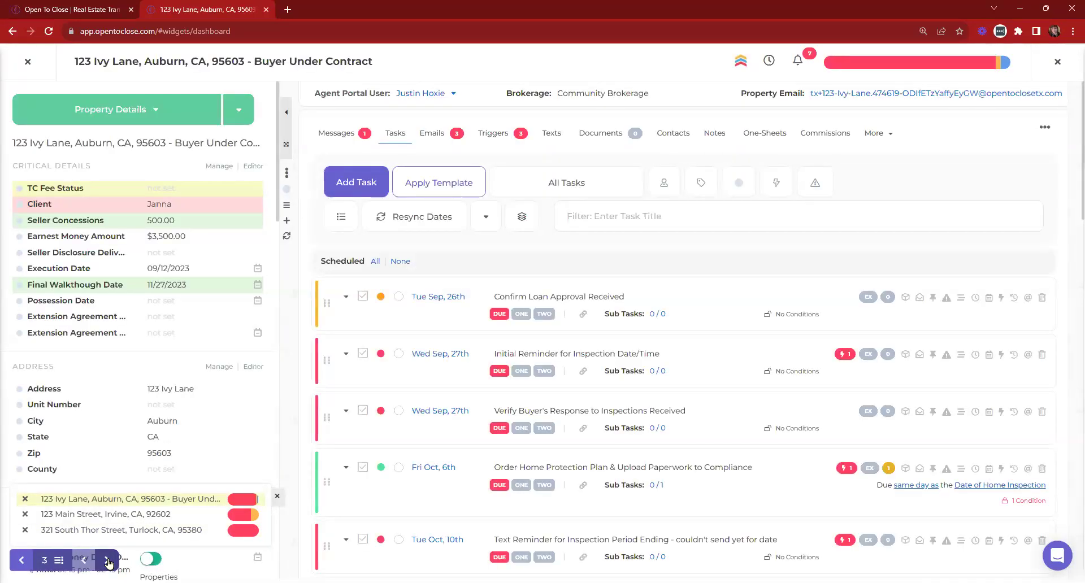
pyautogui.click(108, 561)
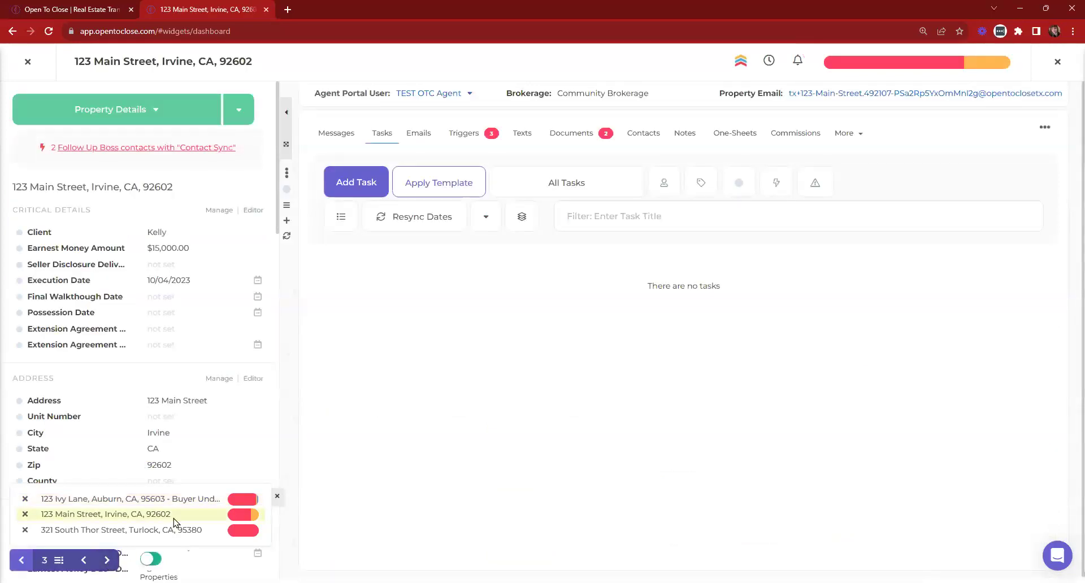
# Remove the Auburn property from the queue, advance to the Turlock property and close its page.
pyautogui.click(25, 498)
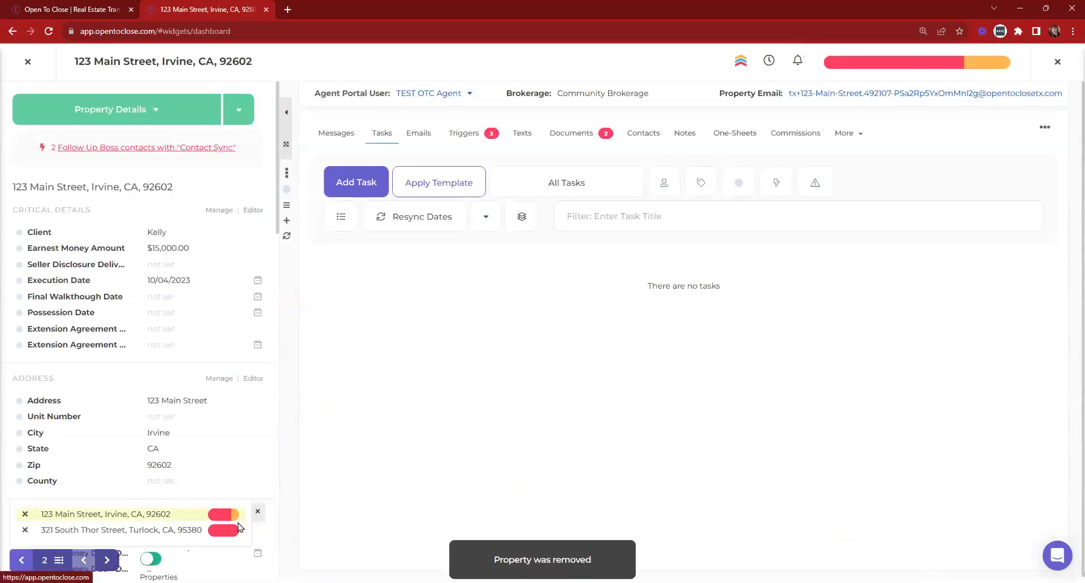
pyautogui.click(106, 560)
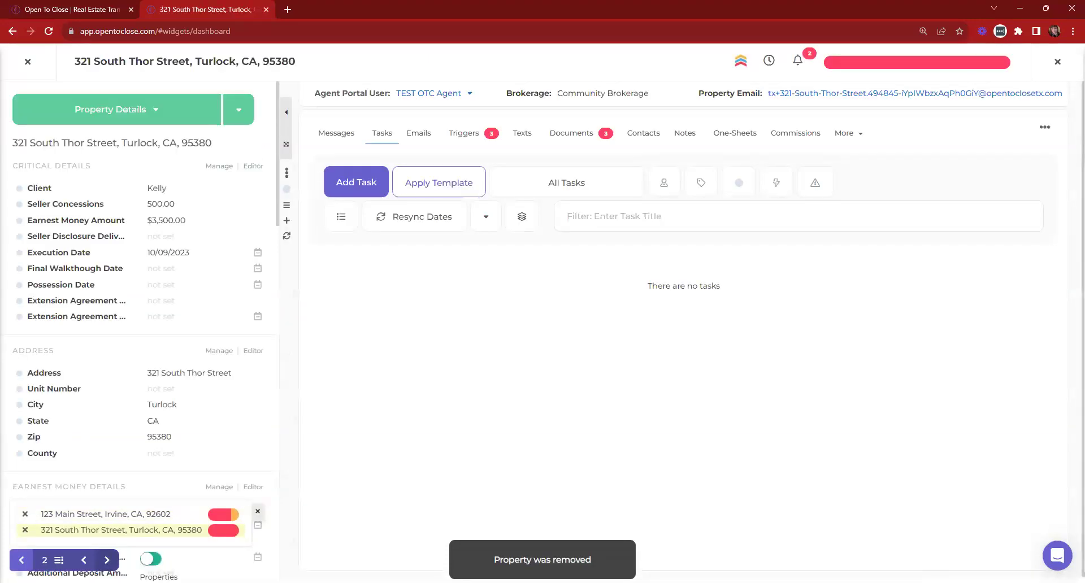
pyautogui.click(28, 70)
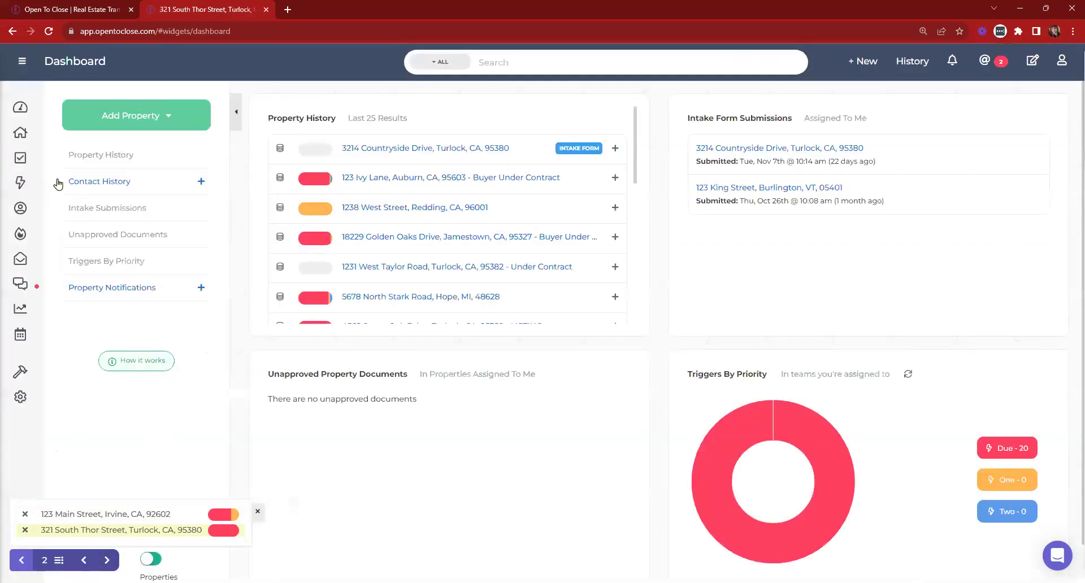
# Switch the queue from Properties to Priorities and review the Turlock property's top priority triggers, tasks, documents, contacts, fields and notes.
pyautogui.click(130, 514)
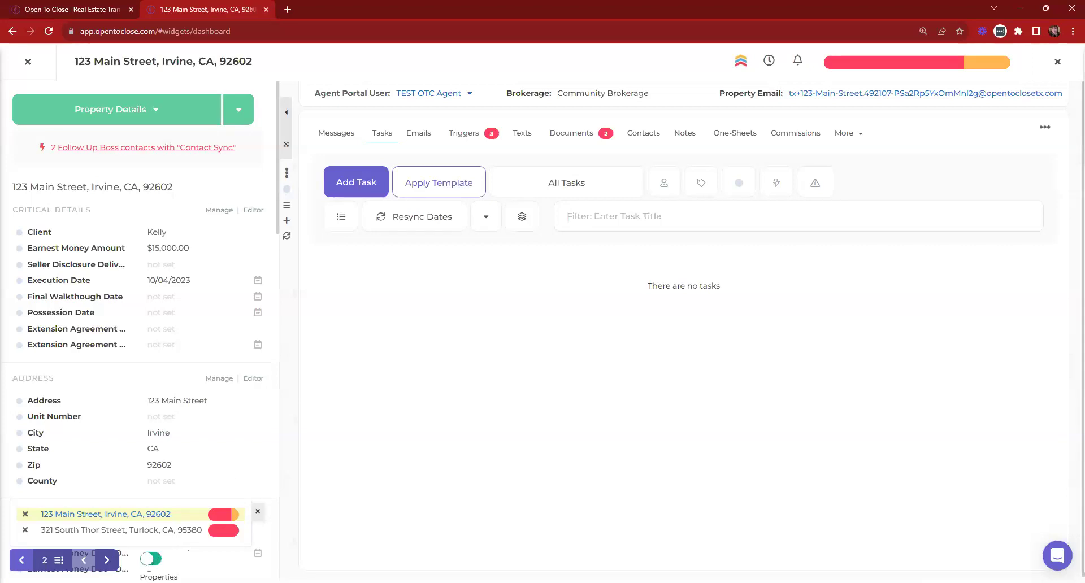
pyautogui.click(150, 559)
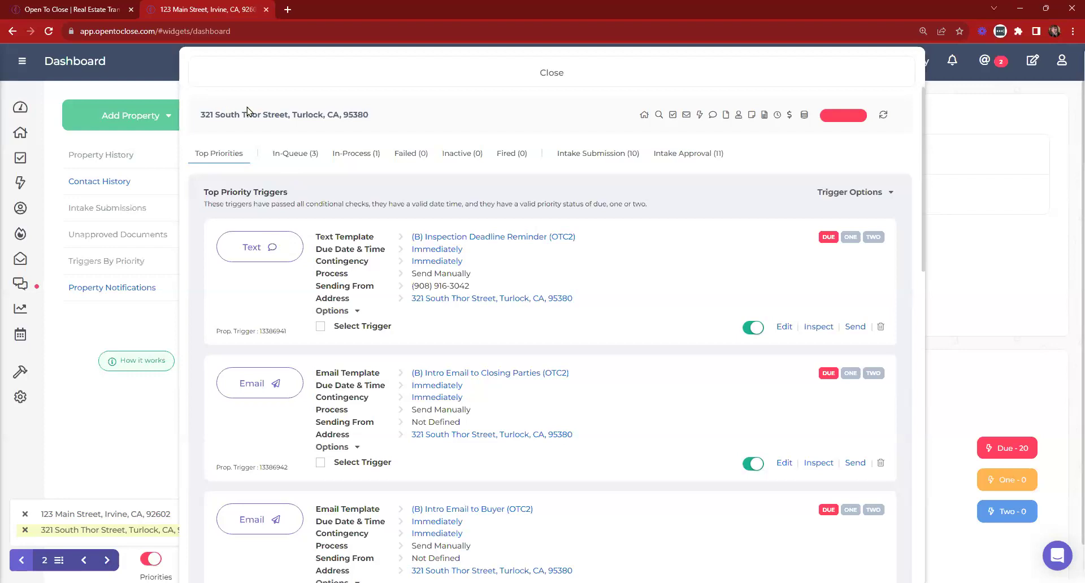
pyautogui.scroll(-8, 432, 235)
pyautogui.scroll(6, 292, 241)
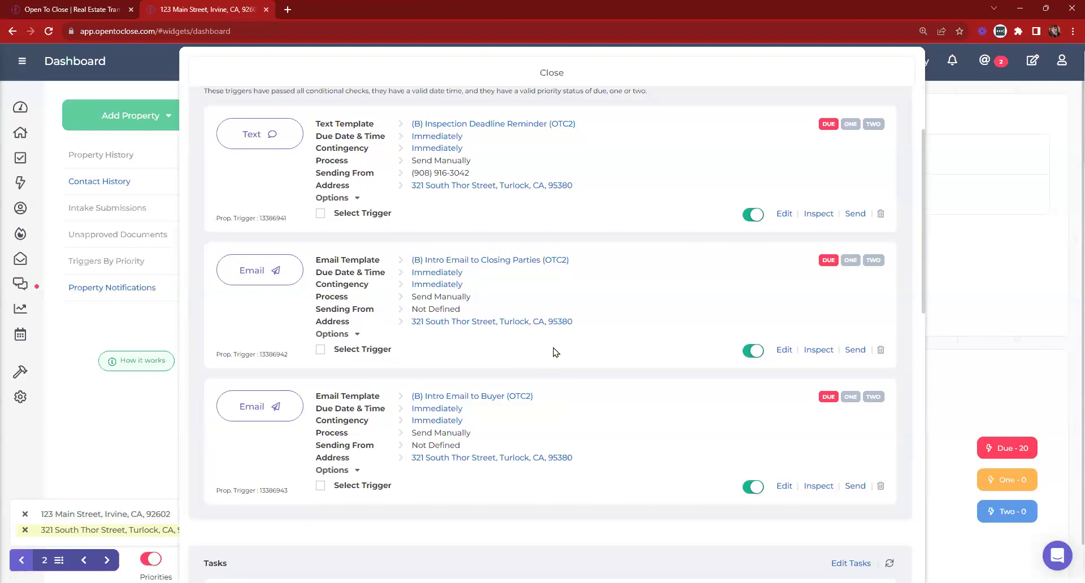
pyautogui.scroll(-6, 554, 353)
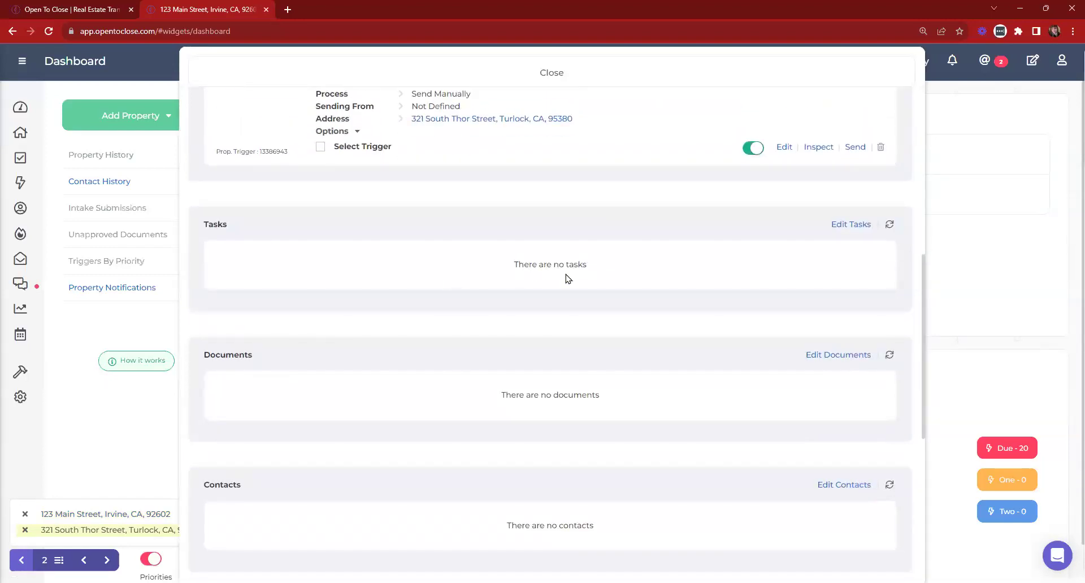
pyautogui.scroll(-3, 567, 278)
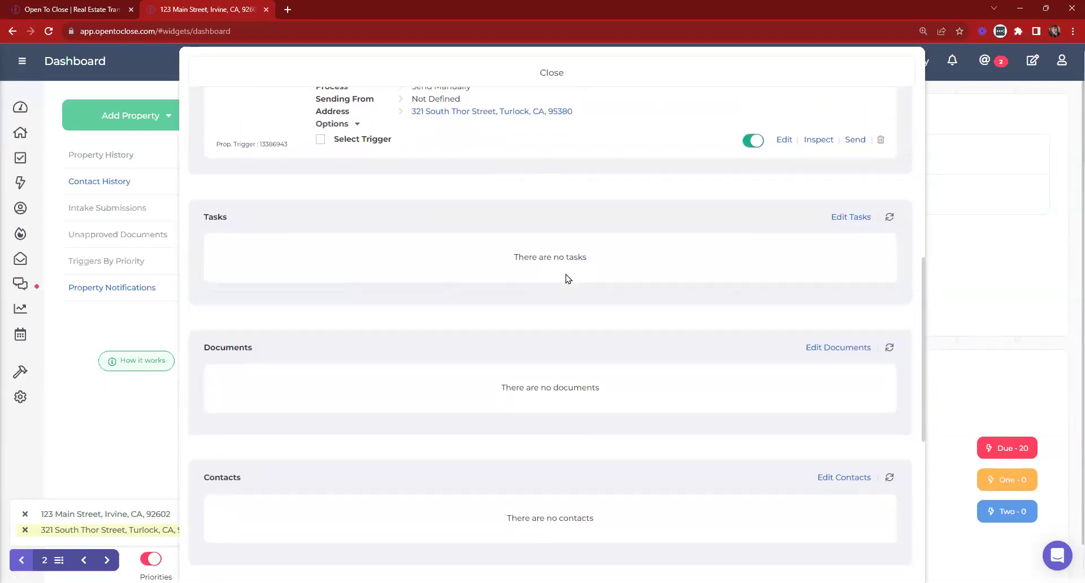
pyautogui.scroll(-2, 395, 212)
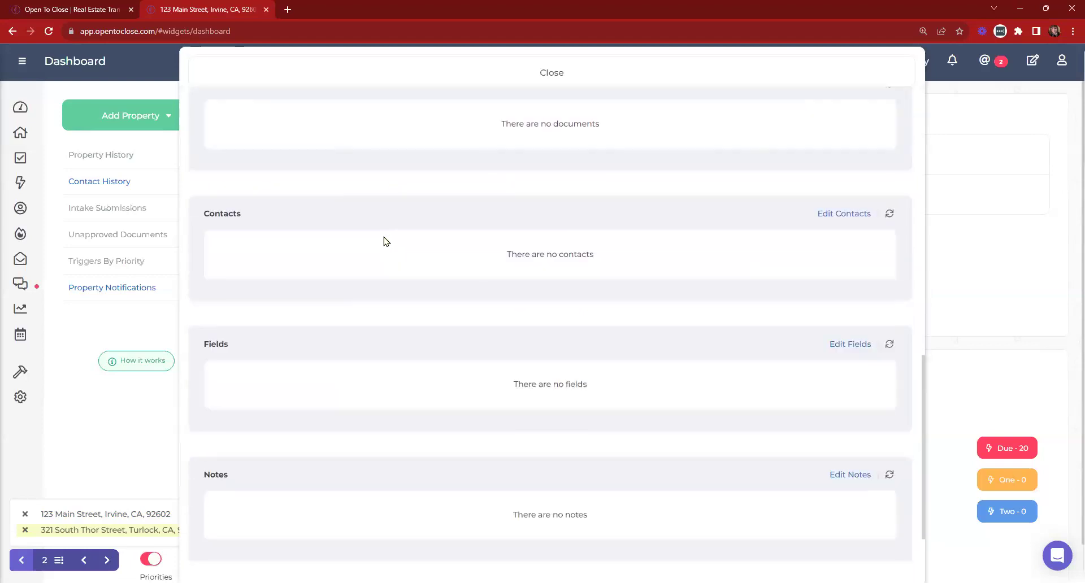
# Advance the queue to the Irvine property, review its priority triggers and tasks, and close the view.
pyautogui.click(108, 560)
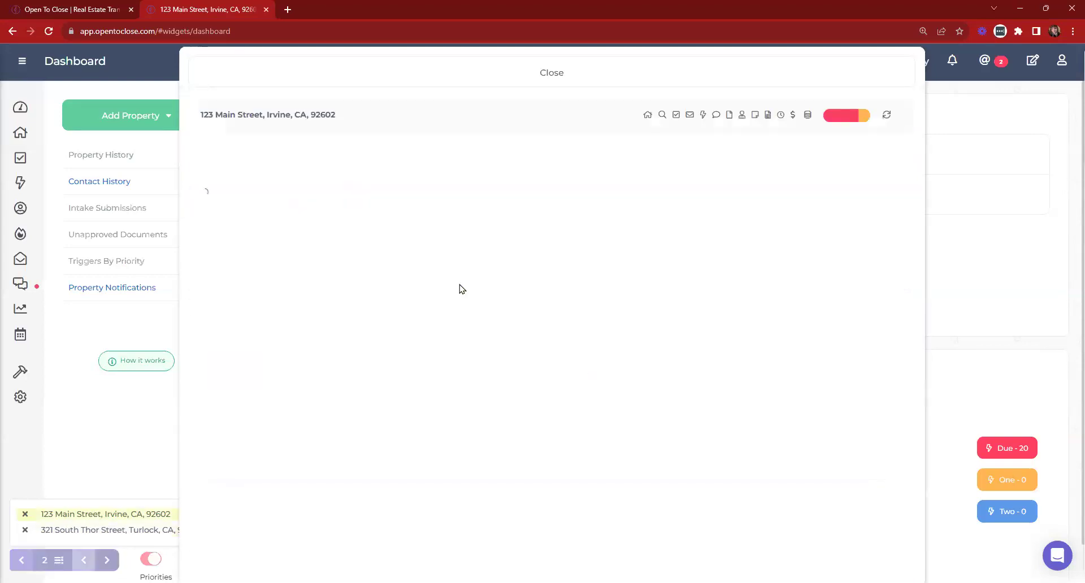
pyautogui.scroll(-10, 461, 291)
pyautogui.scroll(8, 461, 291)
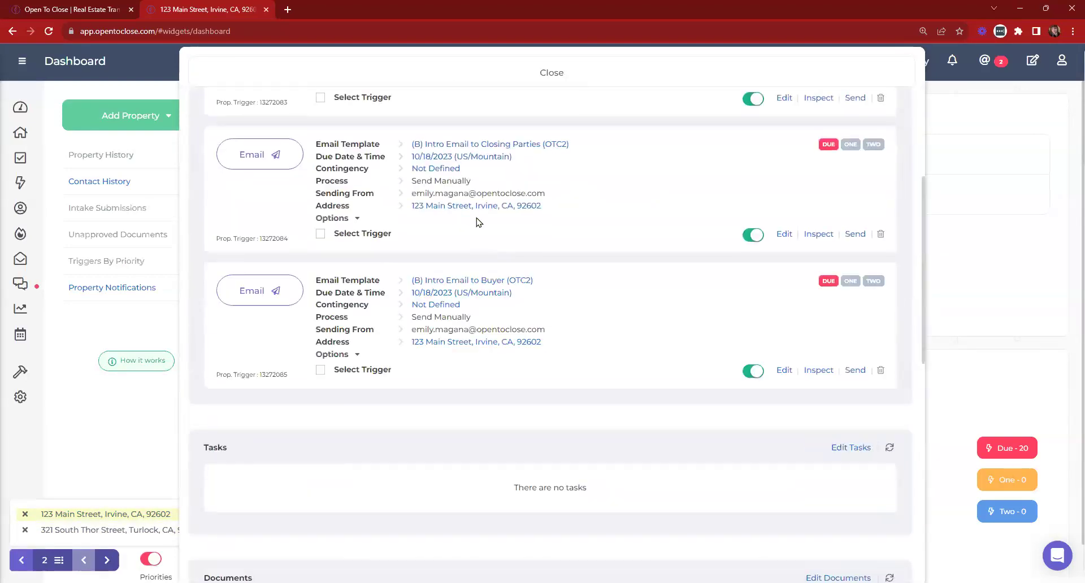
pyautogui.click(370, 79)
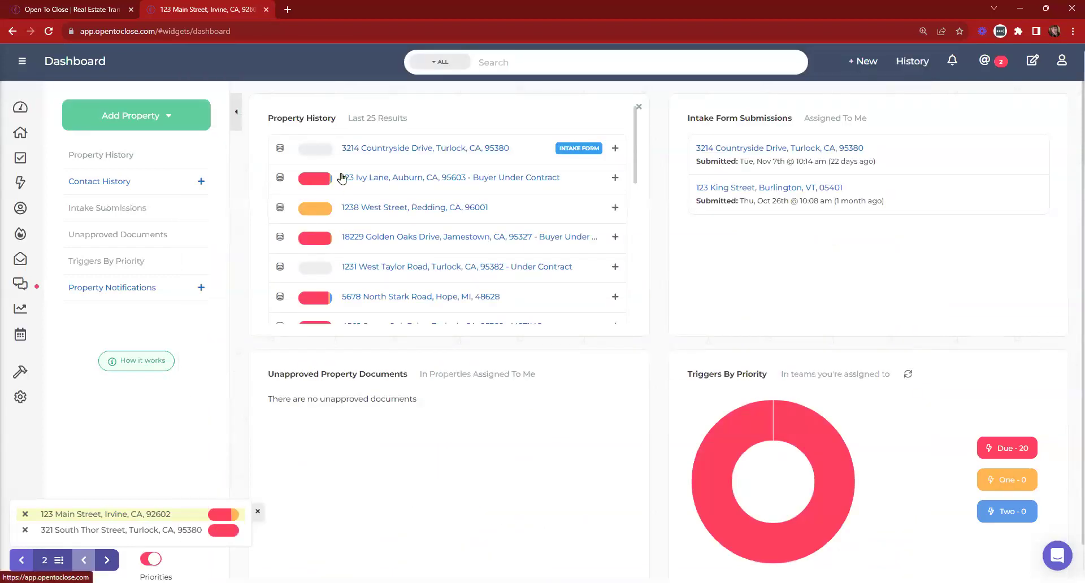
# Add the Auburn property back to the queue from the Buyer's Pending table and open it from the queue.
pyautogui.click(19, 138)
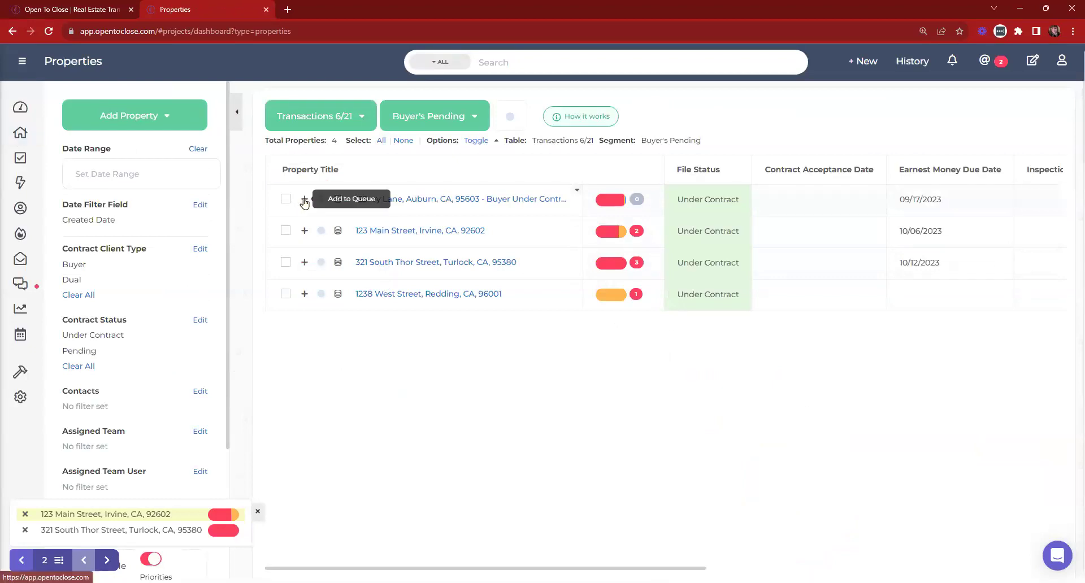
pyautogui.click(304, 200)
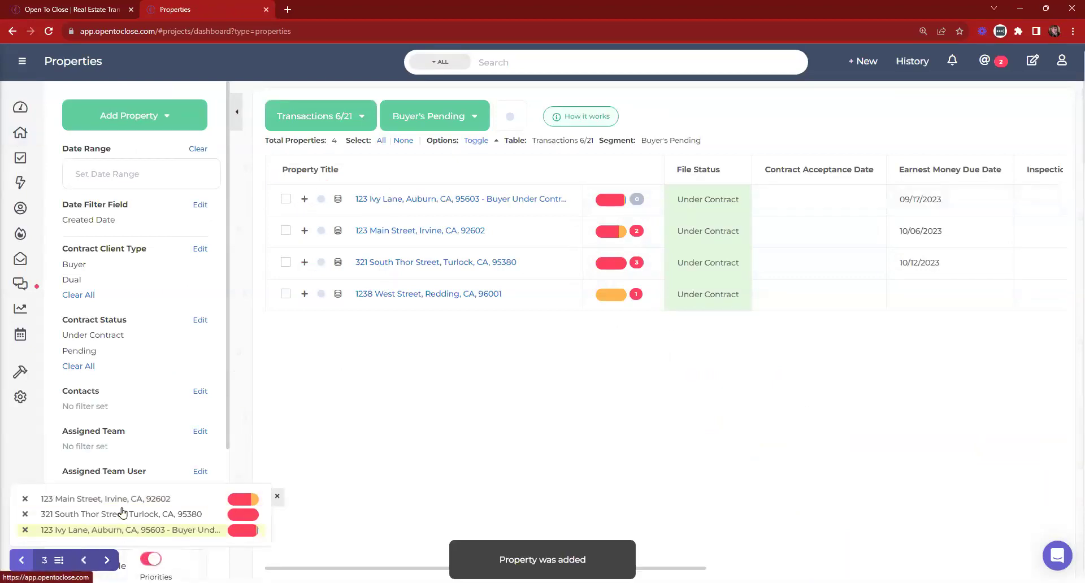
pyautogui.click(125, 529)
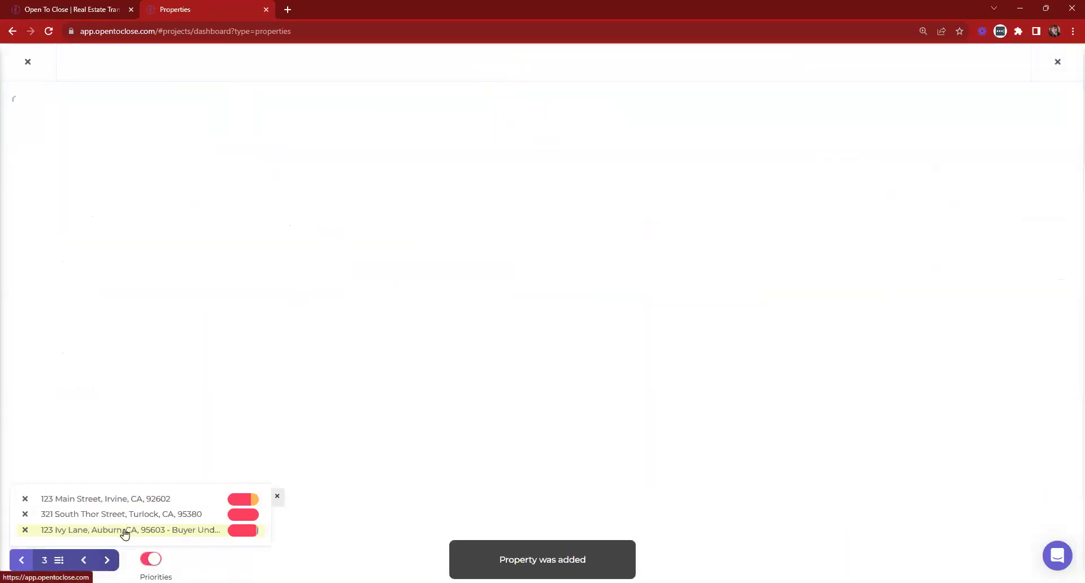
# Advance the queue on the dashboard to the Auburn property and review its priority triggers, tasks, documents, contacts, fields and notes.
pyautogui.click(106, 560)
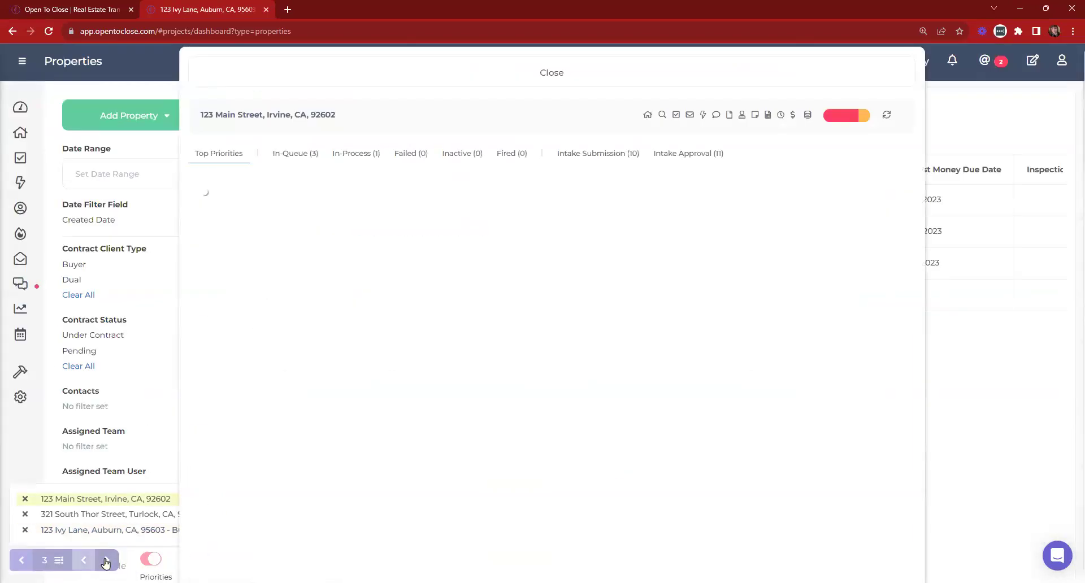
pyautogui.click(19, 110)
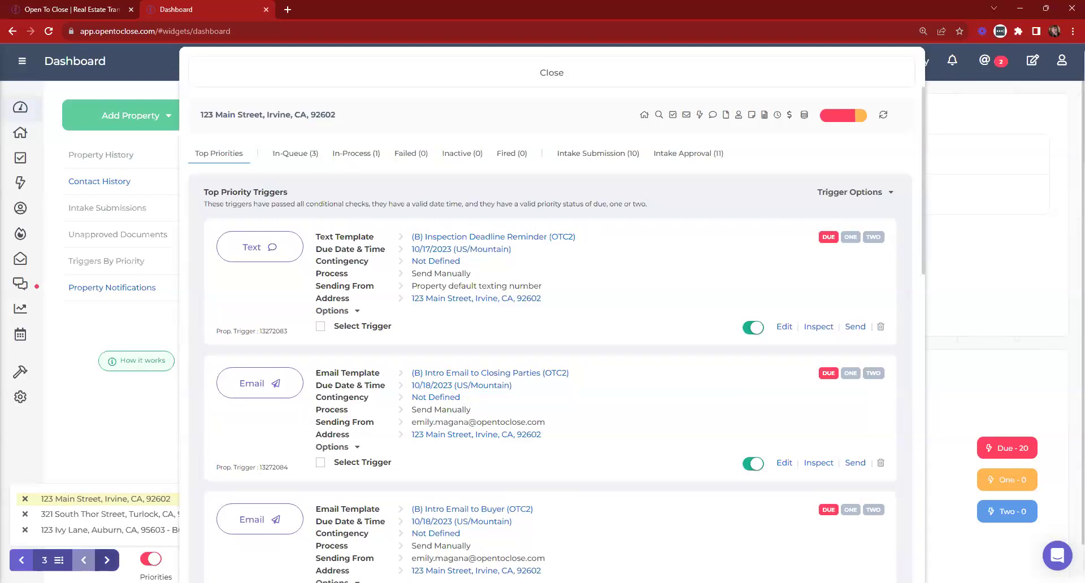
pyautogui.click(106, 559)
pyautogui.click(106, 560)
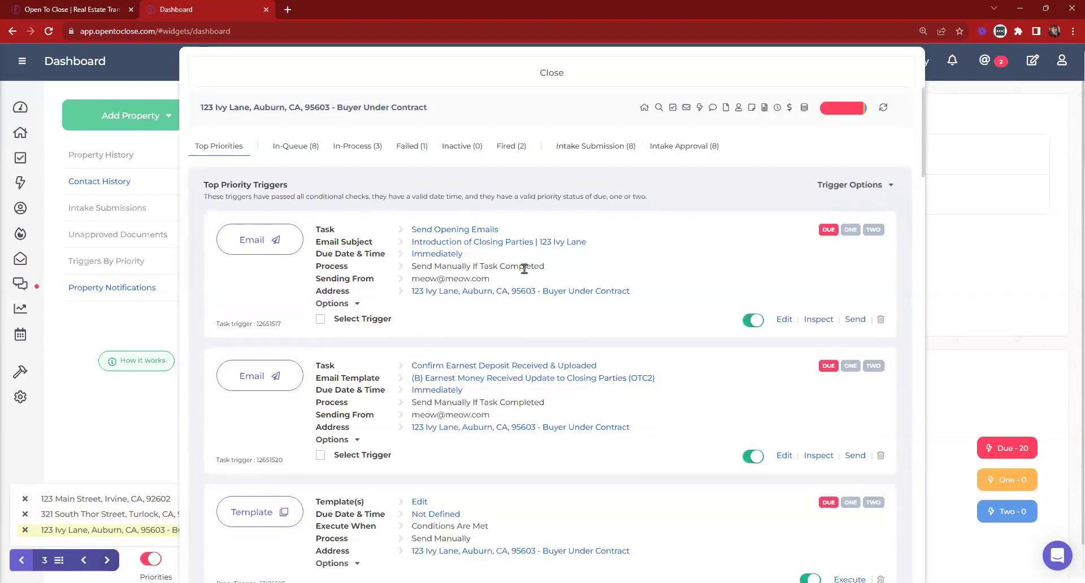
pyautogui.scroll(-20, 526, 274)
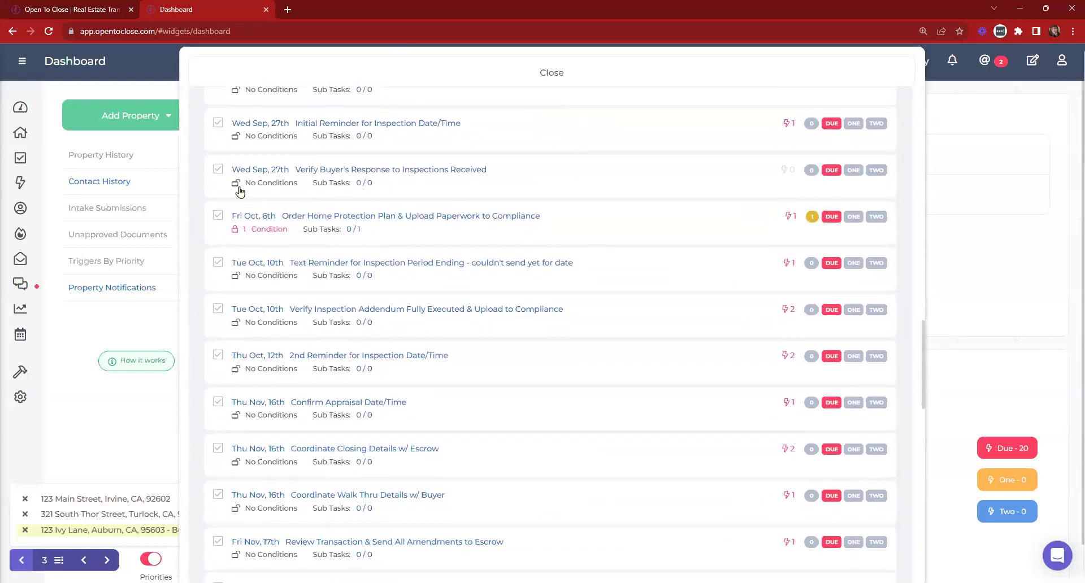
pyautogui.scroll(-10, 656, 334)
pyautogui.scroll(-4, 656, 334)
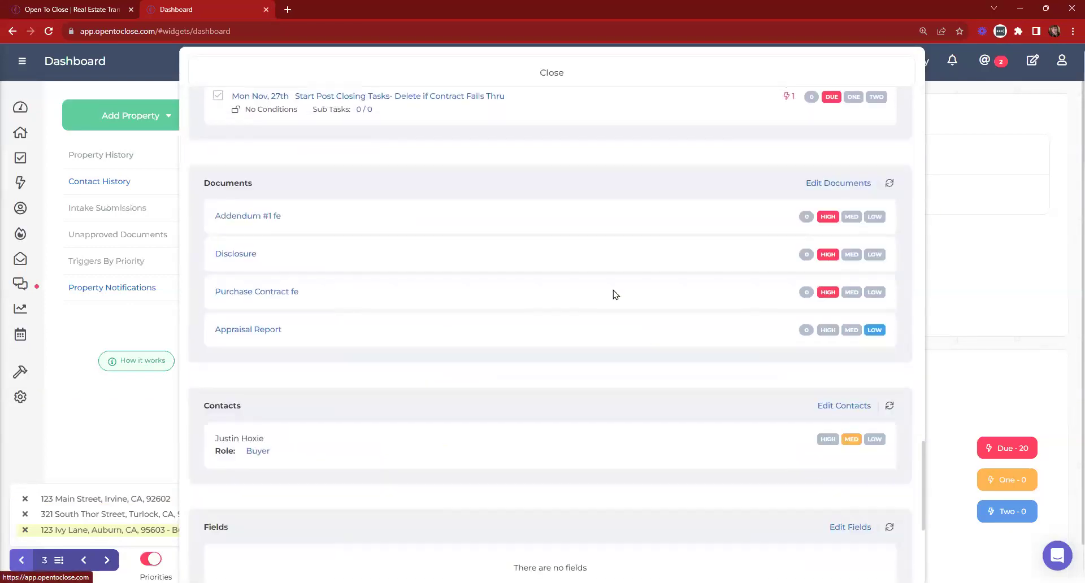
pyautogui.scroll(-1, 504, 367)
pyautogui.scroll(-5, 492, 365)
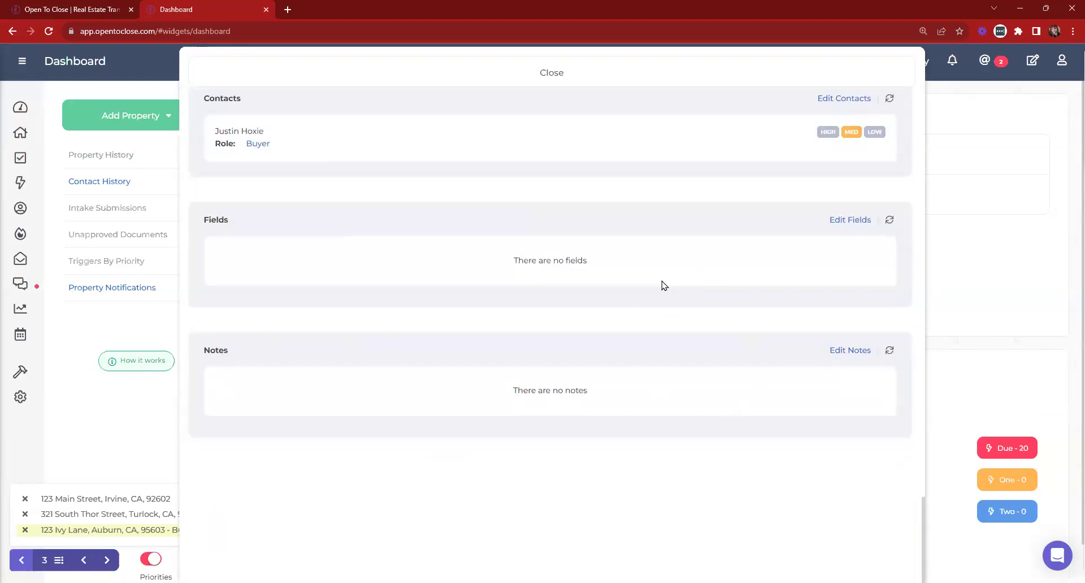
pyautogui.scroll(15, 375, 452)
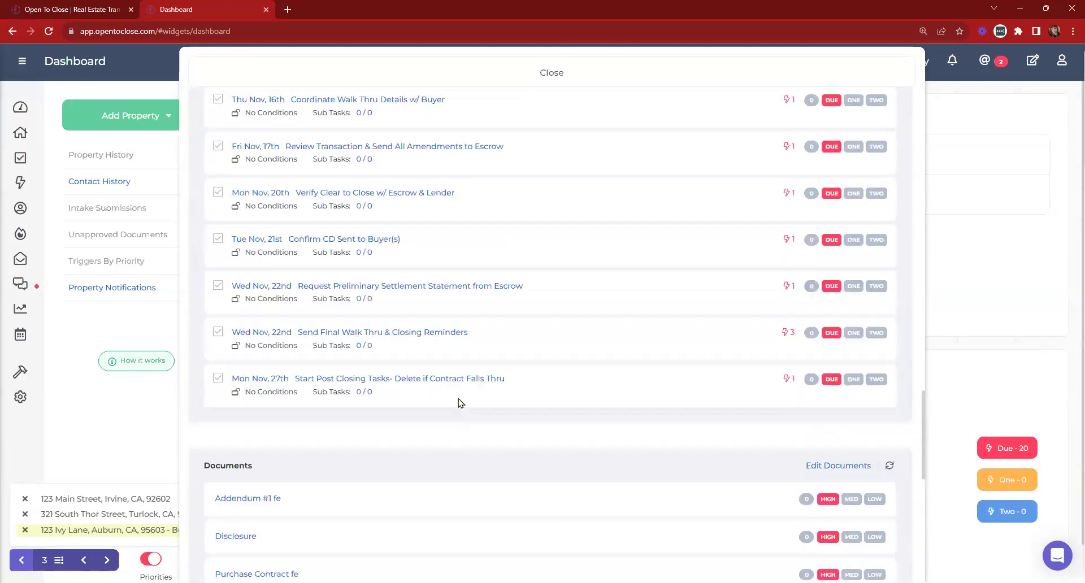
pyautogui.scroll(10, 500, 212)
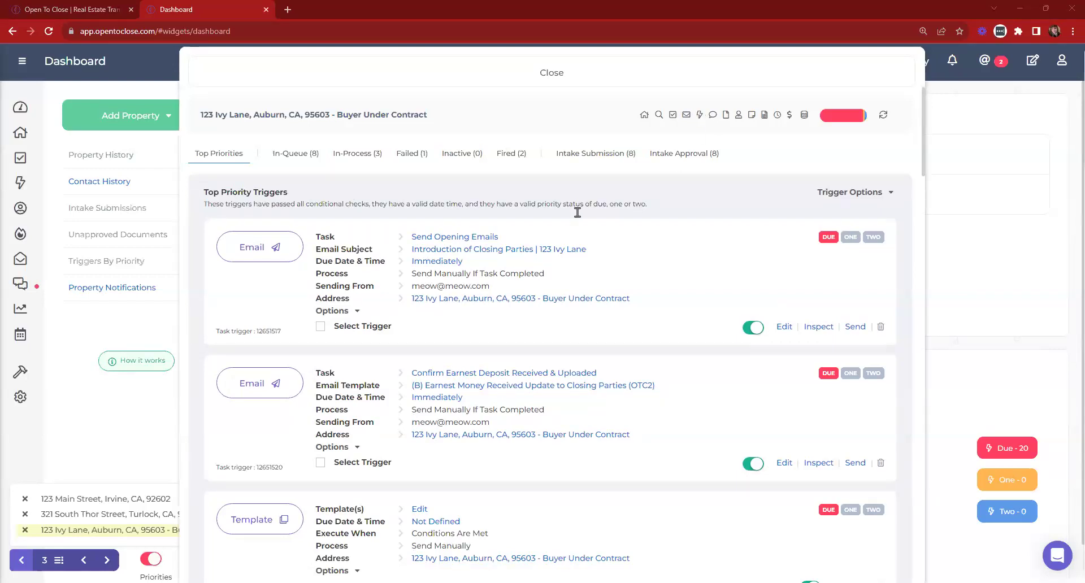
# Inspect the Send Opening Emails trigger's recipients, subject and merged message, and close the inspection.
pyautogui.click(818, 327)
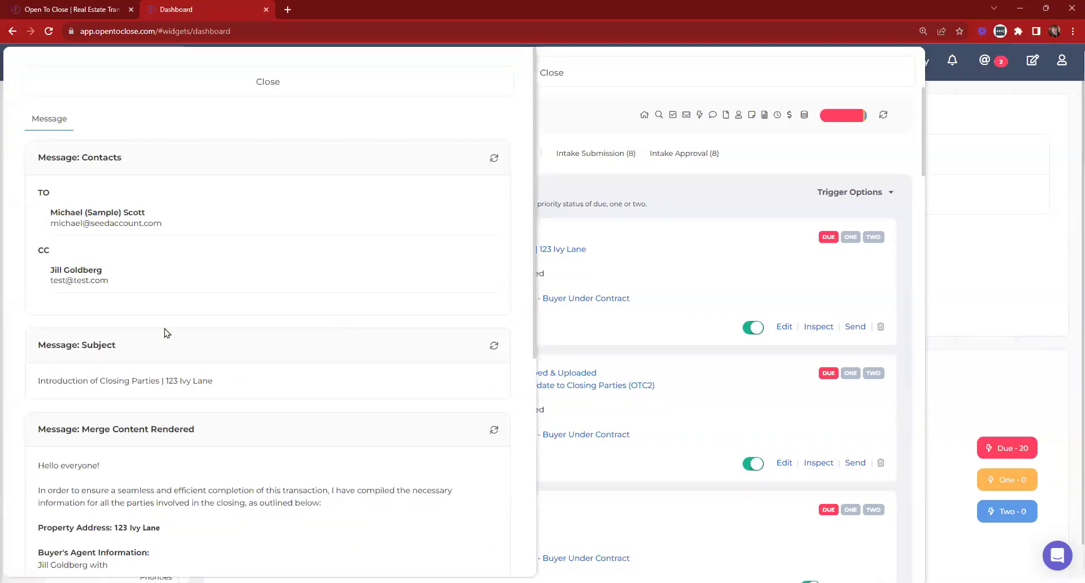
pyautogui.click(181, 78)
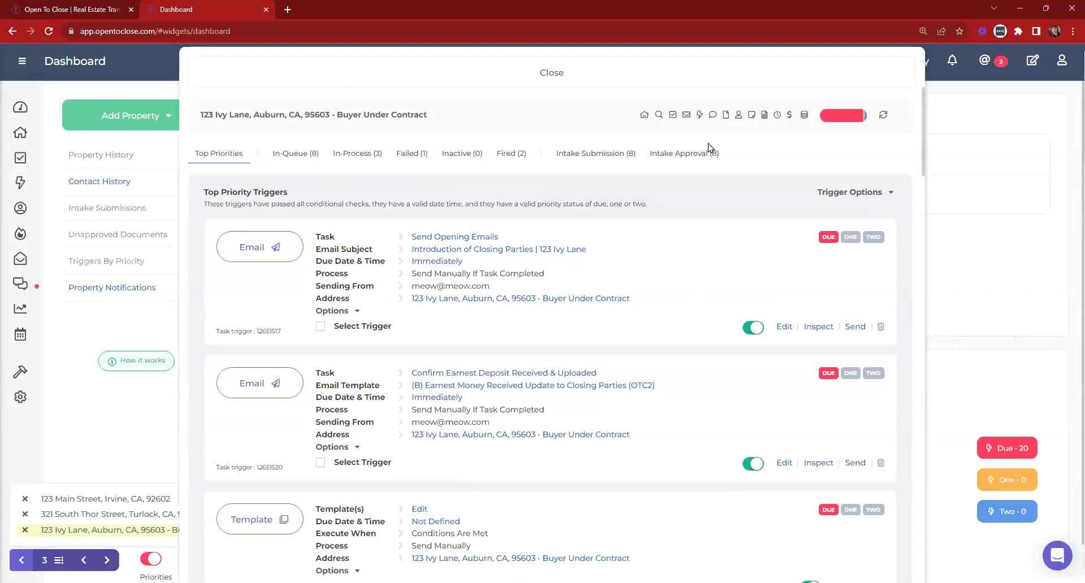
# Include the escrow officer and the seller on all calendar date invitations in the Auburn property's contacts.
pyautogui.click(735, 122)
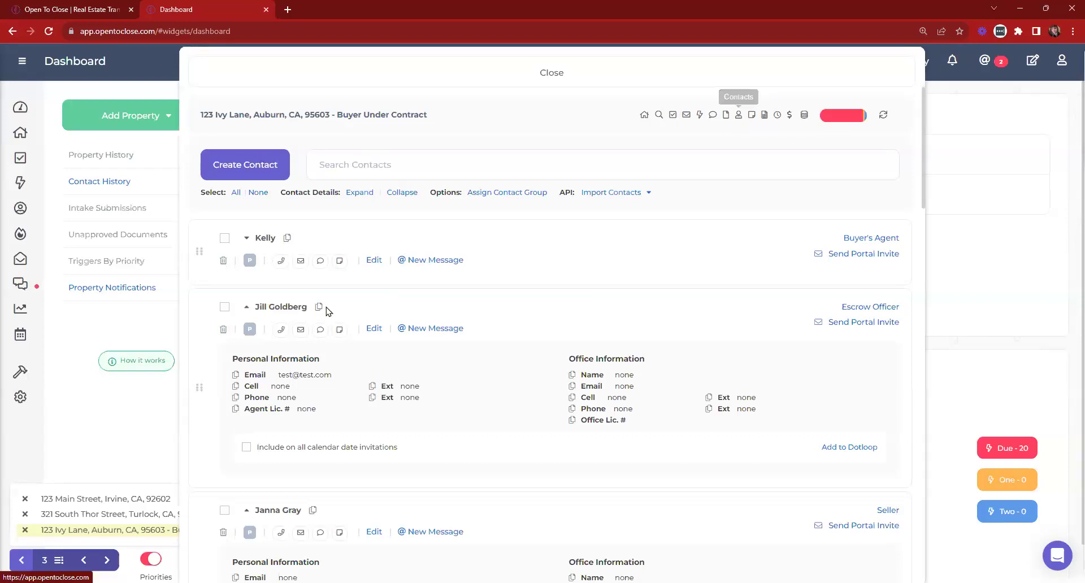
pyautogui.scroll(-2, 252, 362)
pyautogui.click(245, 337)
pyautogui.scroll(-1, 247, 339)
pyautogui.scroll(-1, 249, 354)
pyautogui.click(246, 425)
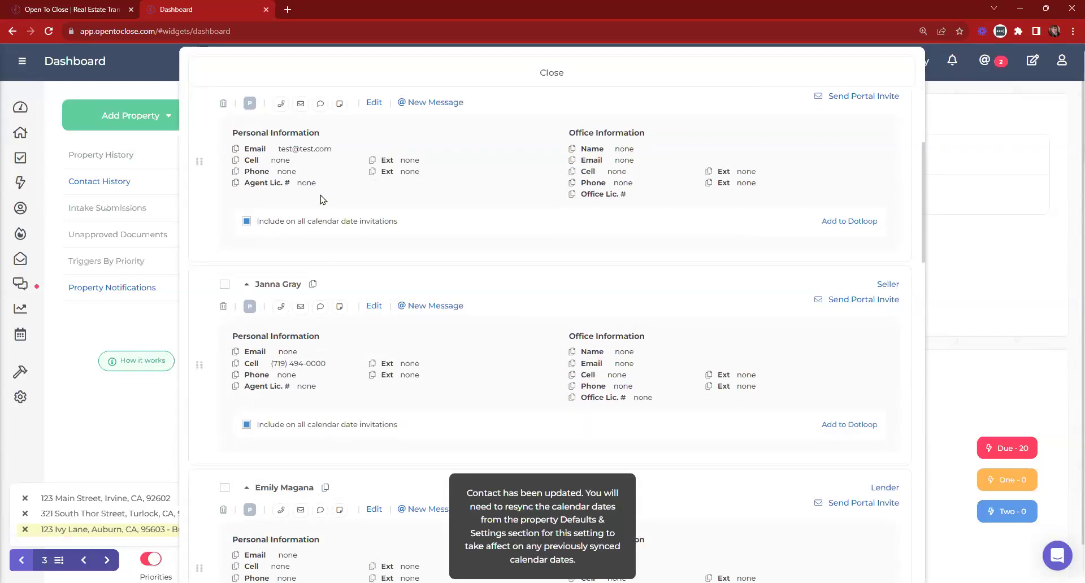
pyautogui.scroll(3, 460, 437)
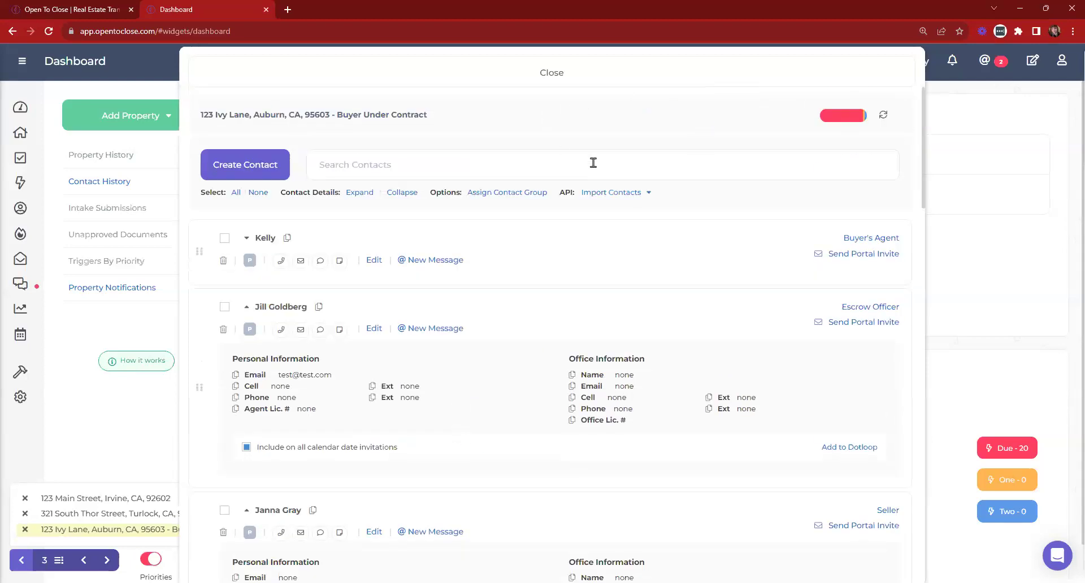
# Switch the queue to Properties view for the Auburn property, inspect its Execution Date calendar settings and contacts, and close them.
pyautogui.click(151, 560)
pyautogui.click(106, 531)
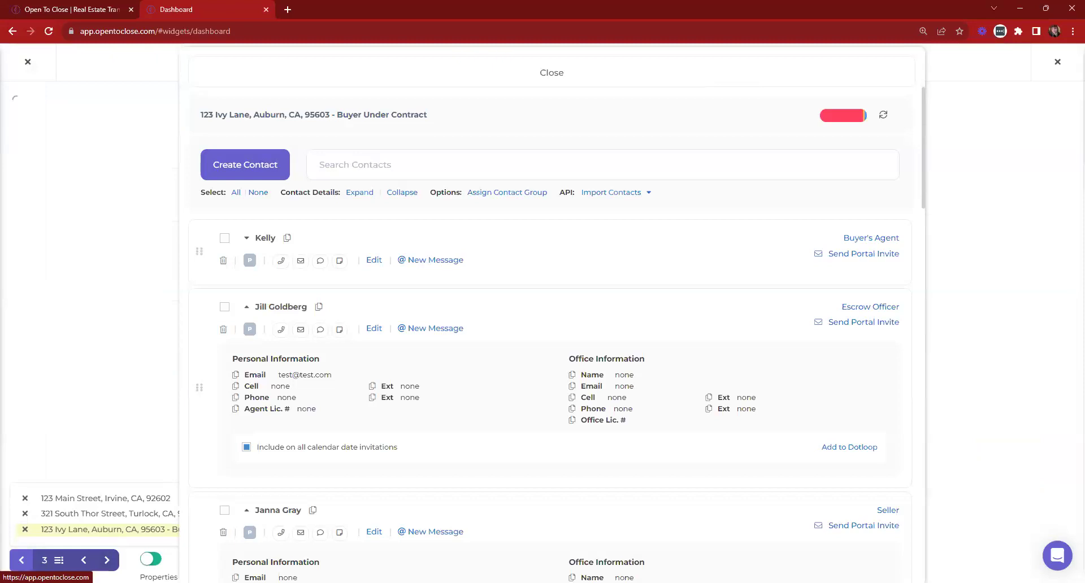
pyautogui.click(184, 120)
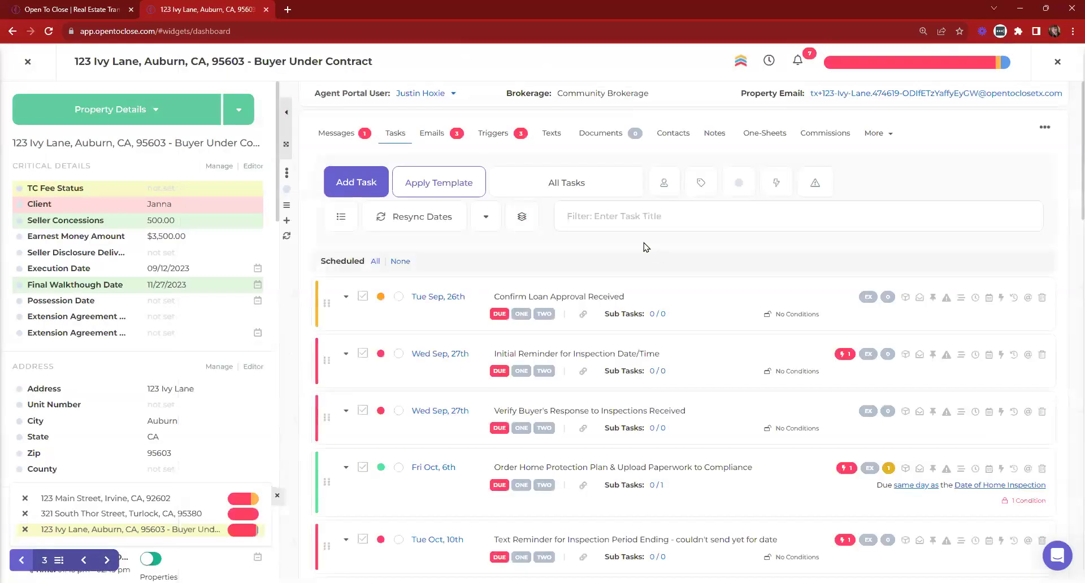
pyautogui.click(258, 267)
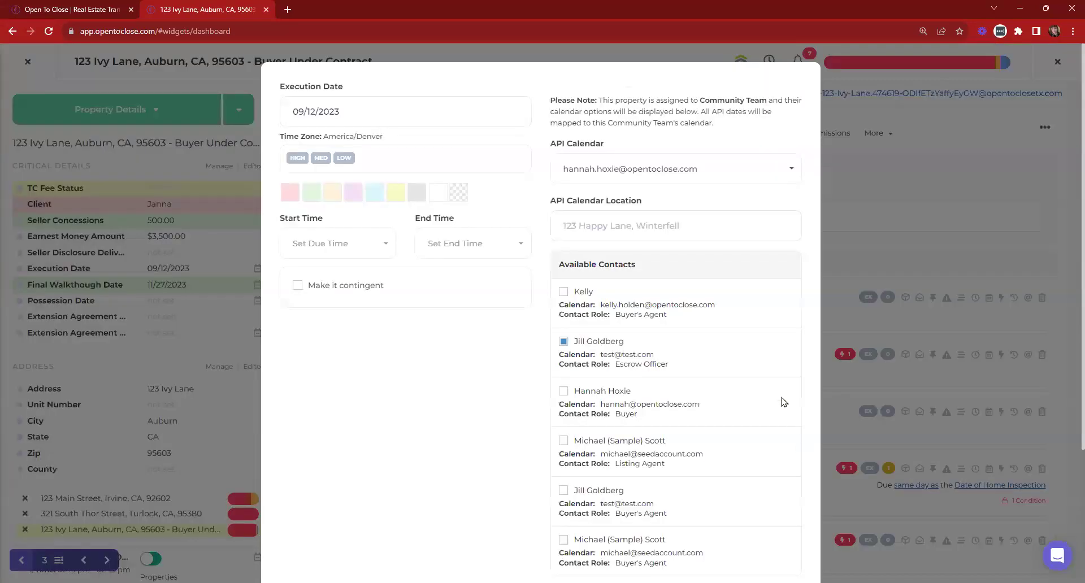
pyautogui.scroll(-3, 783, 401)
pyautogui.click(757, 429)
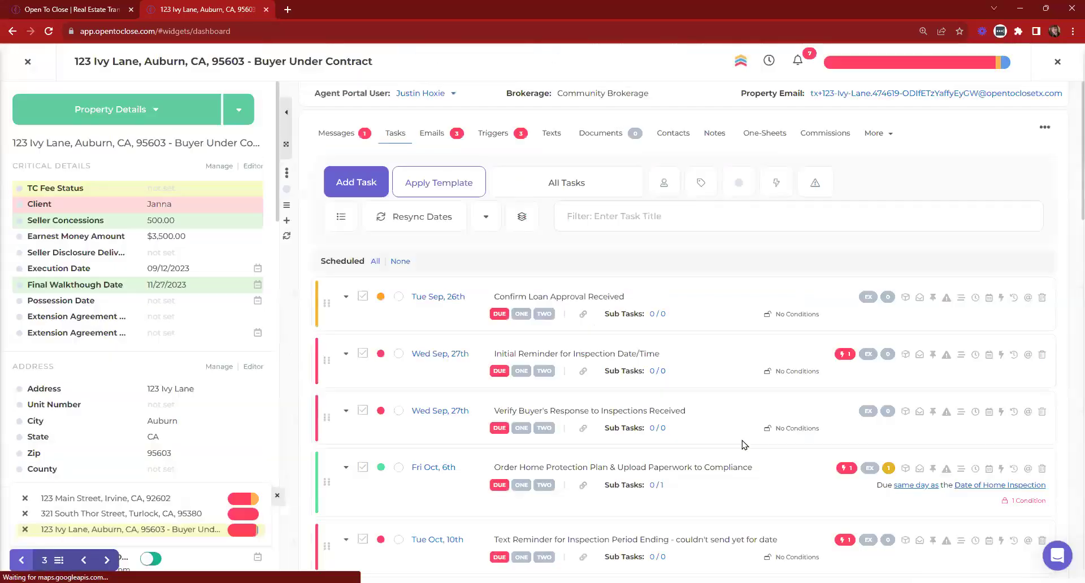
pyautogui.click(107, 560)
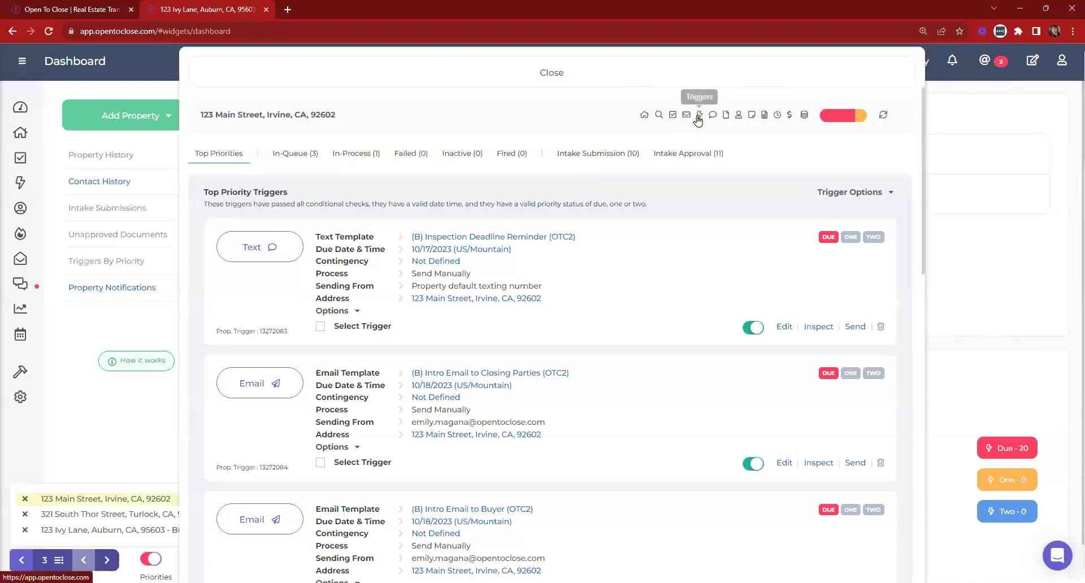
pyautogui.click(659, 115)
pyautogui.write('closing')
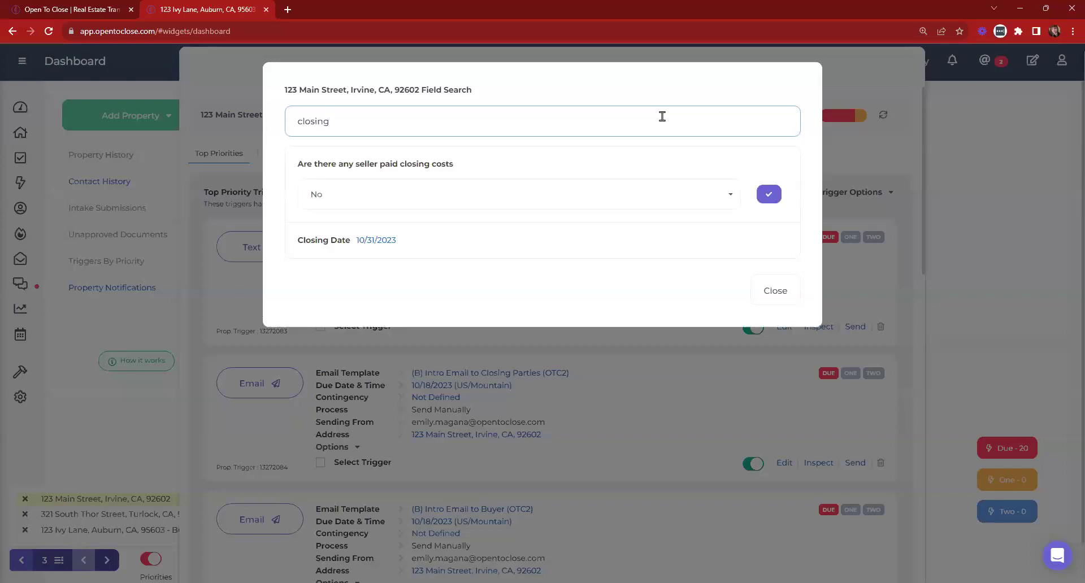
pyautogui.click(384, 243)
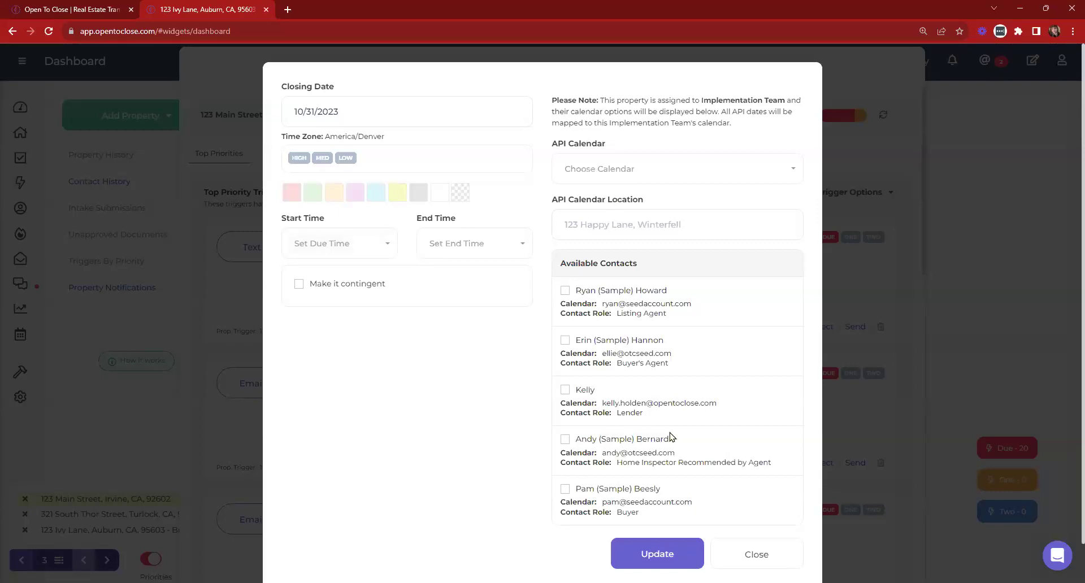
pyautogui.click(756, 552)
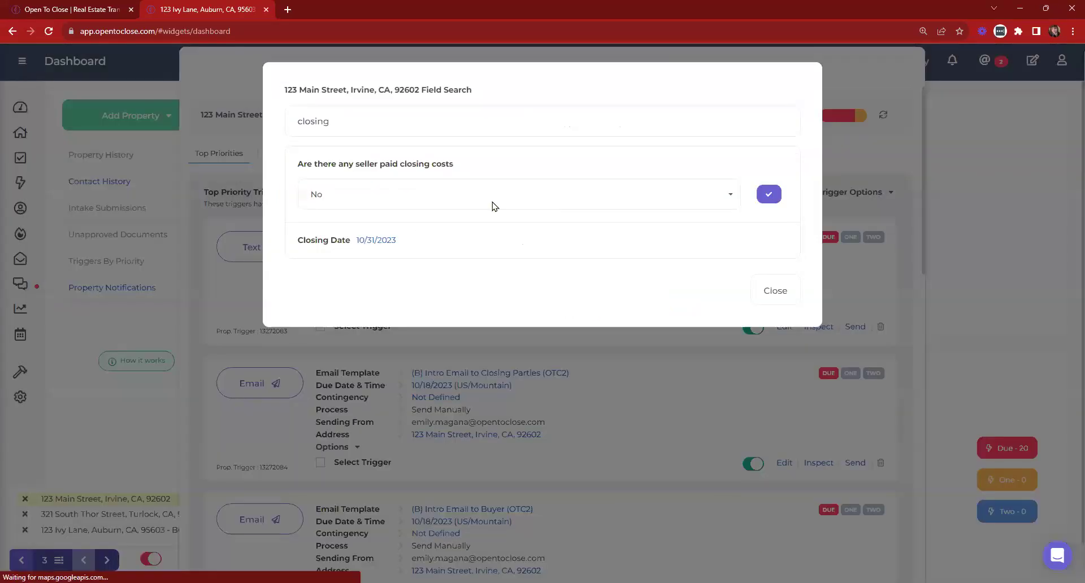
pyautogui.click(773, 291)
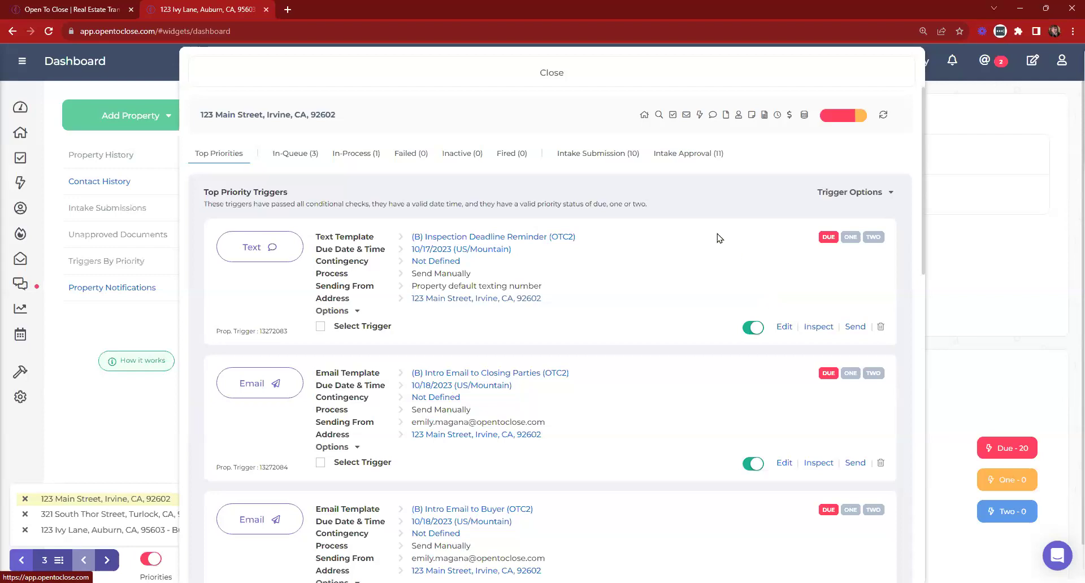
# Close the priorities view, remove all three properties from the queue, and return to the dashboard.
pyautogui.click(431, 79)
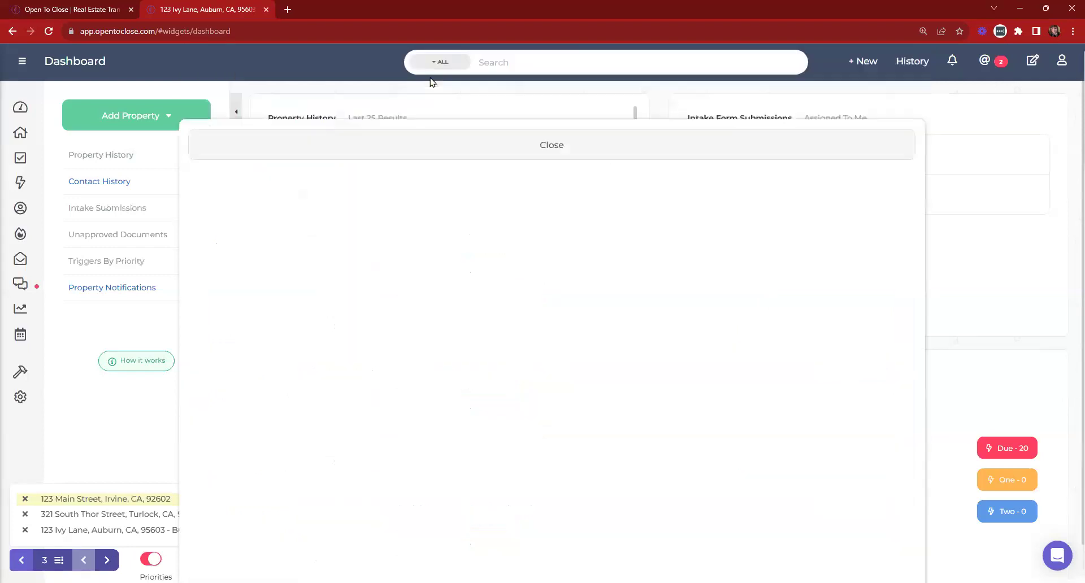
pyautogui.click(25, 499)
pyautogui.click(24, 514)
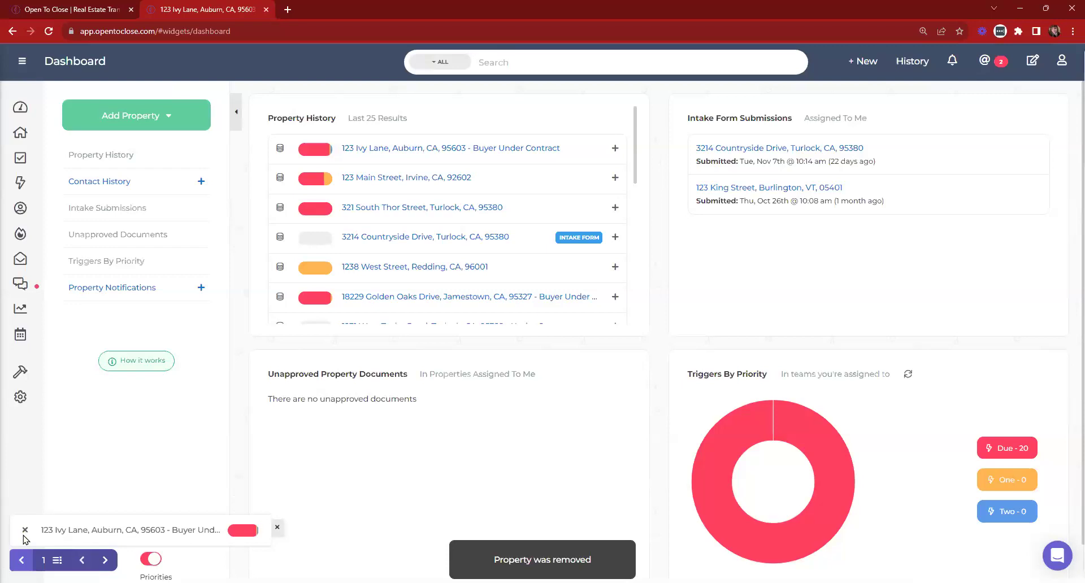
pyautogui.click(24, 531)
pyautogui.click(20, 107)
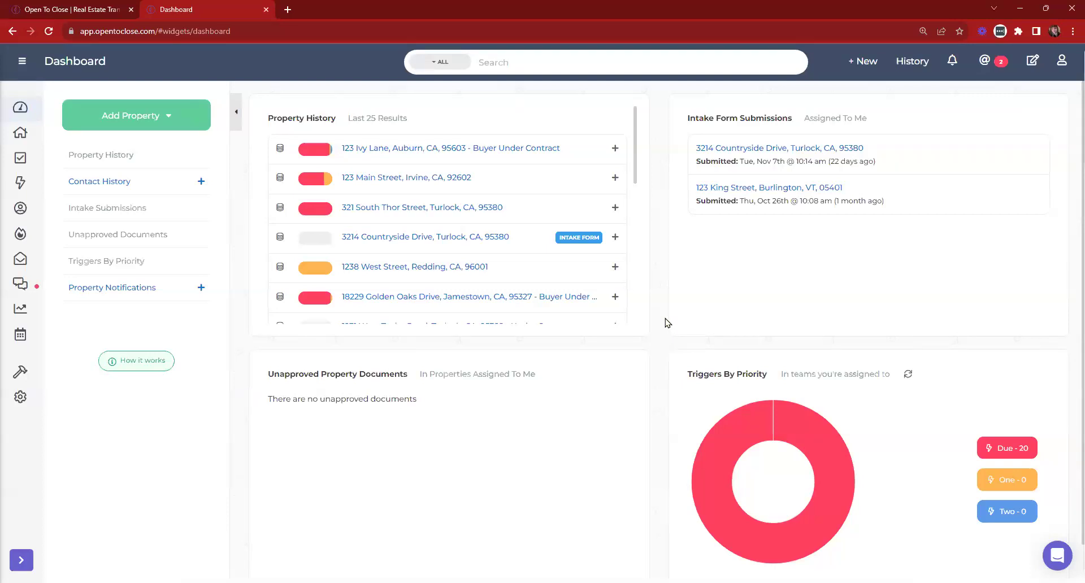
# In the Task Pipeline, remove the Implementation Team filter and apply the Inspection Tasks snapshot.
pyautogui.click(22, 160)
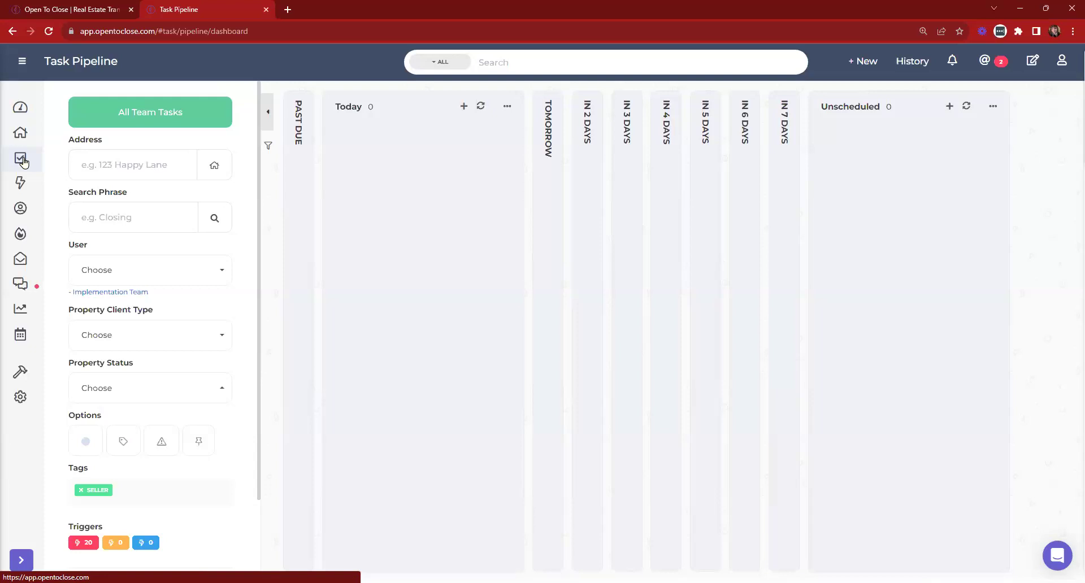
pyautogui.click(110, 292)
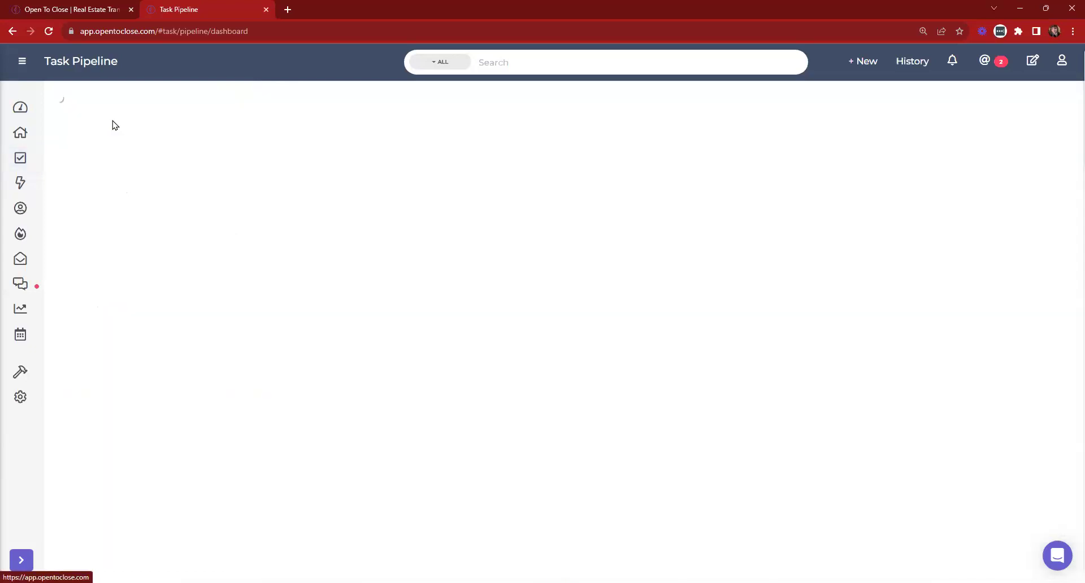
pyautogui.click(114, 125)
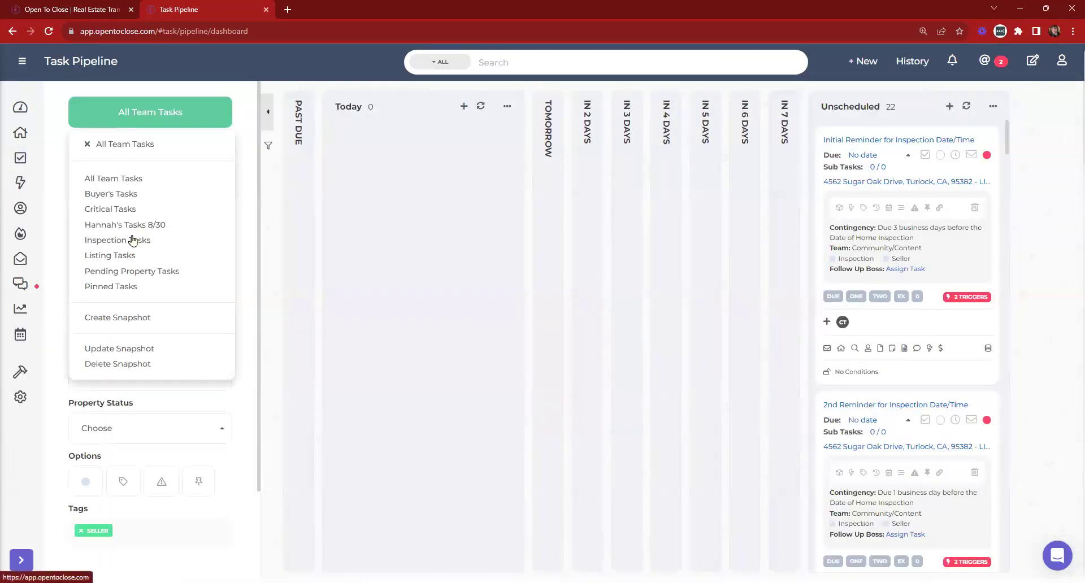
pyautogui.click(132, 240)
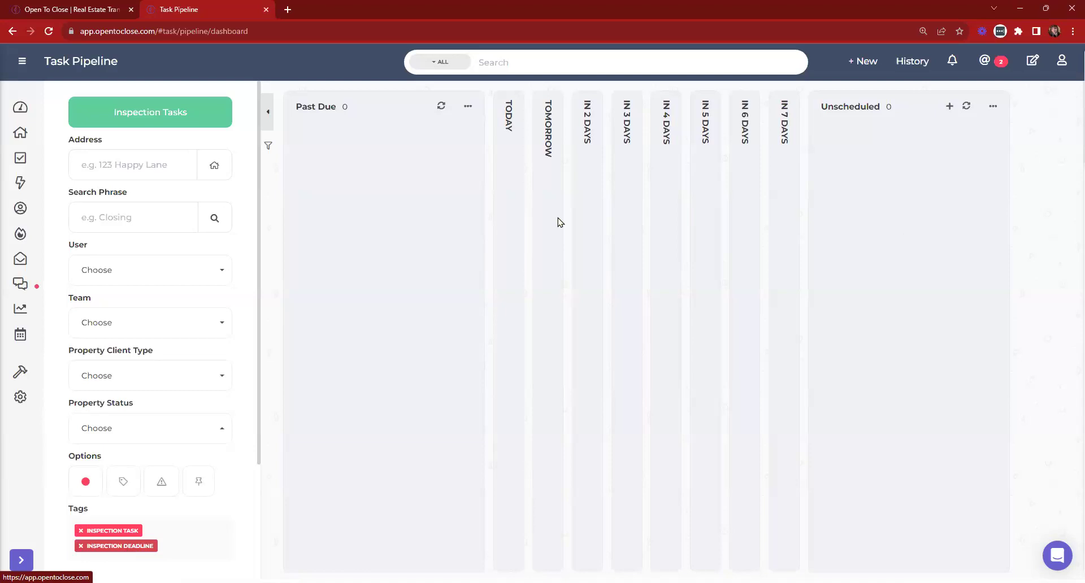
# Switch the Task Pipeline to the saved personal tasks snapshot dated 8/30 and open the user filter's choices.
pyautogui.click(181, 116)
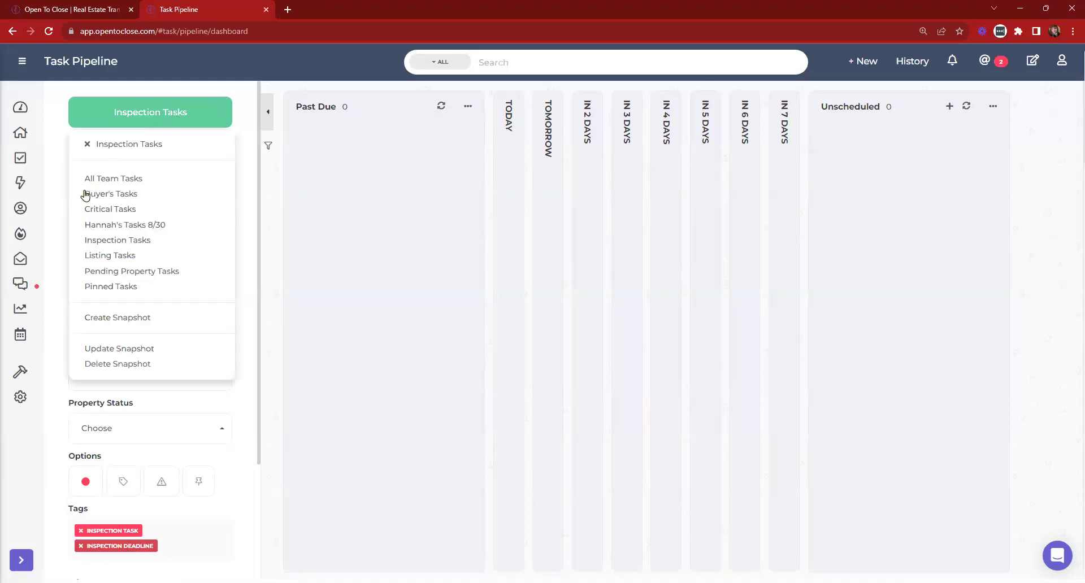
pyautogui.click(113, 225)
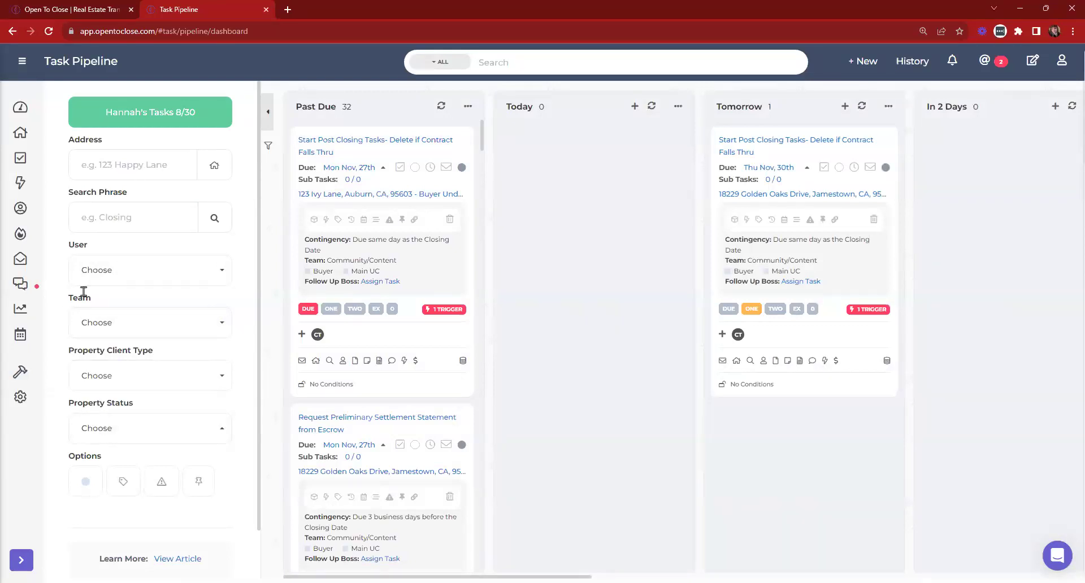
pyautogui.click(111, 267)
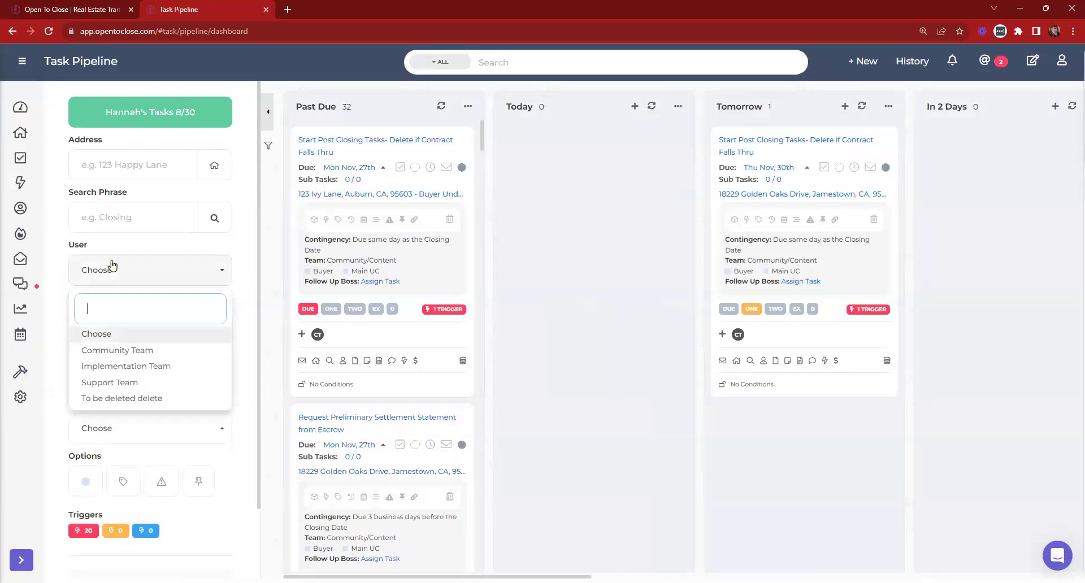
# Filter the pipeline to Community Team and move the preliminary settlement request to Today and the final walk-thru reminder to In 2 Days.
pyautogui.click(122, 351)
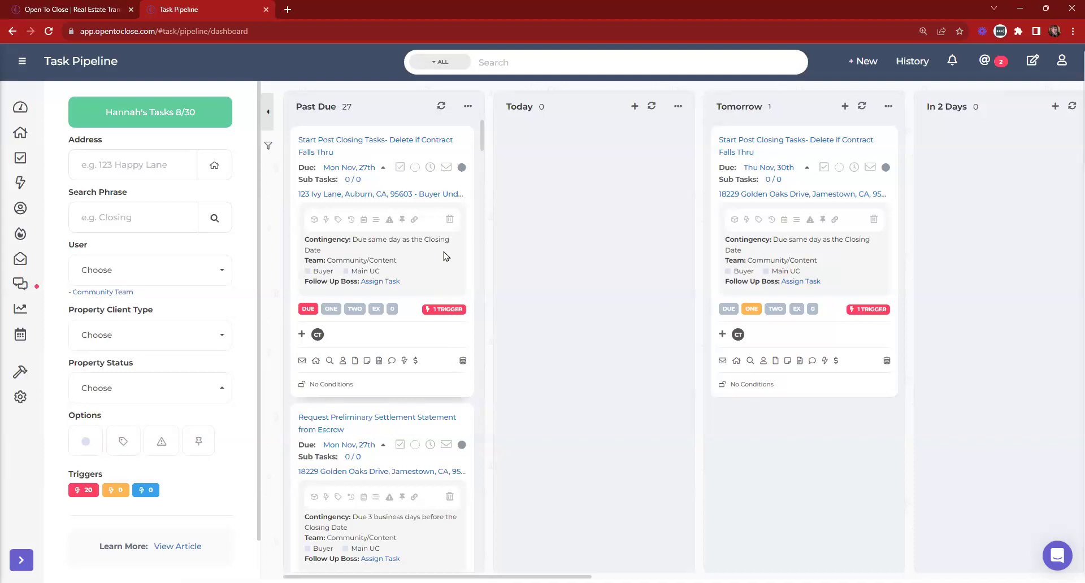
pyautogui.scroll(-5, 440, 164)
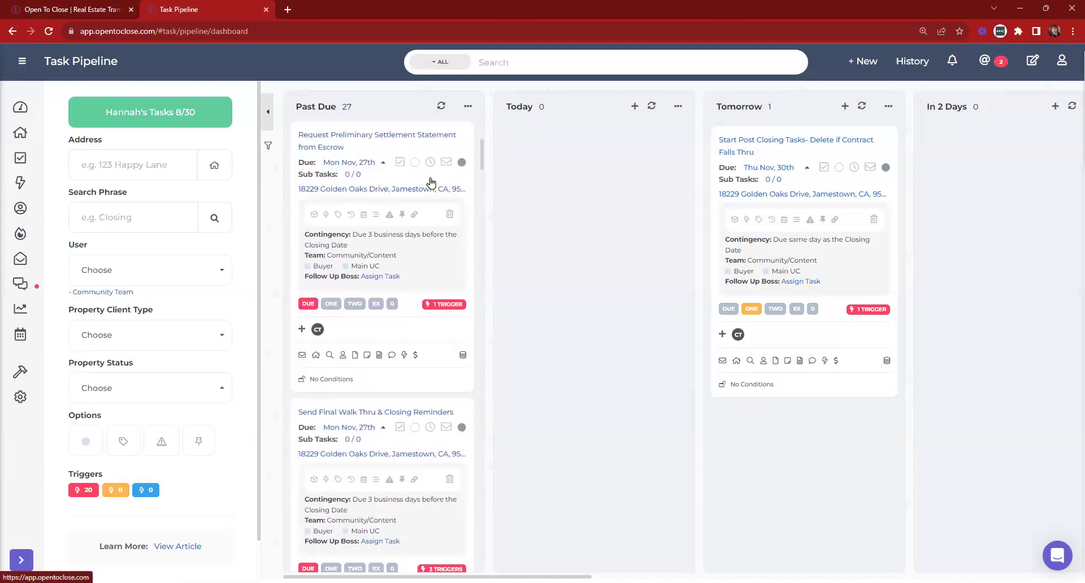
pyautogui.moveTo(419, 150); pyautogui.dragTo(673, 139)
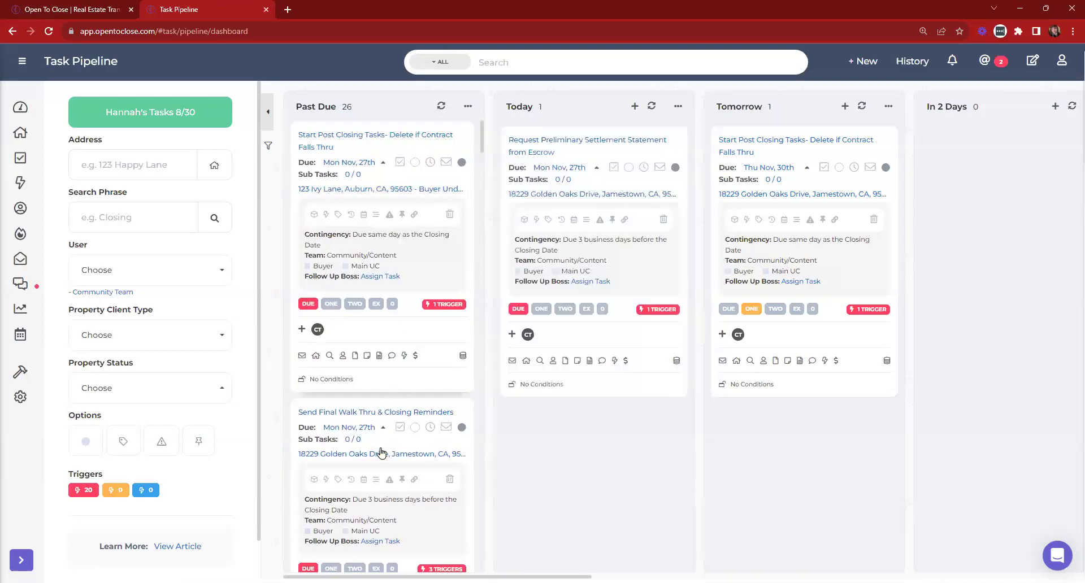
pyautogui.moveTo(425, 436); pyautogui.dragTo(1041, 314)
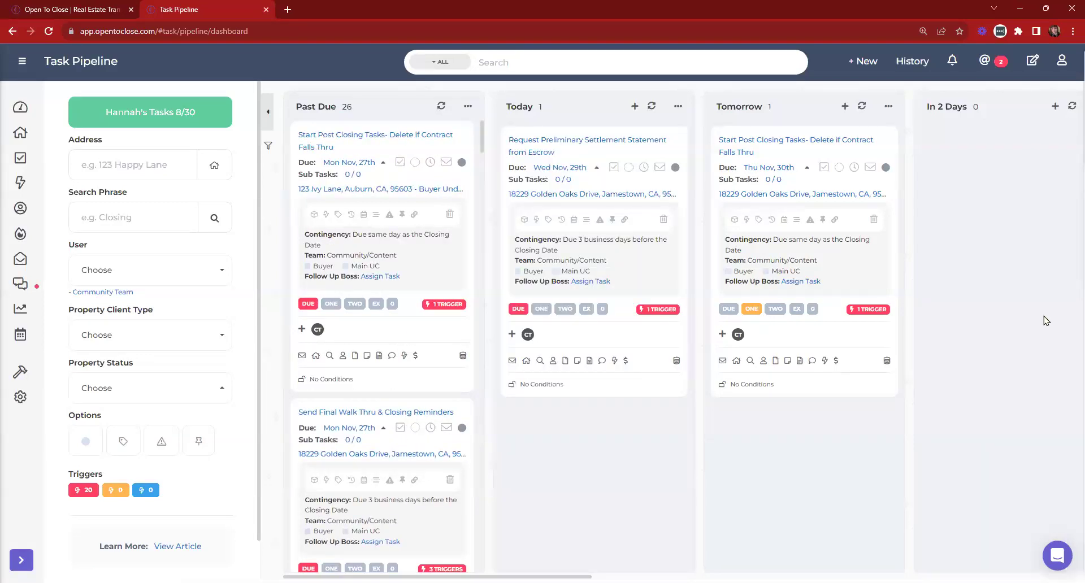
# Collapse the Past Due column and hide Assigned To and Task Attributes on the task cards.
pyautogui.click(382, 111)
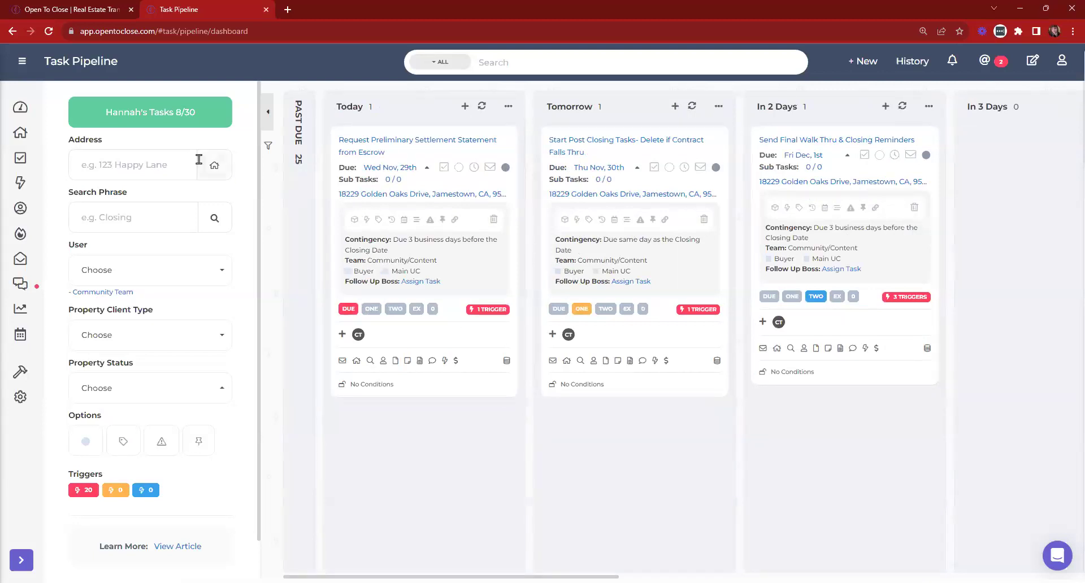
pyautogui.click(268, 146)
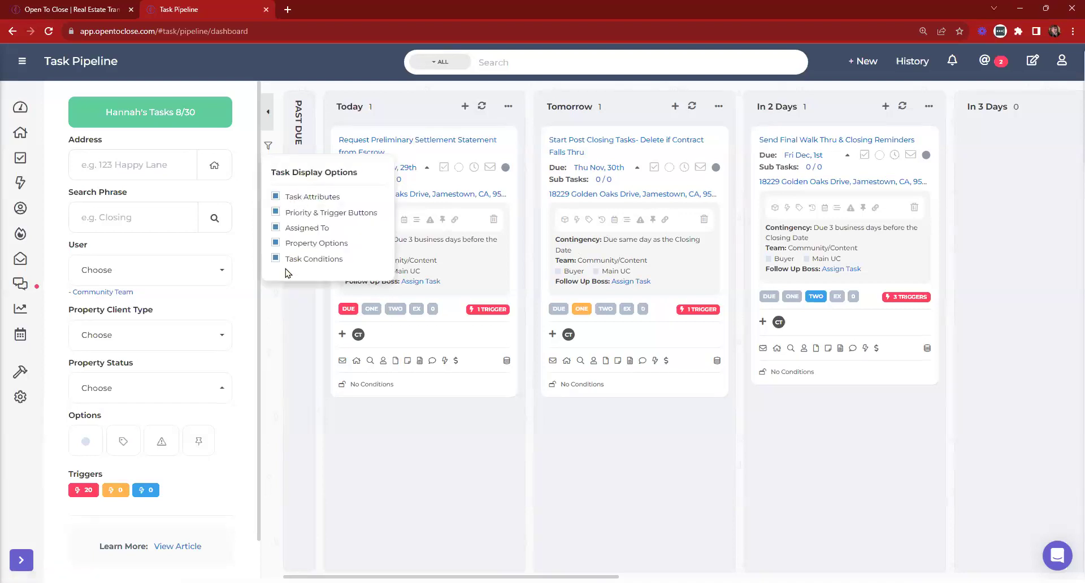
pyautogui.click(276, 229)
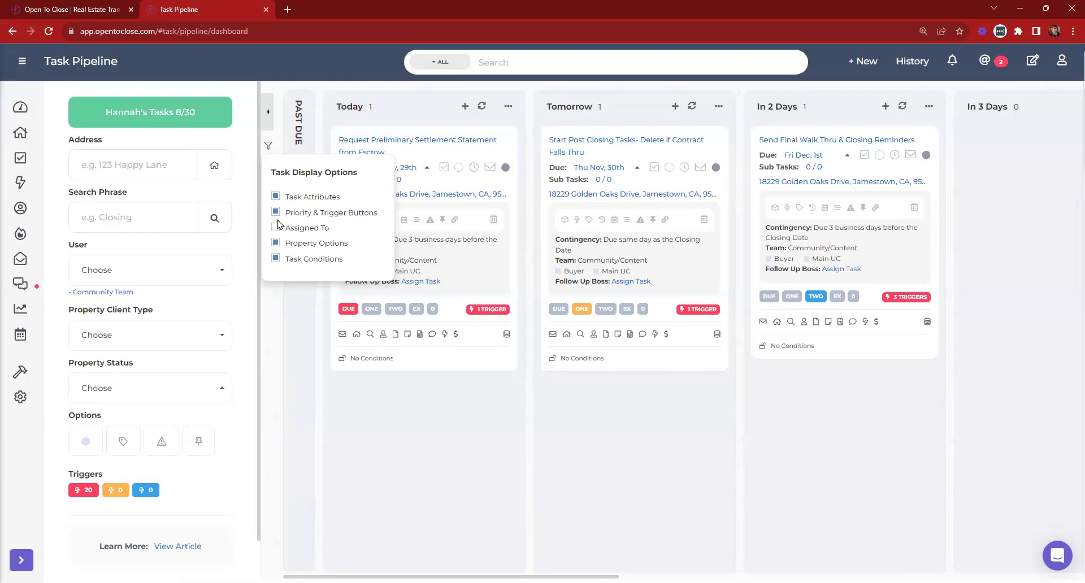
pyautogui.click(275, 197)
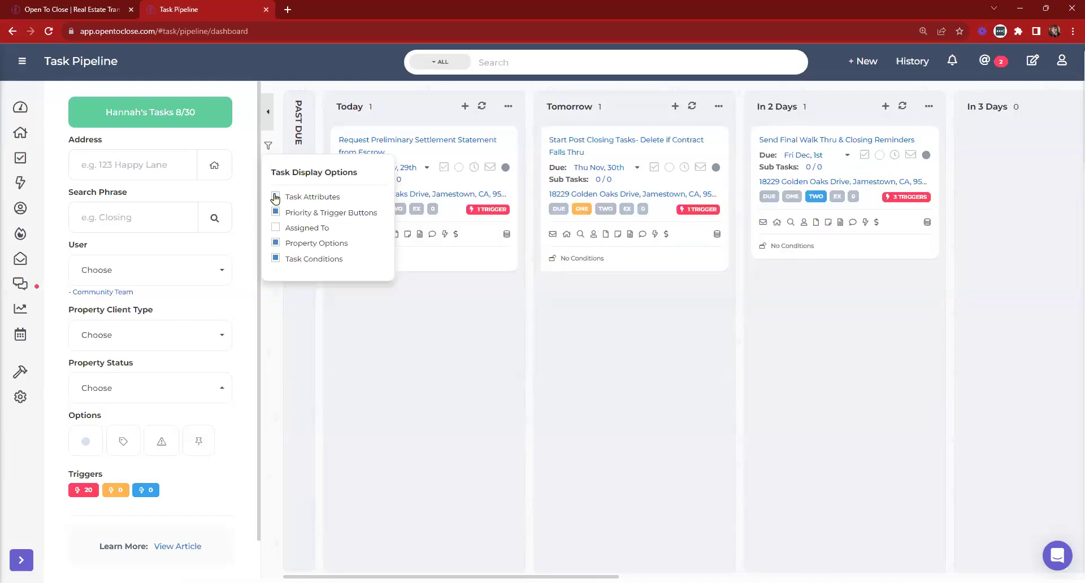
pyautogui.click(276, 197)
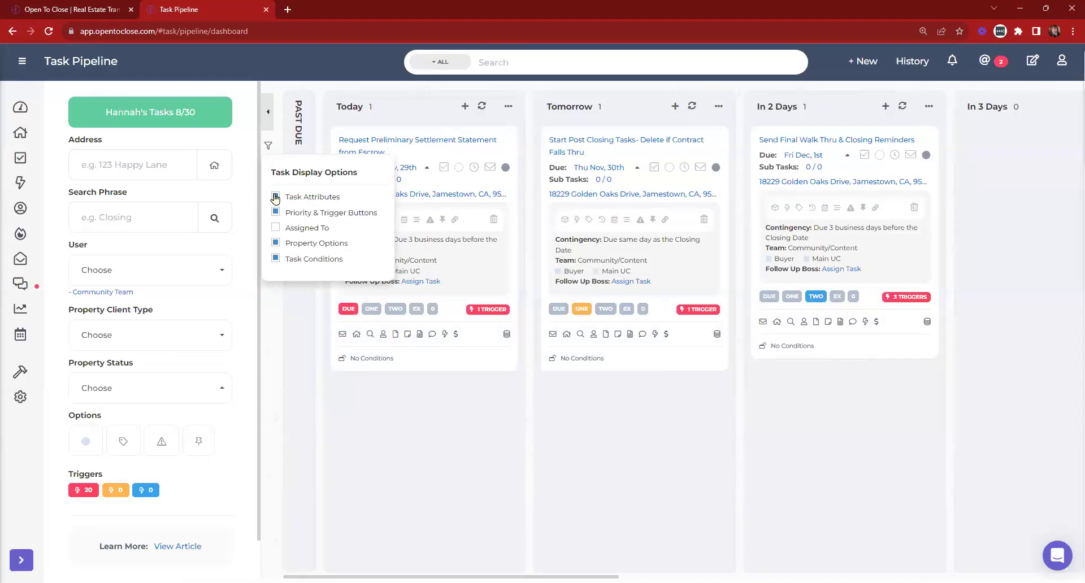
pyautogui.click(275, 197)
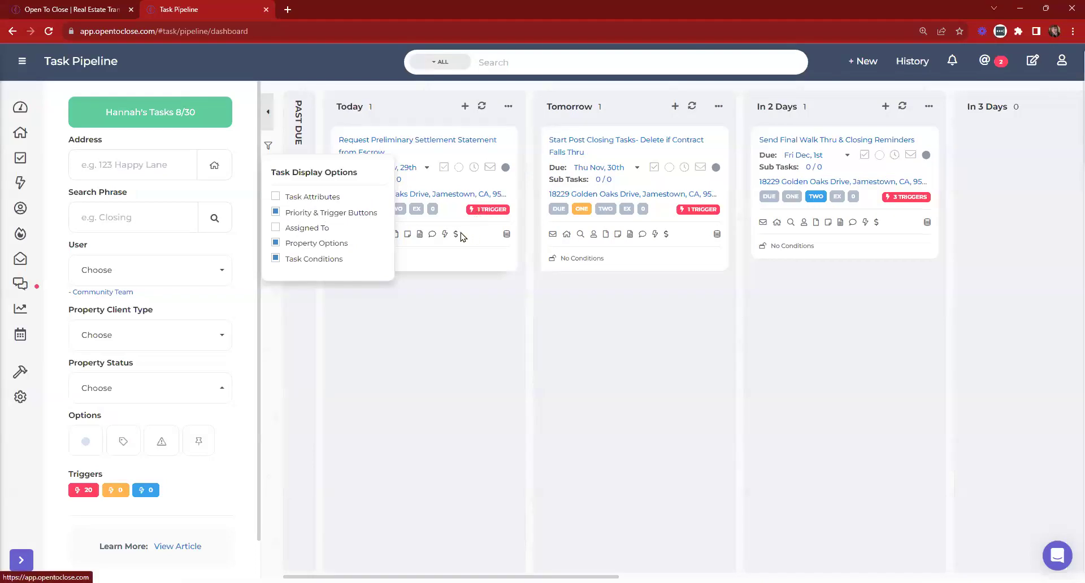
pyautogui.click(268, 145)
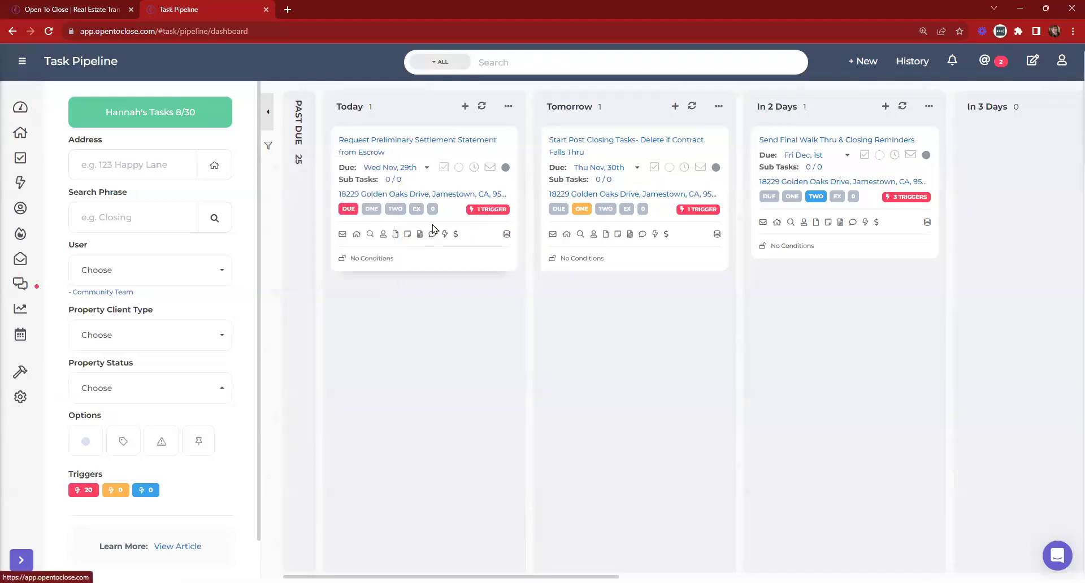
# Look through the property details of the preliminary settlement statement task and close them.
pyautogui.click(506, 237)
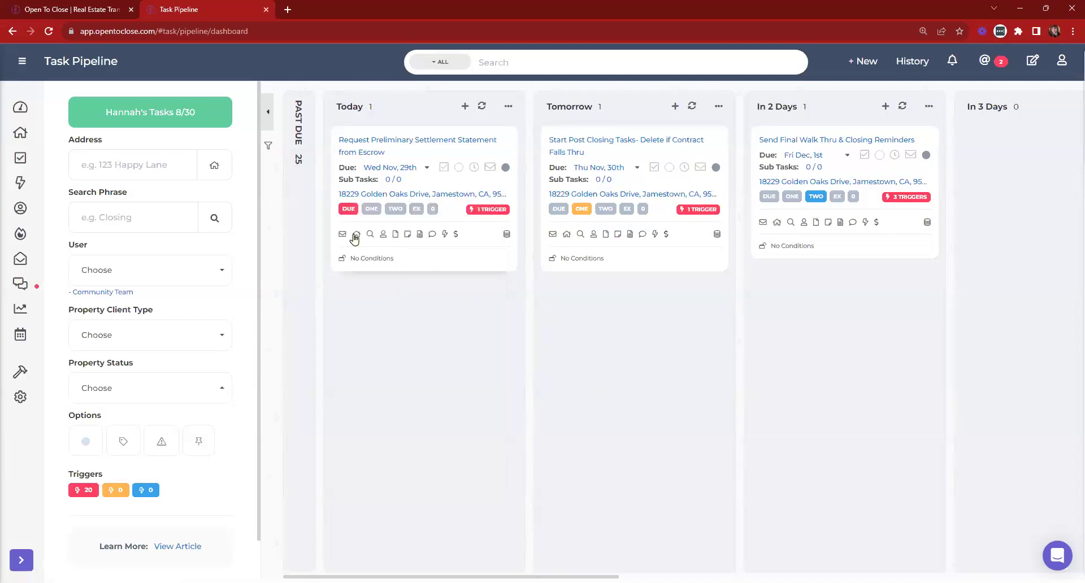
pyautogui.click(358, 235)
pyautogui.scroll(-15, 354, 232)
pyautogui.scroll(15, 382, 385)
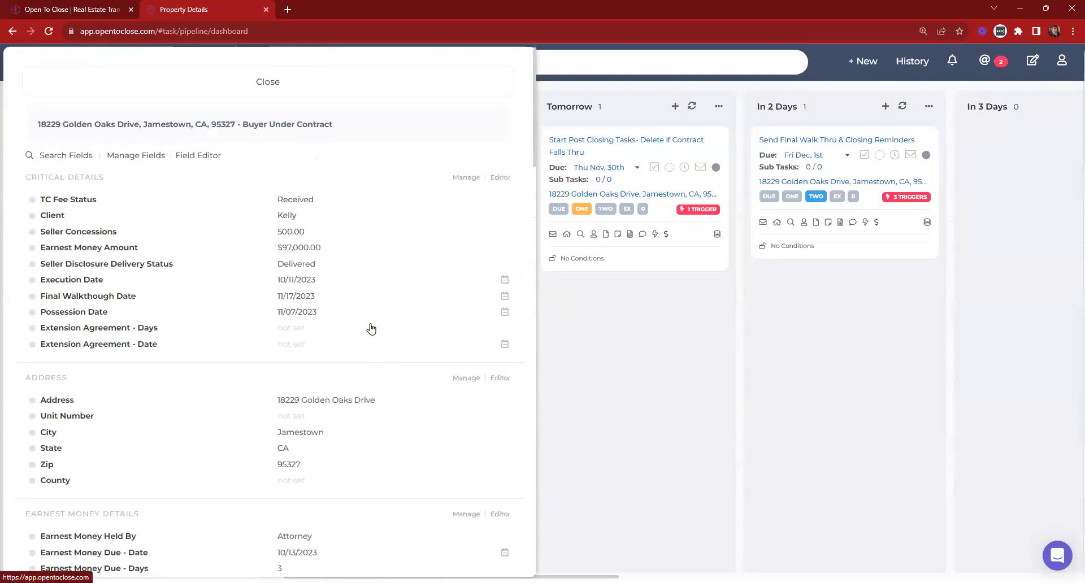
pyautogui.click(273, 84)
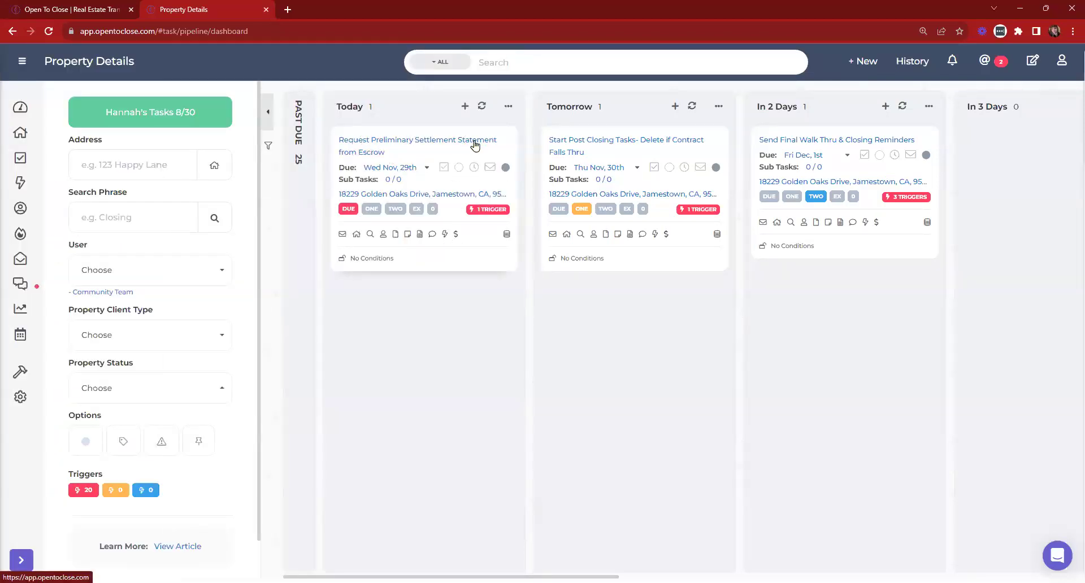
# Inspect the email trigger of the preliminary settlement statement task, checking its rendered message and missing merge items.
pyautogui.click(479, 209)
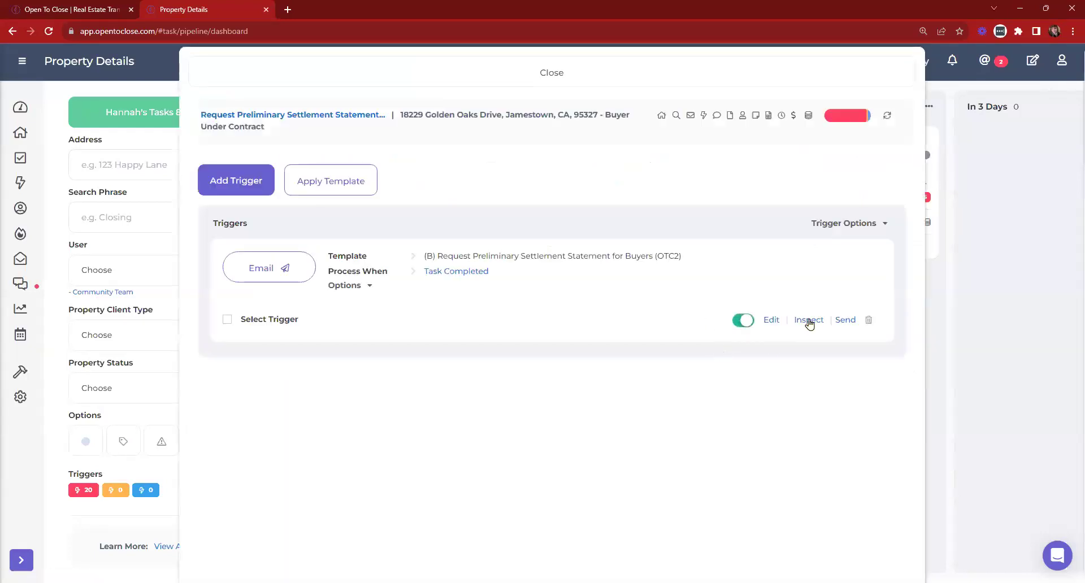
pyautogui.click(809, 320)
pyautogui.scroll(-4, 320, 202)
pyautogui.moveTo(165, 354); pyautogui.dragTo(2, 340)
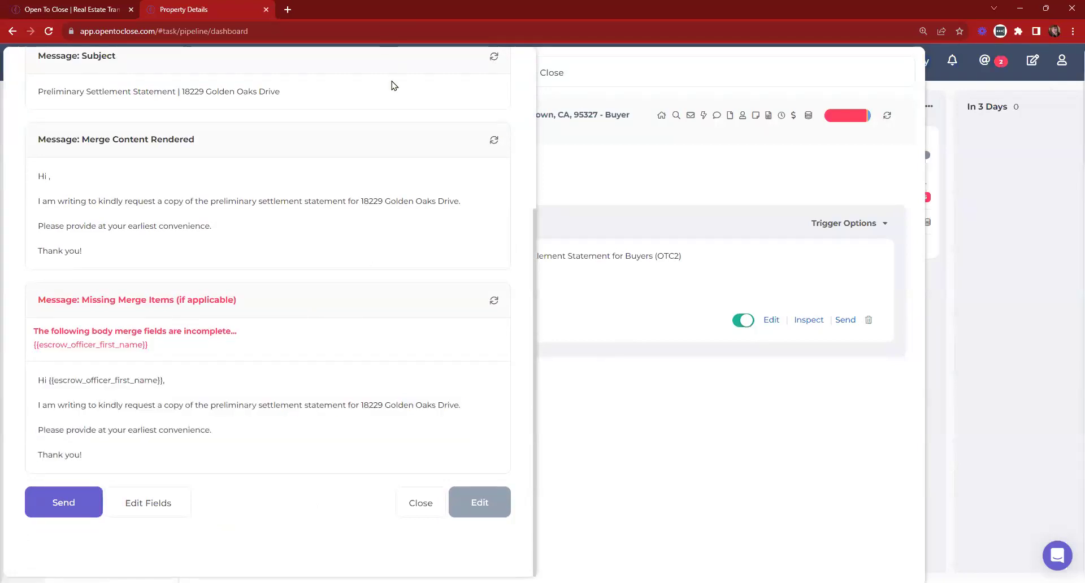
pyautogui.scroll(4, 415, 126)
pyautogui.click(508, 87)
# Find an existing contact by first name and add it to the property's contacts.
pyautogui.click(741, 117)
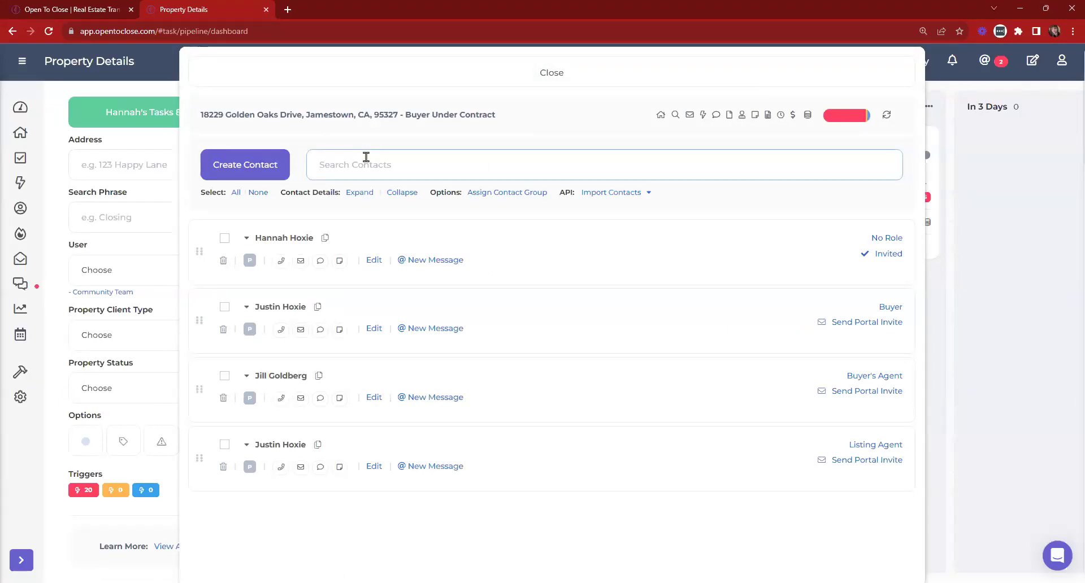
pyautogui.write('kelly')
pyautogui.click(345, 208)
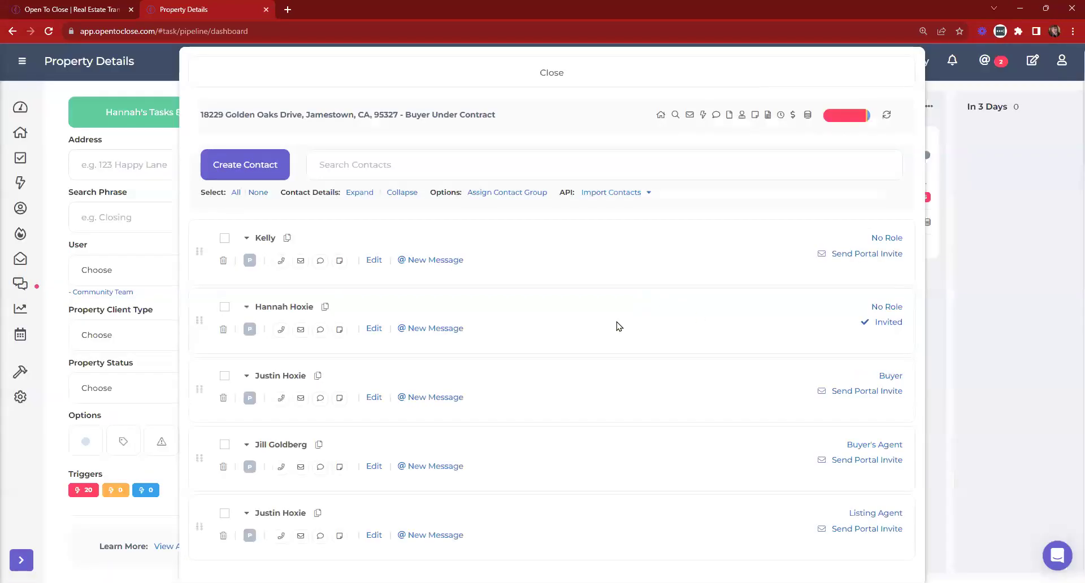
# Assign the Escrow Officer role to the newly added contact and close the property's contacts.
pyautogui.click(880, 239)
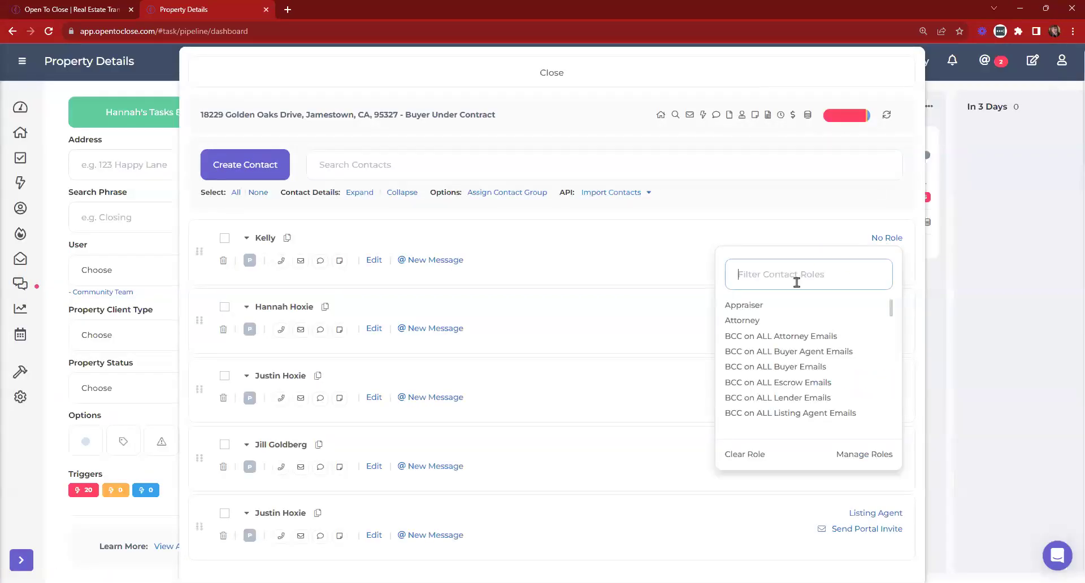
pyautogui.write('er')
pyautogui.press('BackSpace')
pyautogui.press('BackSpace')
pyautogui.write('escr')
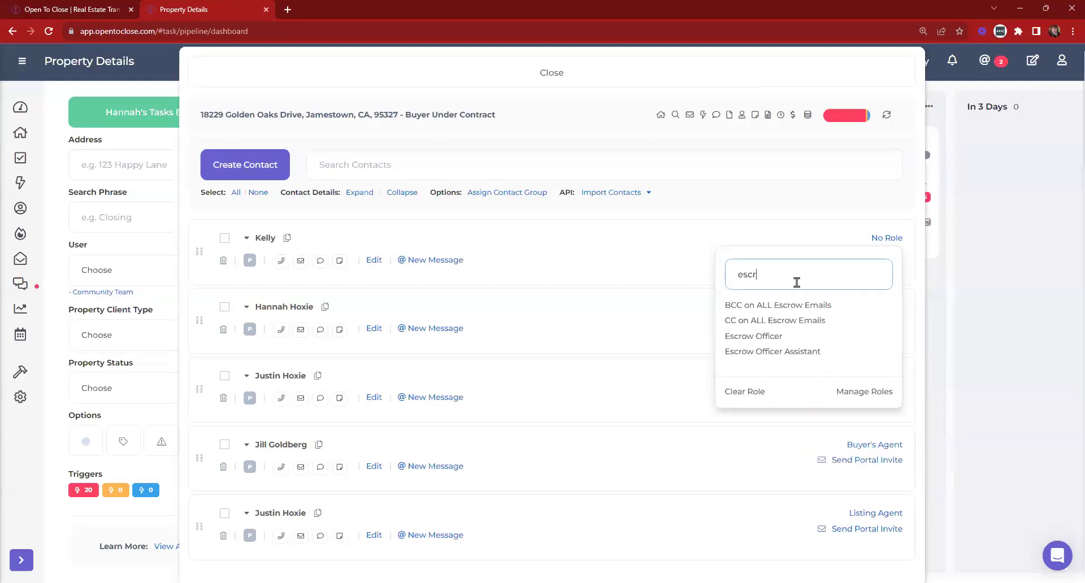
pyautogui.click(754, 336)
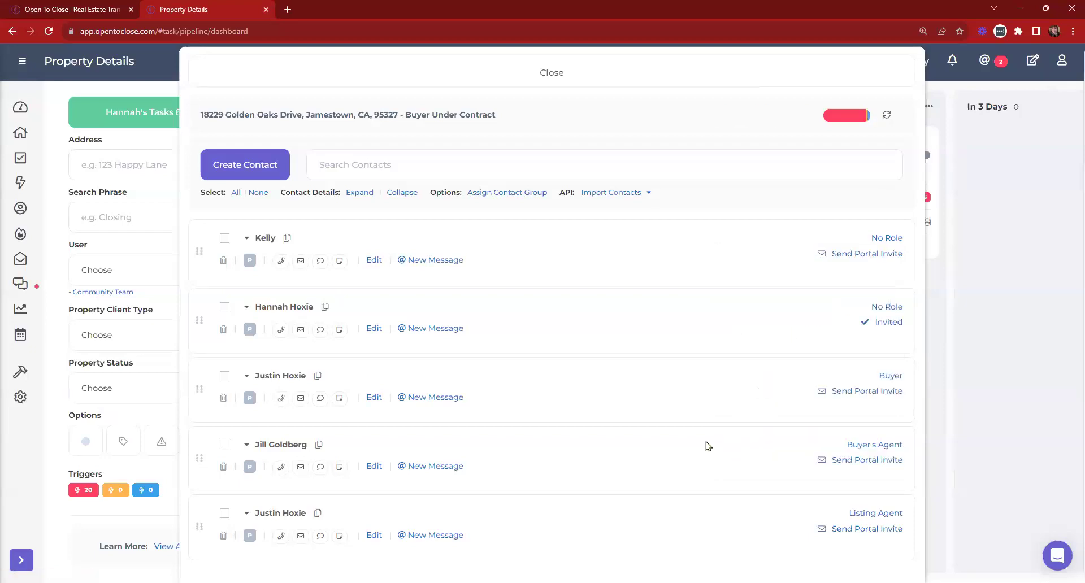
pyautogui.click(563, 71)
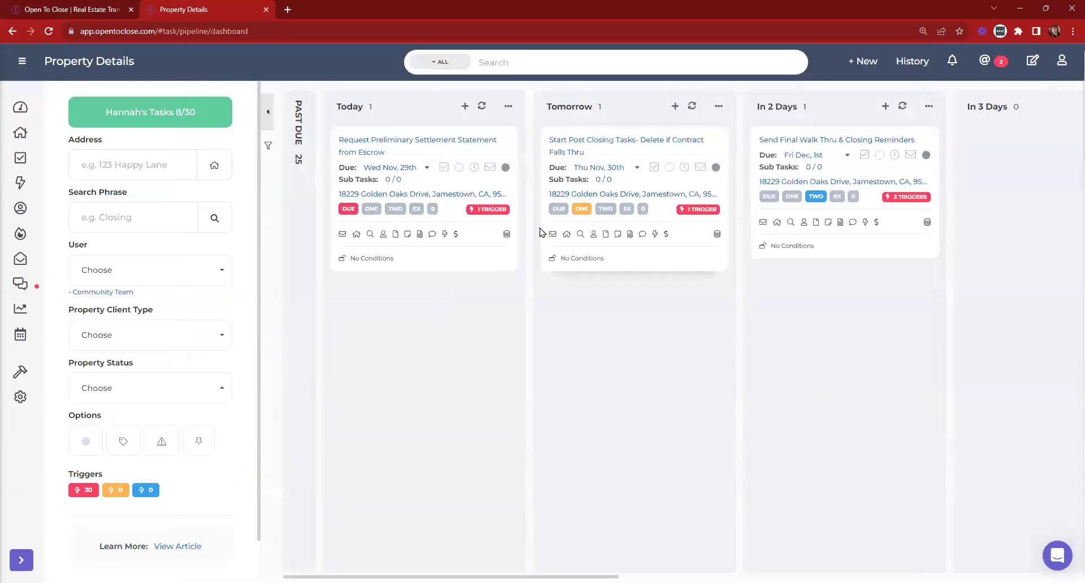
# Inspect the preliminary settlement email trigger again to check its recipients and merged message.
pyautogui.click(486, 210)
pyautogui.click(806, 324)
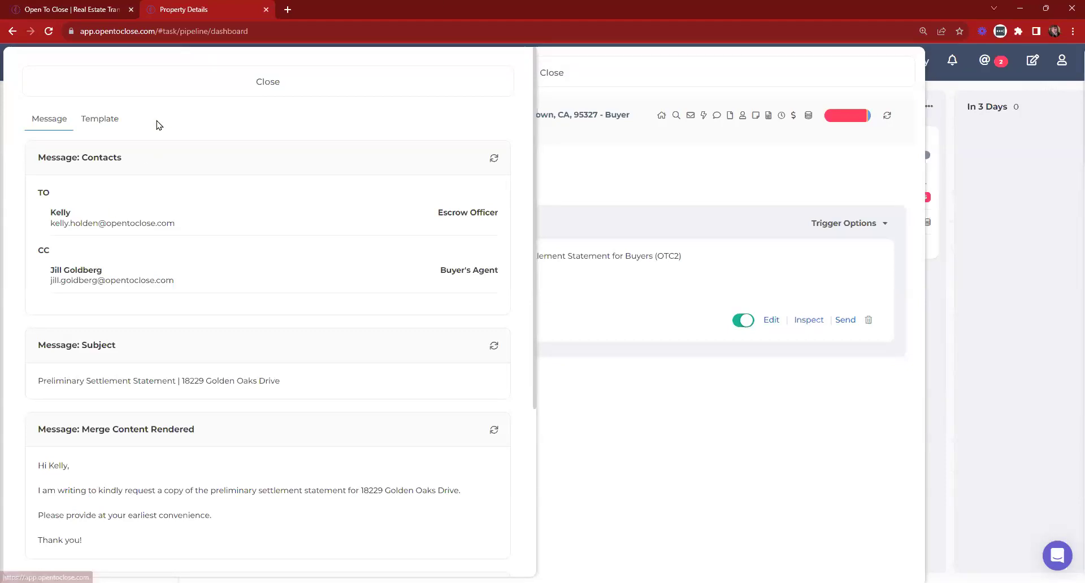
pyautogui.click(446, 79)
pyautogui.click(471, 76)
# Look over the Dashboard, Properties, Task Pipeline and Trigger Pipeline pages, ending on the Task Pipeline.
pyautogui.click(20, 107)
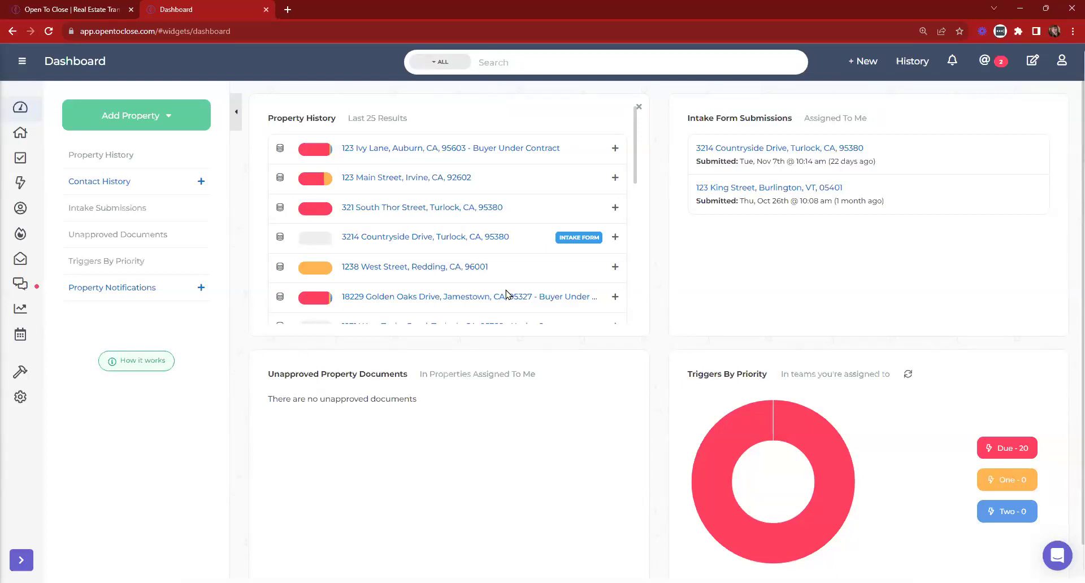
pyautogui.click(14, 136)
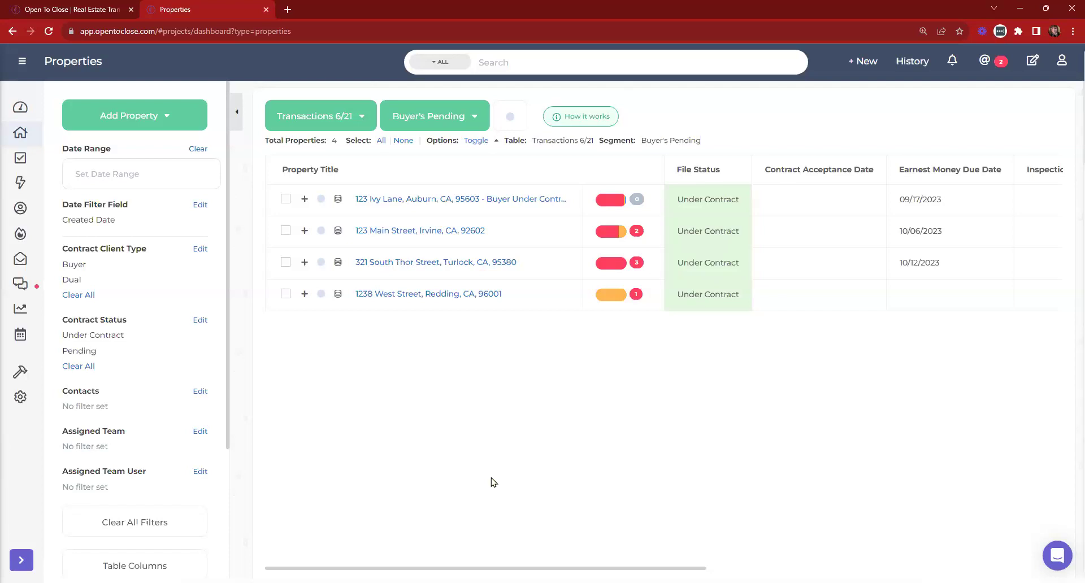
pyautogui.click(22, 159)
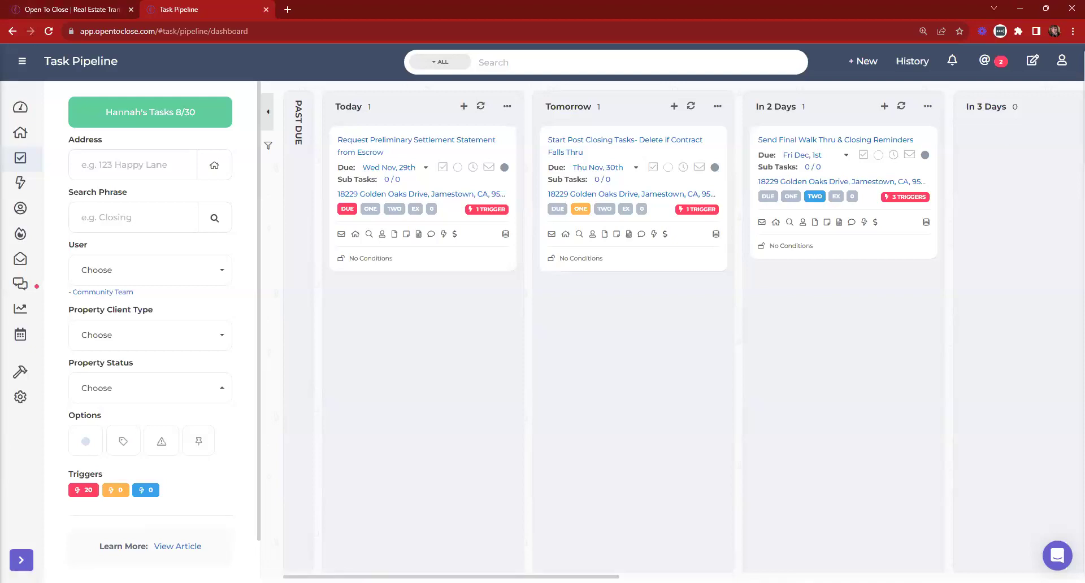
pyautogui.click(16, 113)
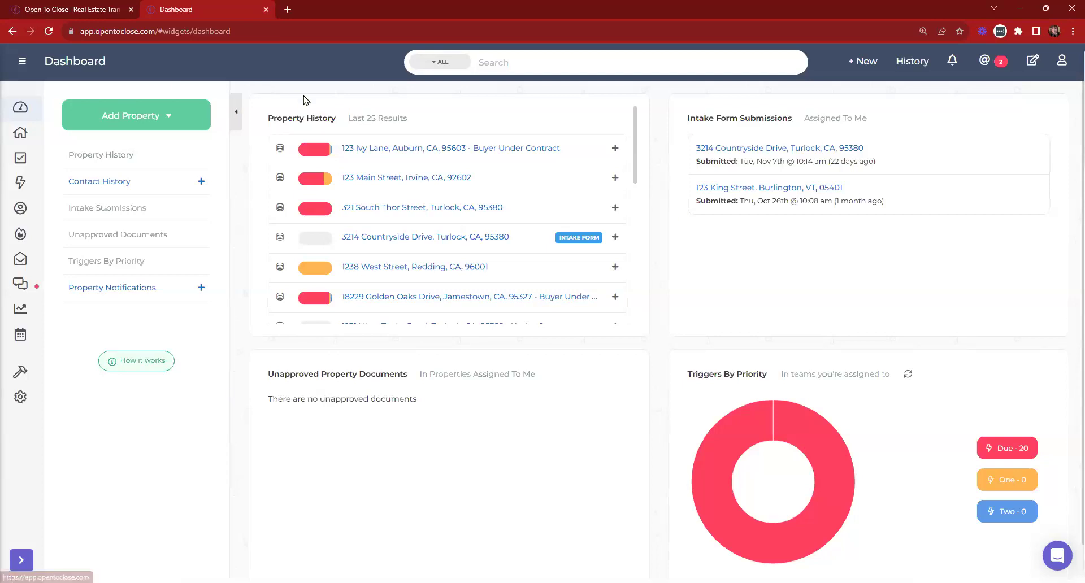
pyautogui.click(19, 159)
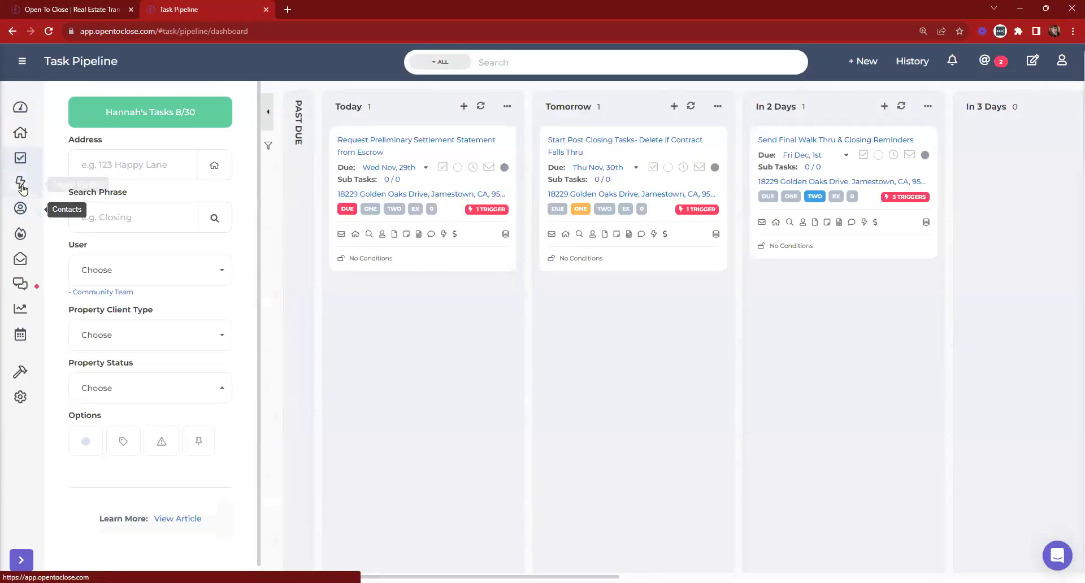
pyautogui.click(21, 186)
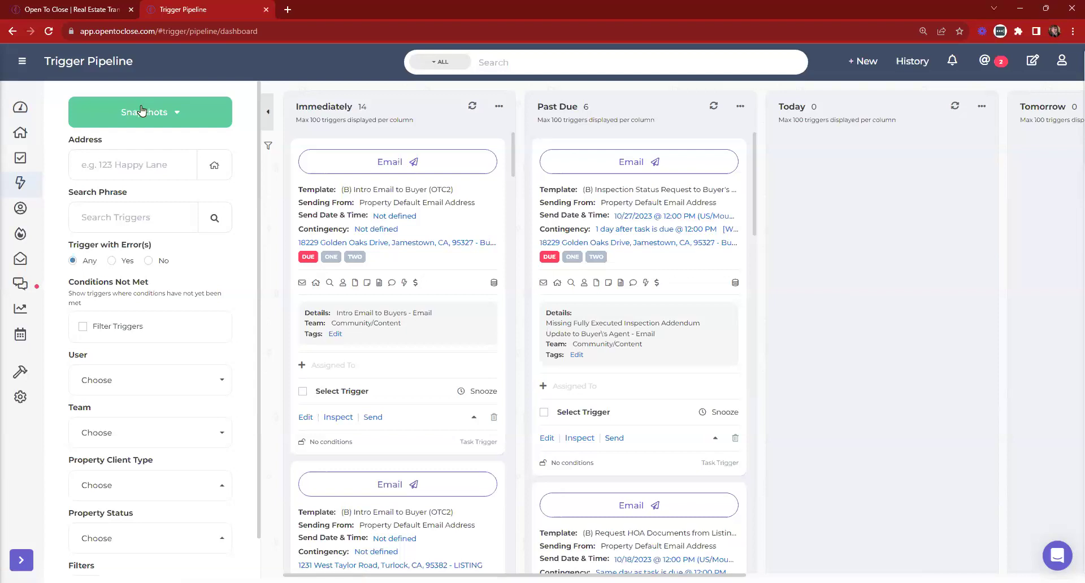
pyautogui.click(20, 161)
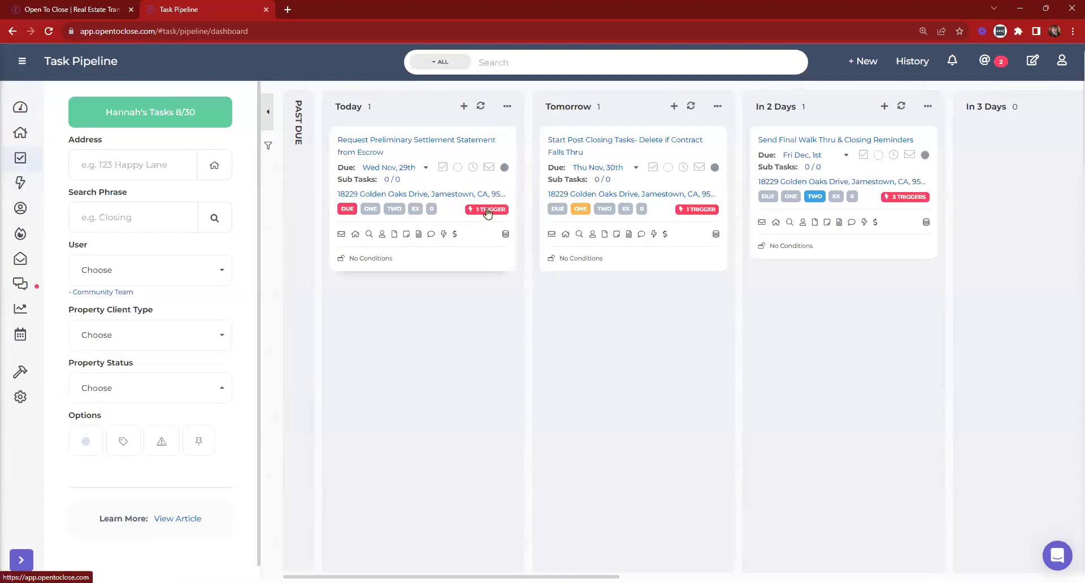
# Review the list of due triggers by priority from the task pipeline and close it.
pyautogui.scroll(-1, 184, 350)
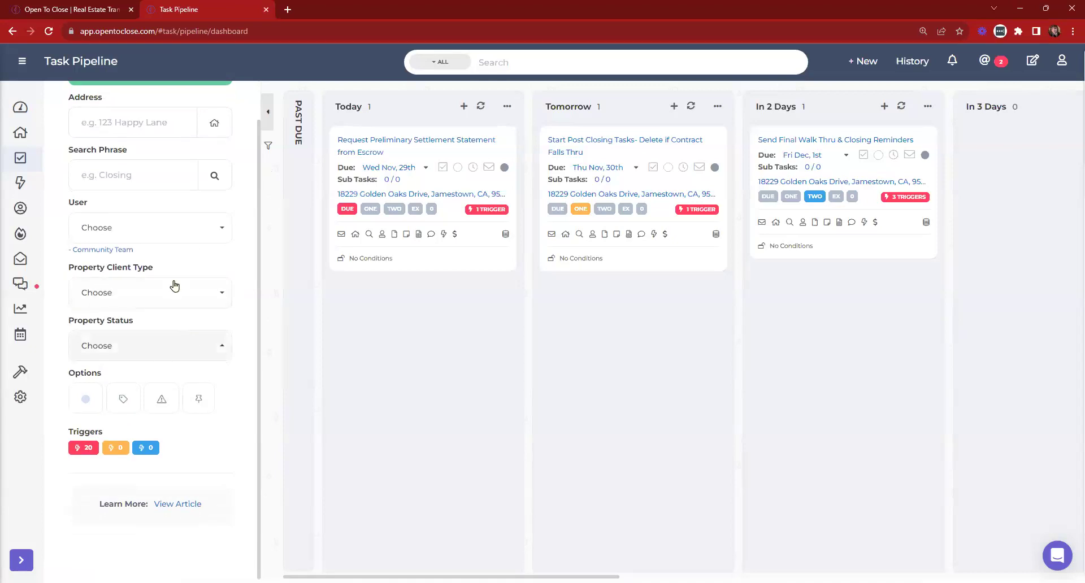
pyautogui.click(85, 449)
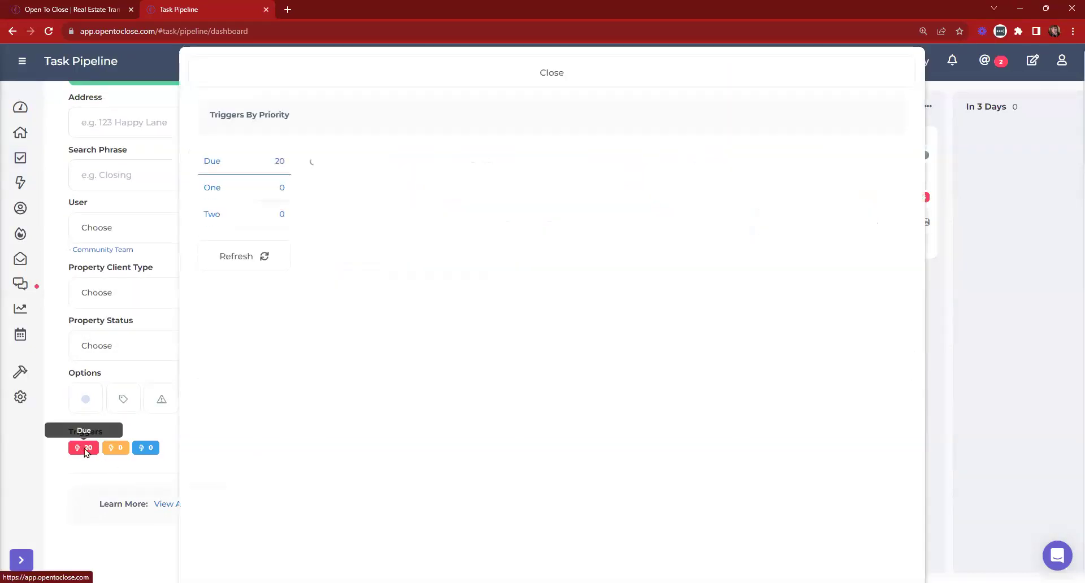
pyautogui.scroll(-5, 508, 262)
pyautogui.scroll(-10, 508, 262)
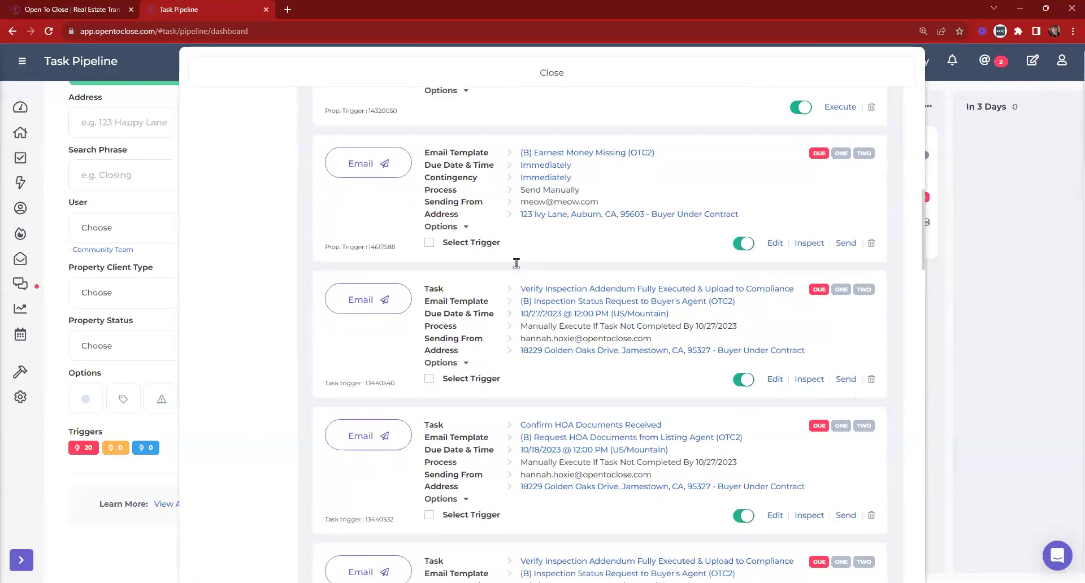
pyautogui.scroll(15, 515, 261)
pyautogui.click(427, 79)
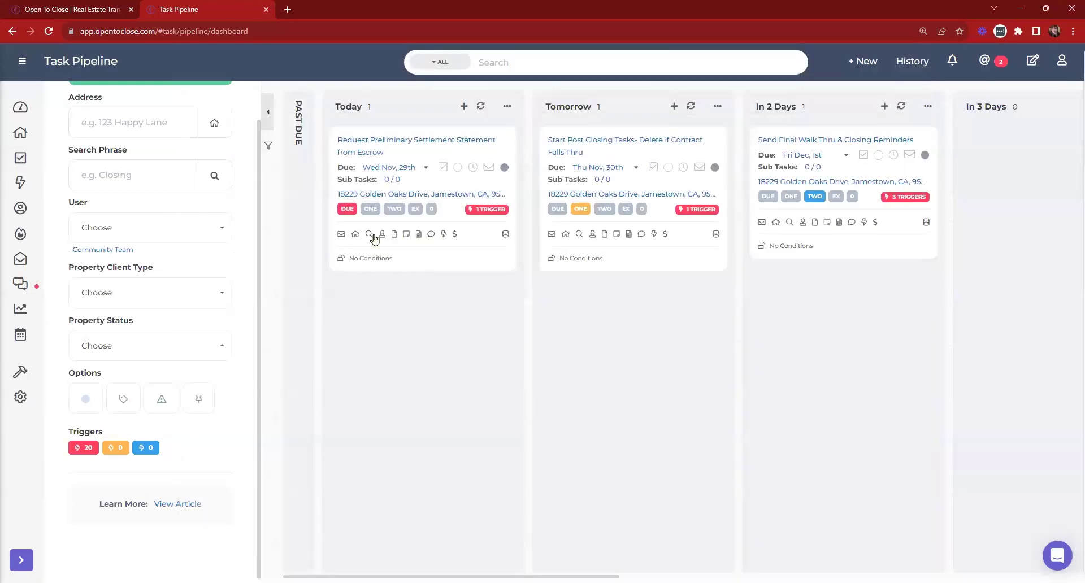
pyautogui.scroll(2, 136, 339)
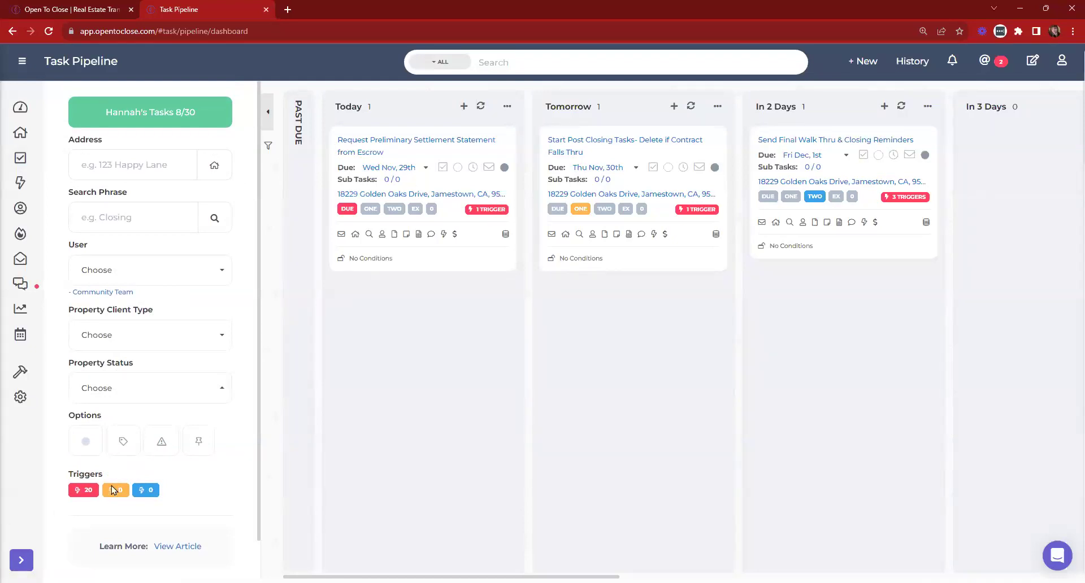
# Recheck the due triggers by priority, close the list and return to the Dashboard overview.
pyautogui.click(83, 491)
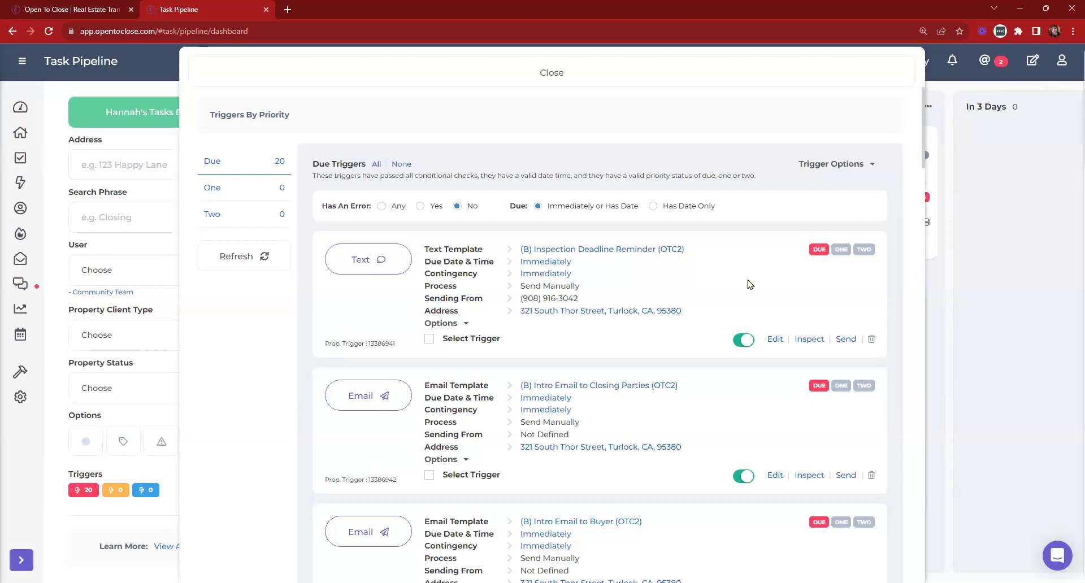
pyautogui.click(339, 71)
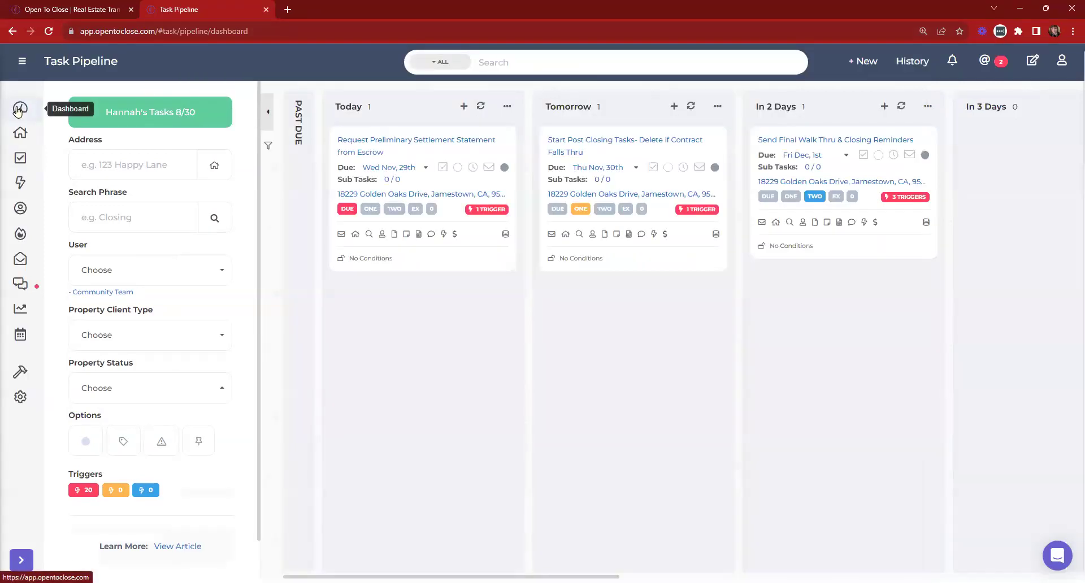
pyautogui.click(19, 108)
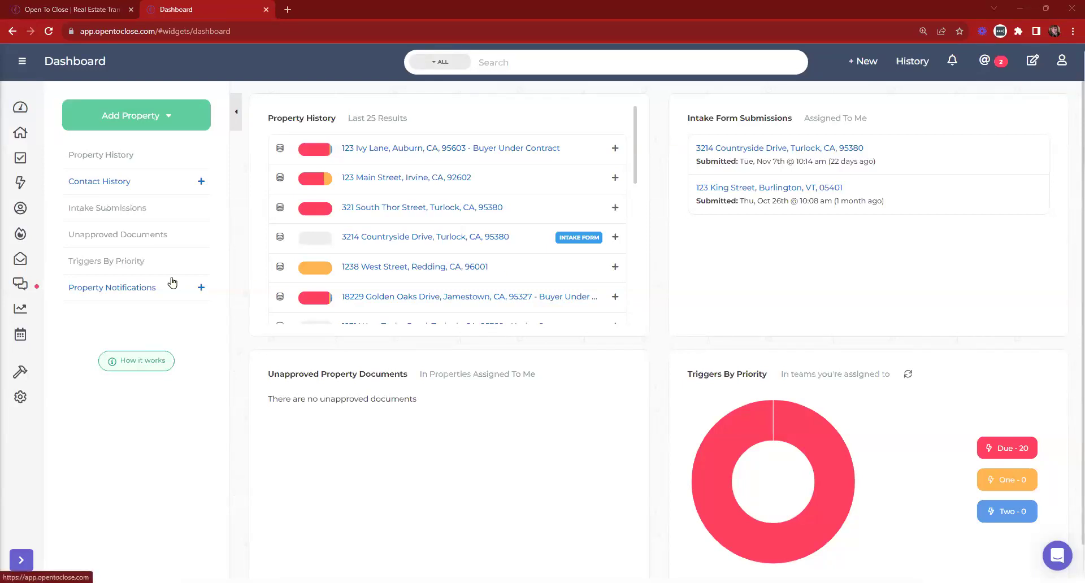
pyautogui.click(20, 398)
pyautogui.click(20, 398)
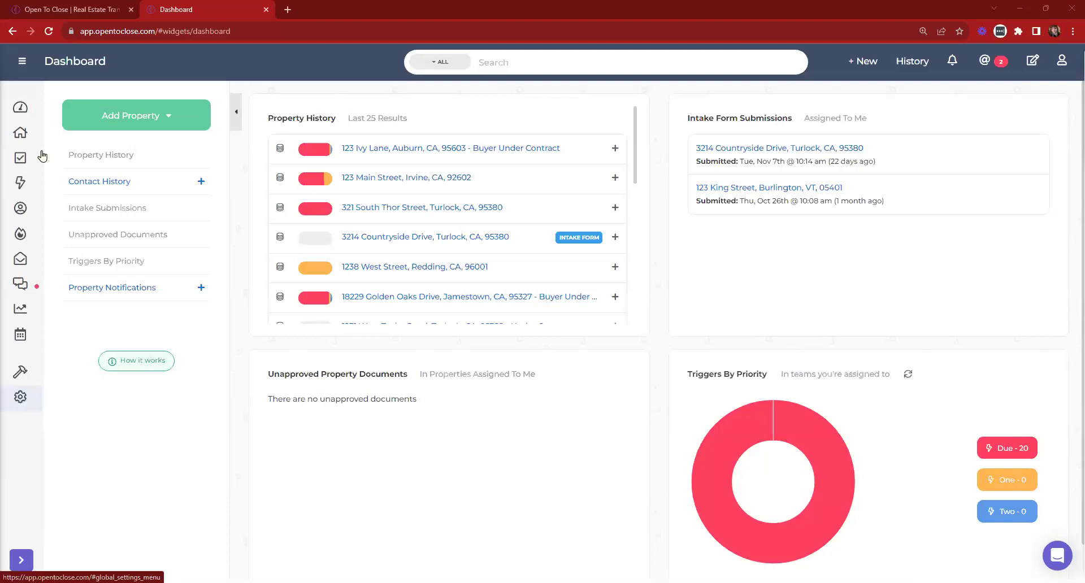
# Examine the personal details of the first contact in Contacts and close its record.
pyautogui.click(21, 208)
pyautogui.click(368, 209)
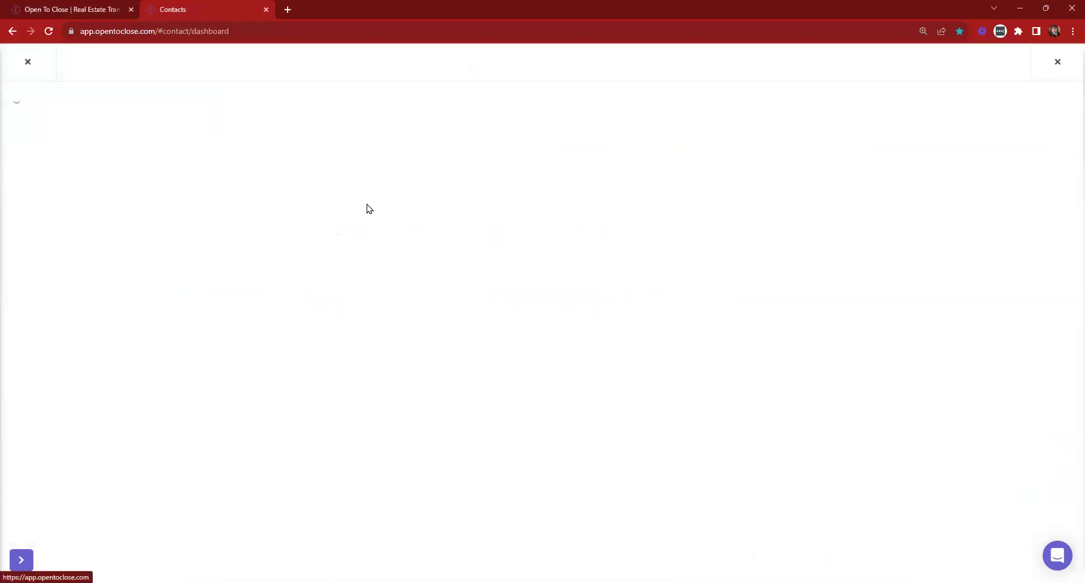
pyautogui.doubleClick(40, 251)
pyautogui.moveTo(34, 251); pyautogui.dragTo(31, 235)
pyautogui.click(37, 231)
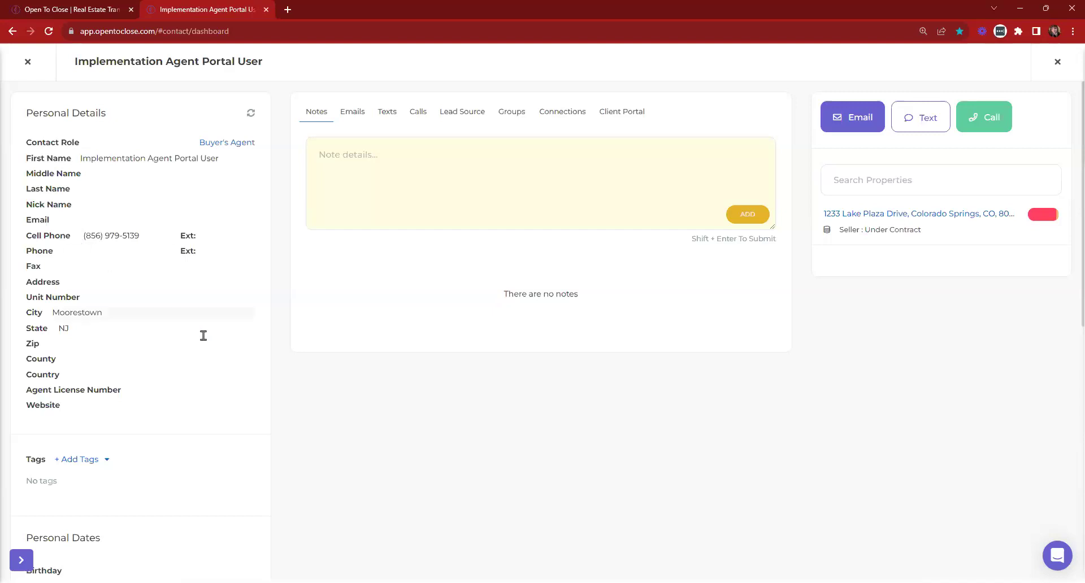
pyautogui.click(27, 61)
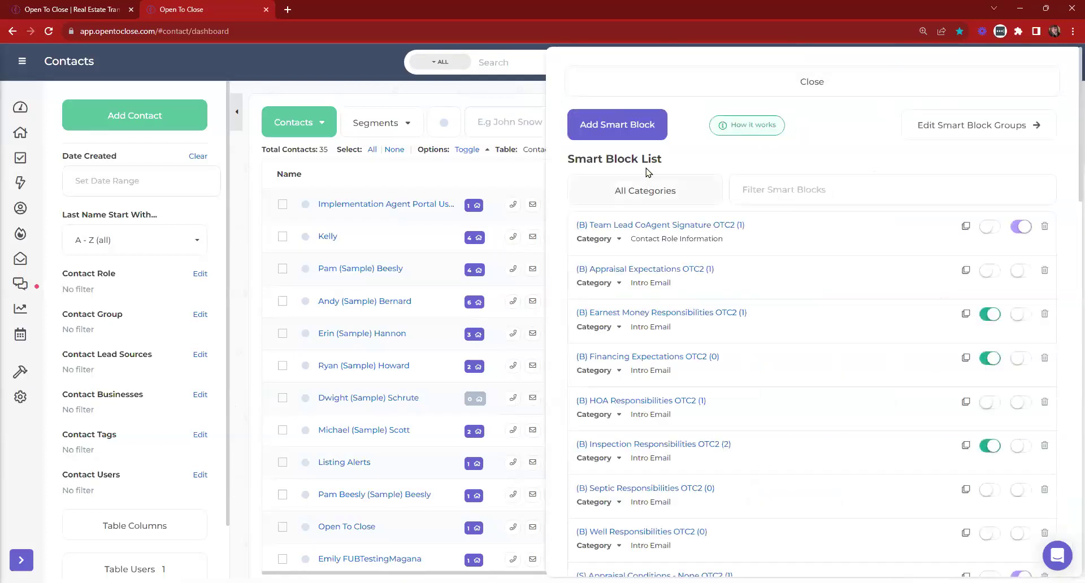
pyautogui.click(633, 135)
pyautogui.click(616, 182)
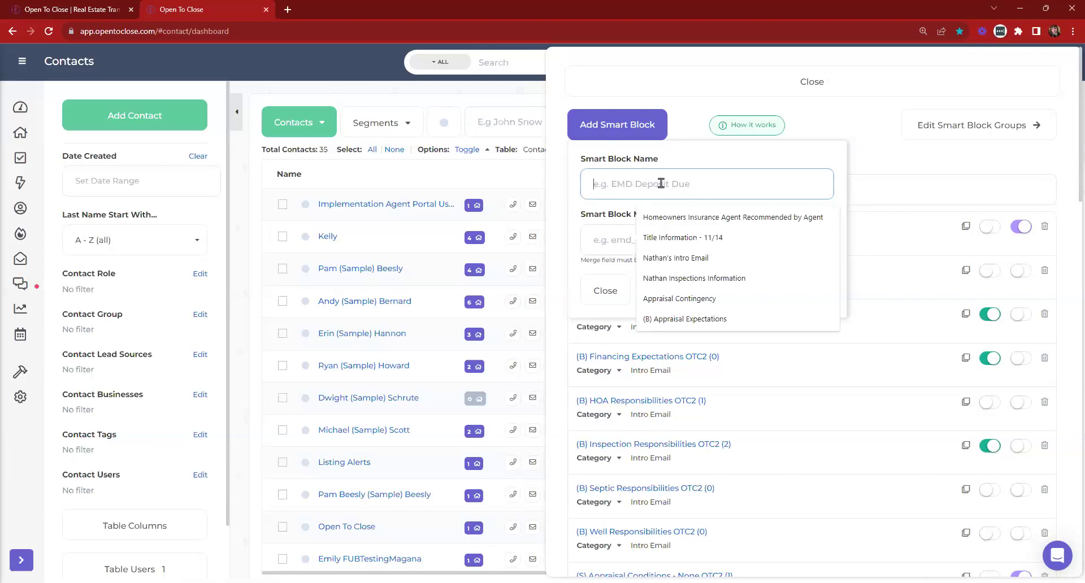
pyautogui.click(882, 157)
pyautogui.click(607, 287)
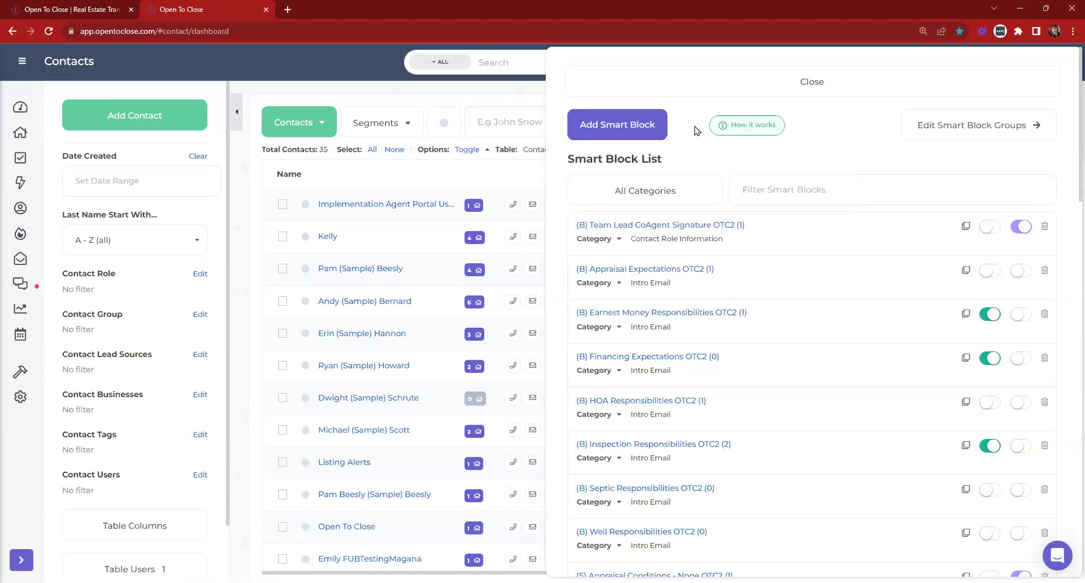
pyautogui.click(644, 134)
pyautogui.click(690, 83)
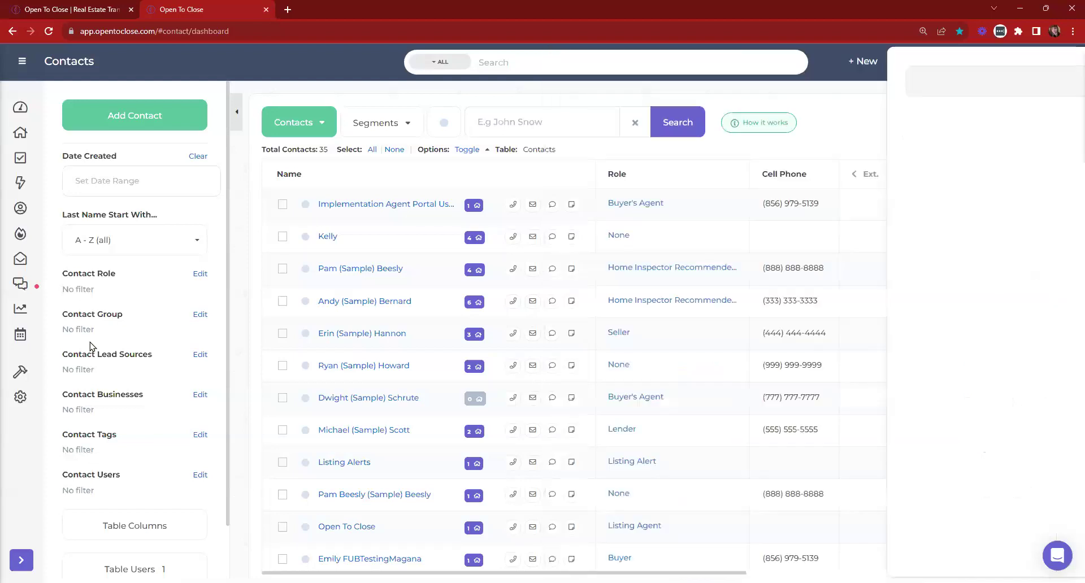
# Search the email templates for "intro", clear the search and open the (B) Intro Email to Buyer (OTC2) template for editing.
pyautogui.moveTo(20, 397)
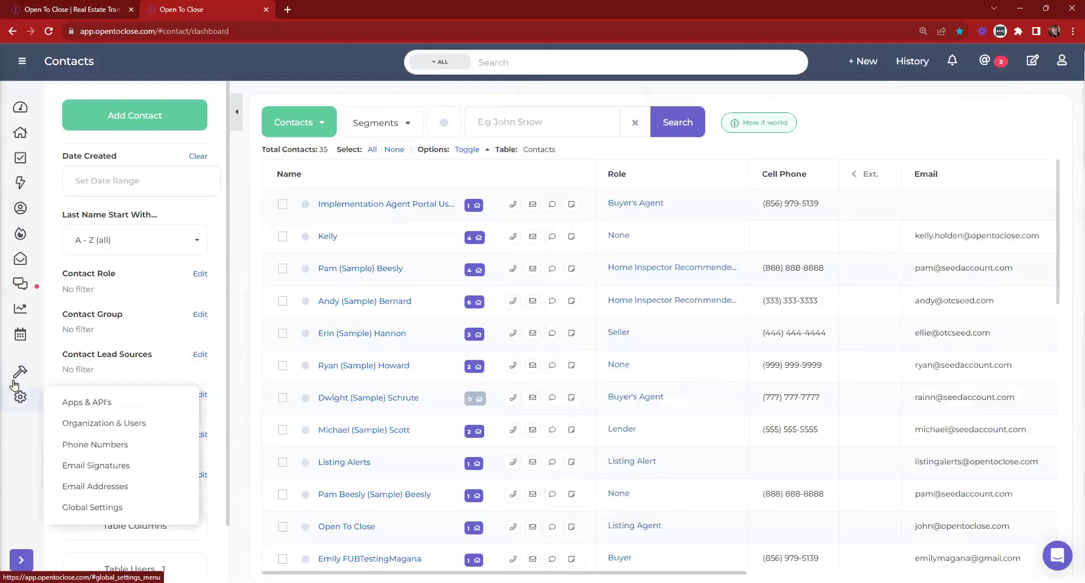
pyautogui.click(76, 377)
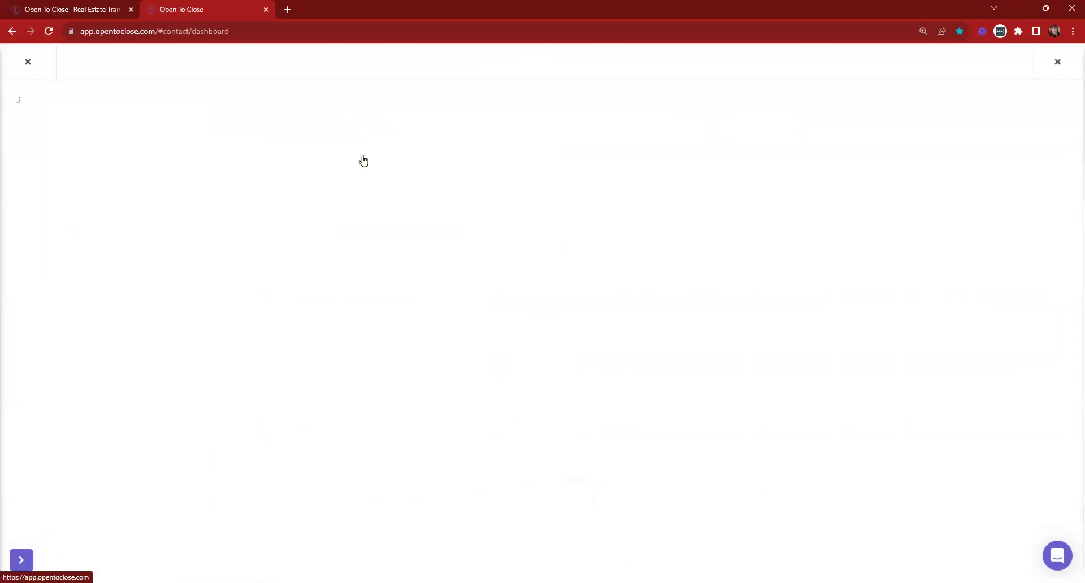
pyautogui.write('intro')
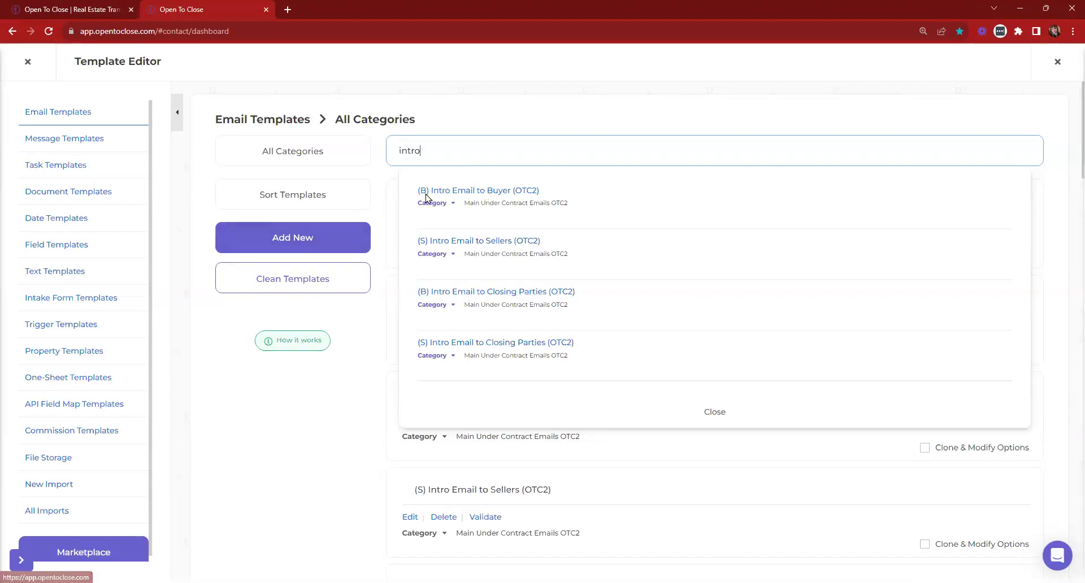
pyautogui.press('BackSpace')
pyautogui.press('BackSpace')
pyautogui.press('BackSpace')
pyautogui.press('BackSpace')
pyautogui.press('BackSpace')
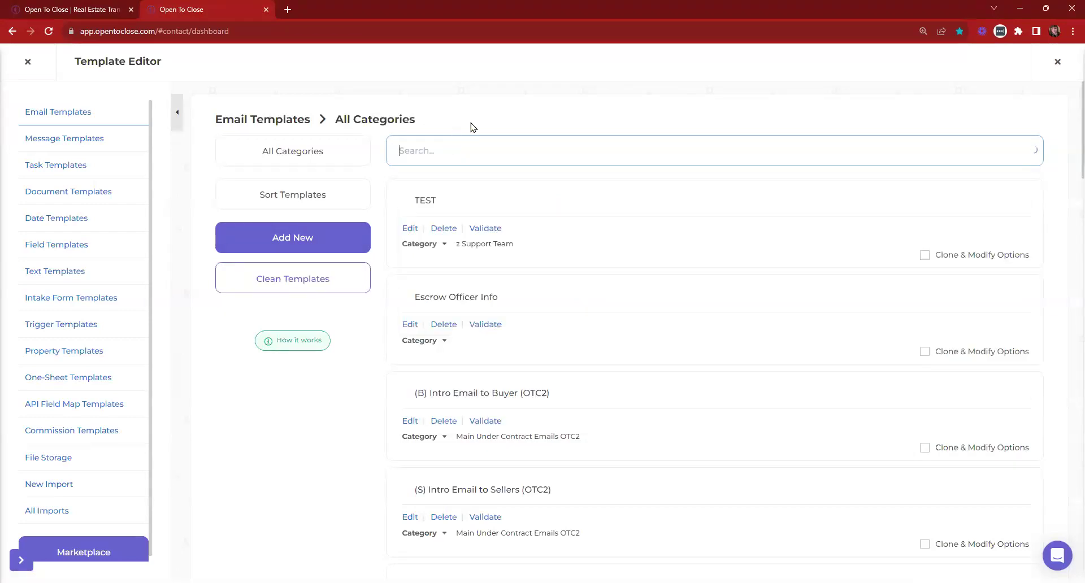
pyautogui.click(703, 443)
pyautogui.click(410, 421)
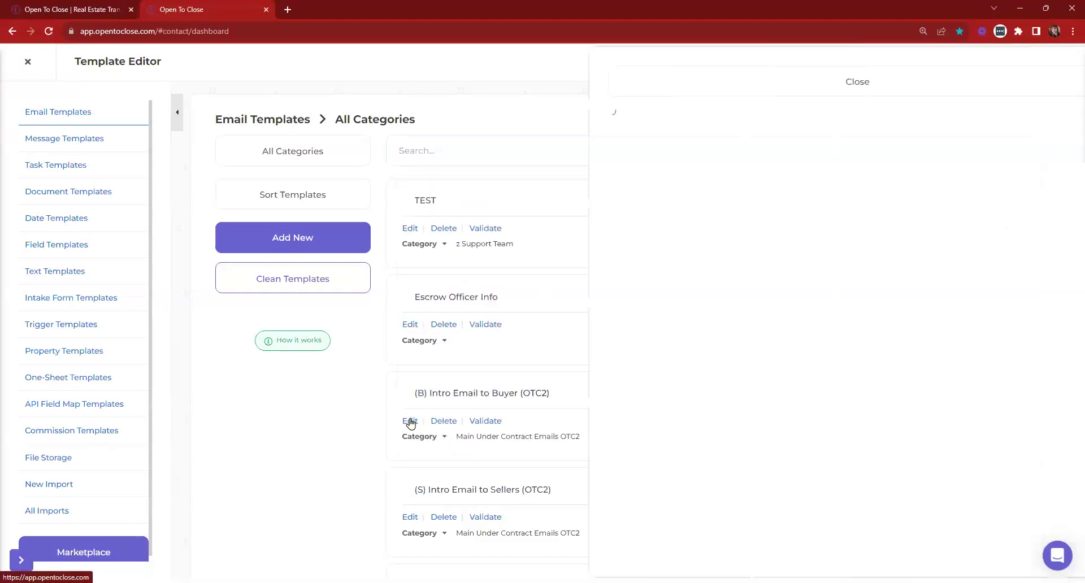
# Inspect the content and conditions of the smart_block_home_inspection_date_v2 smart block in the email body, then close its preview.
pyautogui.scroll(-6, 734, 326)
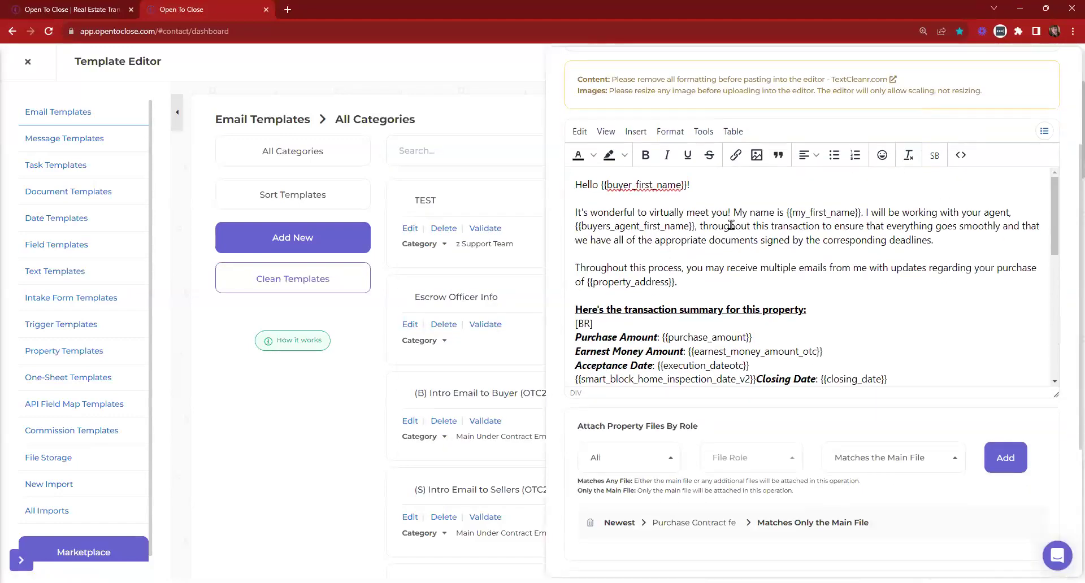
pyautogui.moveTo(749, 323); pyautogui.dragTo(581, 323)
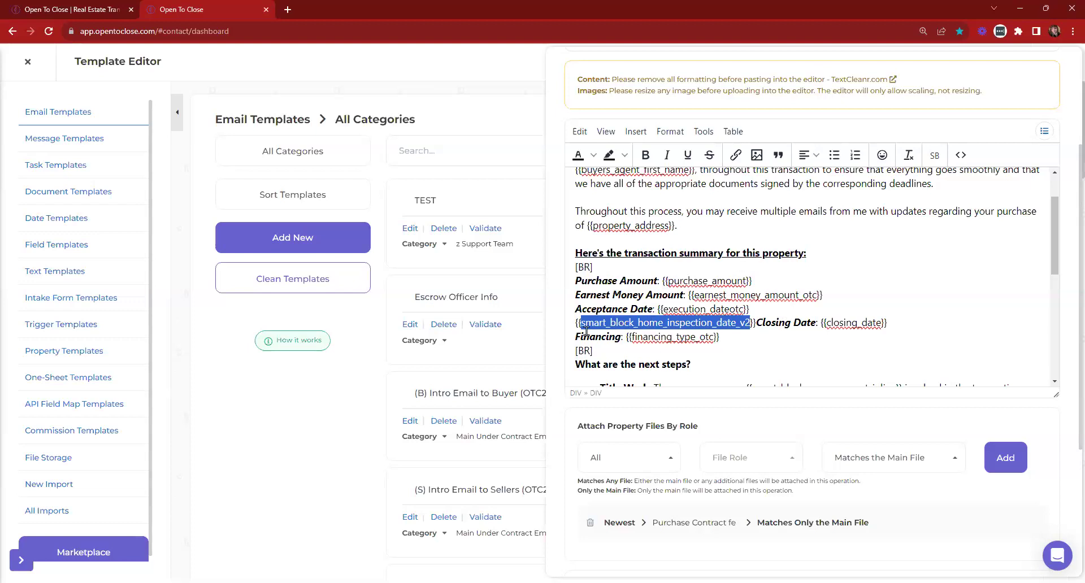
pyautogui.click(935, 157)
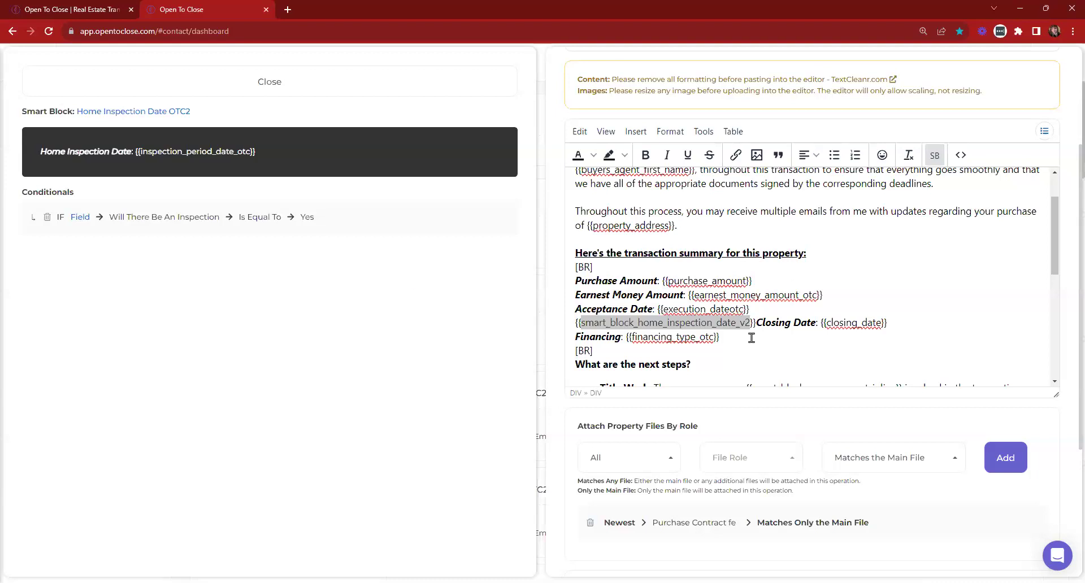
pyautogui.click(732, 337)
pyautogui.moveTo(713, 337); pyautogui.dragTo(631, 338)
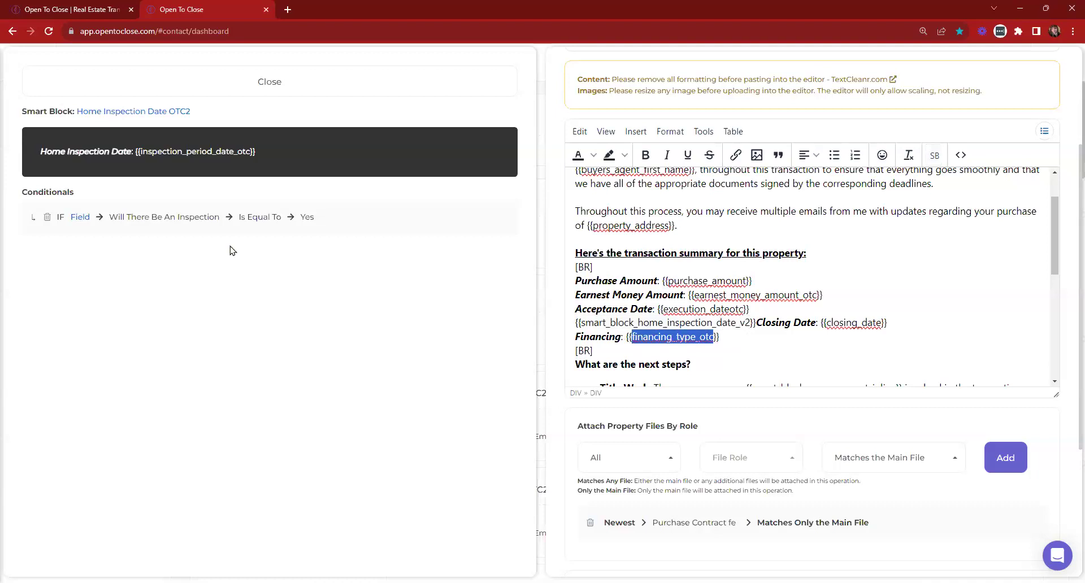
pyautogui.click(306, 94)
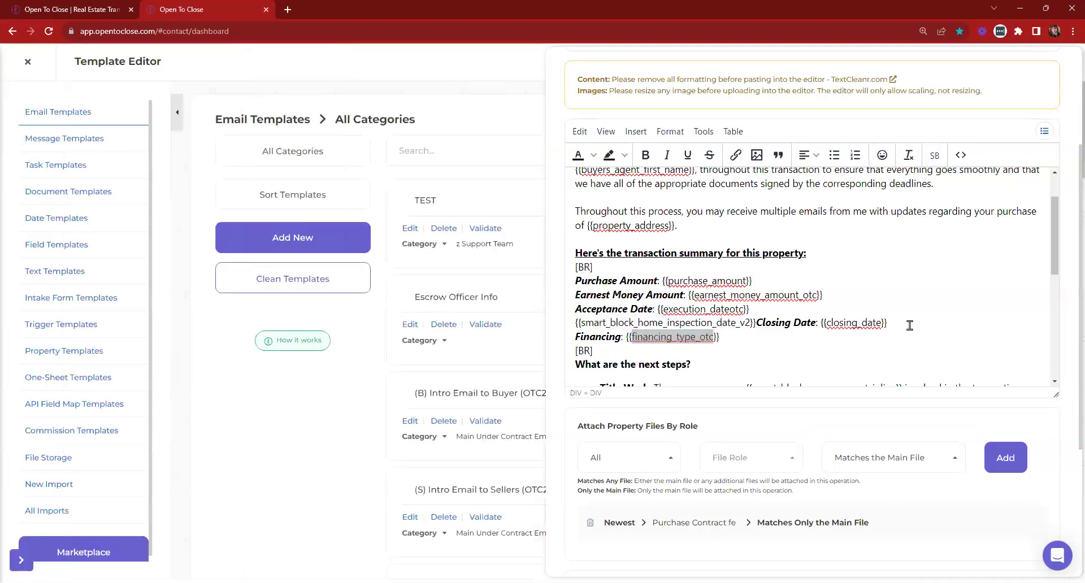
# Add a bold italic "Earnest Money Due Date:" line below Earnest Money Amount in the transaction summary and close the template.
pyautogui.click(873, 323)
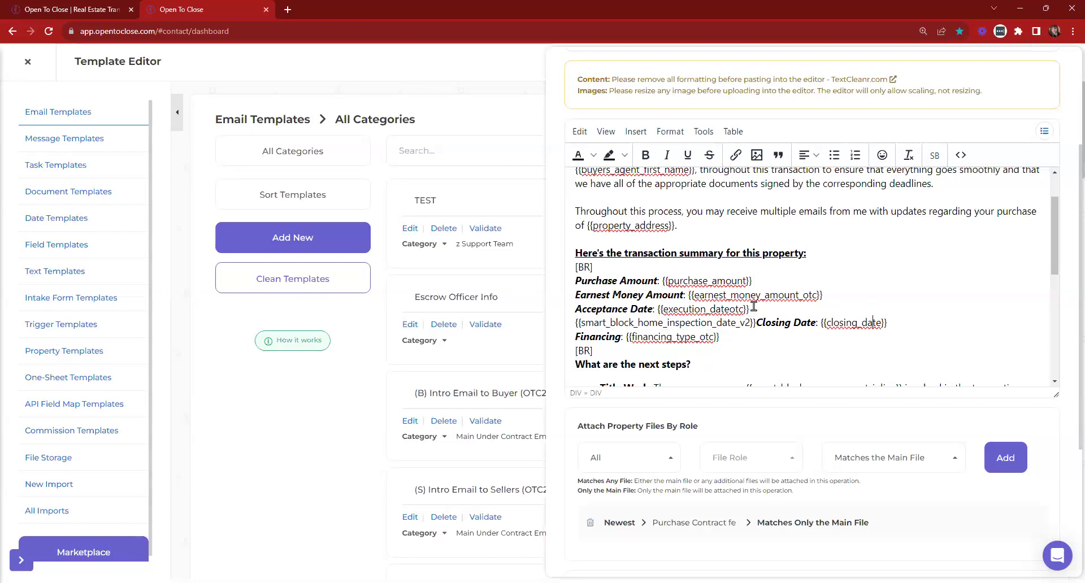
pyautogui.click(823, 293)
pyautogui.press('Return')
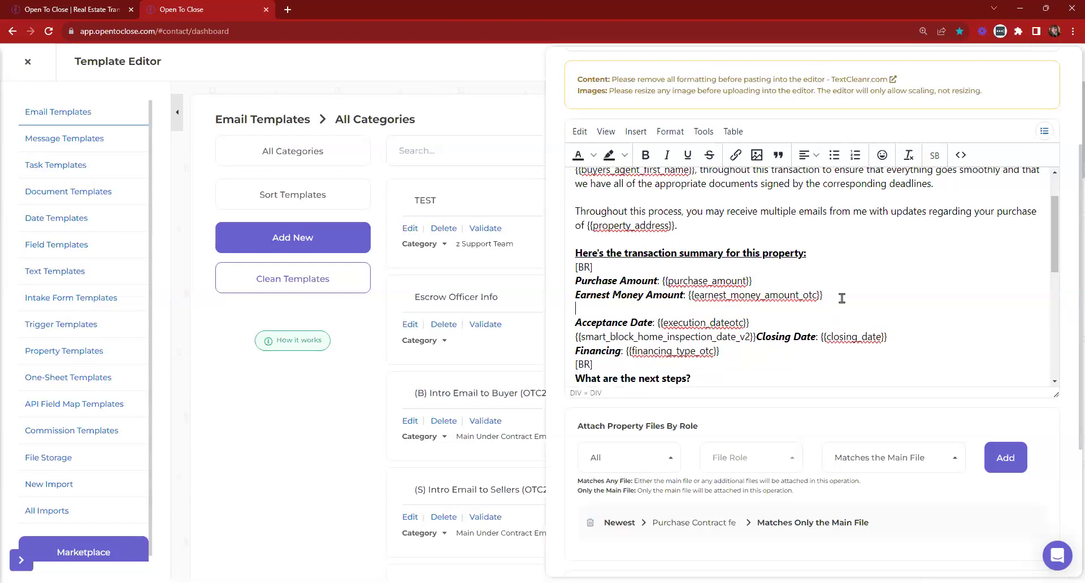
pyautogui.write('Earnest Money Due Date:')
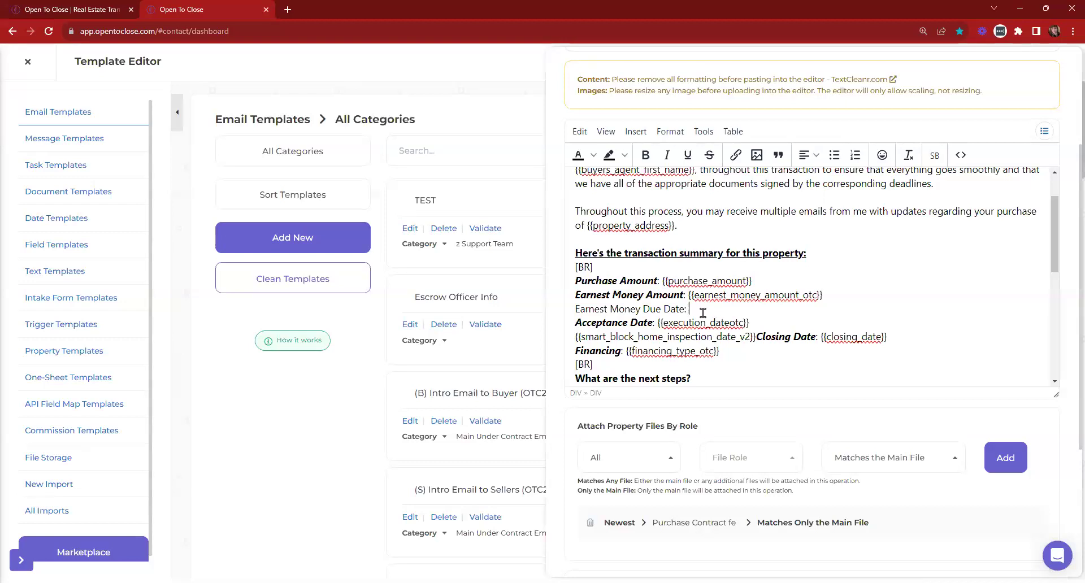
pyautogui.moveTo(688, 309); pyautogui.dragTo(572, 311)
pyautogui.click(645, 156)
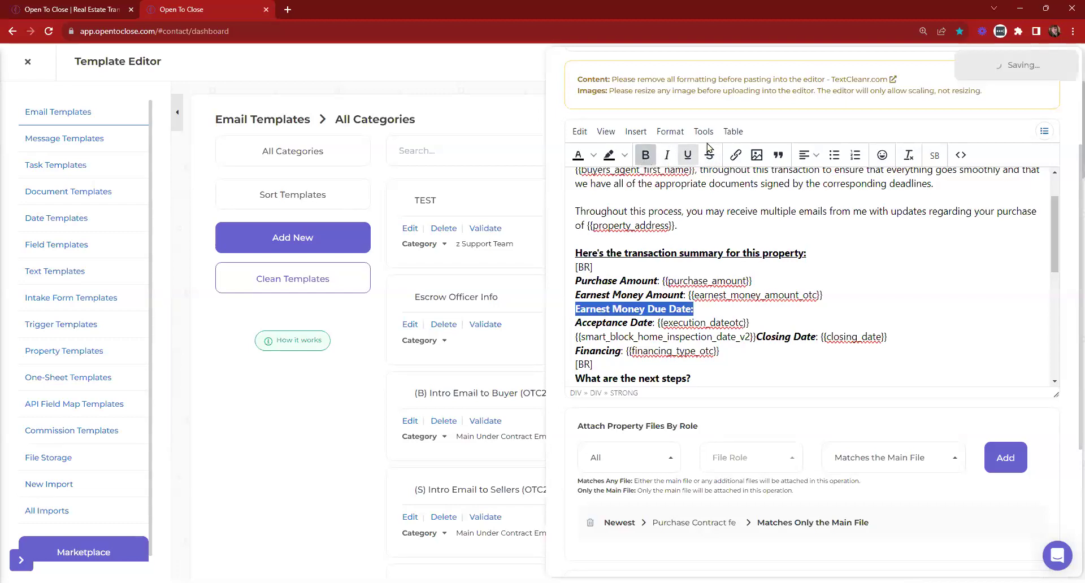
pyautogui.click(675, 161)
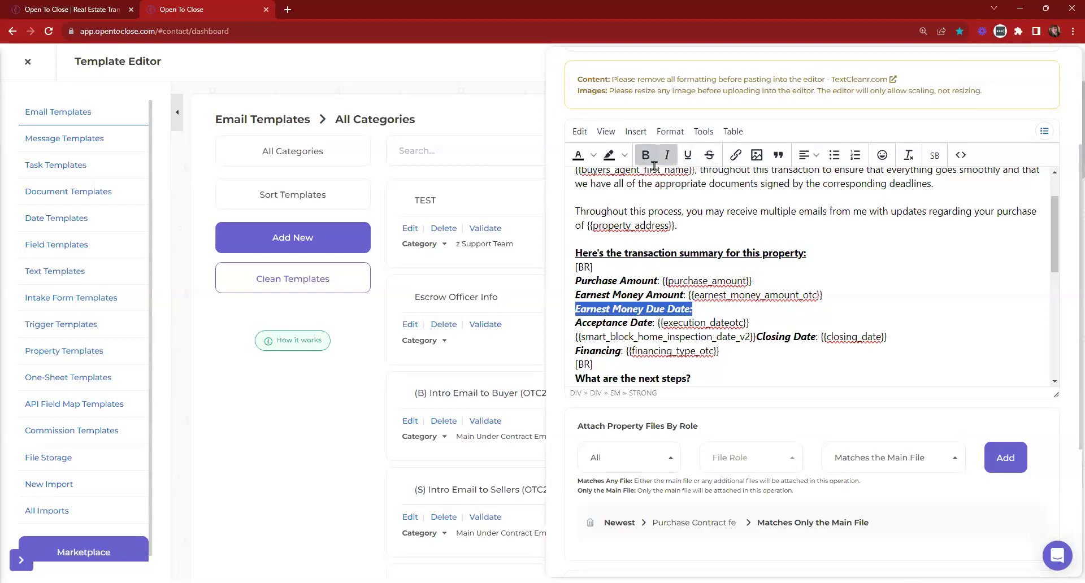
pyautogui.click(706, 310)
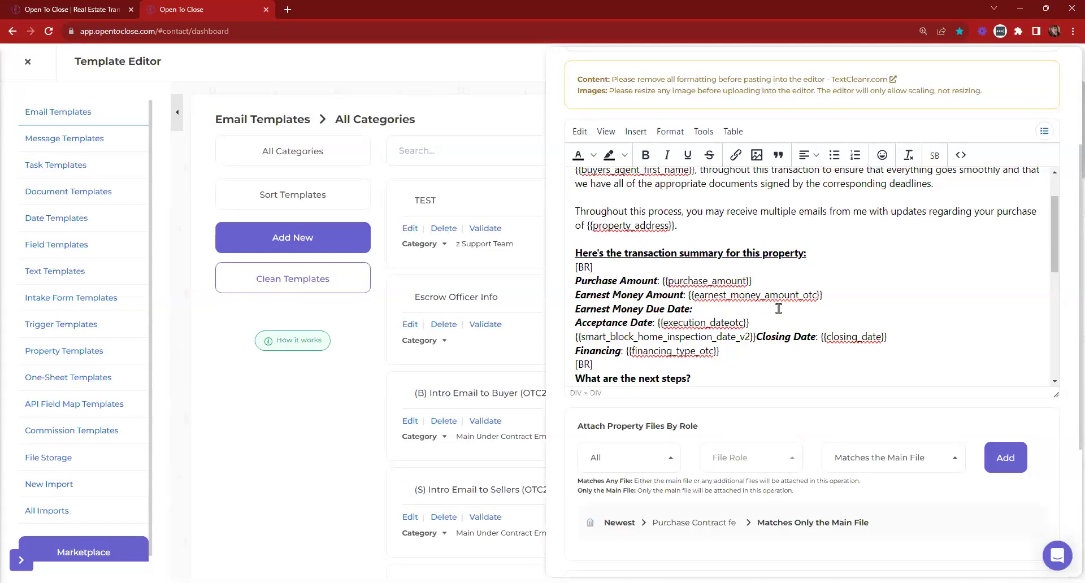
pyautogui.scroll(3, 718, 113)
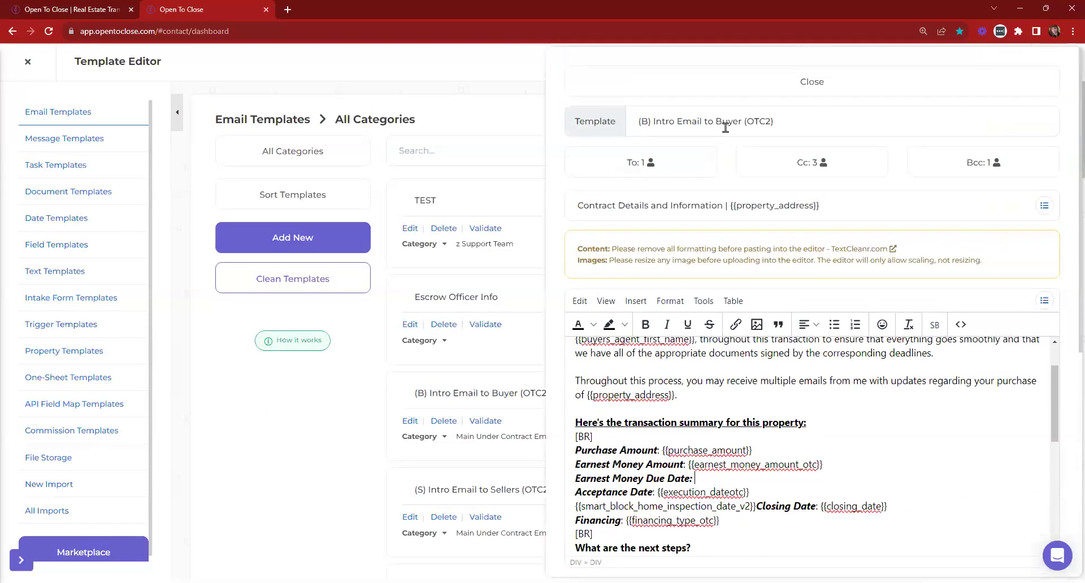
pyautogui.click(711, 83)
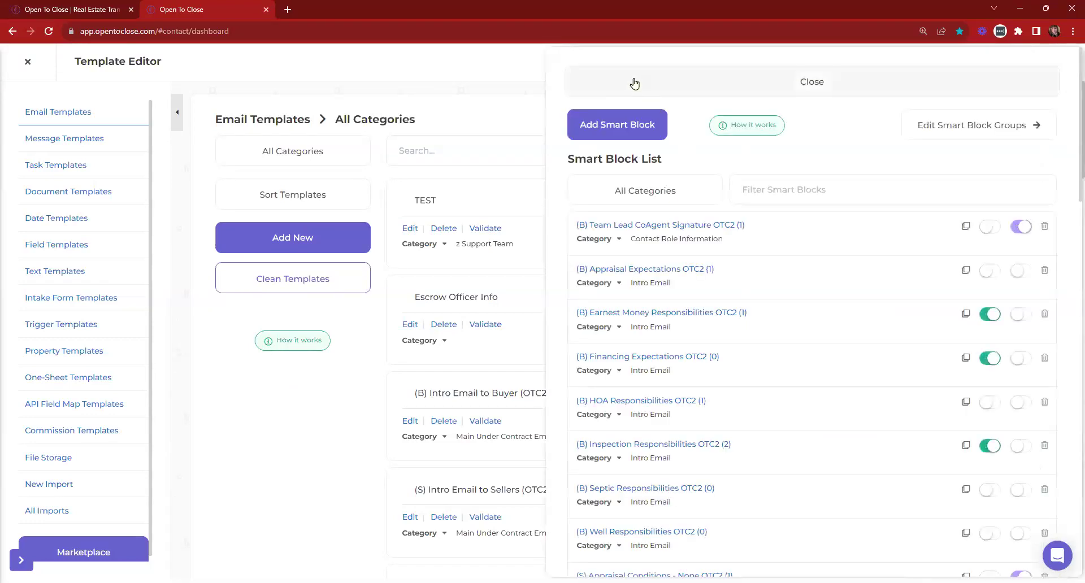
# Leave the Template Editor and add a smart block named "Earnest Money Due Date Missing" with merge field earnest_money_due_date_missing.
pyautogui.click(635, 83)
pyautogui.click(28, 62)
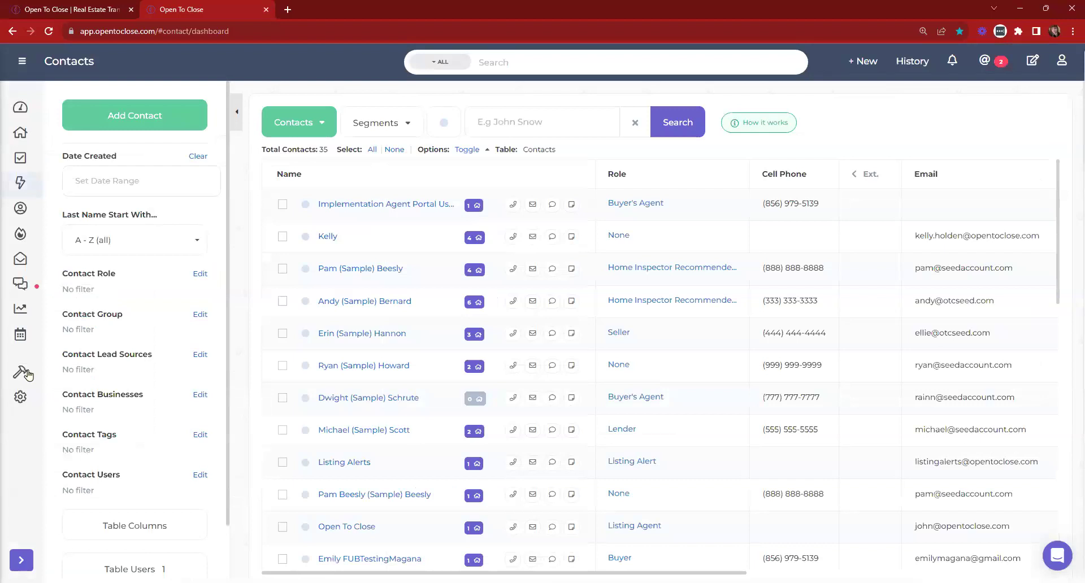
pyautogui.click(28, 375)
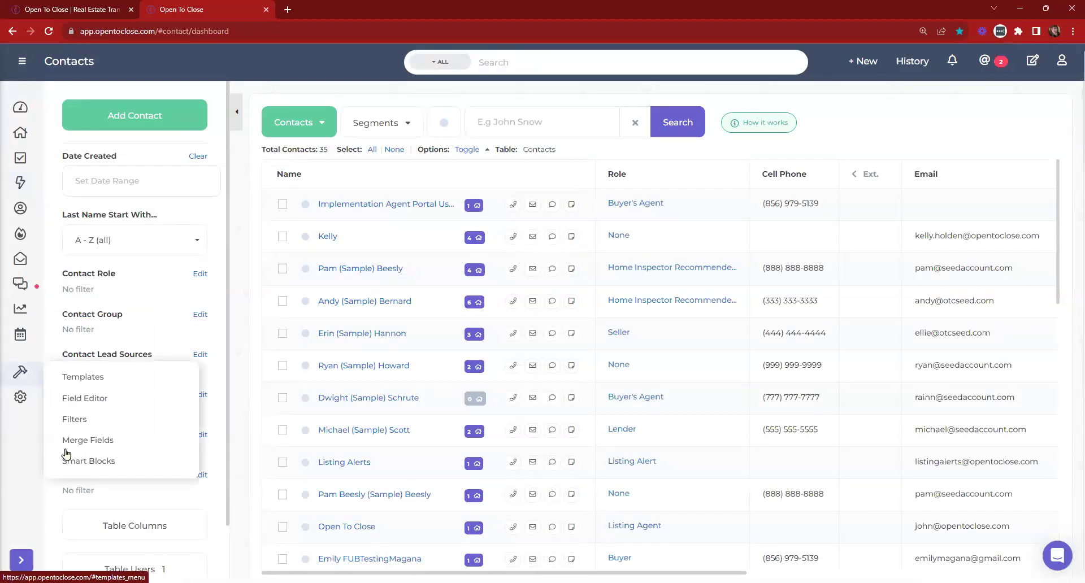
pyautogui.click(86, 463)
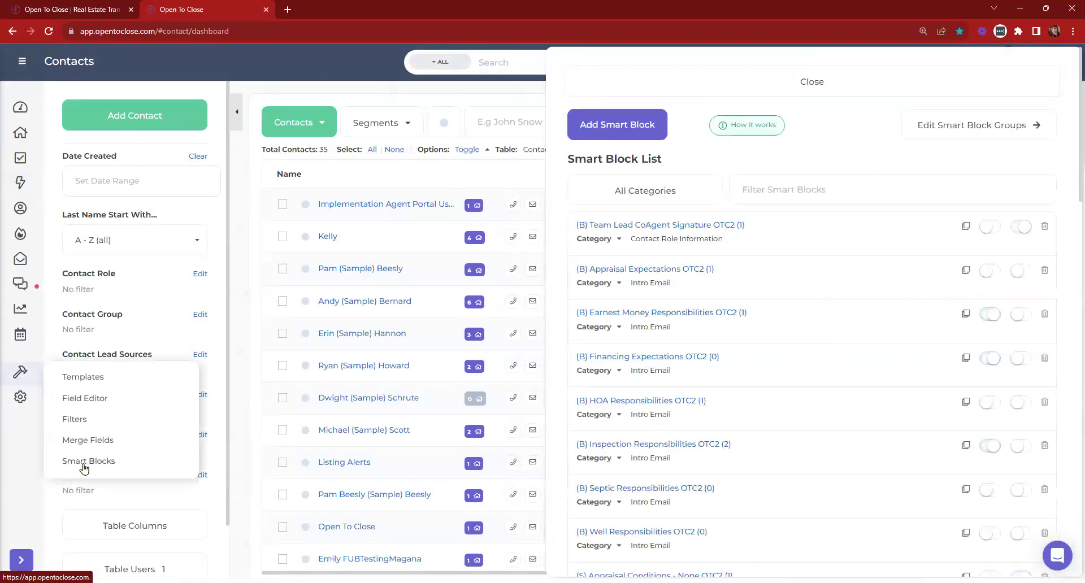
pyautogui.click(617, 125)
pyautogui.click(627, 181)
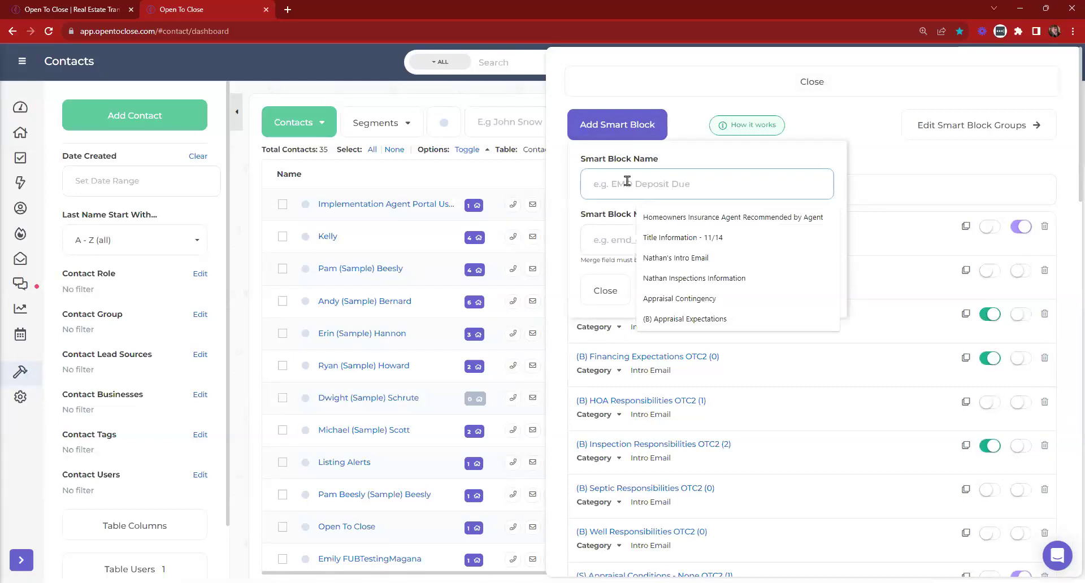
pyautogui.write('Earnest Money Due Date Missing')
pyautogui.hotkey('ctrl', 'a')
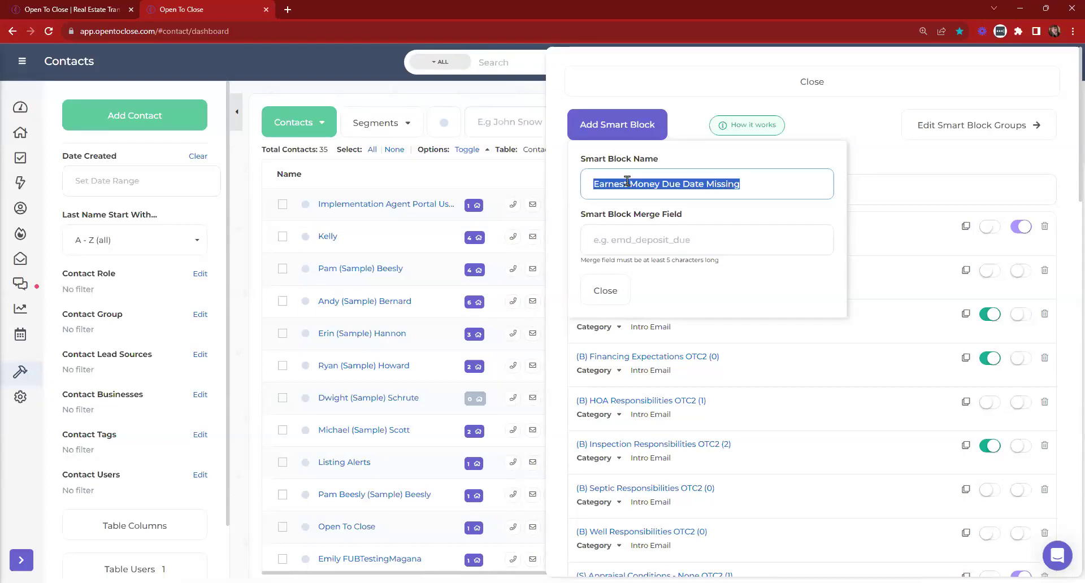
pyautogui.click(654, 231)
pyautogui.write('earnest_money_due_date_missing')
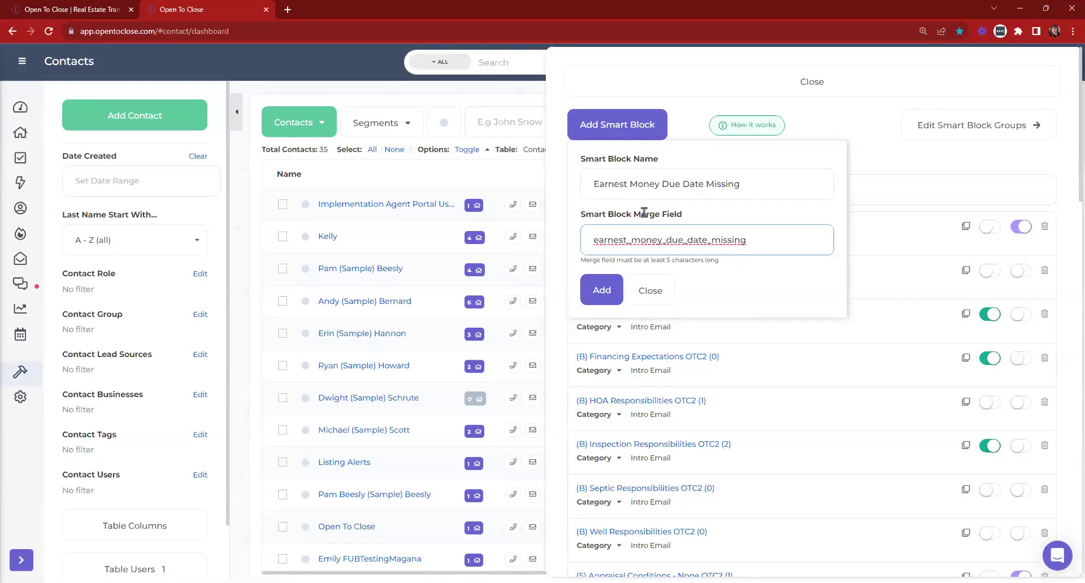
pyautogui.click(597, 298)
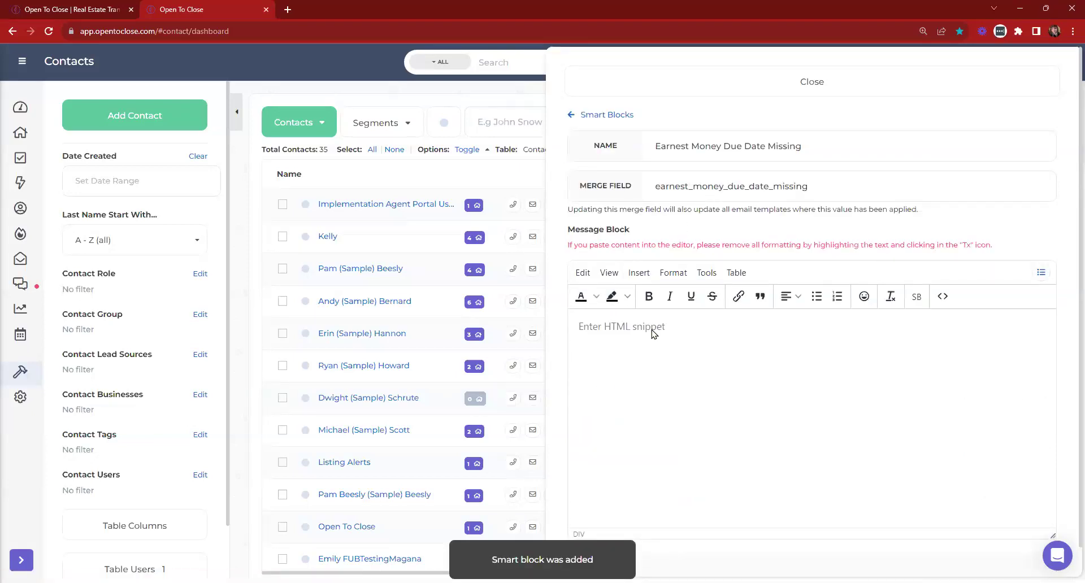
# Enter "Due Date Not Assigned" as the message block and add a condition that the property field Earnest Money Due - Date Is Blank.
pyautogui.write('Du')
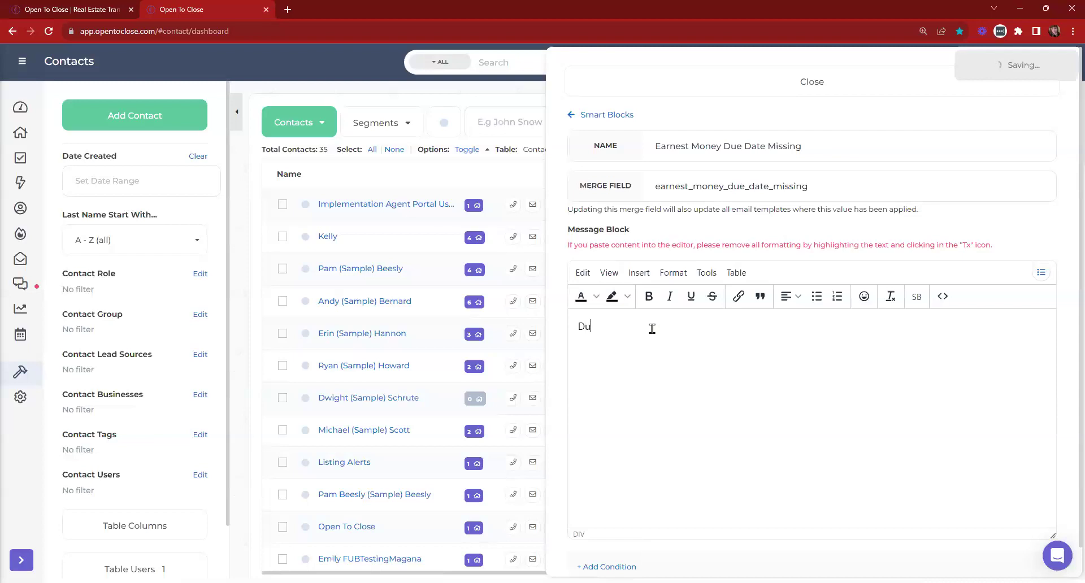
pyautogui.write('e Date Not Assigned')
pyautogui.scroll(-1, 638, 452)
pyautogui.click(599, 535)
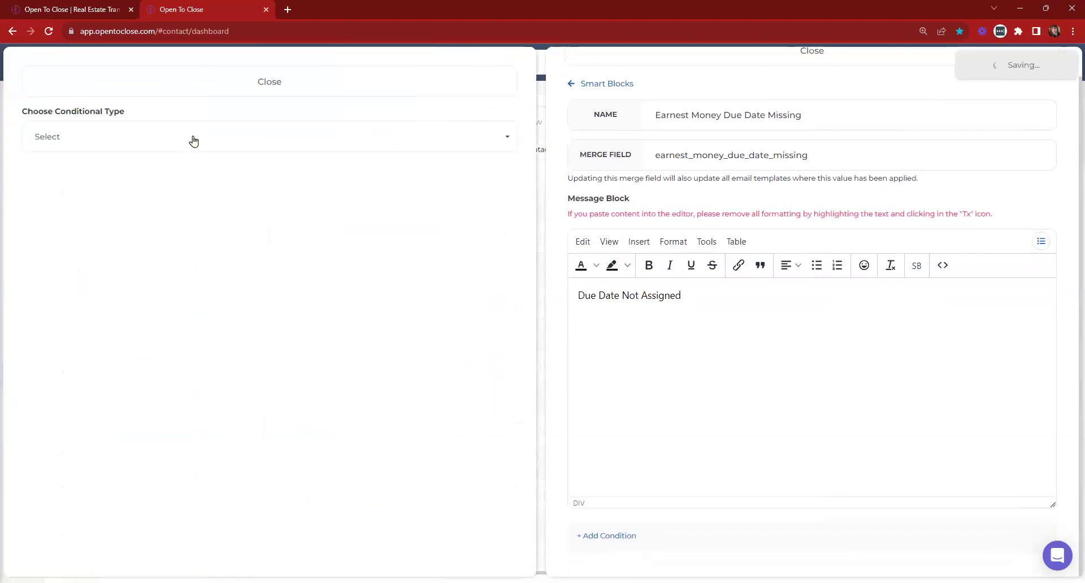
pyautogui.click(193, 140)
pyautogui.click(50, 216)
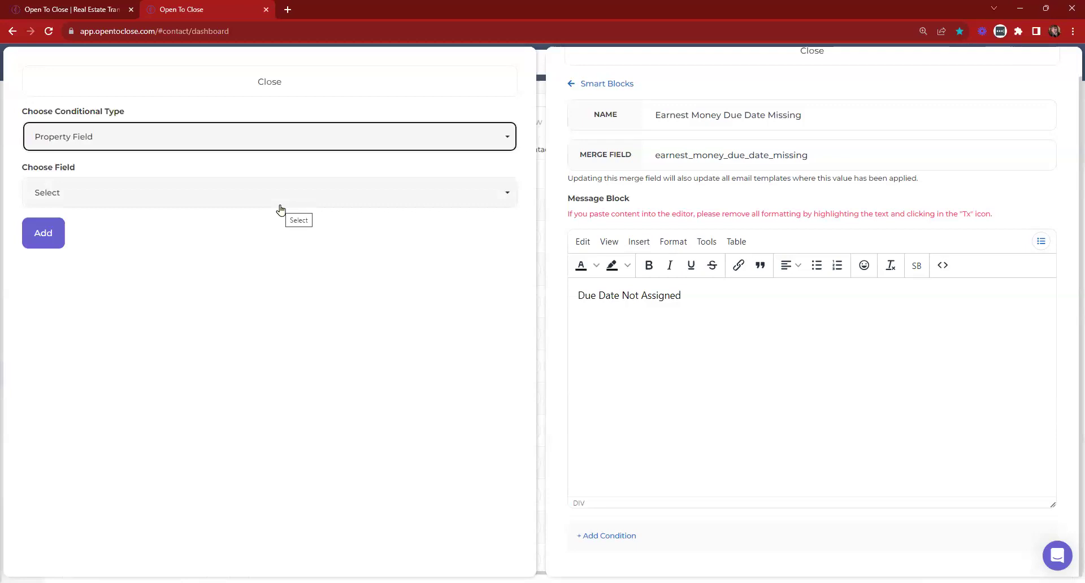
pyautogui.click(279, 210)
pyautogui.write('earnes')
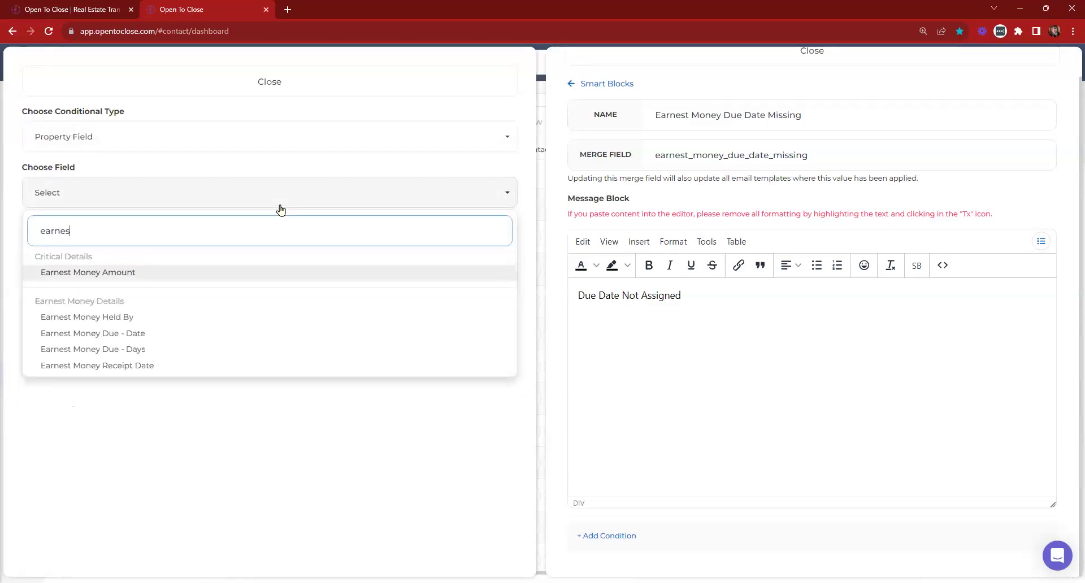
pyautogui.click(142, 334)
pyautogui.click(80, 249)
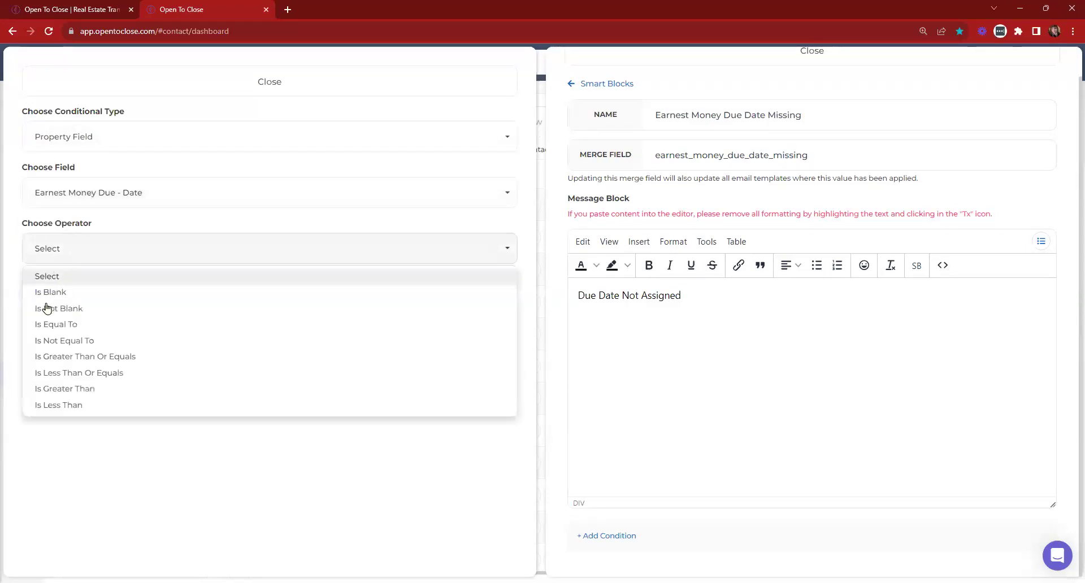
pyautogui.click(52, 291)
pyautogui.click(43, 348)
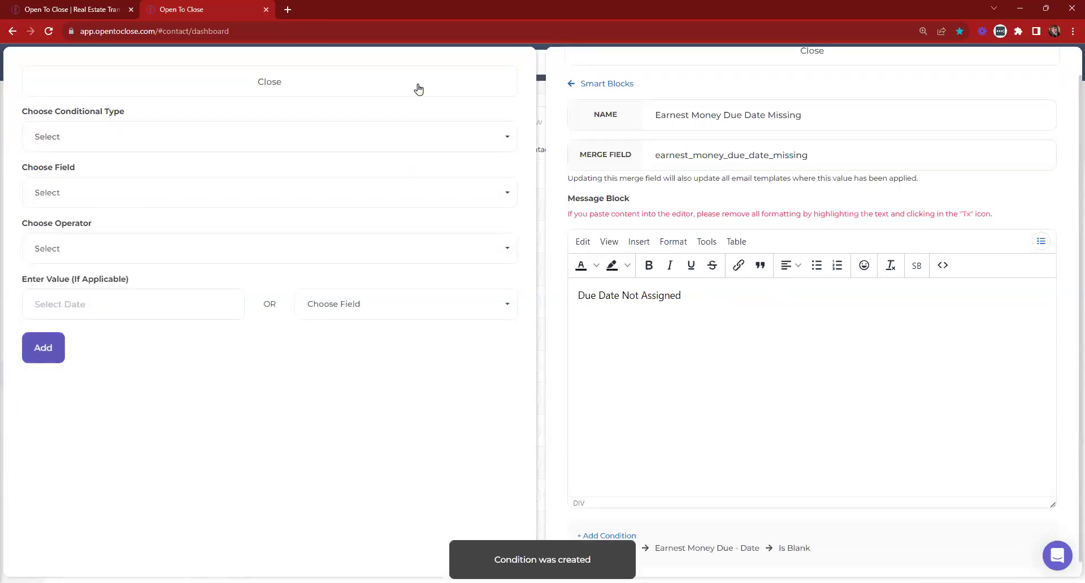
pyautogui.click(419, 89)
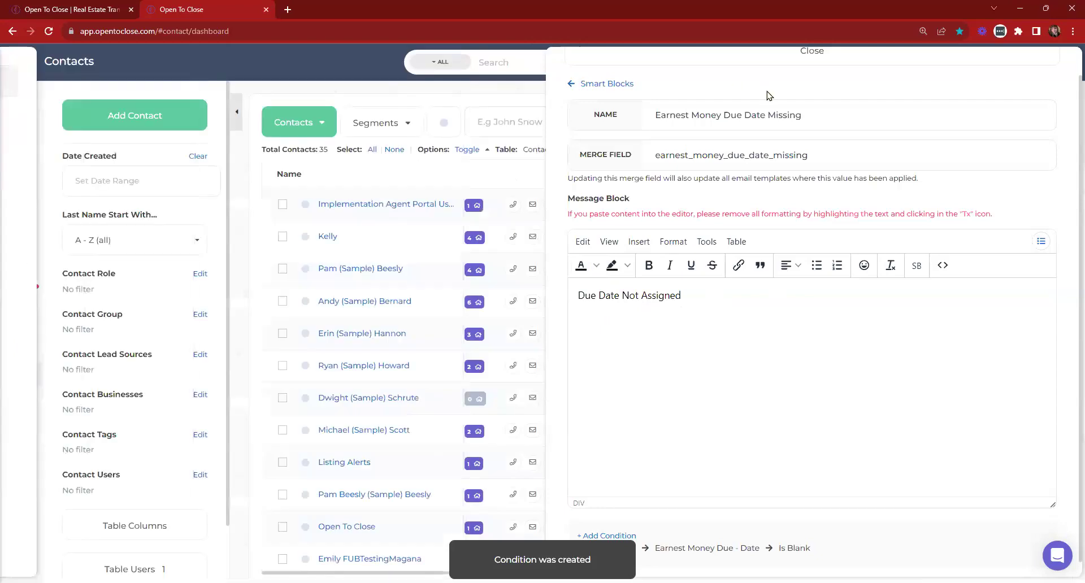
# Return to the smart block list, search for "earnest" and enable Inline Smart Block for Earnest Money Due Date Missing.
pyautogui.click(608, 85)
pyautogui.click(795, 199)
pyautogui.write('e')
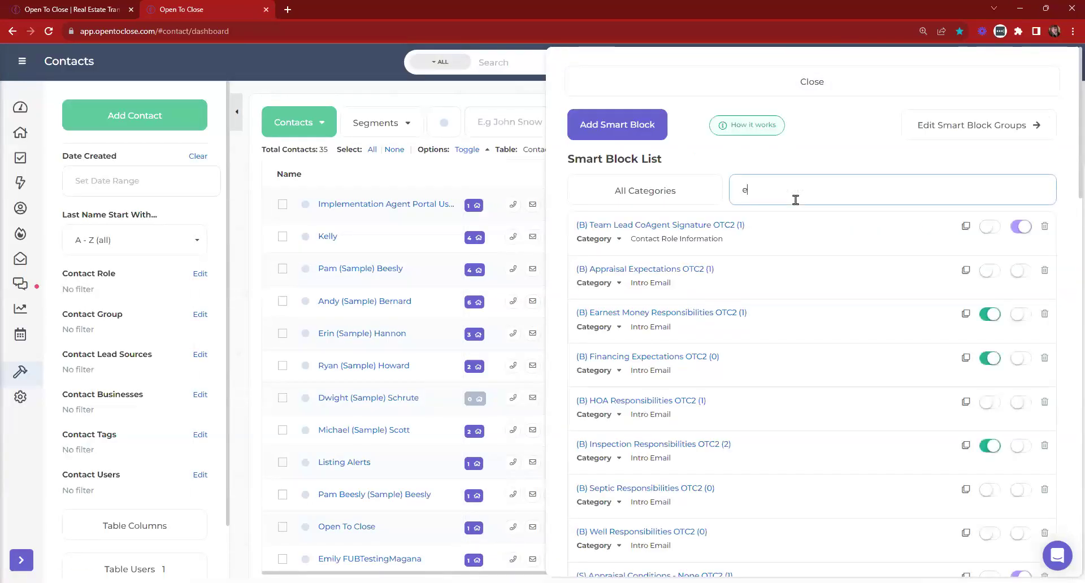
pyautogui.write('arnest')
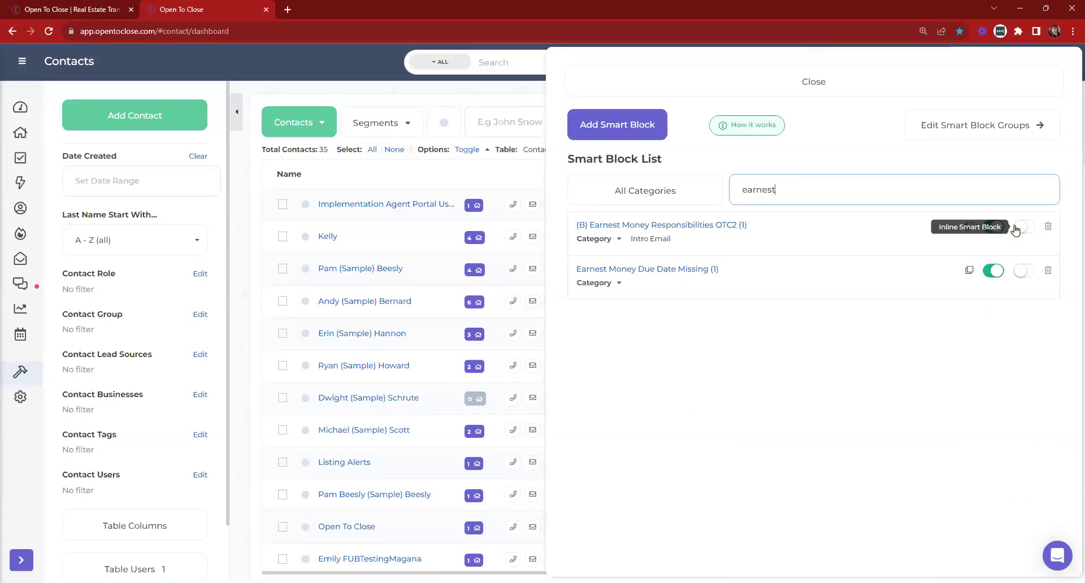
pyautogui.click(1022, 271)
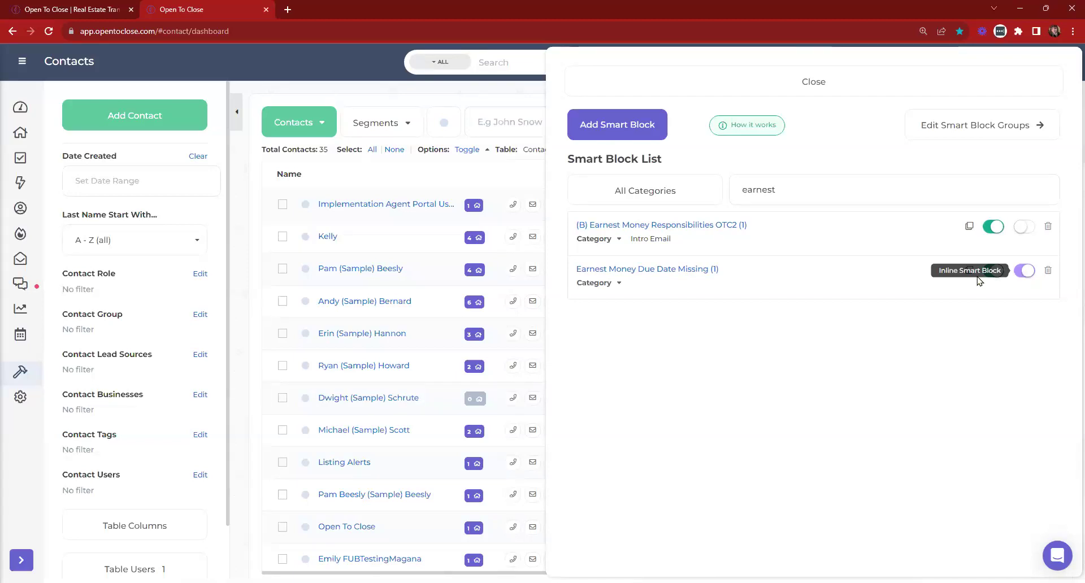
# Leave the smart blocks and open the (B) Intro Email to Buyer (OTC2) email template for editing.
pyautogui.click(133, 291)
pyautogui.moveTo(21, 371)
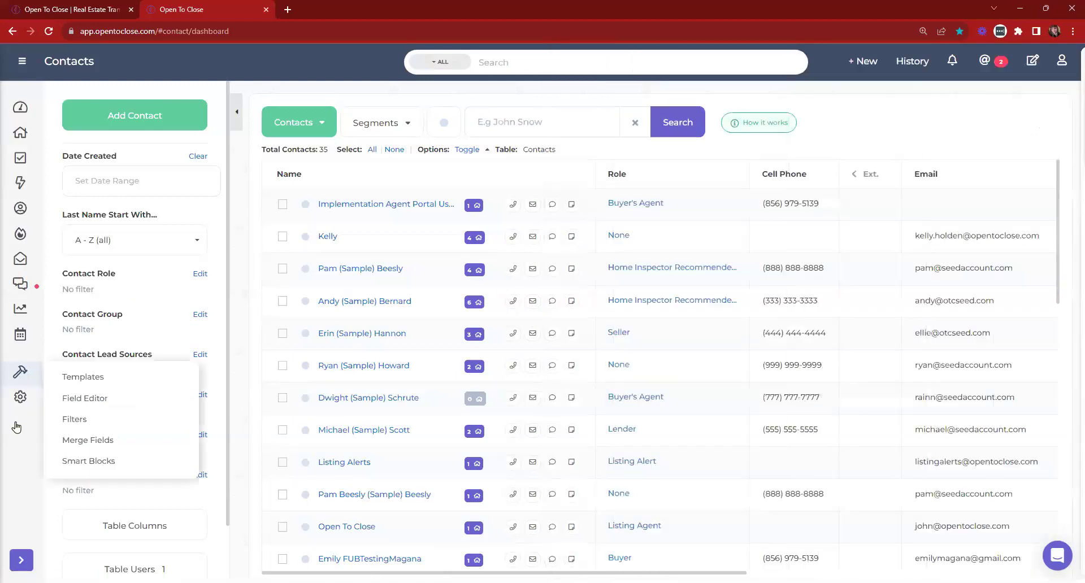
pyautogui.click(57, 373)
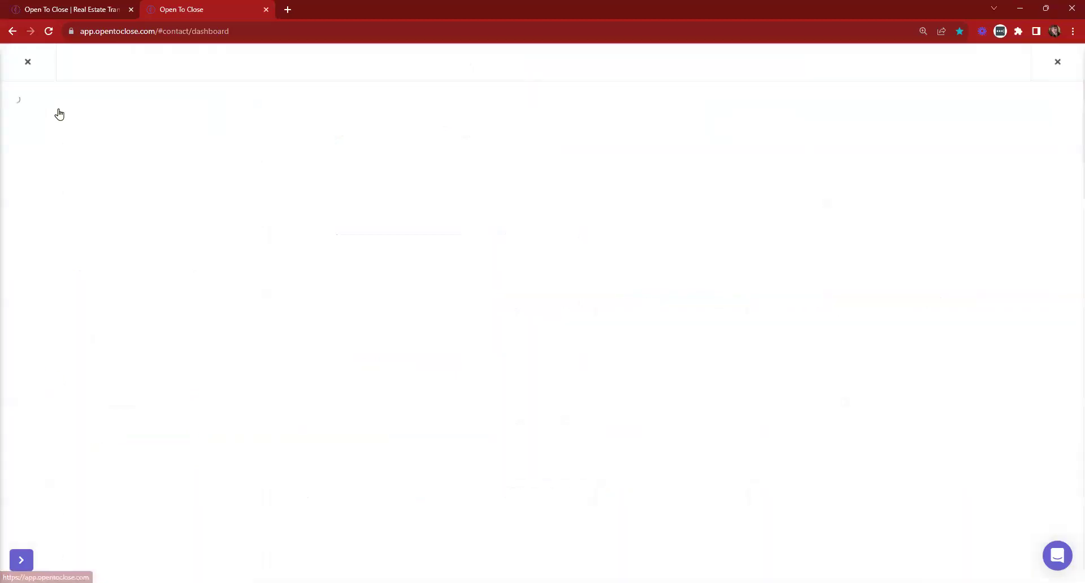
pyautogui.click(411, 420)
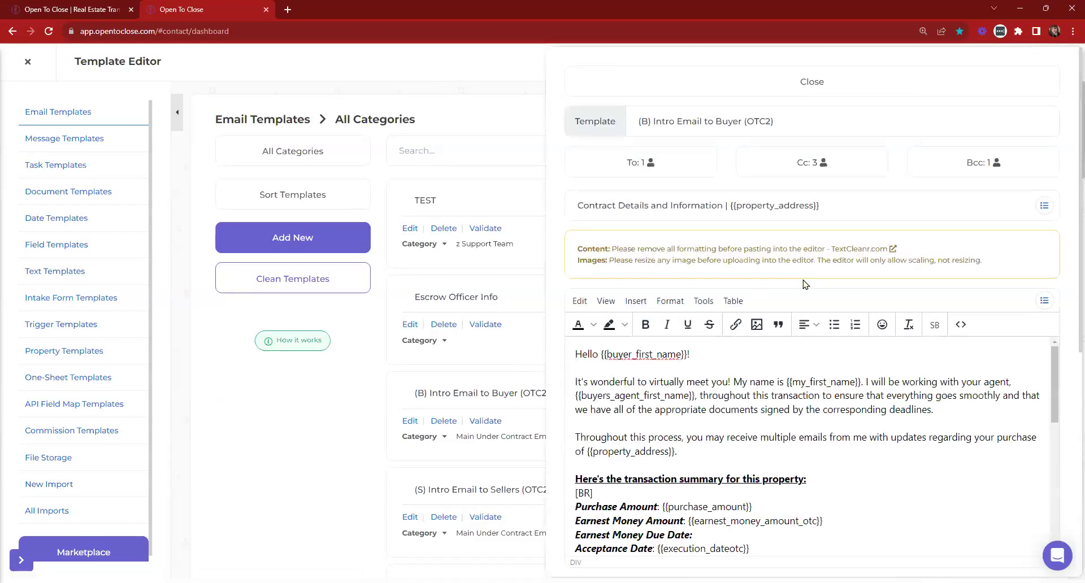
# Insert the Earnest Money Due - Date merge field after the "Earnest Money Due Date:" label in the transaction summary.
pyautogui.scroll(-5, 723, 362)
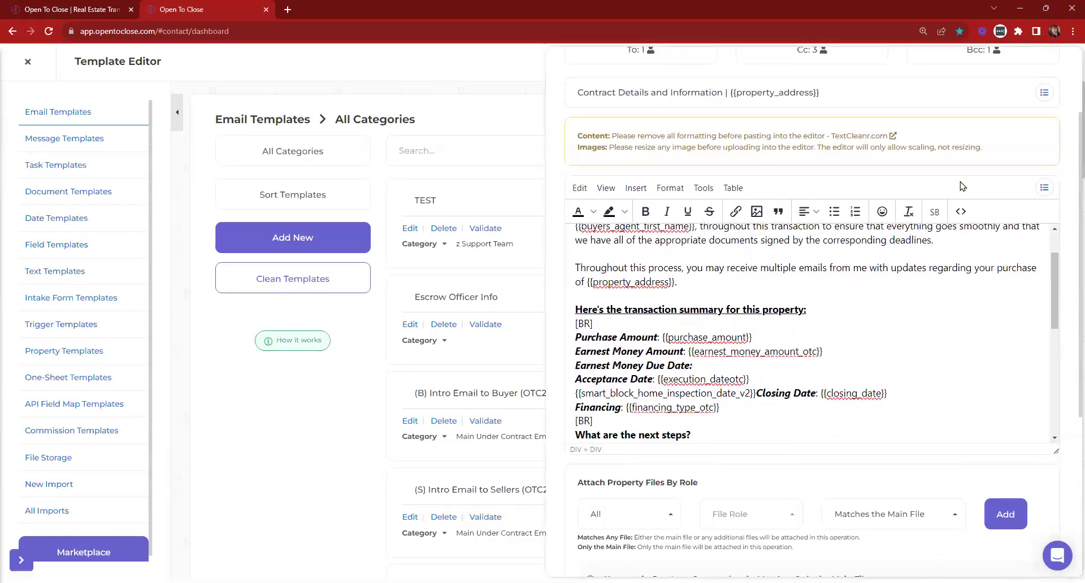
pyautogui.click(1044, 189)
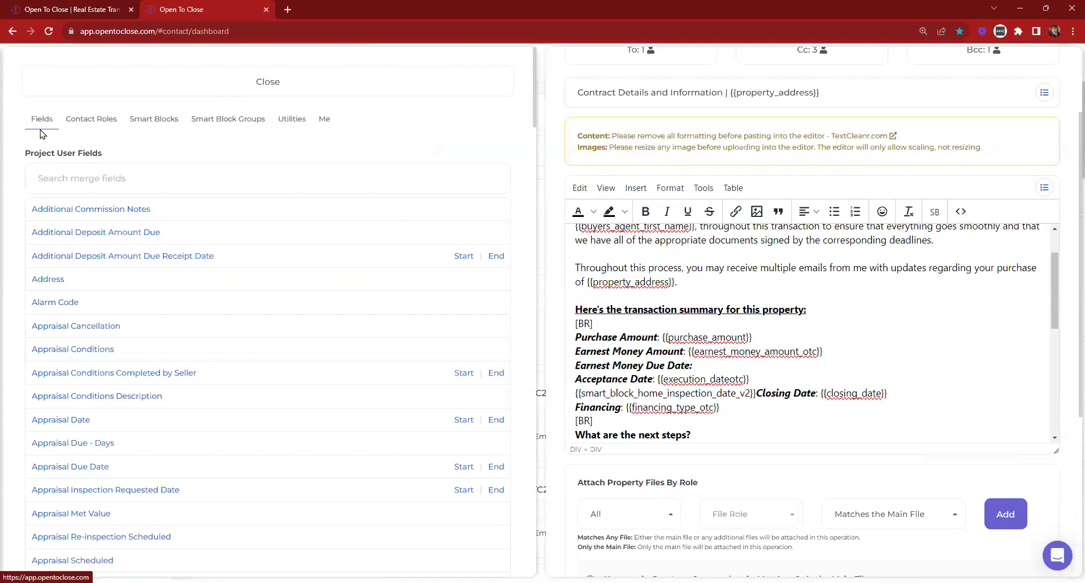
pyautogui.click(109, 178)
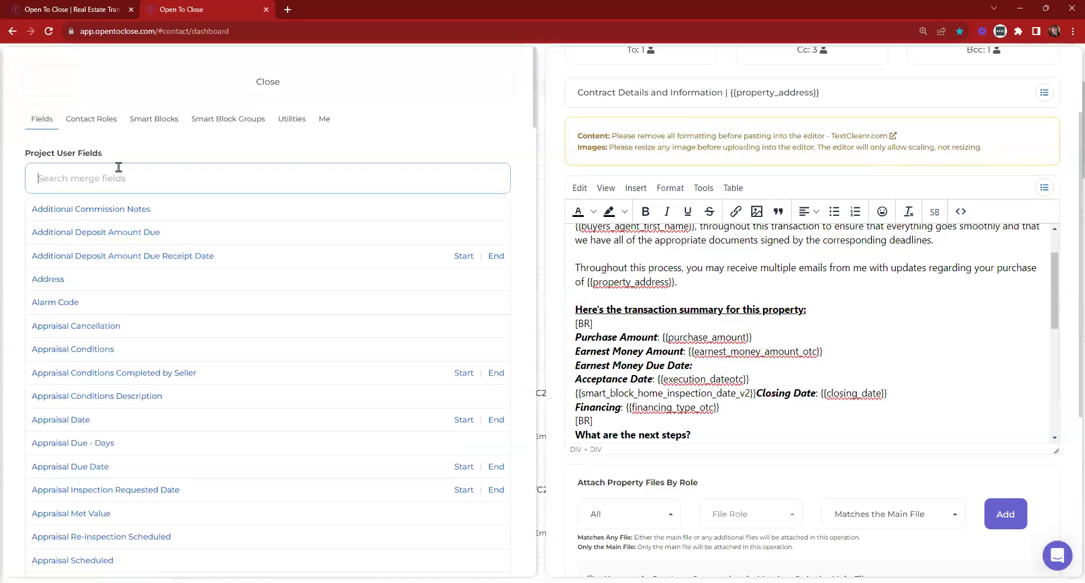
pyautogui.write('earnes')
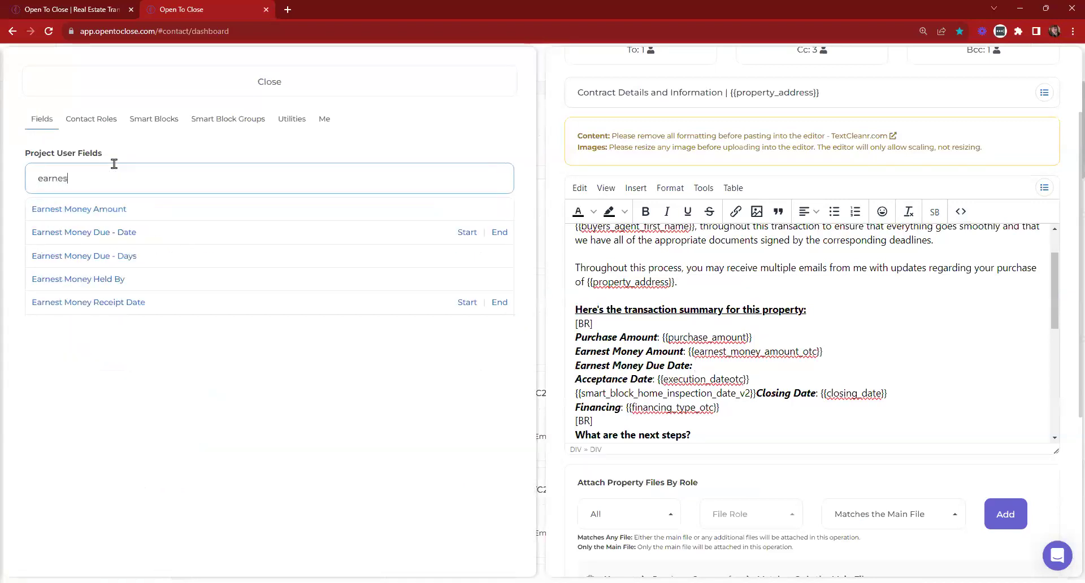
pyautogui.click(85, 232)
pyautogui.click(719, 365)
pyautogui.hotkey('ctrl', 'v')
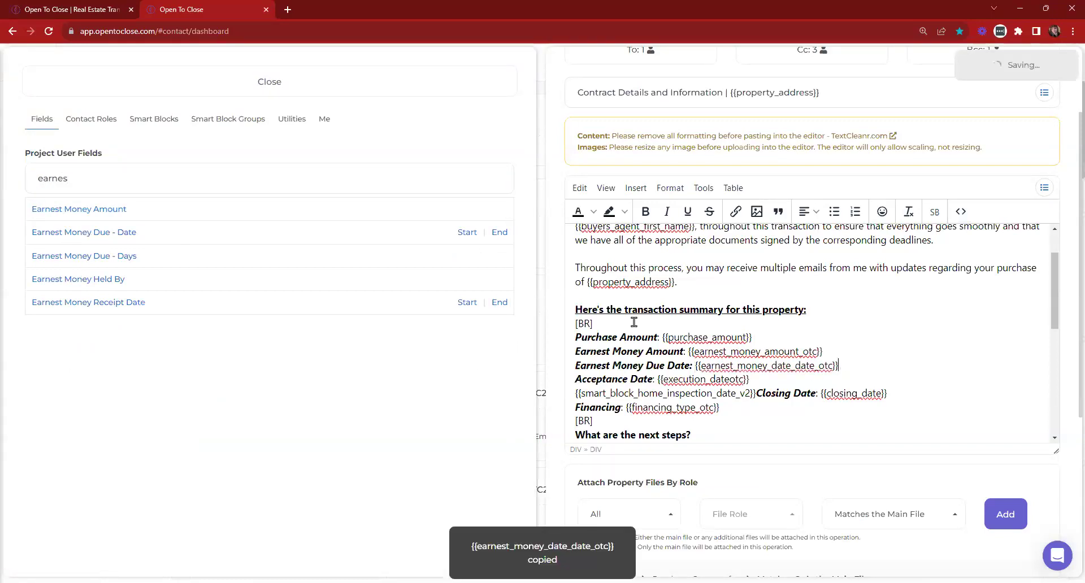
# Insert the Earnest Money Due Date Missing smart block on a new line below Earnest Money Due Date and close the merge field list.
pyautogui.click(167, 120)
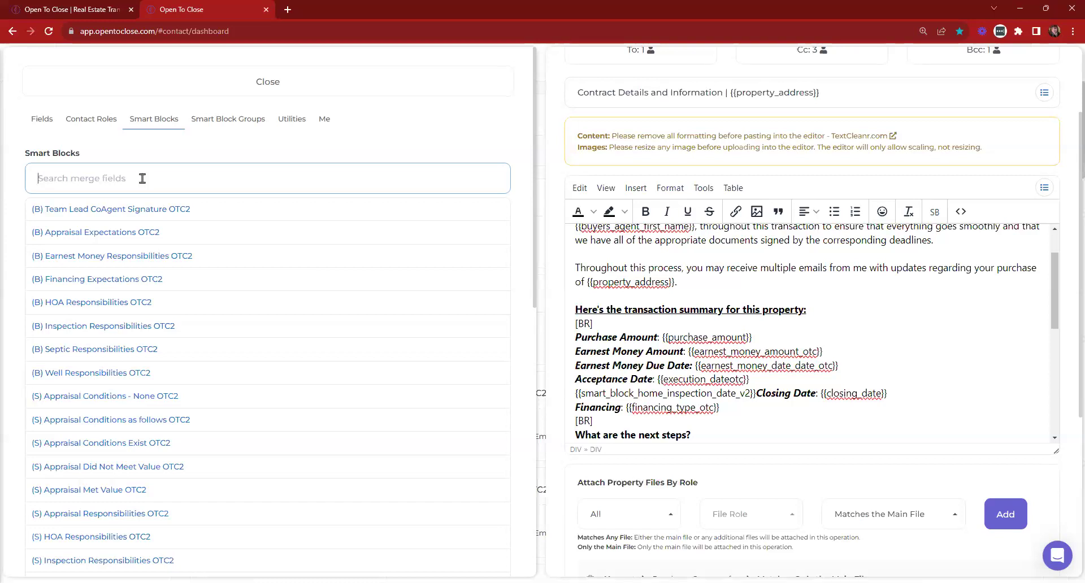
pyautogui.write('ear')
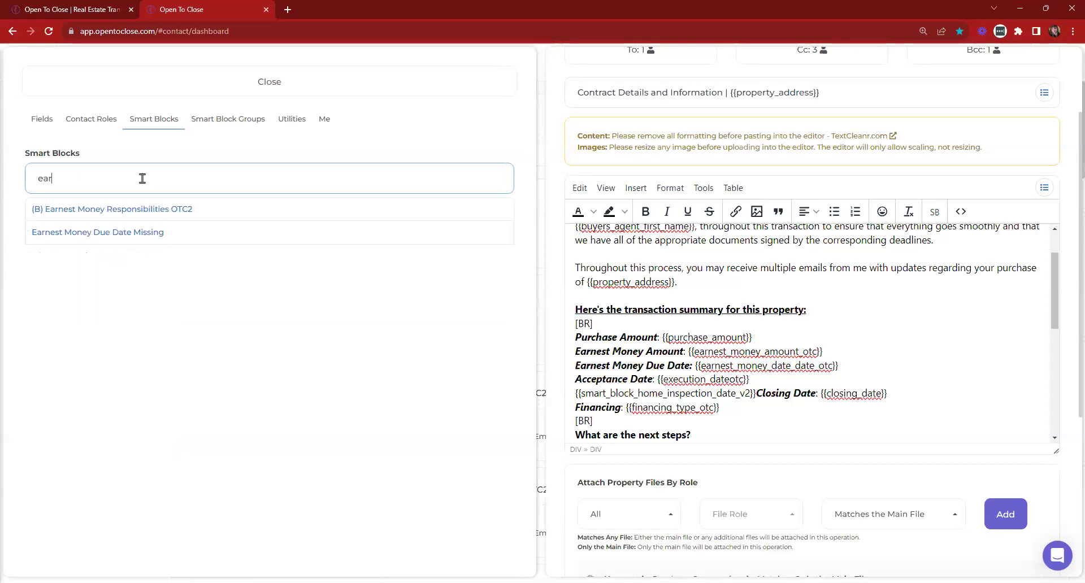
pyautogui.click(125, 233)
pyautogui.click(757, 379)
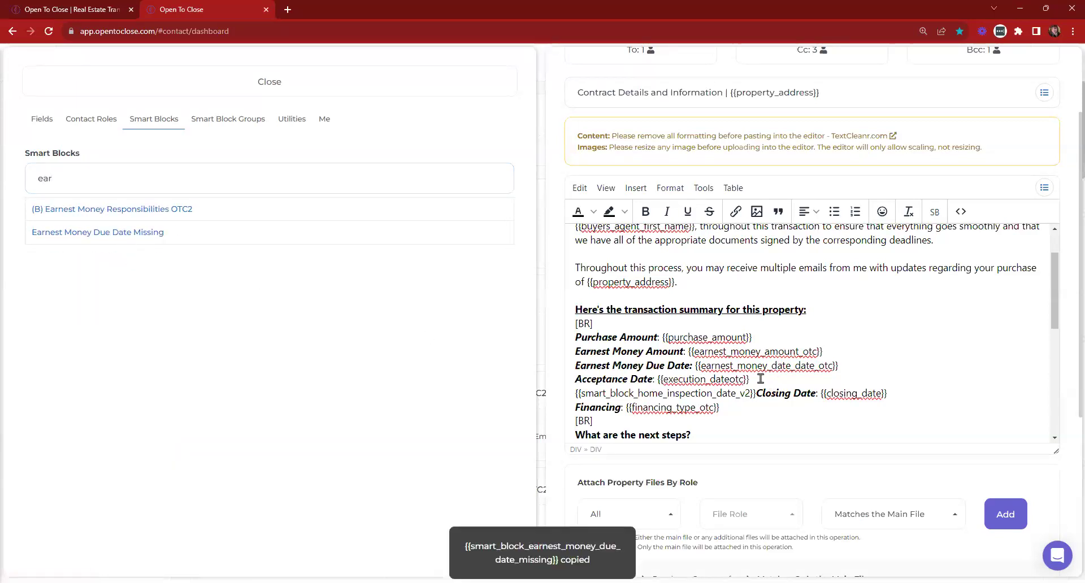
pyautogui.click(856, 367)
pyautogui.press('Return')
pyautogui.hotkey('ctrl', 'v')
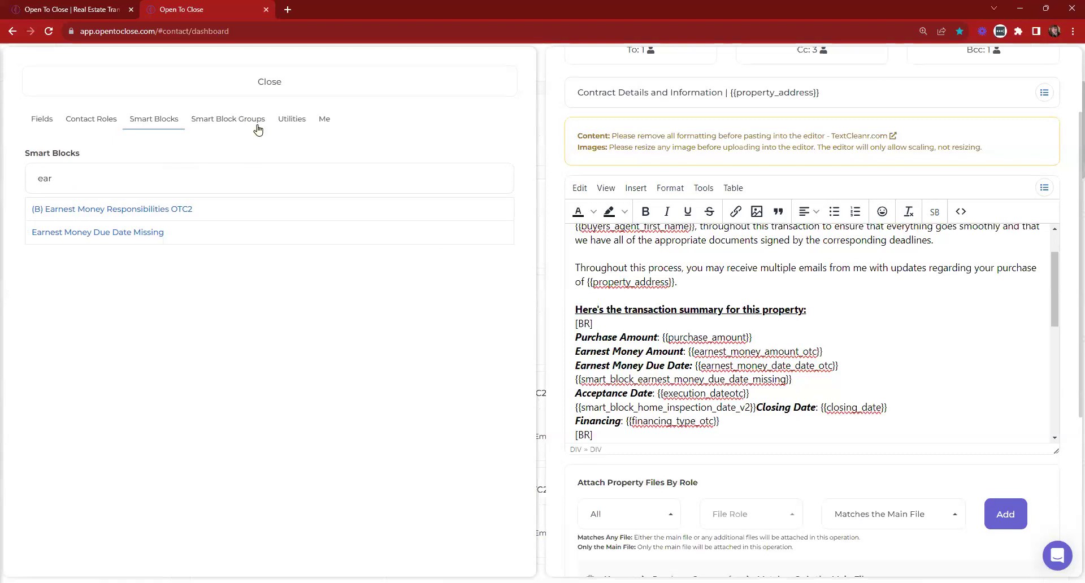
pyautogui.click(263, 81)
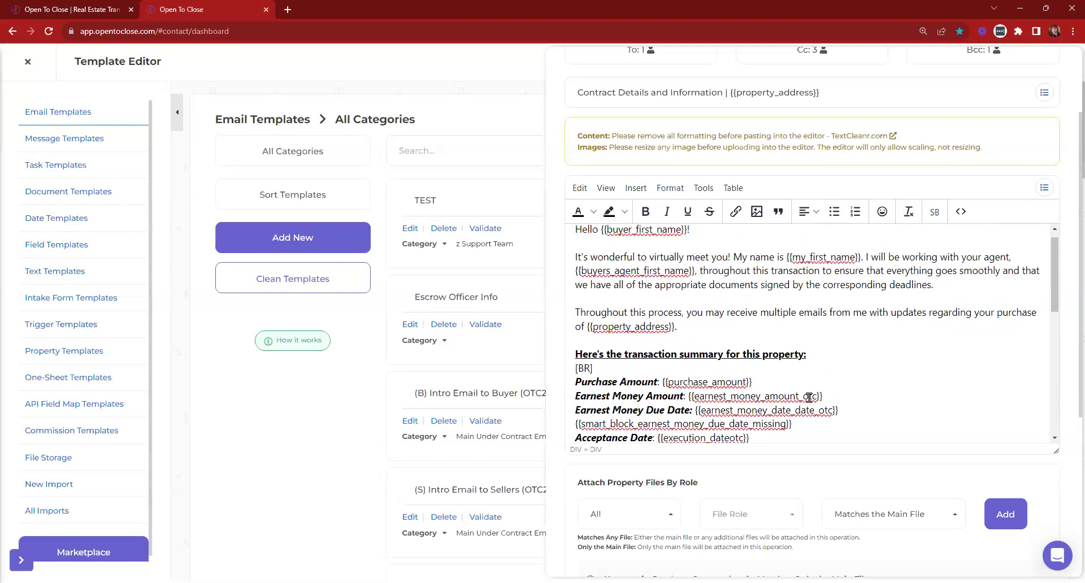
# Close the template and the Template Editor, and open the Buyer Under Contract property to view its earnest money details.
pyautogui.scroll(3, 808, 396)
pyautogui.moveTo(799, 124); pyautogui.dragTo(626, 133)
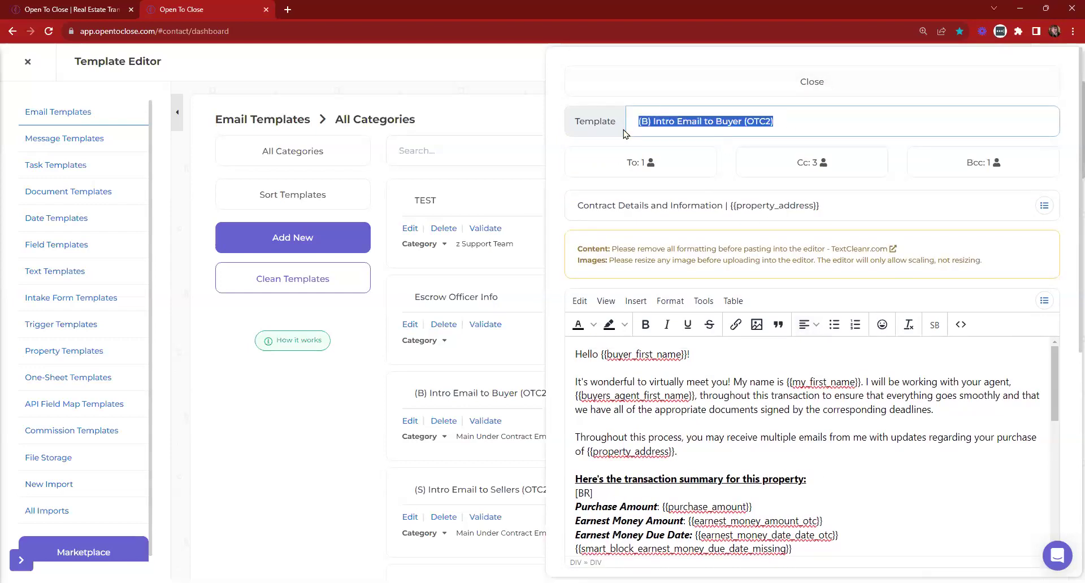
pyautogui.click(629, 70)
pyautogui.click(26, 64)
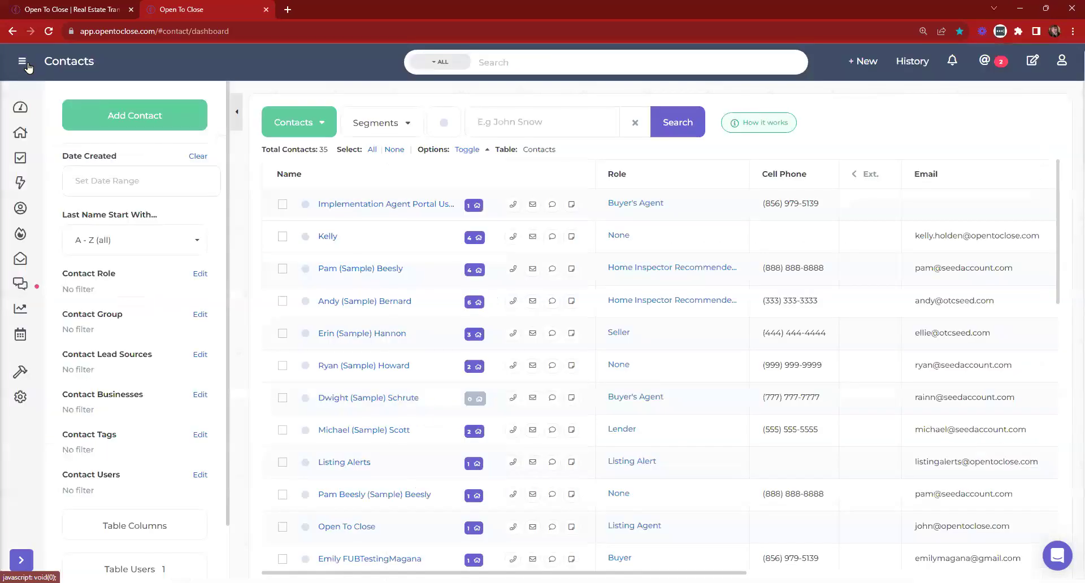
pyautogui.click(20, 136)
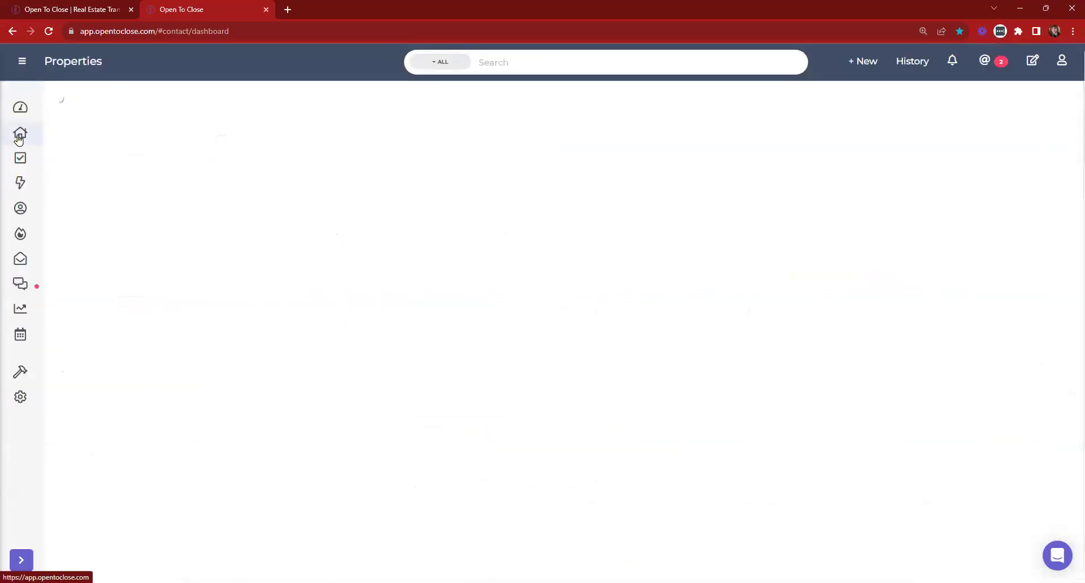
pyautogui.click(426, 204)
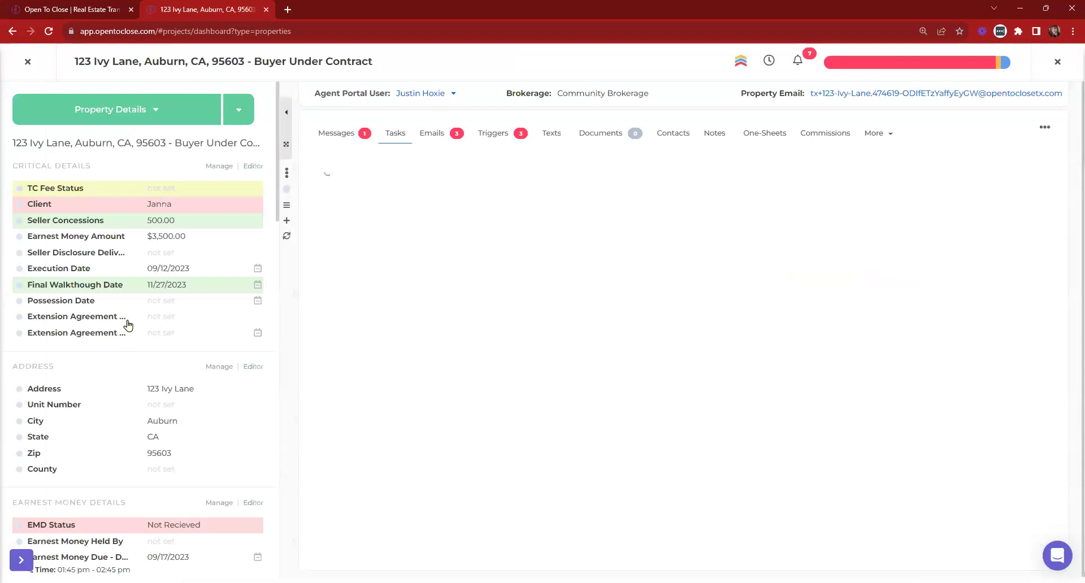
pyautogui.scroll(-5, 113, 395)
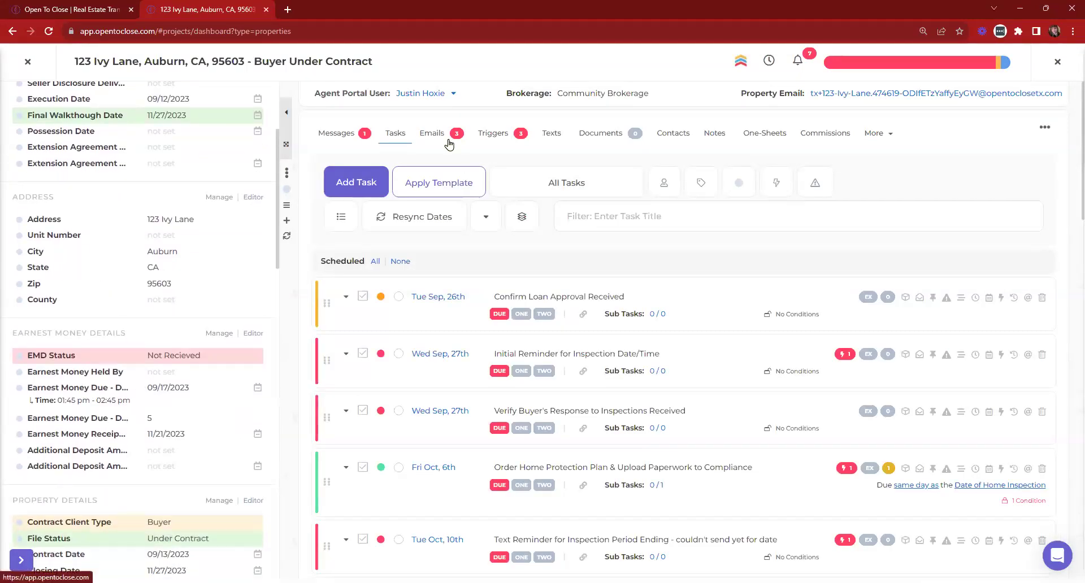
# Apply the (B) Intro Email to Buyer (OTC2) template to a new property email and check its Earnest Money Due Date line.
pyautogui.click(427, 135)
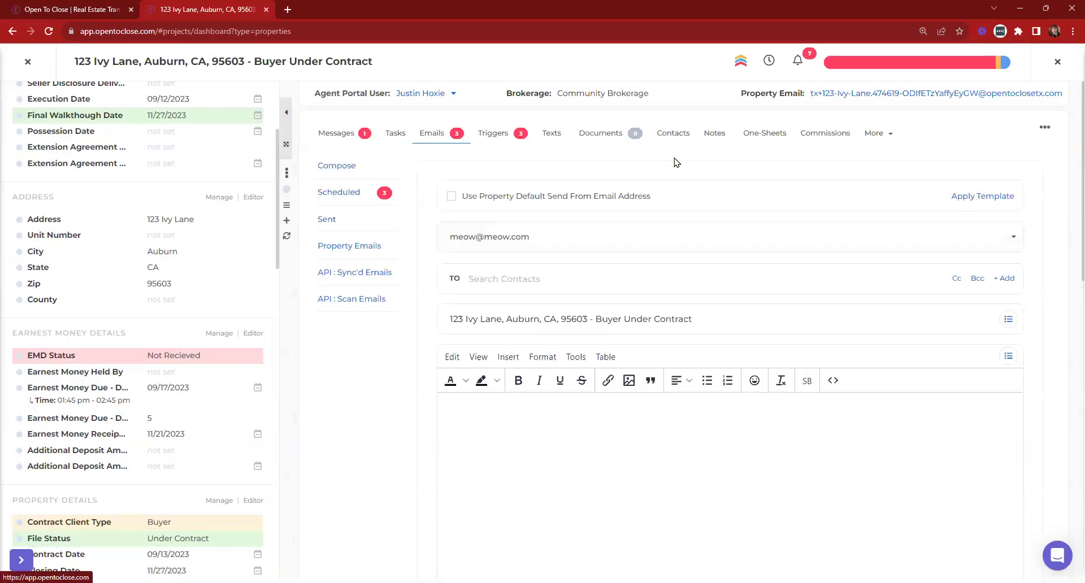
pyautogui.click(983, 196)
pyautogui.click(419, 176)
pyautogui.click(786, 160)
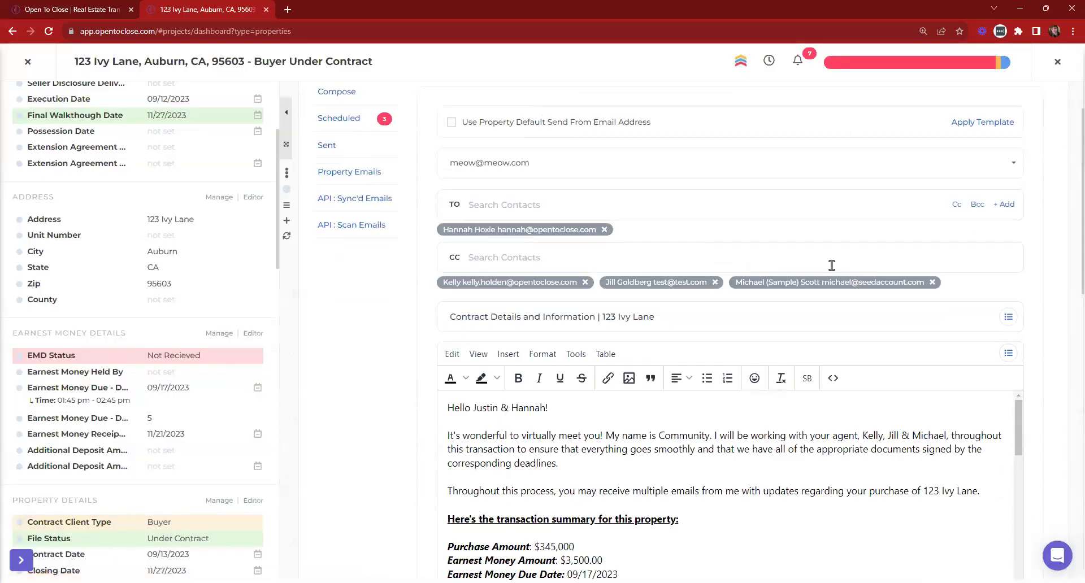
pyautogui.scroll(-4, 697, 357)
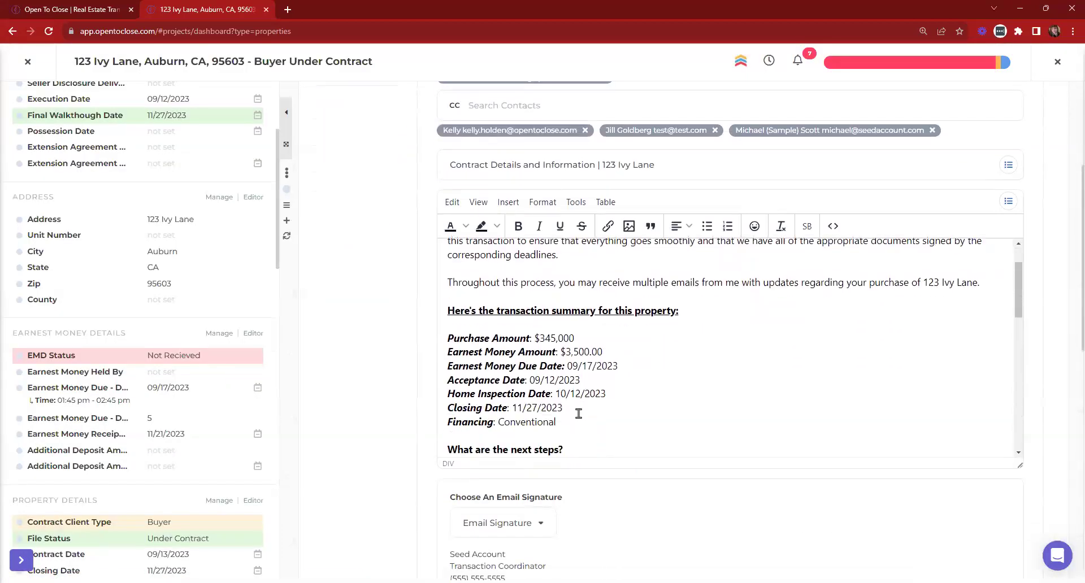
pyautogui.click(626, 367)
pyautogui.keyDown('shift'); pyautogui.click(439, 366); pyautogui.keyUp('shift')
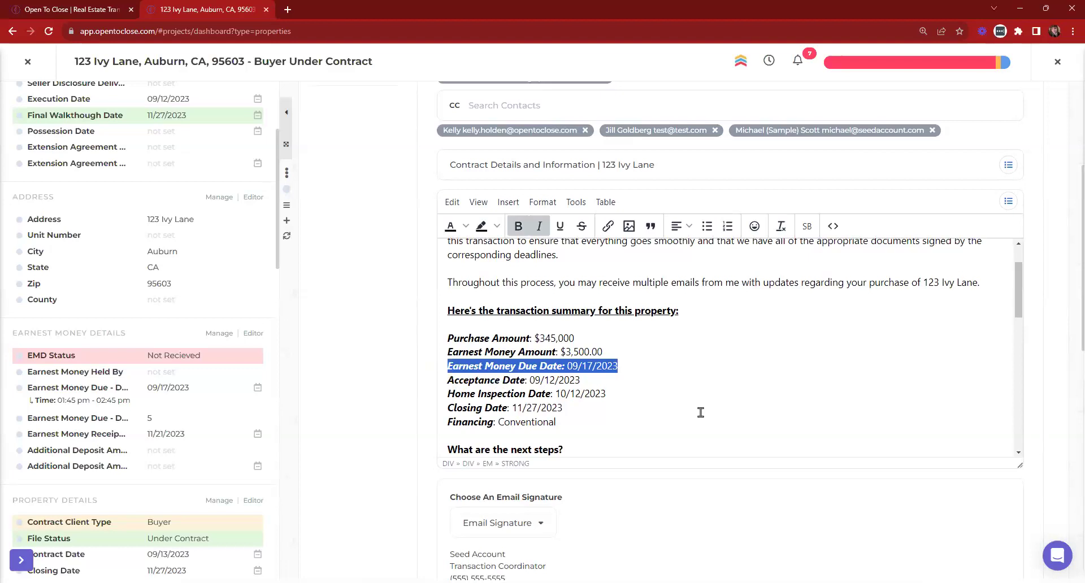
# Open the property's Earnest Money Due - Date field for editing and clear its date.
pyautogui.click(177, 394)
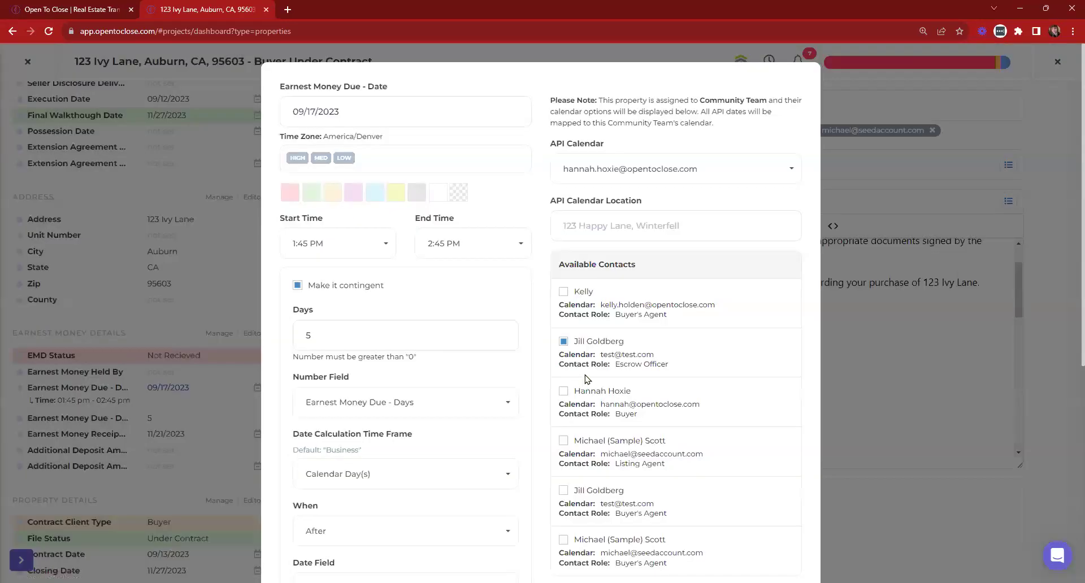
pyautogui.click(410, 111)
pyautogui.press('BackSpace')
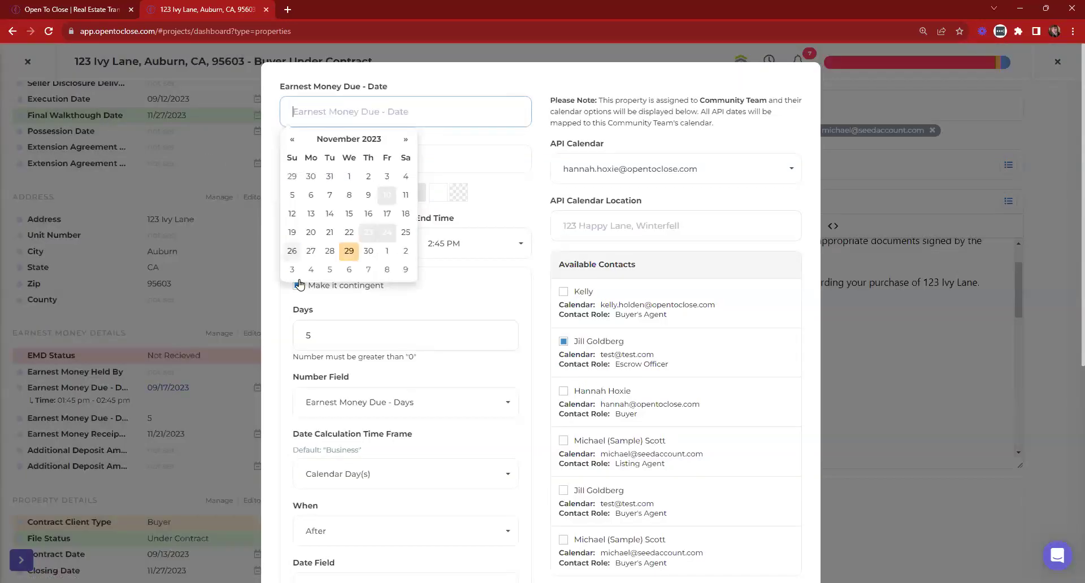
pyautogui.scroll(-3, 343, 308)
pyautogui.scroll(2, 339, 209)
pyautogui.click(485, 233)
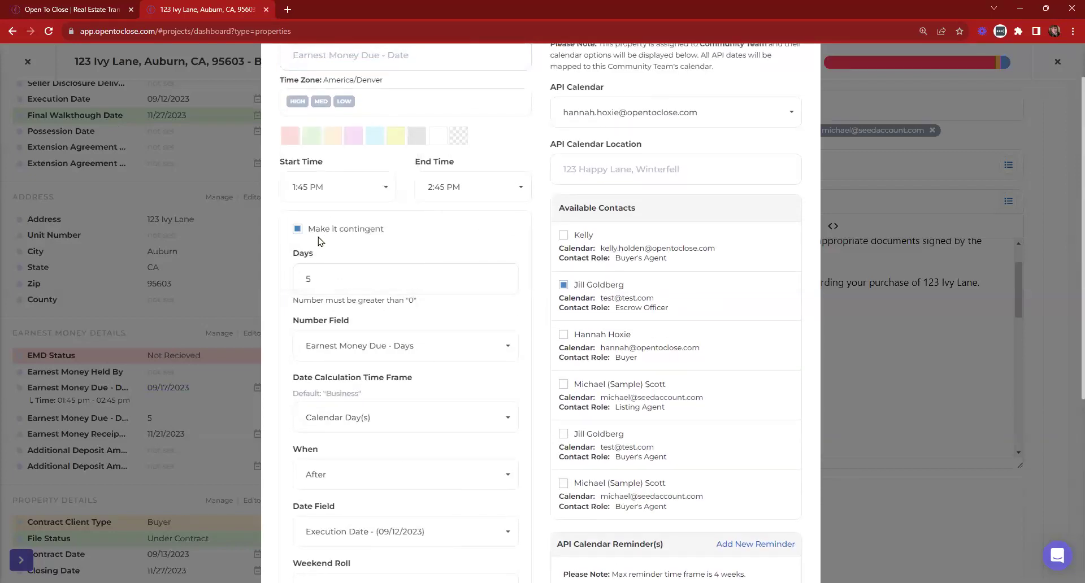
# Remove the contingency from Earnest Money Due - Date, reset its start and end times to unset, and save.
pyautogui.click(298, 230)
pyautogui.click(384, 192)
pyautogui.scroll(10, 353, 265)
pyautogui.scroll(1, 351, 262)
pyautogui.click(322, 271)
pyautogui.click(448, 249)
pyautogui.scroll(6, 450, 310)
pyautogui.scroll(8, 446, 294)
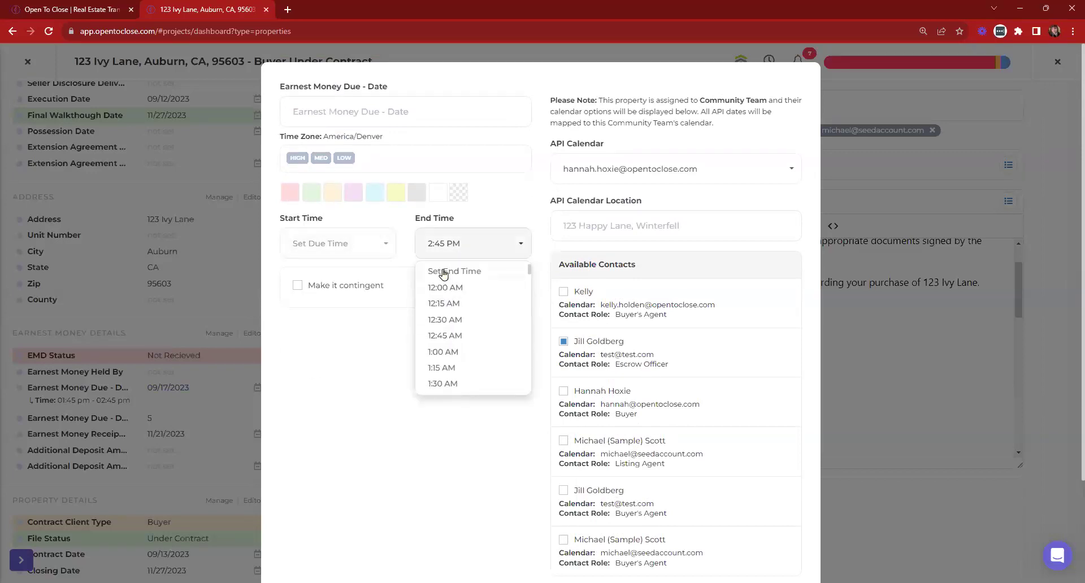
pyautogui.click(443, 272)
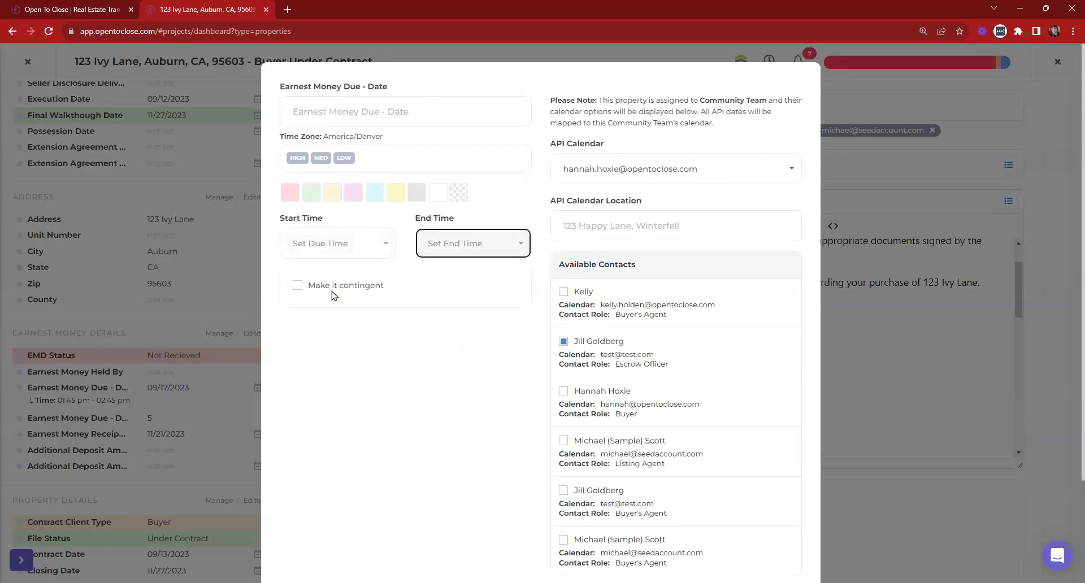
pyautogui.scroll(-3, 520, 275)
pyautogui.click(644, 481)
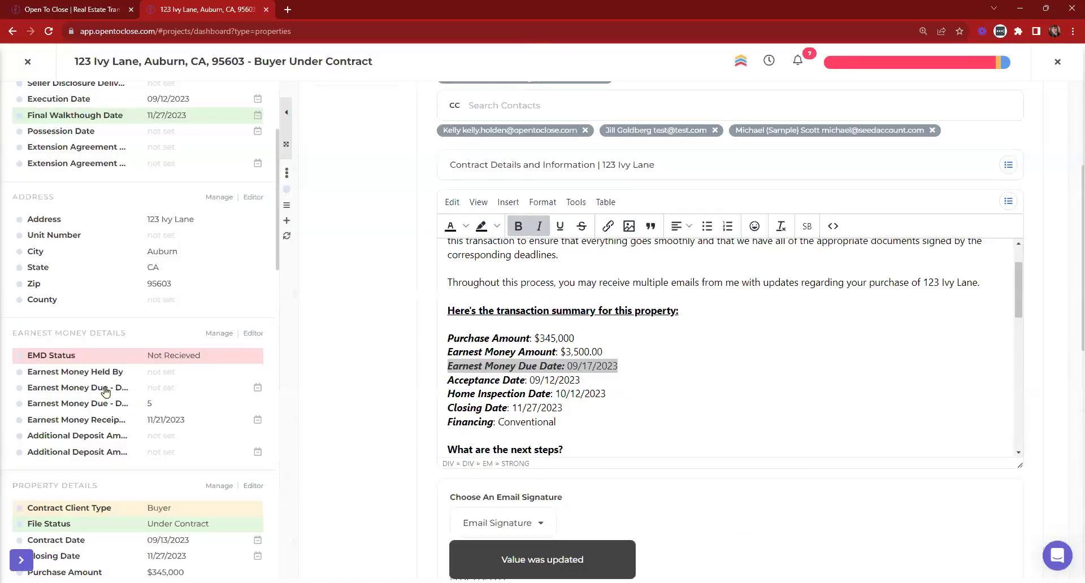
# Reapply the (B) Intro Email to Buyer (OTC2) template to the property email and check its Earnest Money Due Date line.
pyautogui.scroll(4, 1012, 201)
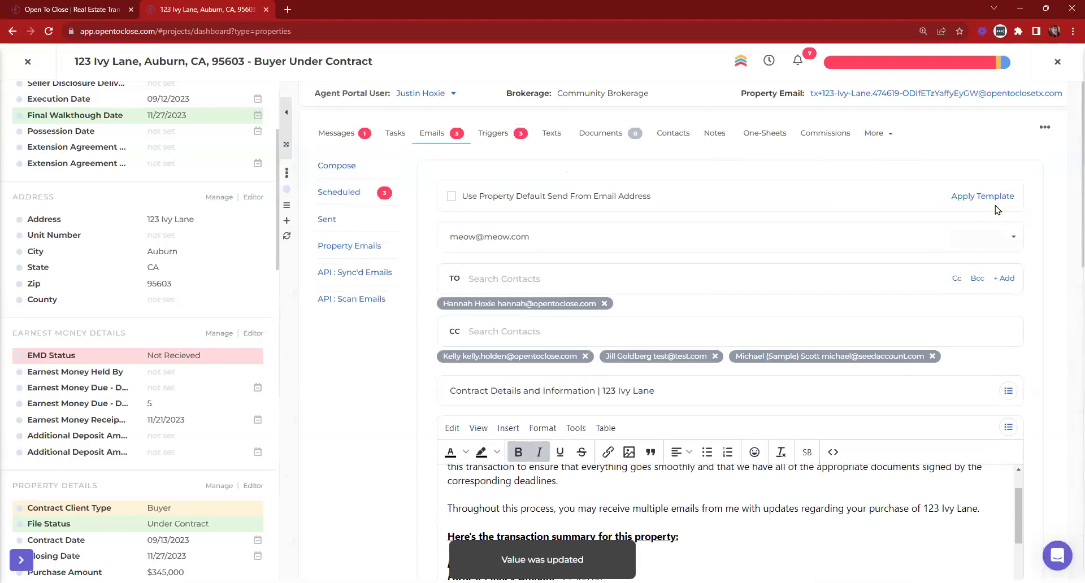
pyautogui.click(988, 198)
pyautogui.click(424, 125)
pyautogui.hotkey('ctrl', 'v')
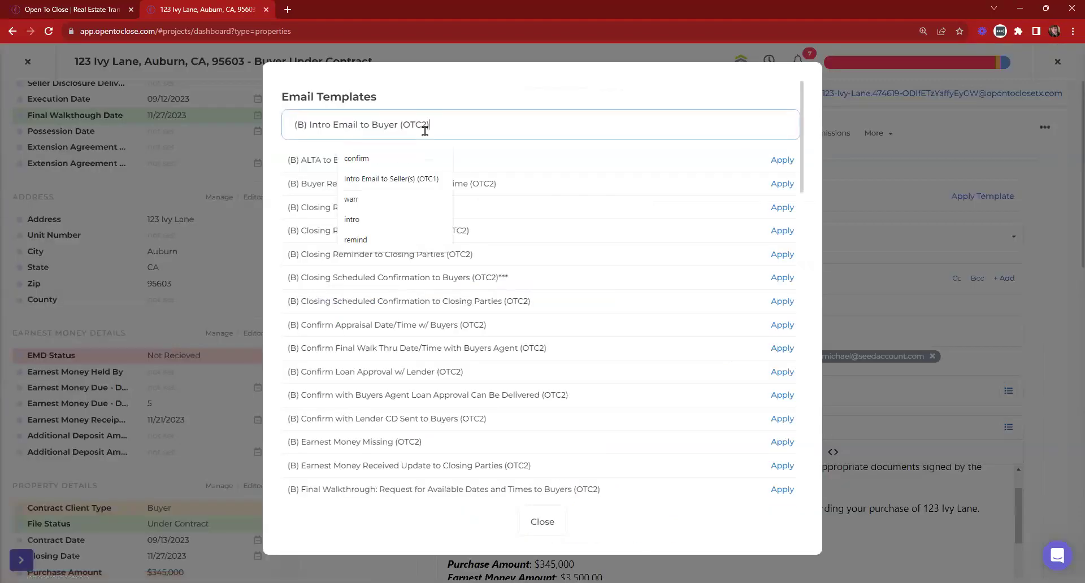
pyautogui.click(787, 161)
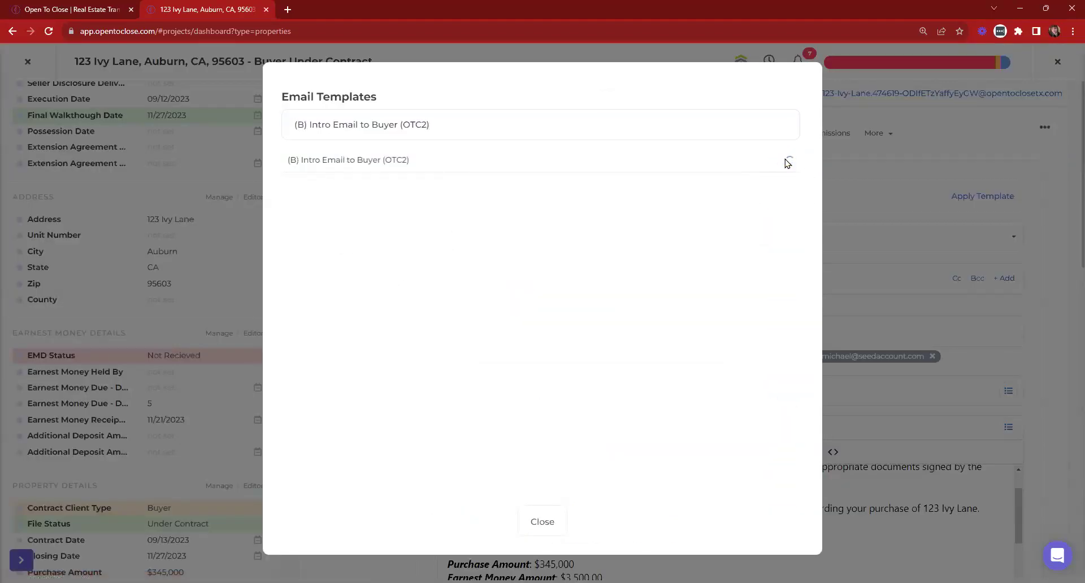
pyautogui.scroll(-5, 981, 248)
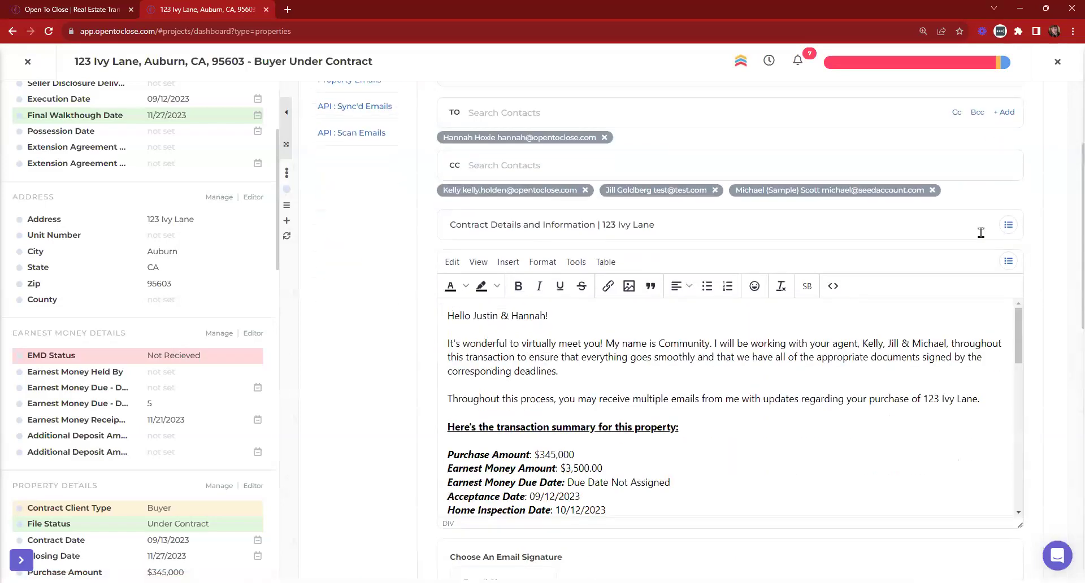
pyautogui.scroll(-1, 791, 268)
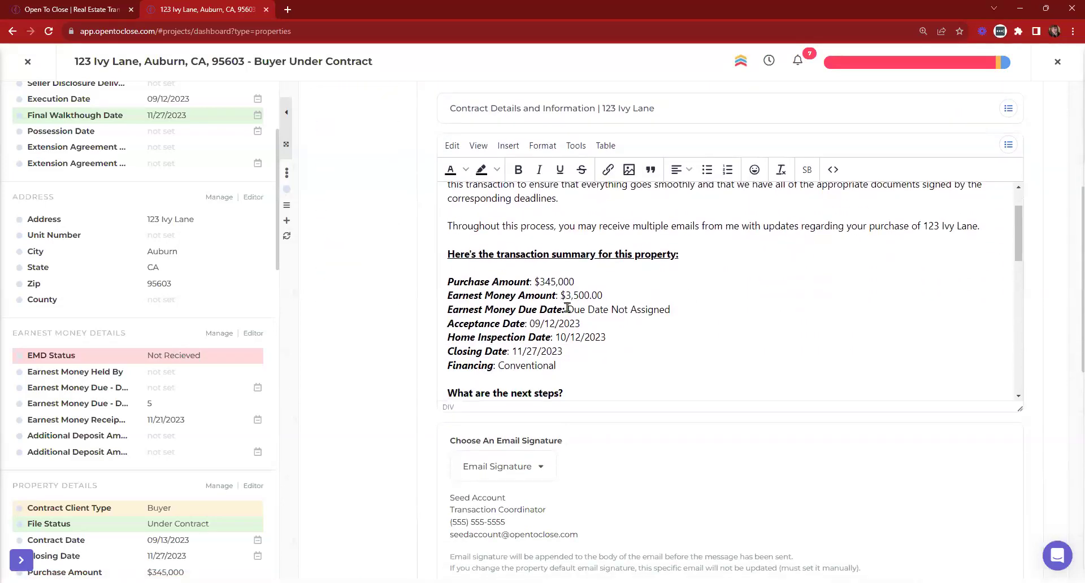
pyautogui.moveTo(567, 309); pyautogui.dragTo(690, 310)
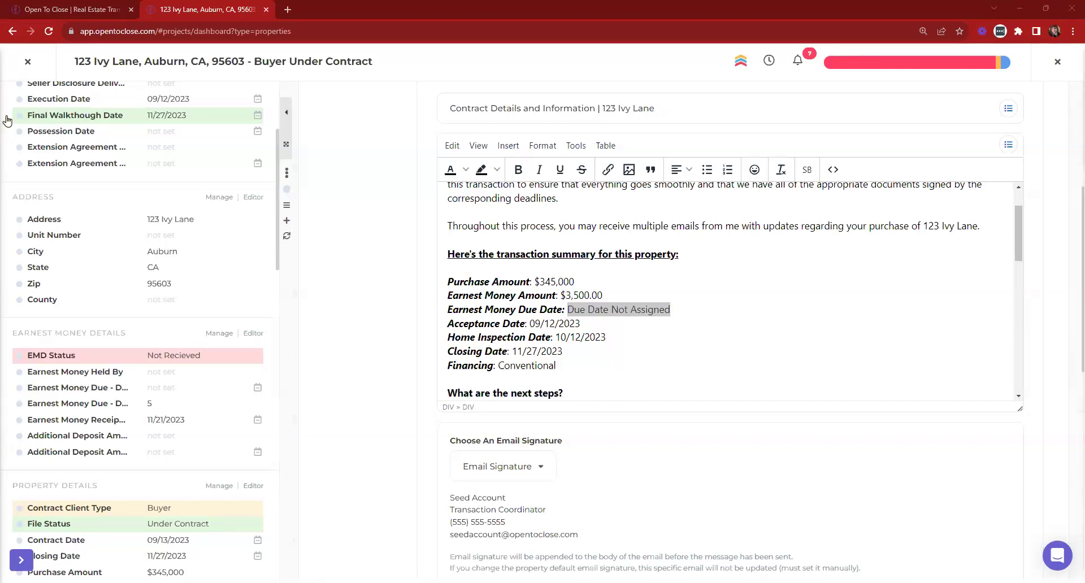
# In the Template Editor's trigger templates, clone Buyer Main Under Contract TRIGGERS (OTC2) as "Buyer Main MISSING EMD".
pyautogui.click(24, 72)
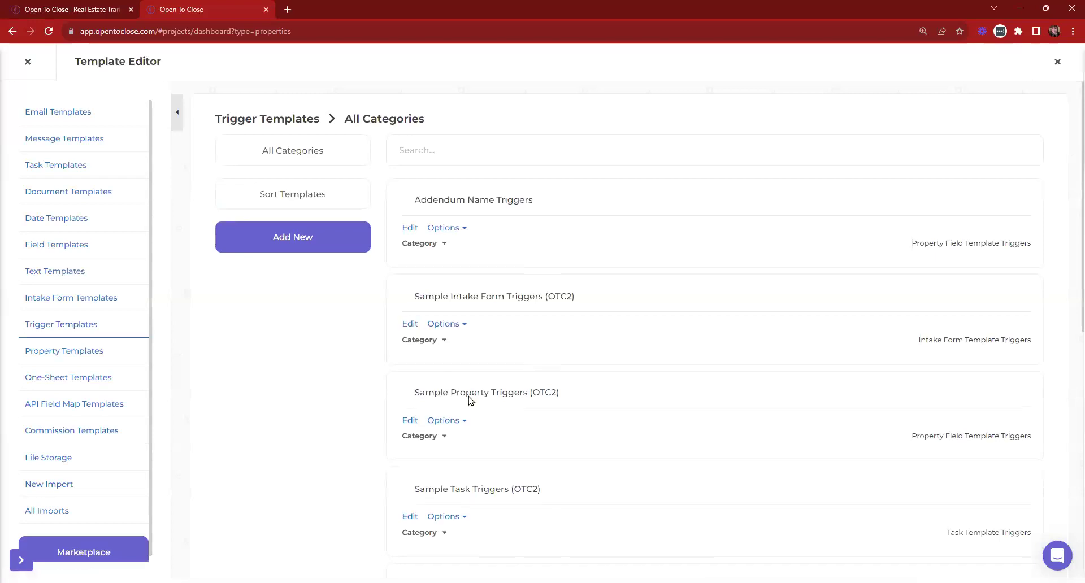
pyautogui.scroll(-7, 469, 398)
pyautogui.scroll(-2, 469, 398)
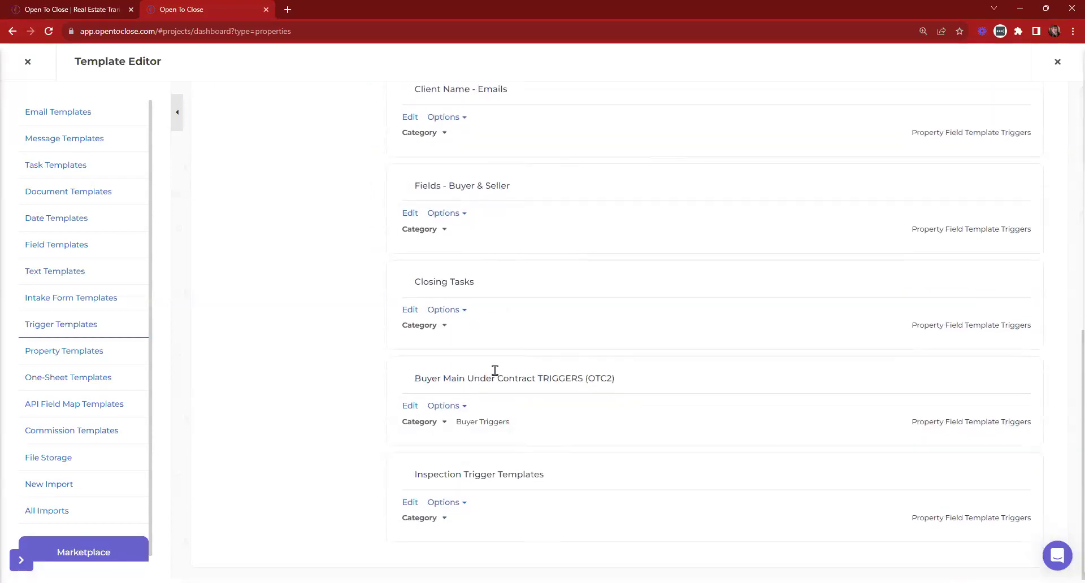
pyautogui.click(456, 406)
pyautogui.click(452, 424)
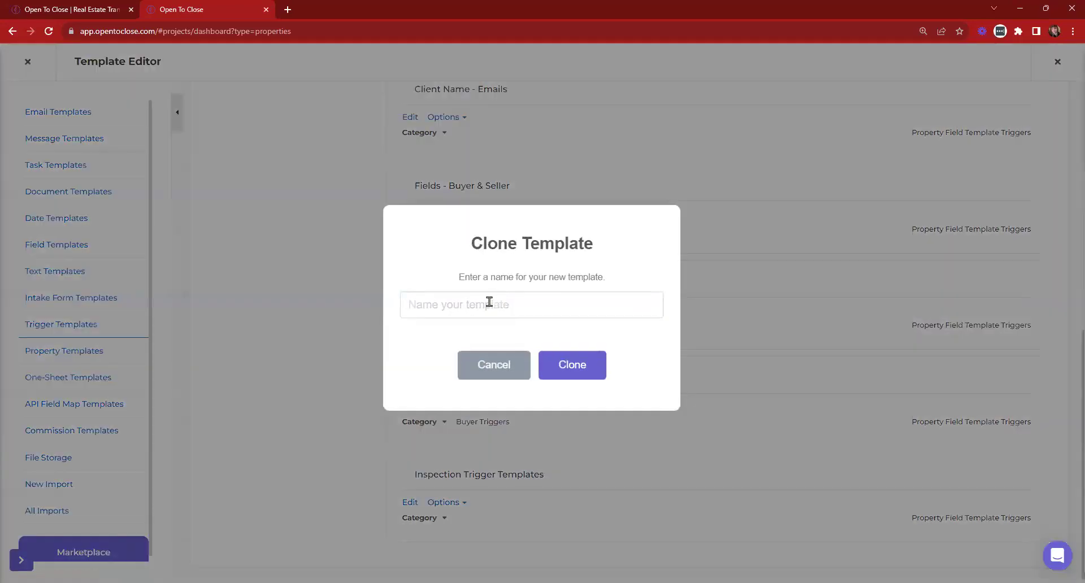
pyautogui.write('Buyer Mia')
pyautogui.write('n MISSING EMD')
pyautogui.click(588, 366)
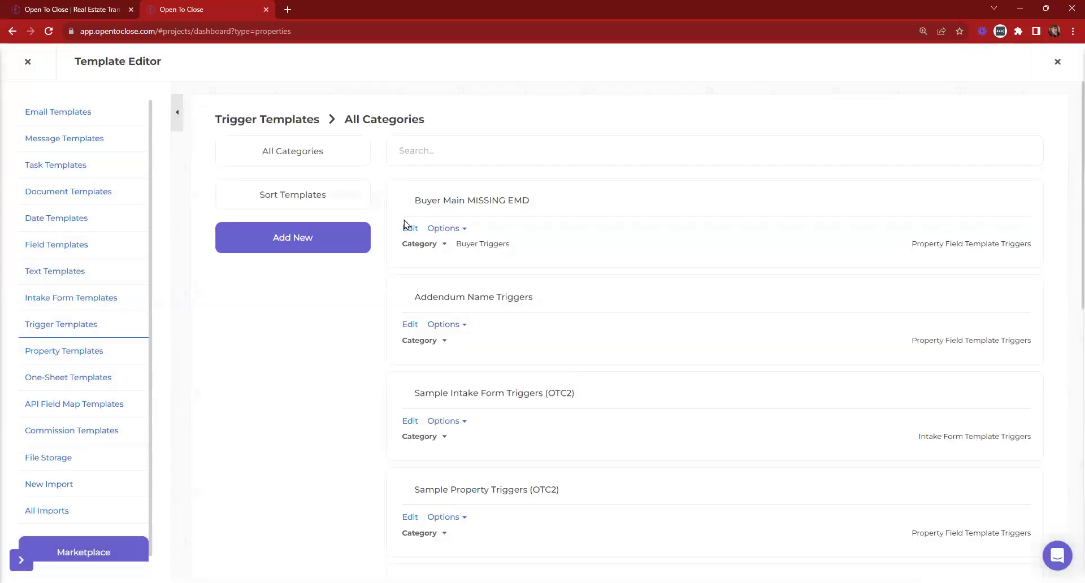
# Turn off every trigger in Buyer Main MISSING EMD except the first (B) Earnest Money Missing (OTC2) email, and review the list.
pyautogui.click(410, 230)
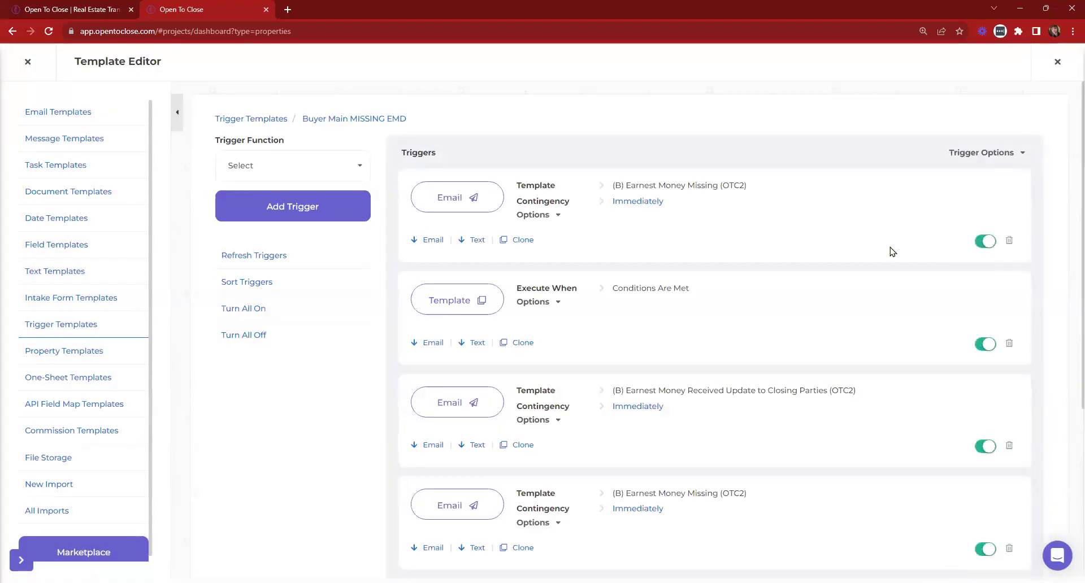
pyautogui.click(984, 344)
pyautogui.click(985, 447)
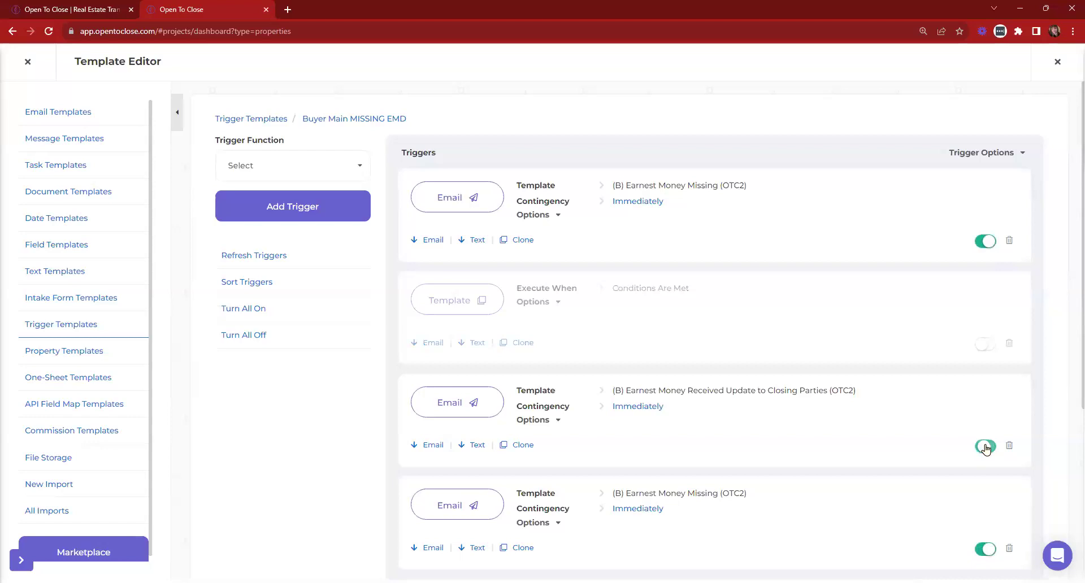
pyautogui.scroll(-2, 988, 429)
pyautogui.click(986, 435)
pyautogui.scroll(-3, 988, 419)
pyautogui.click(986, 391)
pyautogui.click(985, 494)
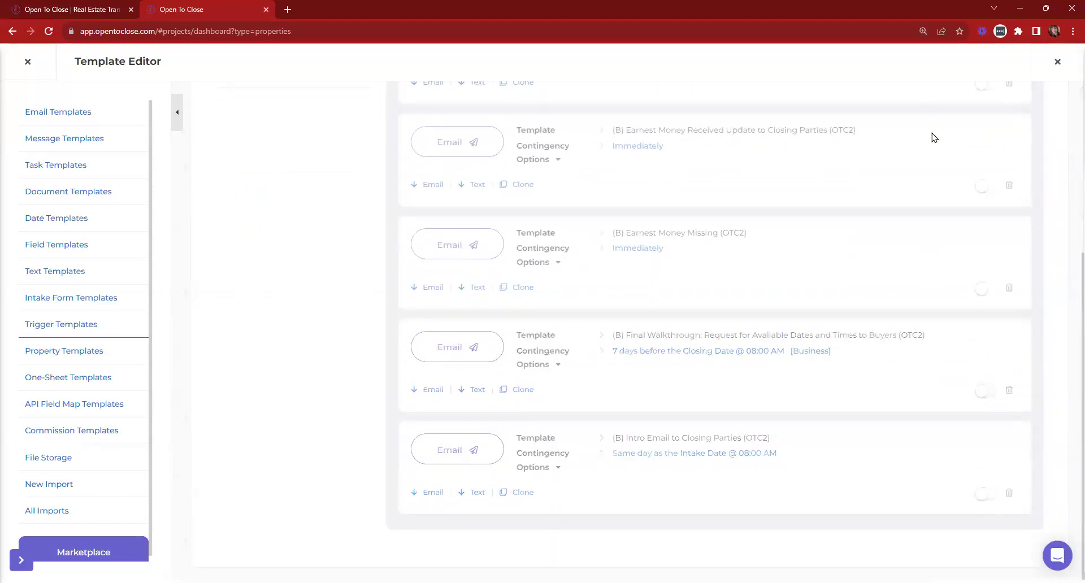
pyautogui.scroll(1, 935, 243)
pyautogui.scroll(-1, 993, 542)
pyautogui.scroll(5, 719, 491)
pyautogui.scroll(-5, 720, 491)
pyautogui.scroll(5, 693, 339)
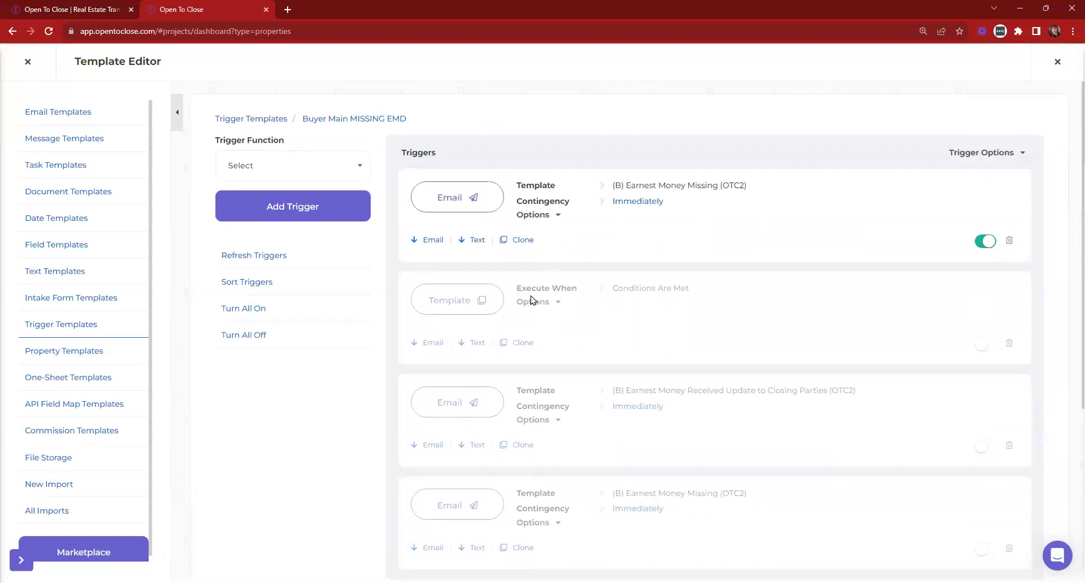
# Return to the trigger templates list and view the options for Buyer Main Under Contract TRIGGERS (OTC2).
pyautogui.click(252, 118)
pyautogui.scroll(-10, 474, 508)
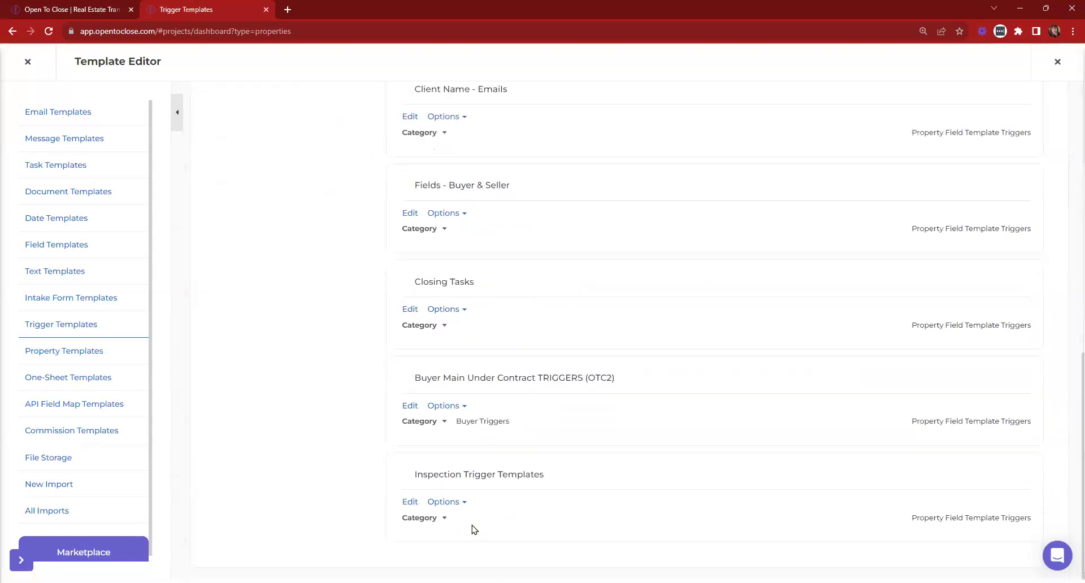
pyautogui.click(447, 405)
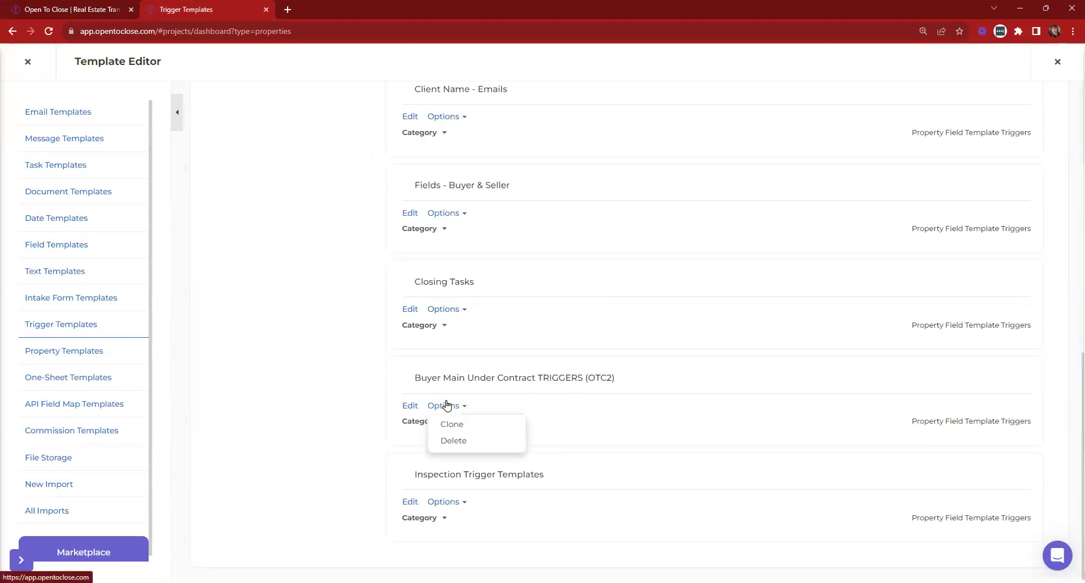
pyautogui.scroll(10, 463, 395)
# Reopen Buyer Main MISSING EMD and detach the first trigger's email from its (B) Earnest Money Missing (OTC2) template.
pyautogui.click(411, 229)
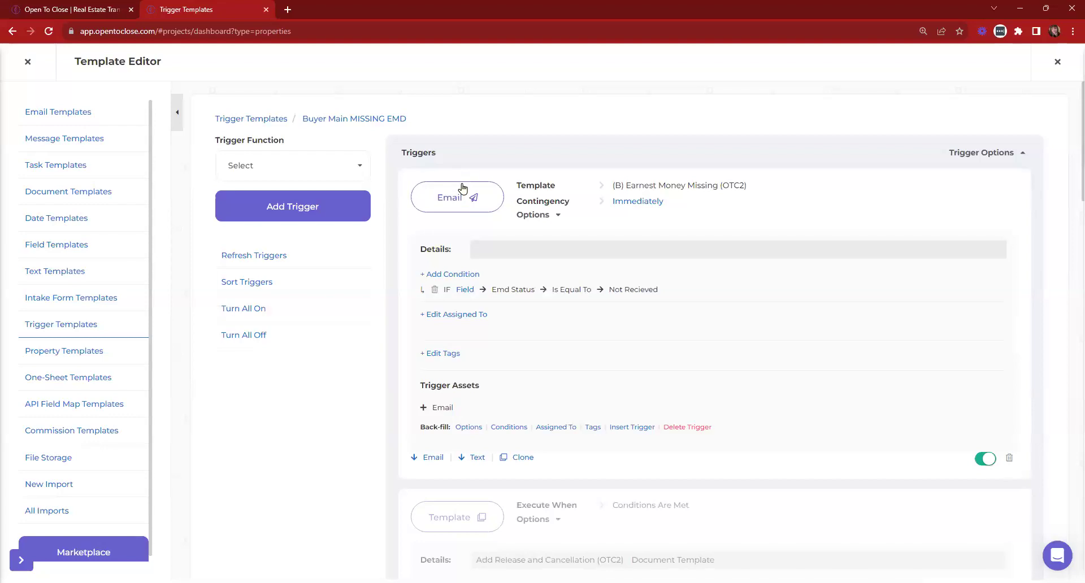
pyautogui.click(455, 201)
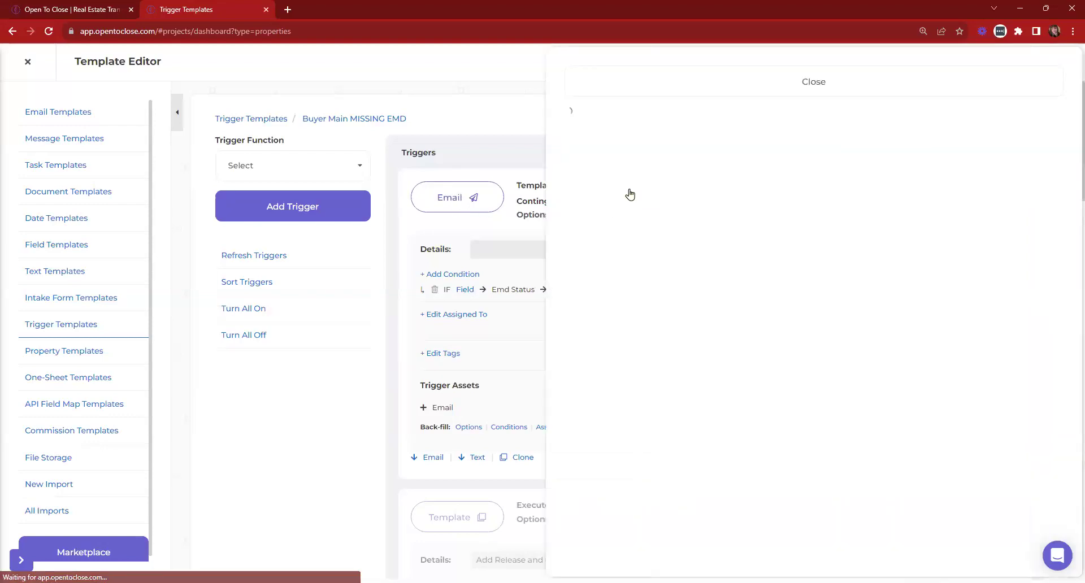
pyautogui.click(617, 162)
pyautogui.click(582, 386)
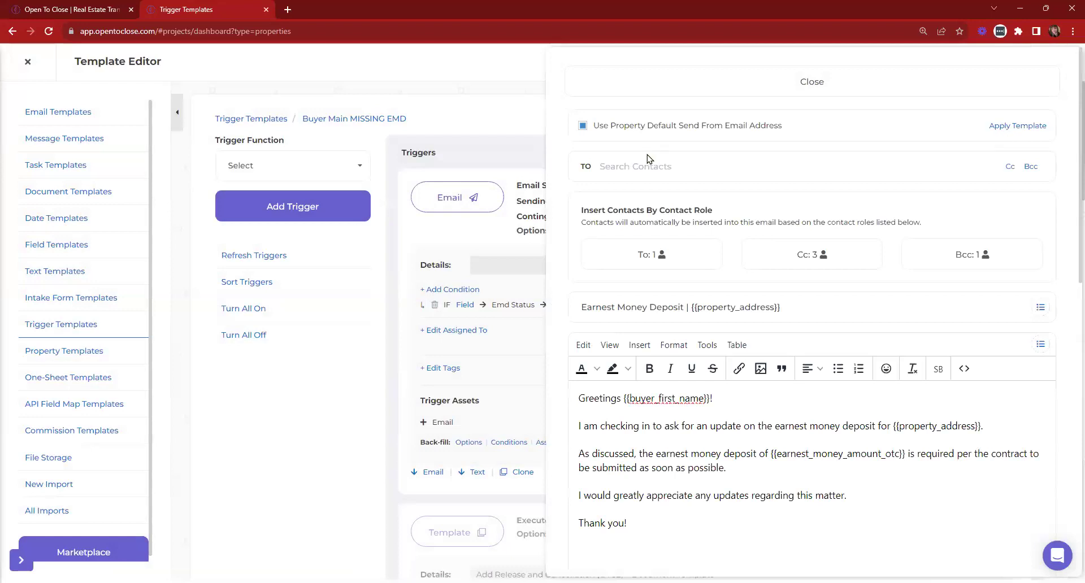
# Apply the (B) Missing Earnest Money Release & Notice to Terminate Email to Buyer's Agent (OTC2) template to the trigger's email and close it.
pyautogui.click(1002, 126)
pyautogui.click(636, 127)
pyautogui.write('MISSINGS')
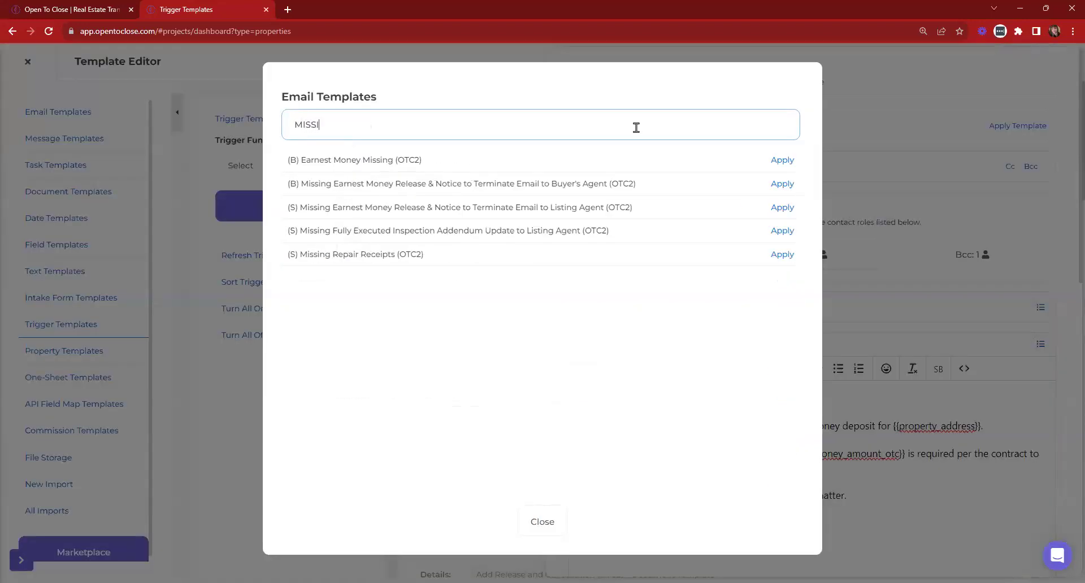
pyautogui.press('BackSpace')
pyautogui.press('BackSpace')
pyautogui.click(783, 184)
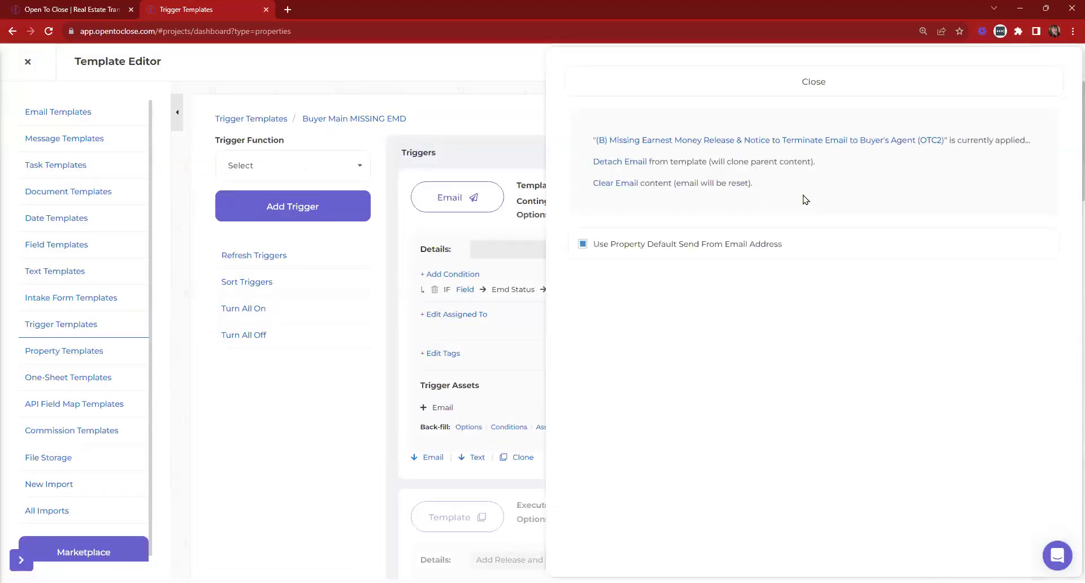
pyautogui.click(644, 83)
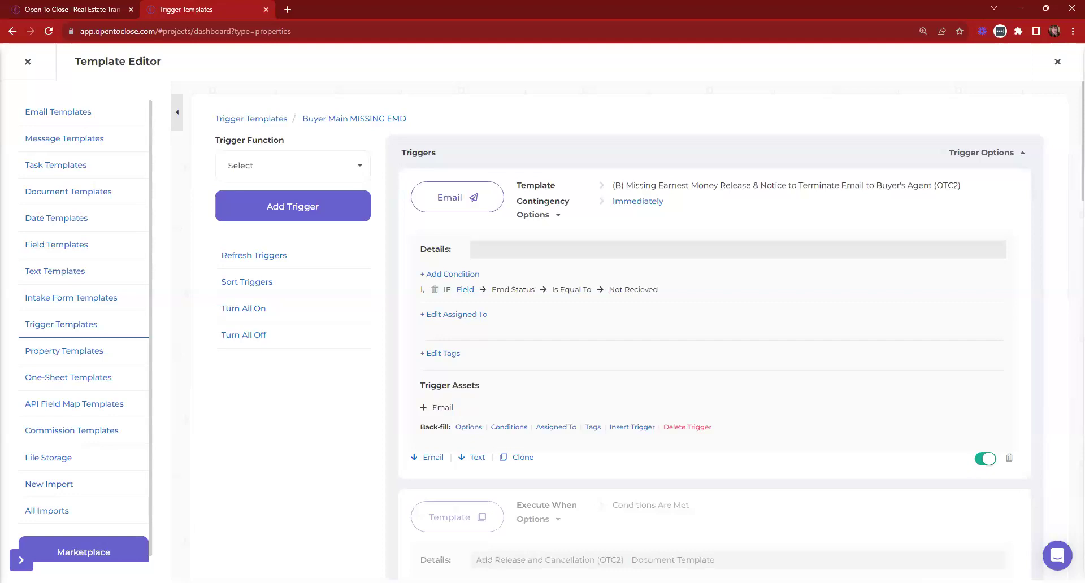
# Open the task templates and look through the buyer and seller task lists.
pyautogui.click(58, 163)
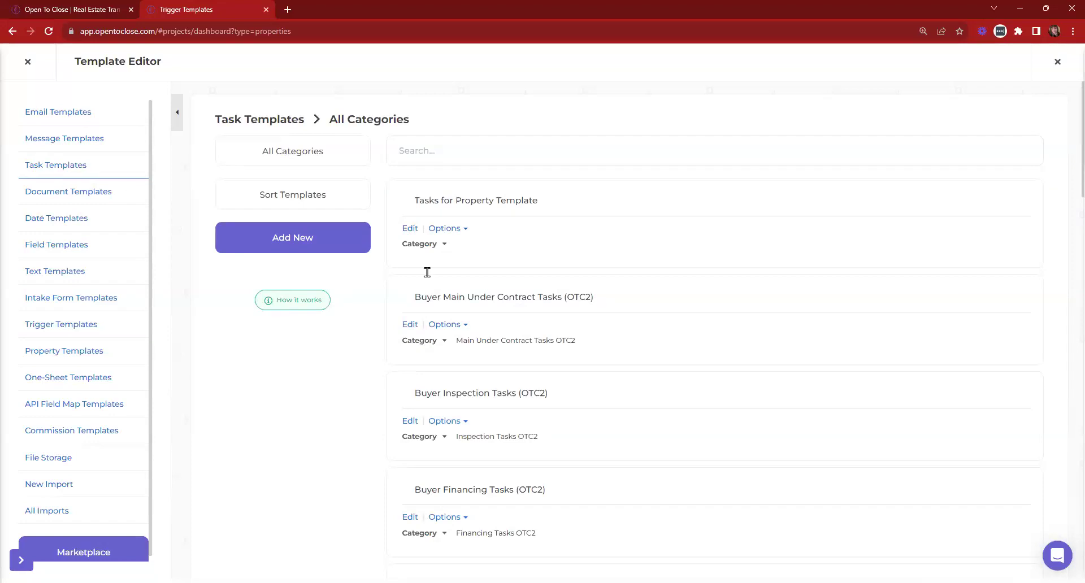
pyautogui.scroll(-4, 430, 273)
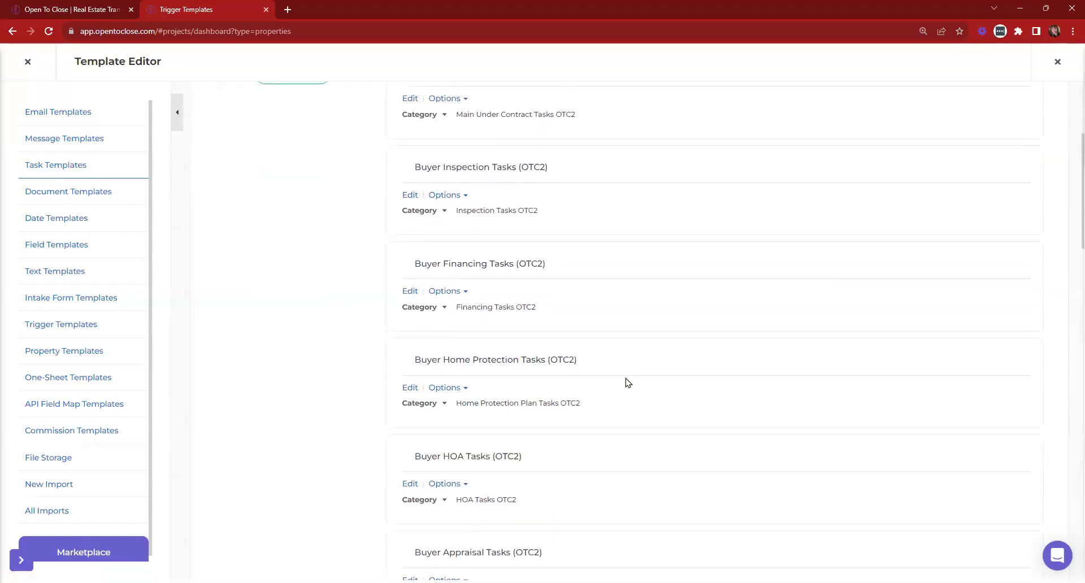
pyautogui.scroll(-5, 627, 383)
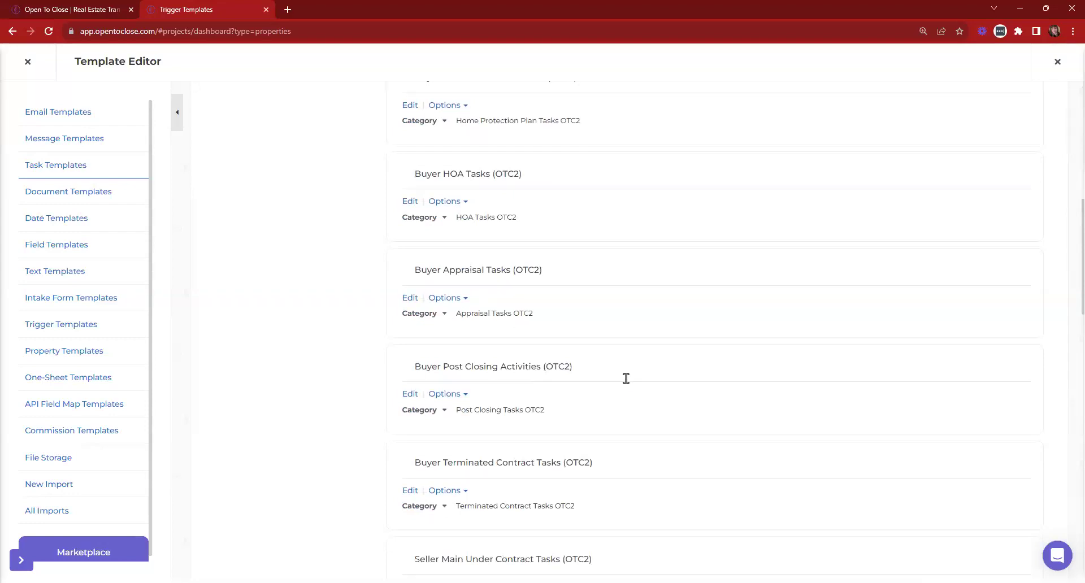
pyautogui.scroll(10, 626, 379)
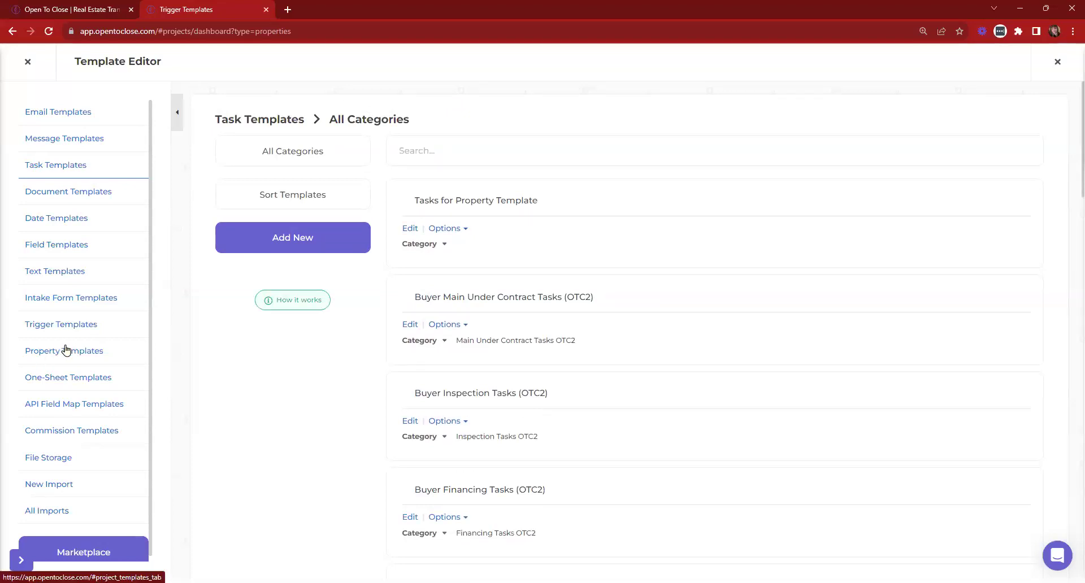
# Return to the 123 Ivy Lane property, view its applied task templates, and open its triggers.
pyautogui.click(28, 63)
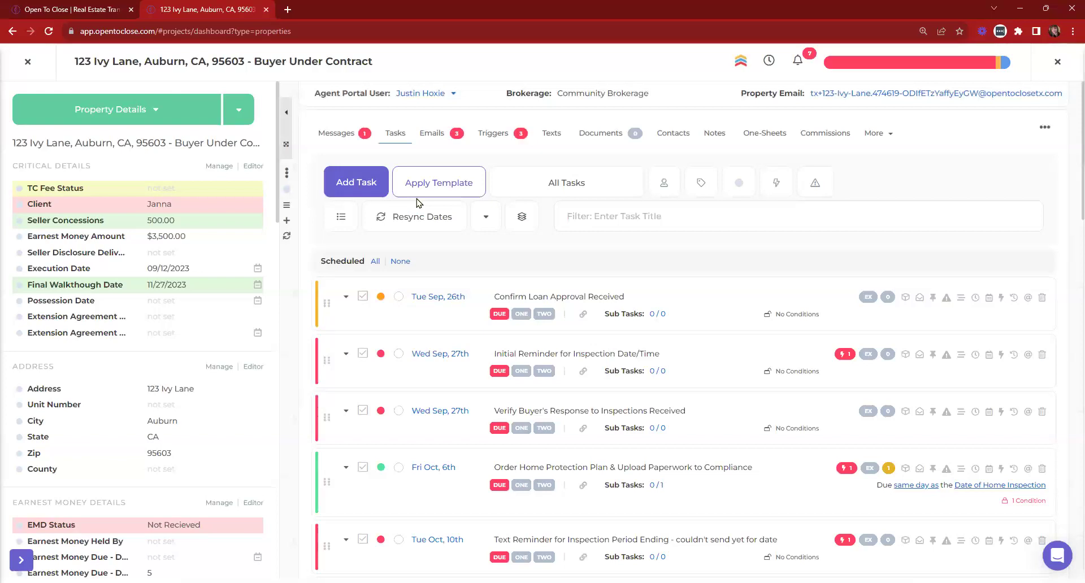
pyautogui.click(523, 189)
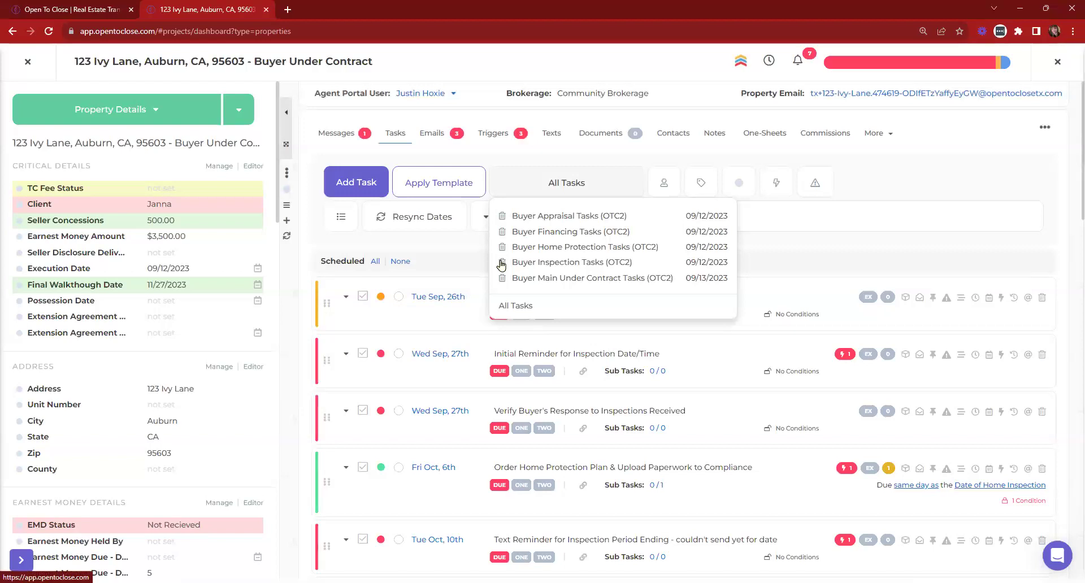
pyautogui.click(503, 144)
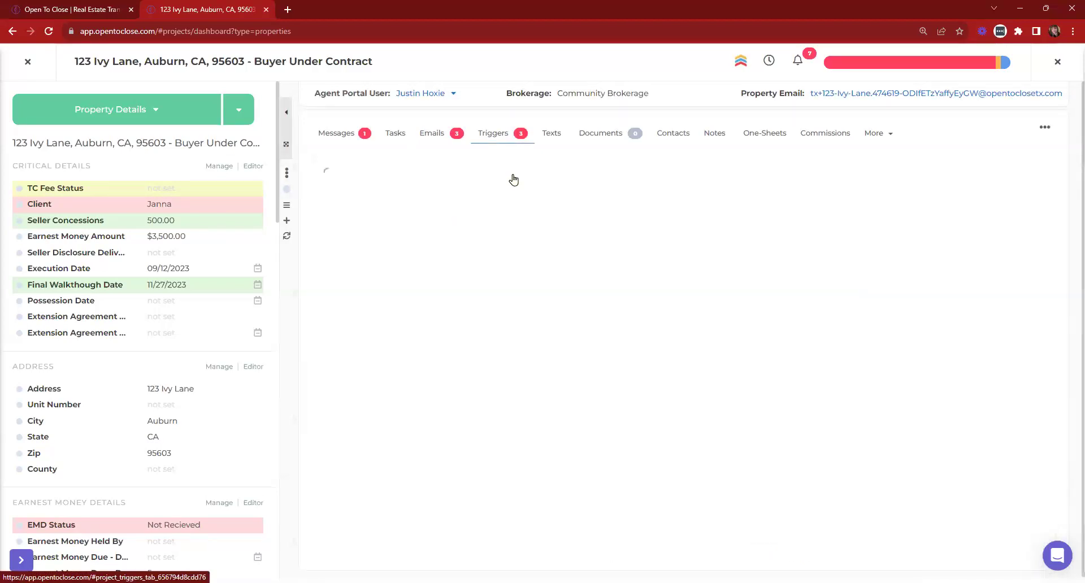
# Review the open property's applied trigger template, close the property, and bring up the available intake forms.
pyautogui.moveTo(513, 179)
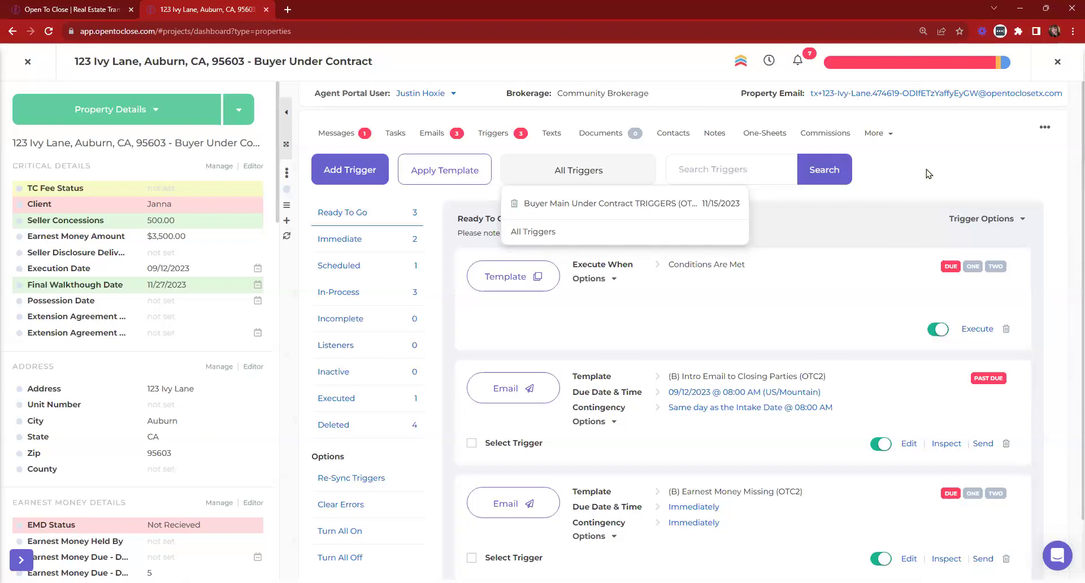
pyautogui.click(32, 63)
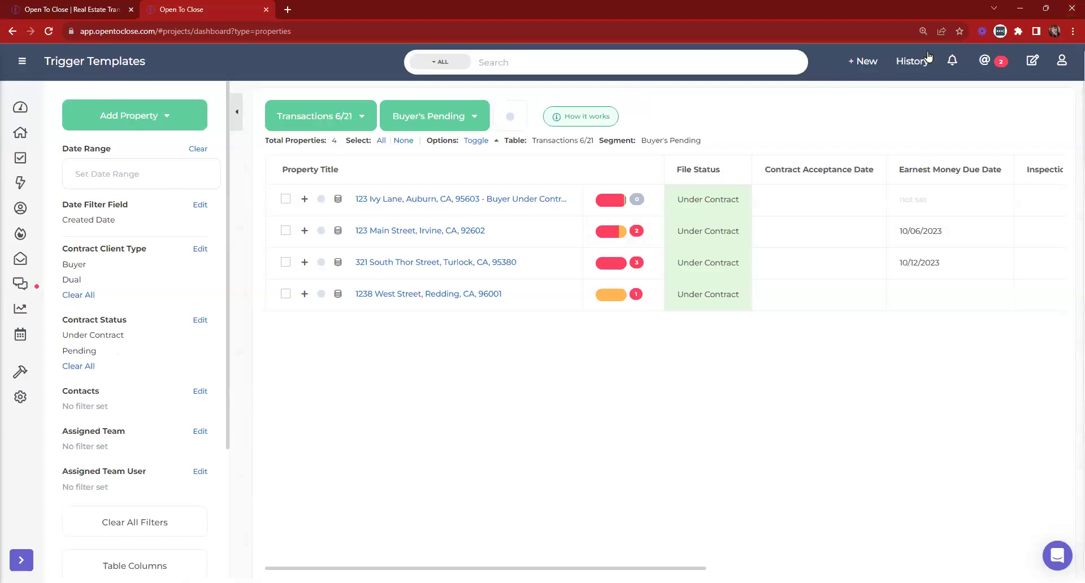
pyautogui.click(863, 61)
pyautogui.click(780, 137)
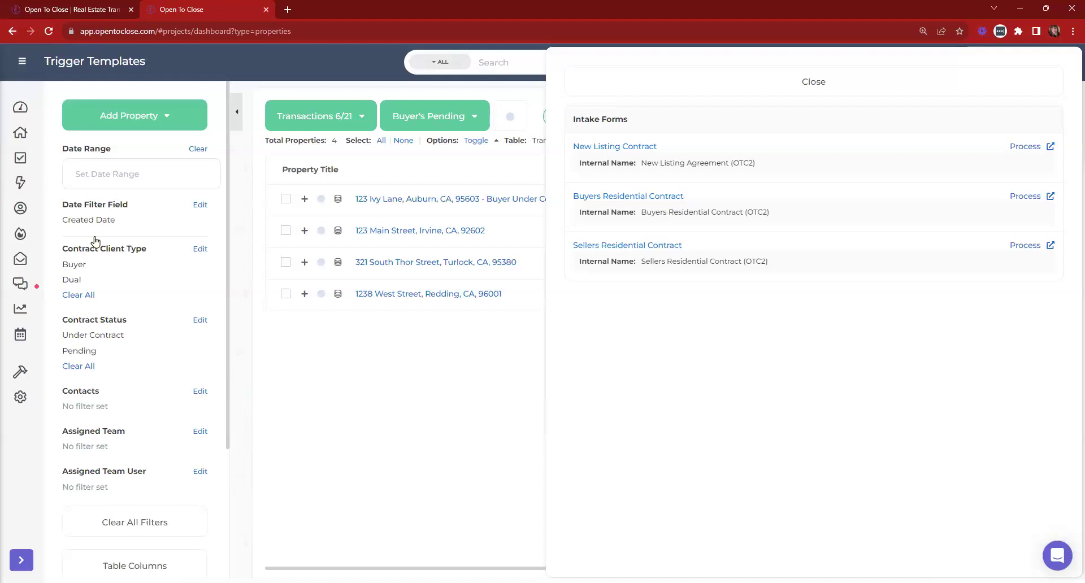
# Open the submitted Turlock listing intake past its internal instructions and bring up its trigger overview.
pyautogui.click(774, 250)
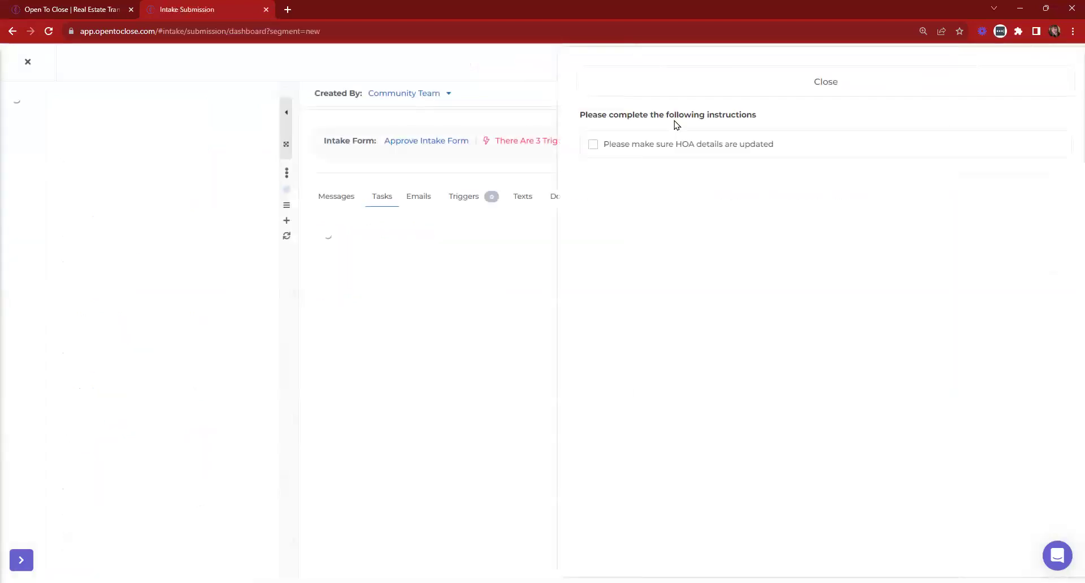
pyautogui.click(643, 88)
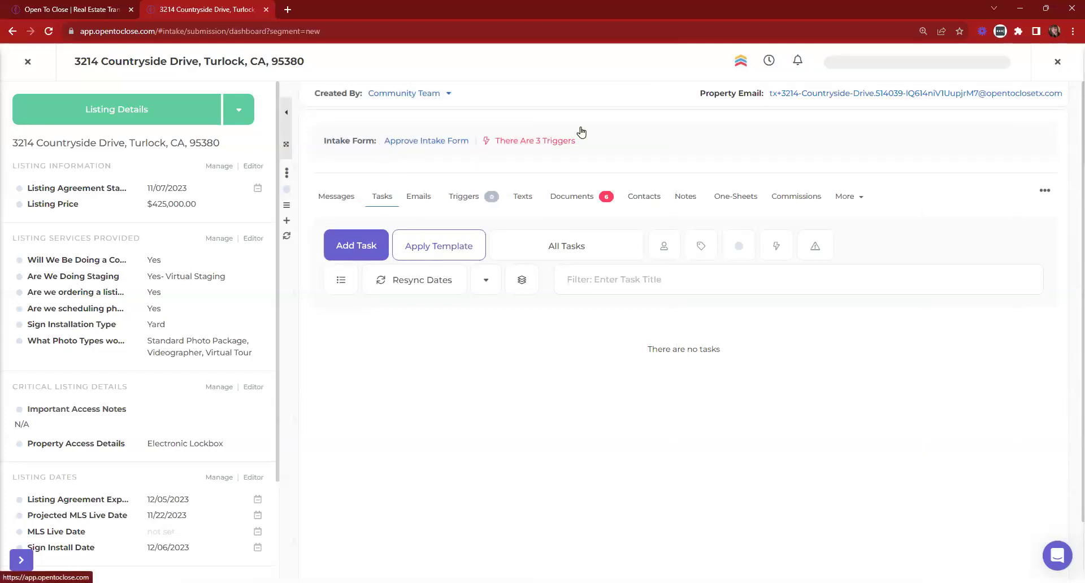
pyautogui.click(888, 72)
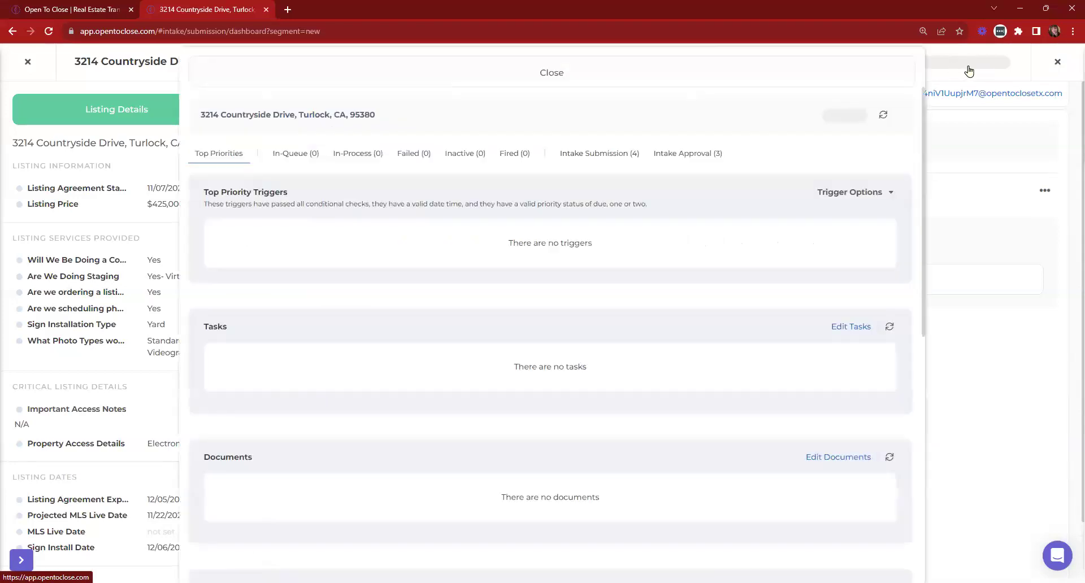
# Compare the listing's Intake Submission triggers with its Intake Approval triggers and return to the submitted intake forms.
pyautogui.click(602, 154)
pyautogui.scroll(5, 624, 316)
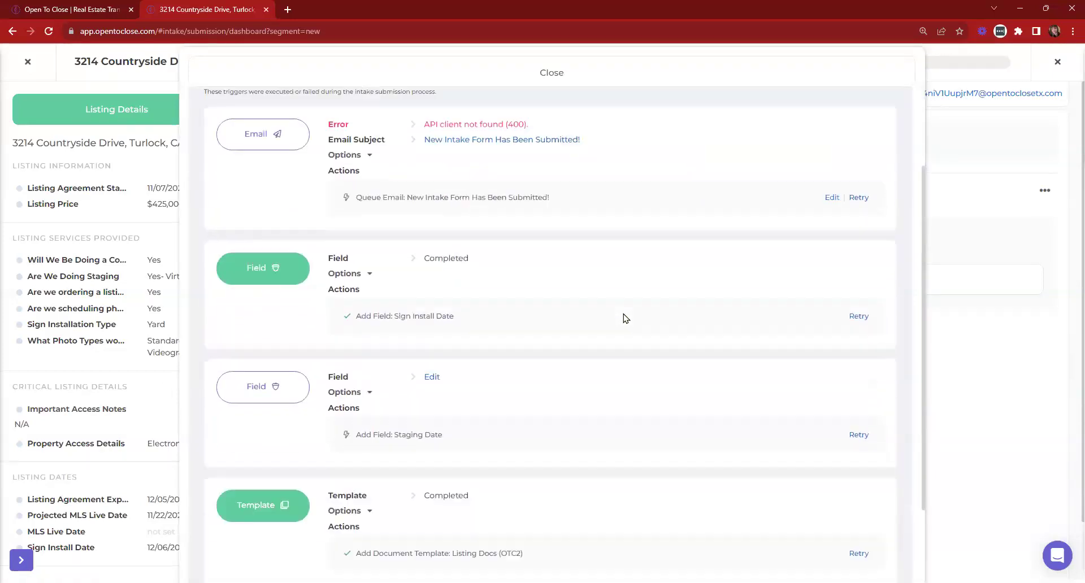
pyautogui.click(683, 160)
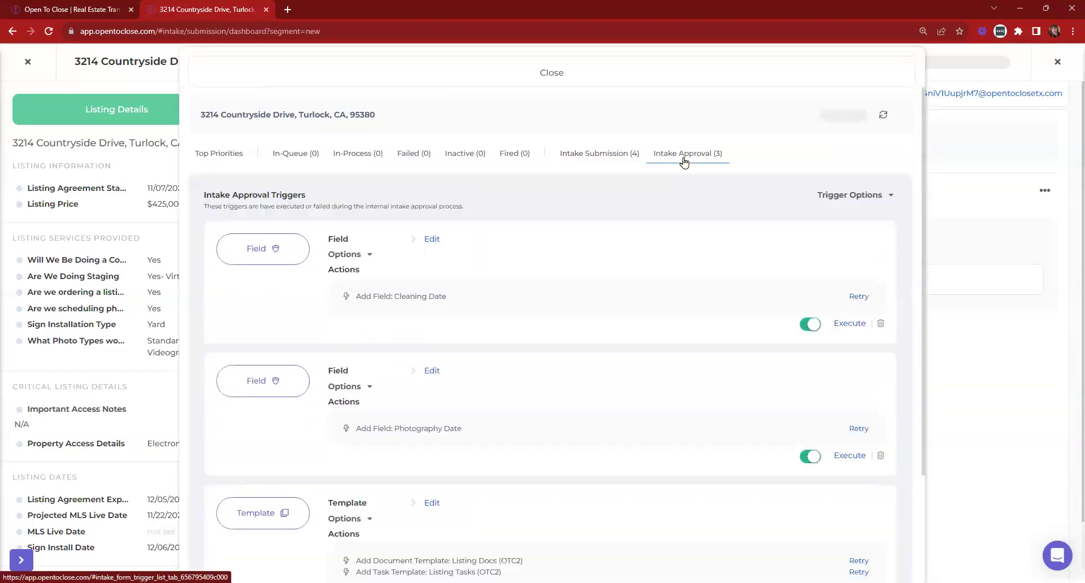
pyautogui.scroll(-2, 497, 261)
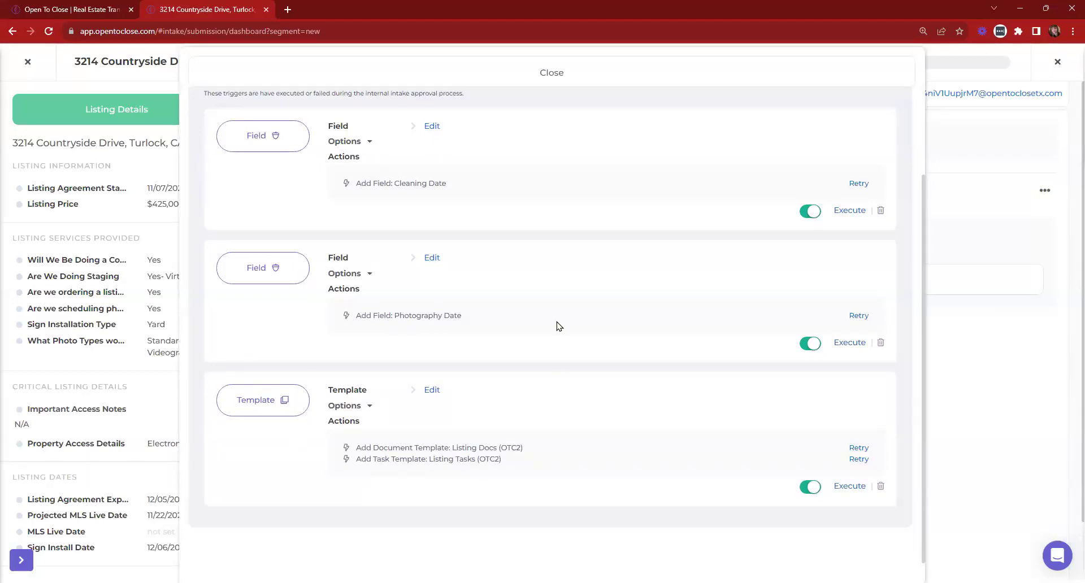
pyautogui.scroll(2, 558, 326)
pyautogui.click(608, 159)
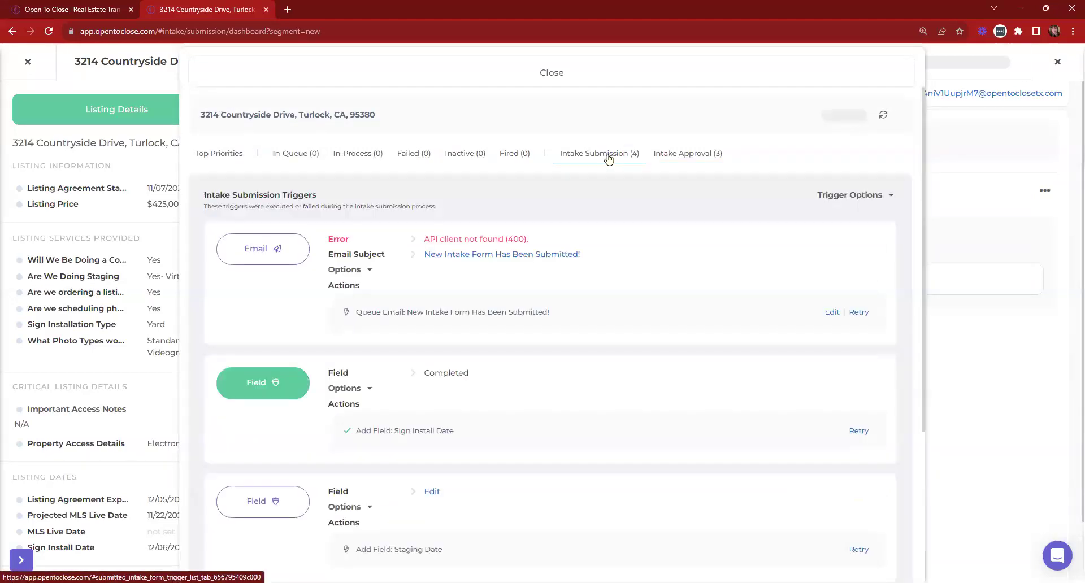
pyautogui.click(687, 156)
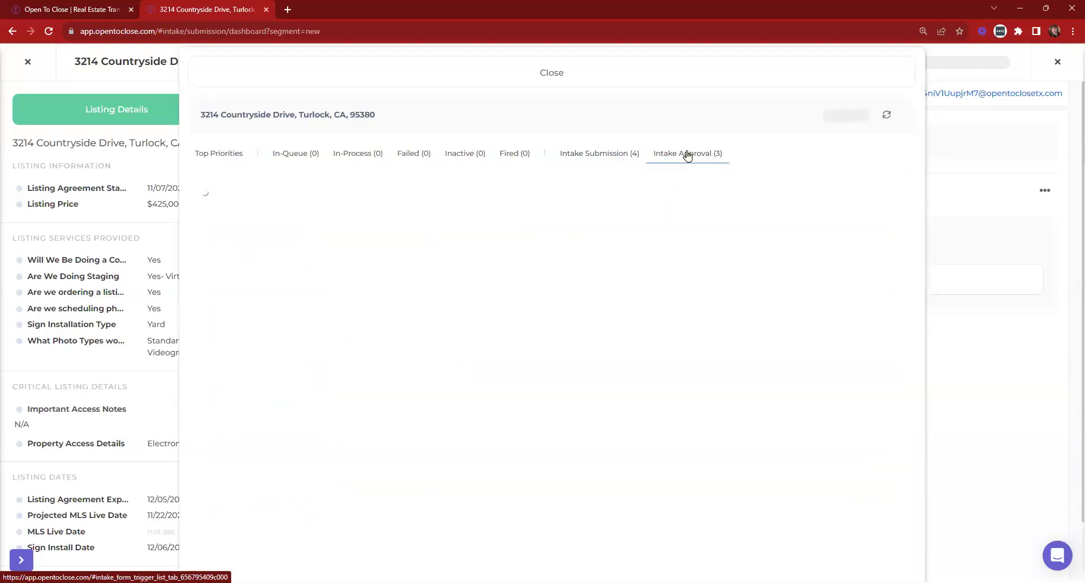
pyautogui.click(599, 78)
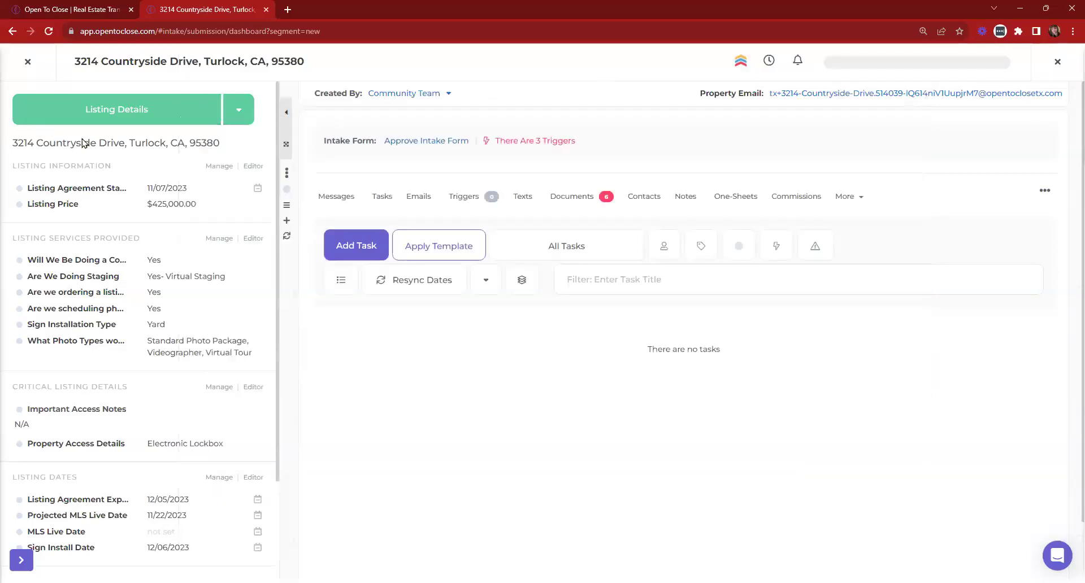
pyautogui.click(21, 71)
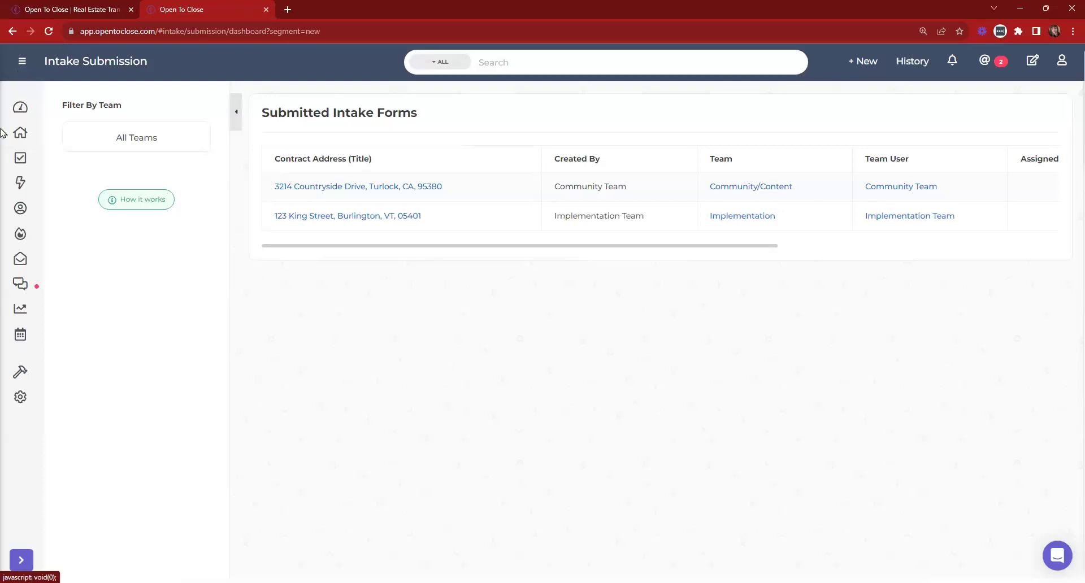
# Open the Buyers Residential Contract (OTC2) intake form template for editing.
pyautogui.moveTo(5, 390)
pyautogui.moveTo(23, 370)
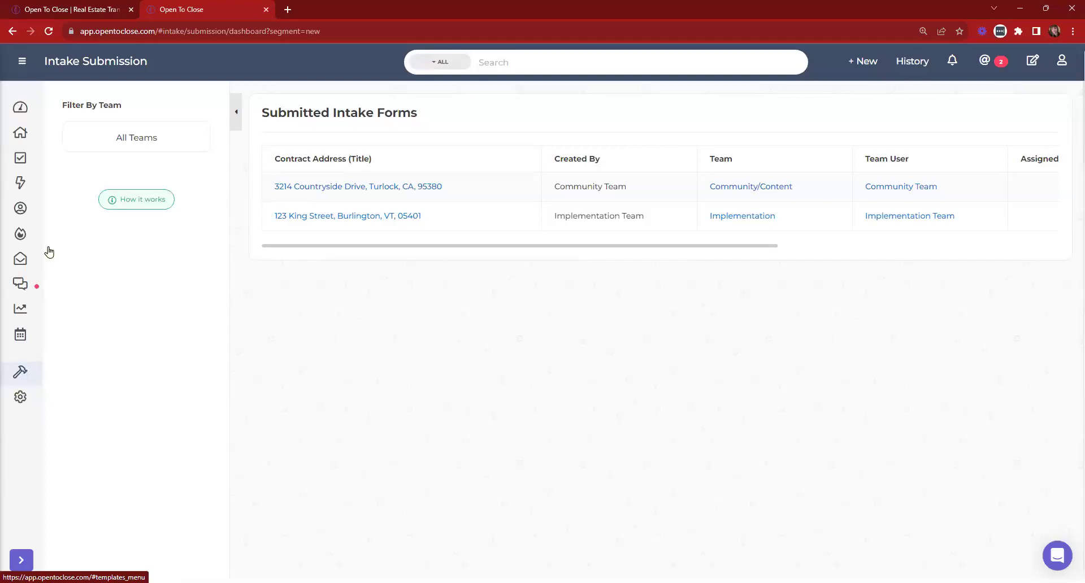
pyautogui.moveTo(49, 245)
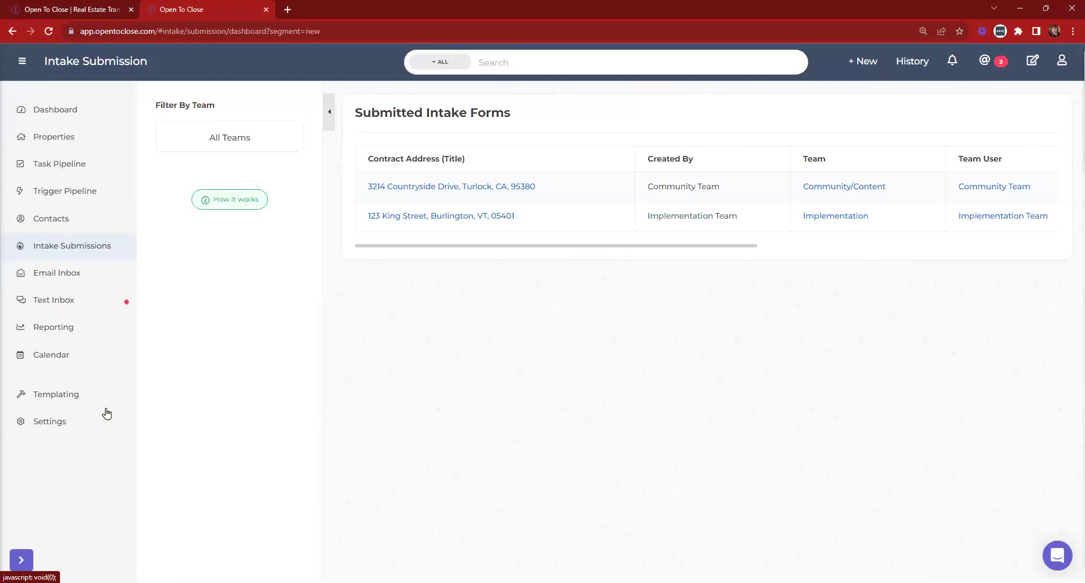
pyautogui.click(70, 397)
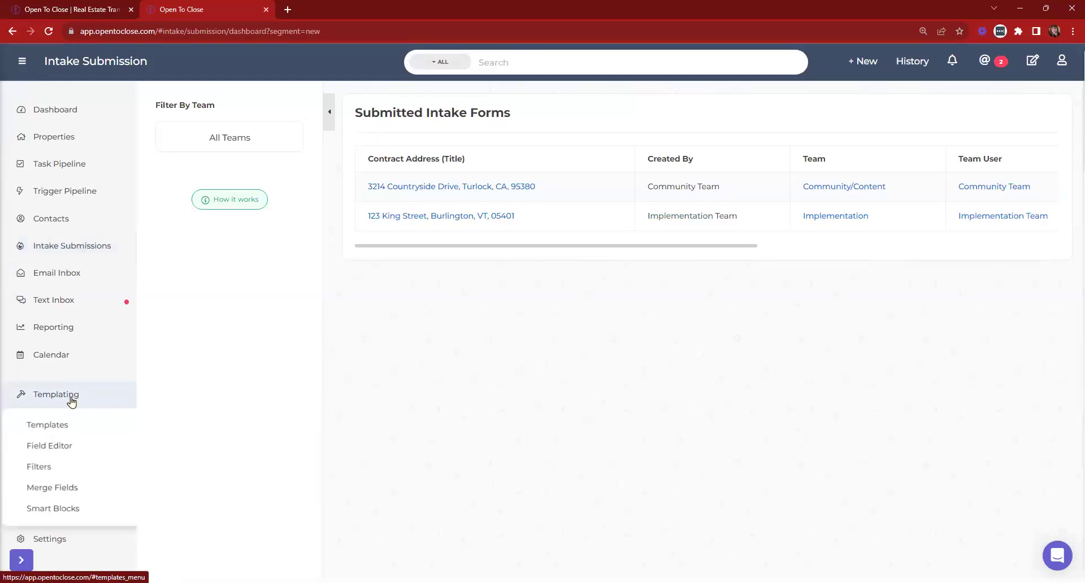
pyautogui.click(57, 431)
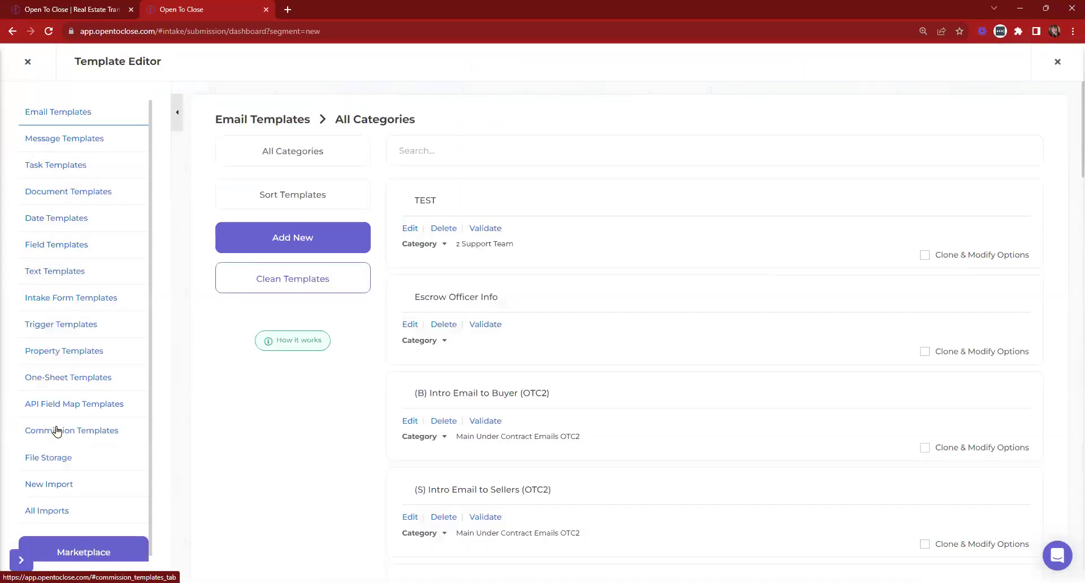
pyautogui.click(43, 303)
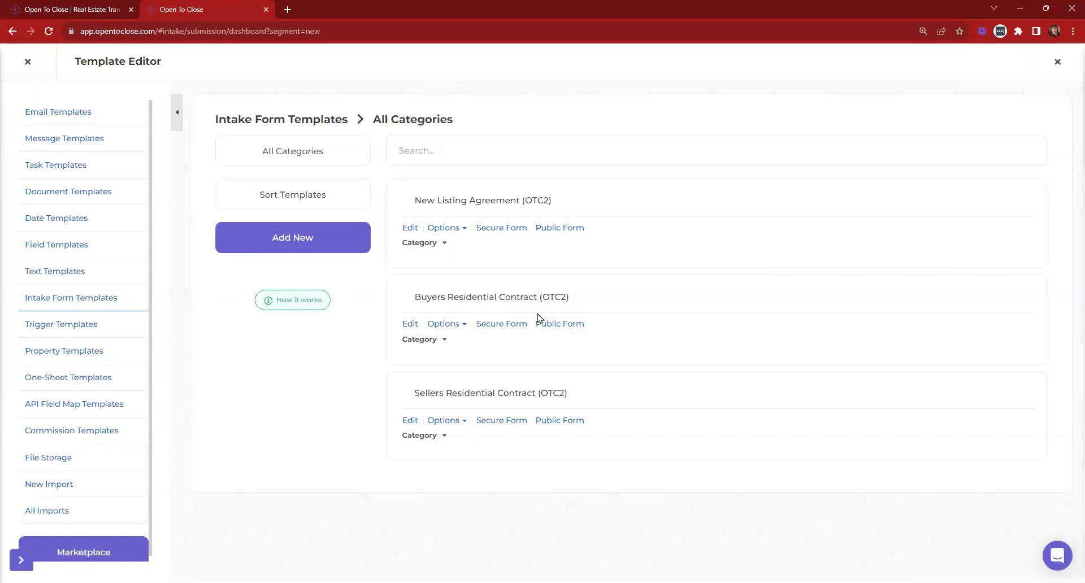
pyautogui.click(405, 324)
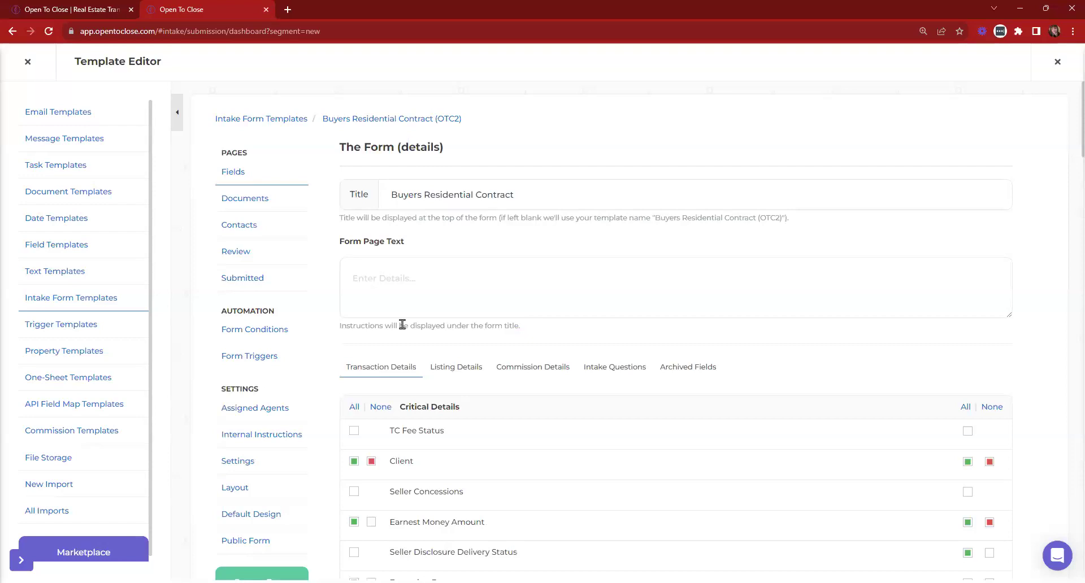
pyautogui.hotkey('ctrl', 'shift', 'i')
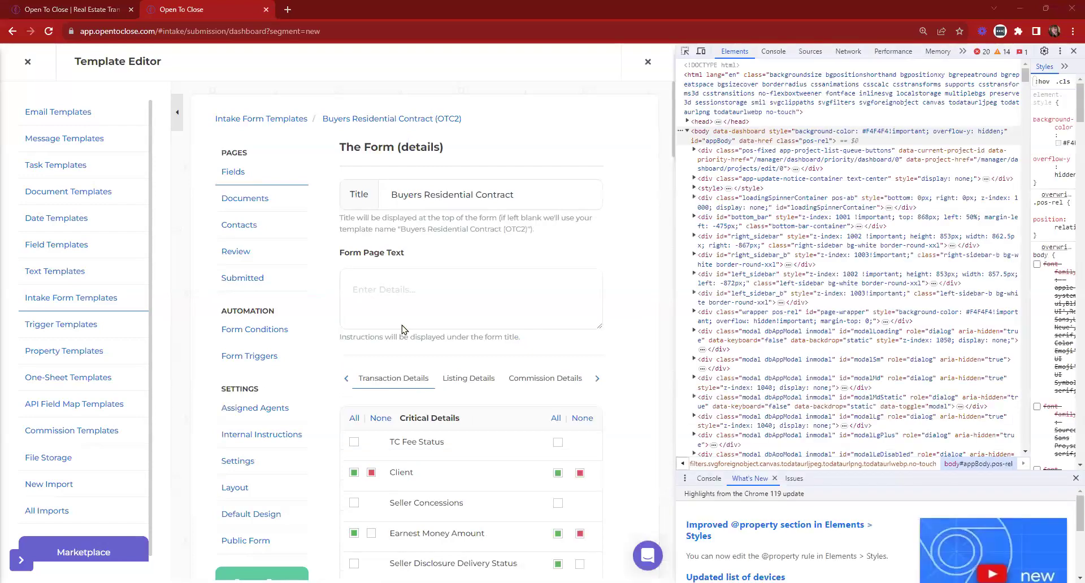
pyautogui.click(1073, 51)
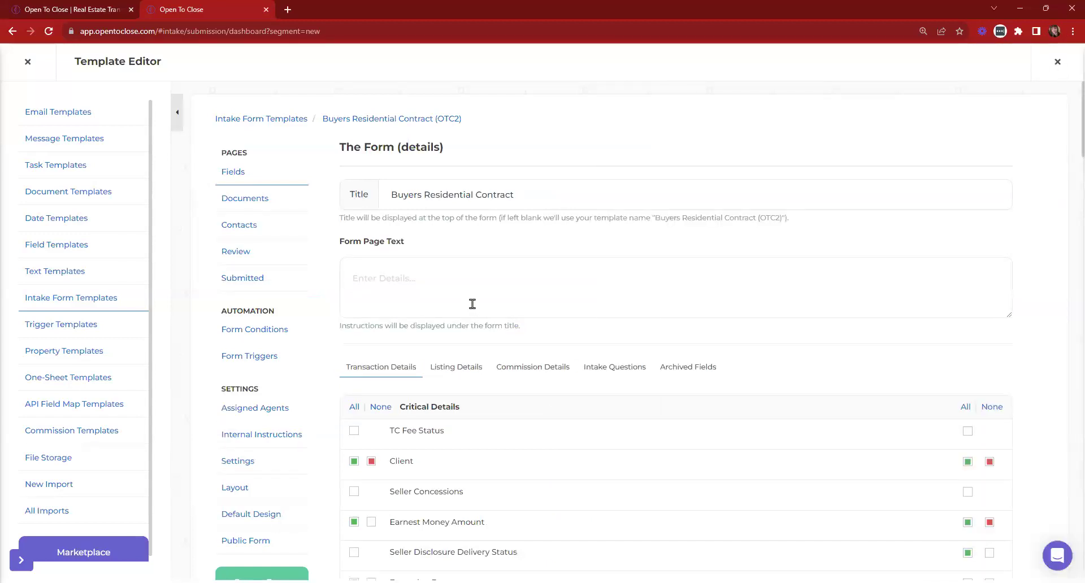
# Reorder the form triggers so the agent-submitted Main Buyer UC Task Template trigger sits directly after Add Referral Field Section.
pyautogui.click(244, 356)
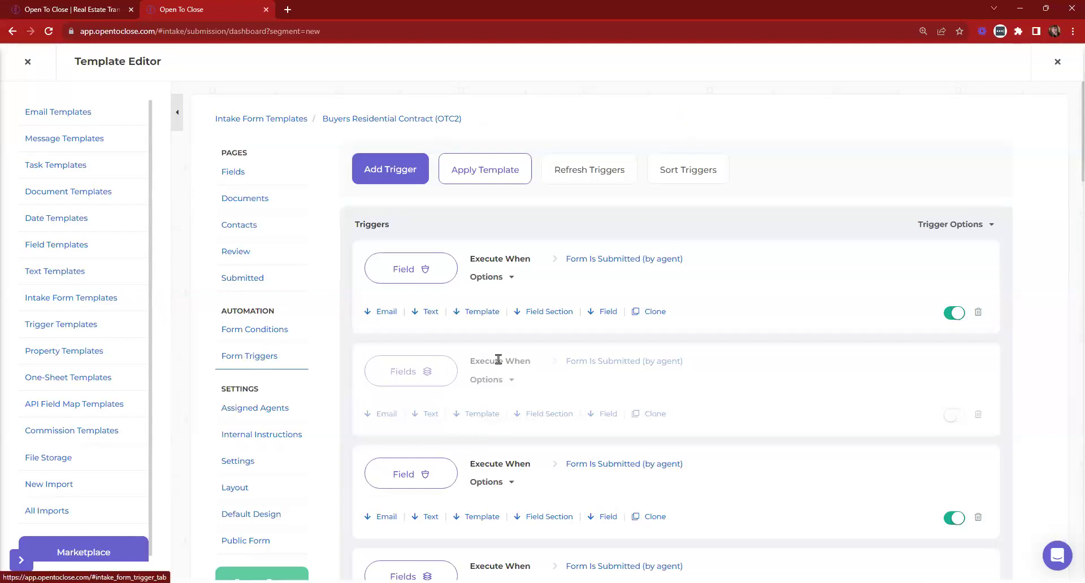
pyautogui.click(691, 168)
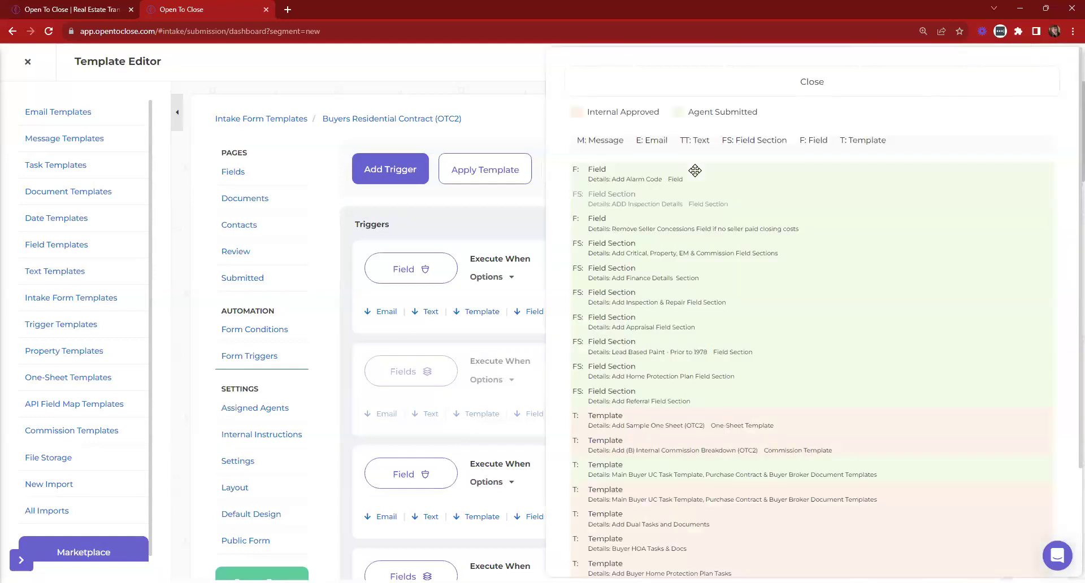
pyautogui.scroll(-3, 753, 385)
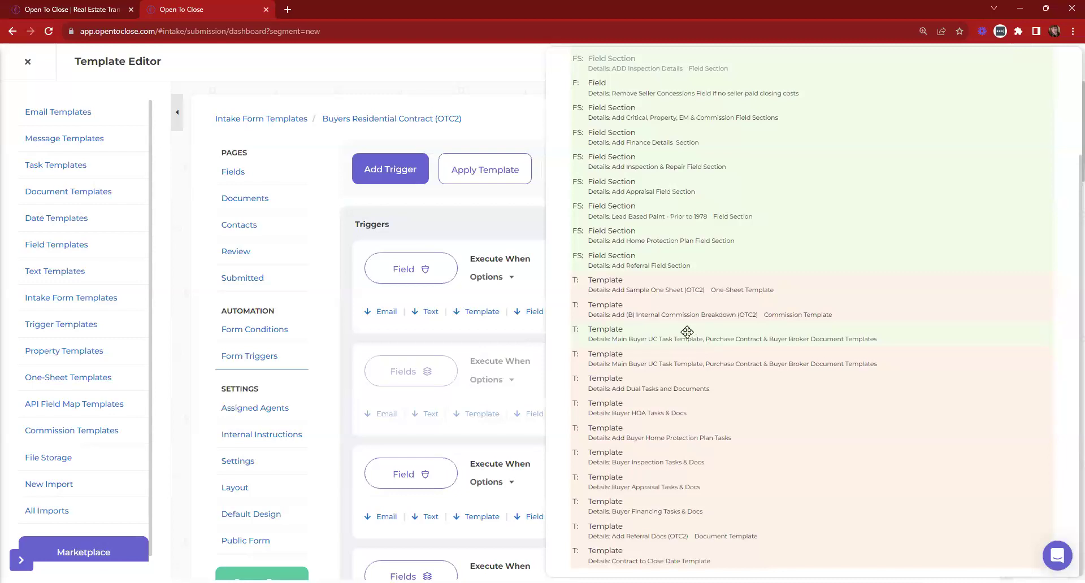
pyautogui.moveTo(690, 326); pyautogui.dragTo(680, 272)
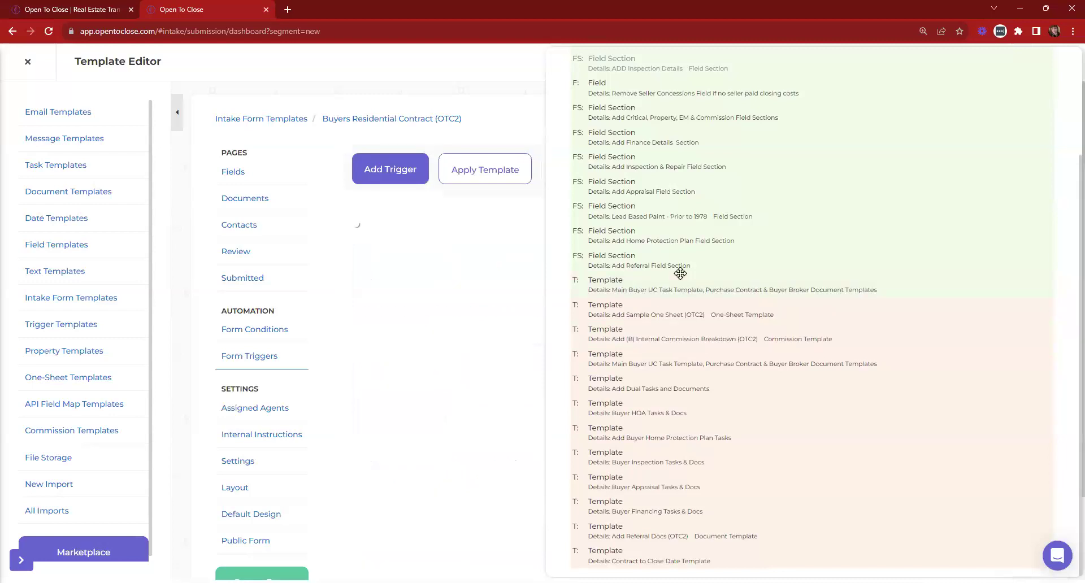
# Examine the sorted trigger list, comparing the Agent Submitted triggers with the Internal Approved ones.
pyautogui.scroll(3, 680, 274)
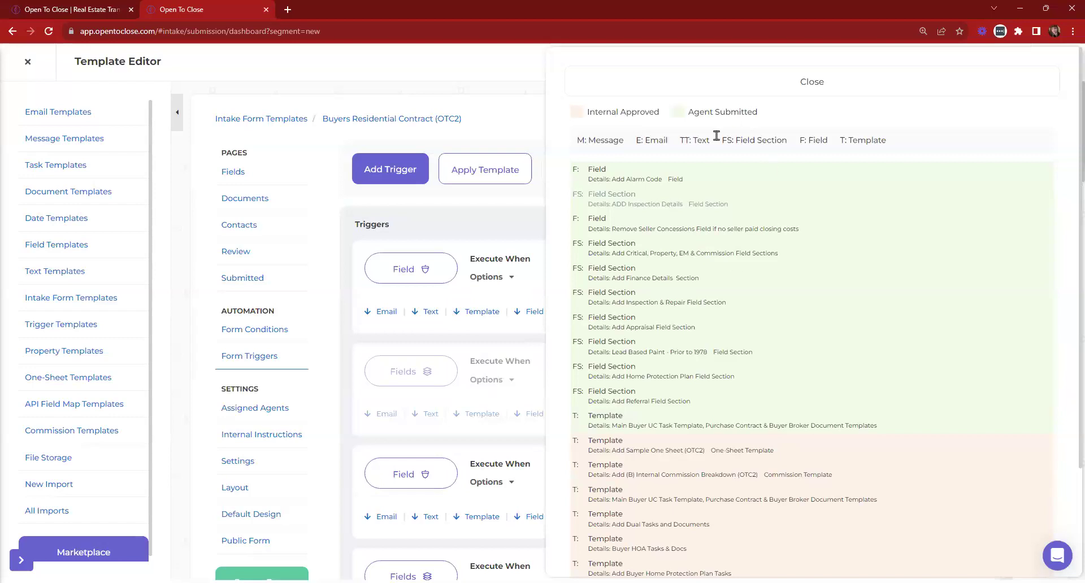
pyautogui.moveTo(690, 111); pyautogui.dragTo(797, 114)
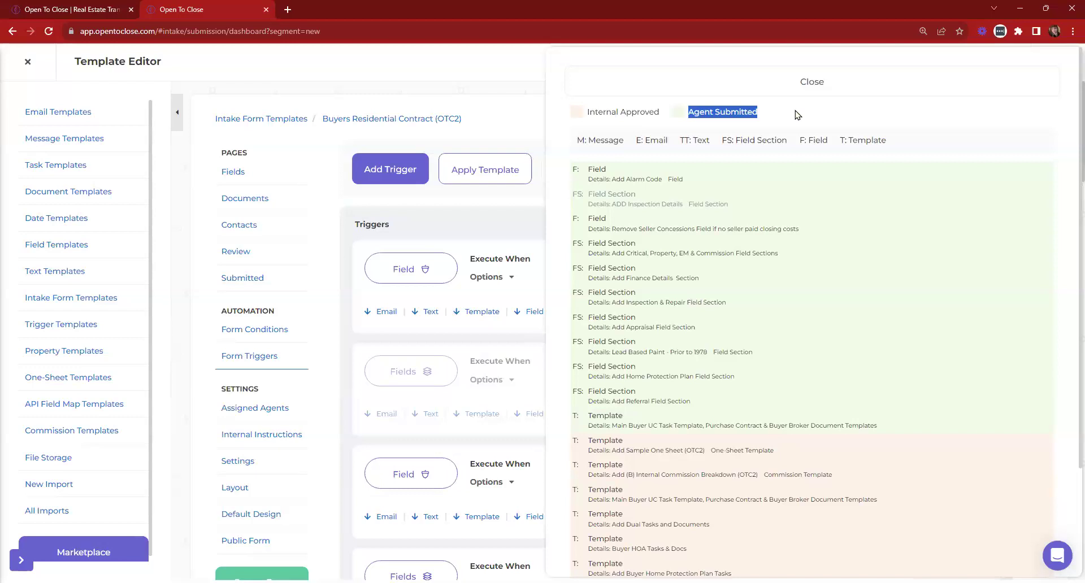
pyautogui.click(768, 121)
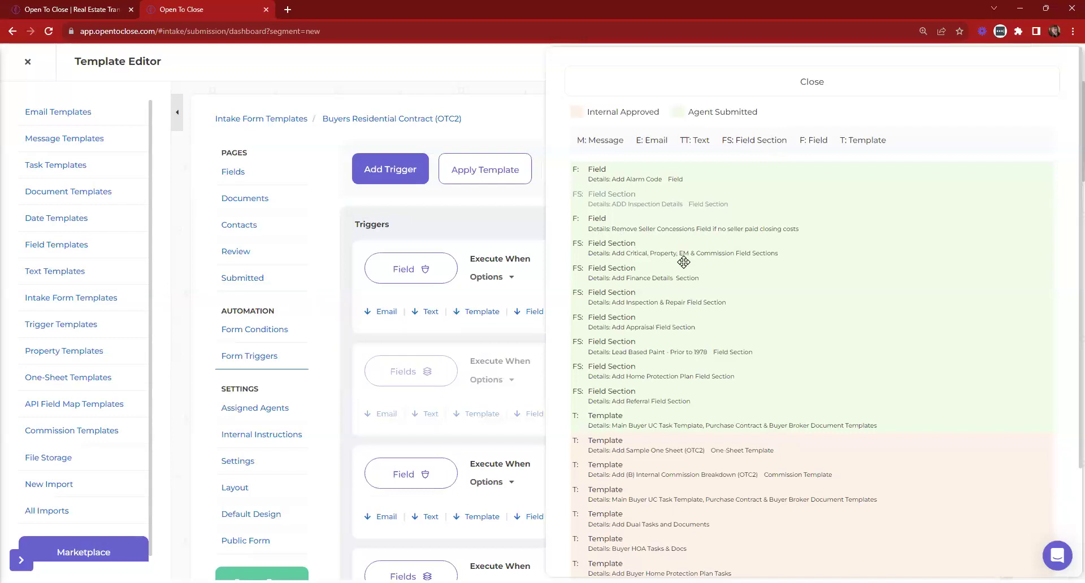
pyautogui.scroll(3, 684, 262)
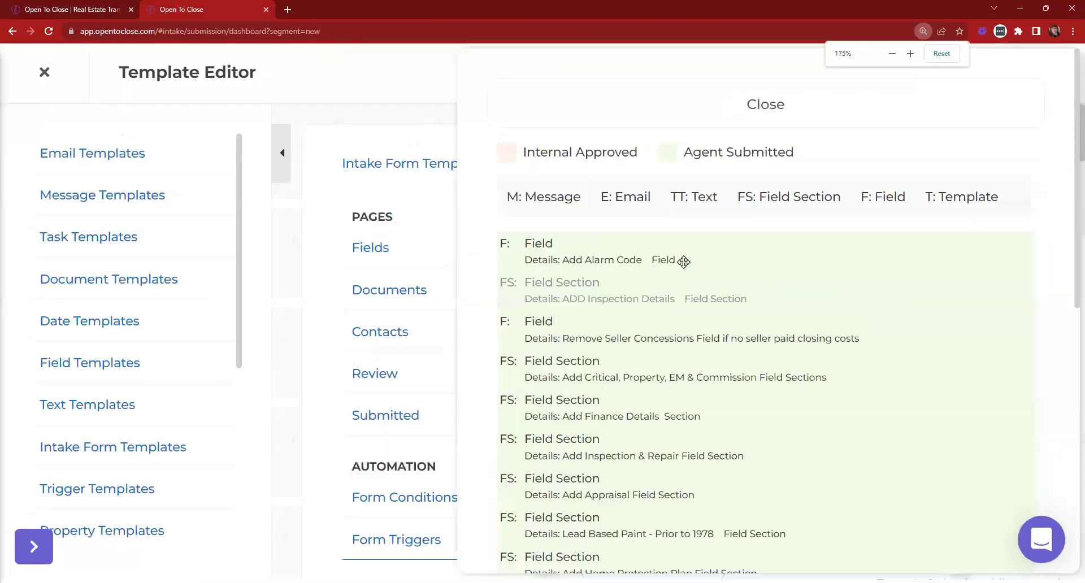
pyautogui.scroll(-2, 683, 262)
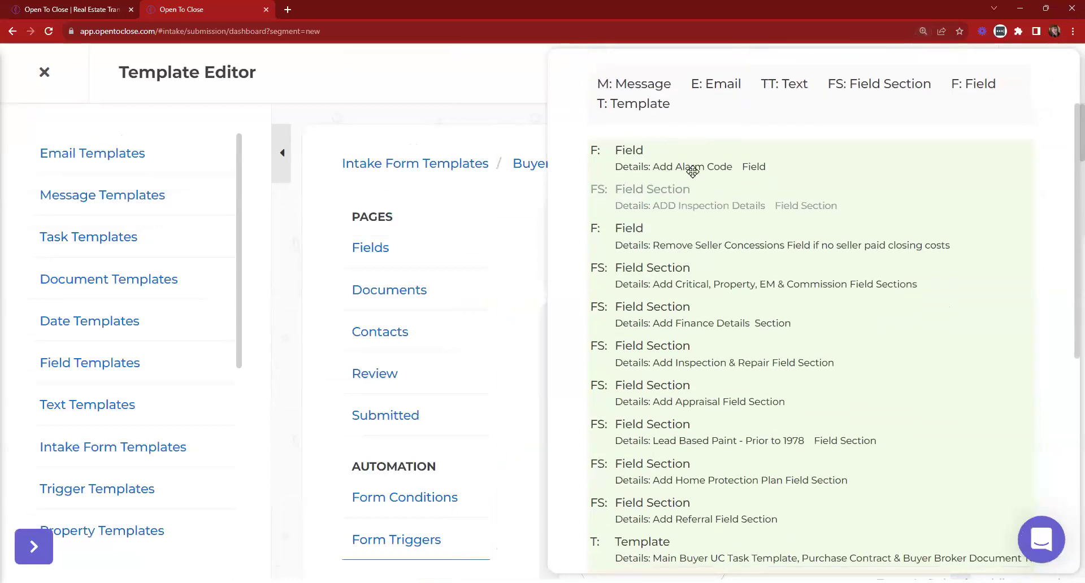
pyautogui.scroll(-1, 719, 229)
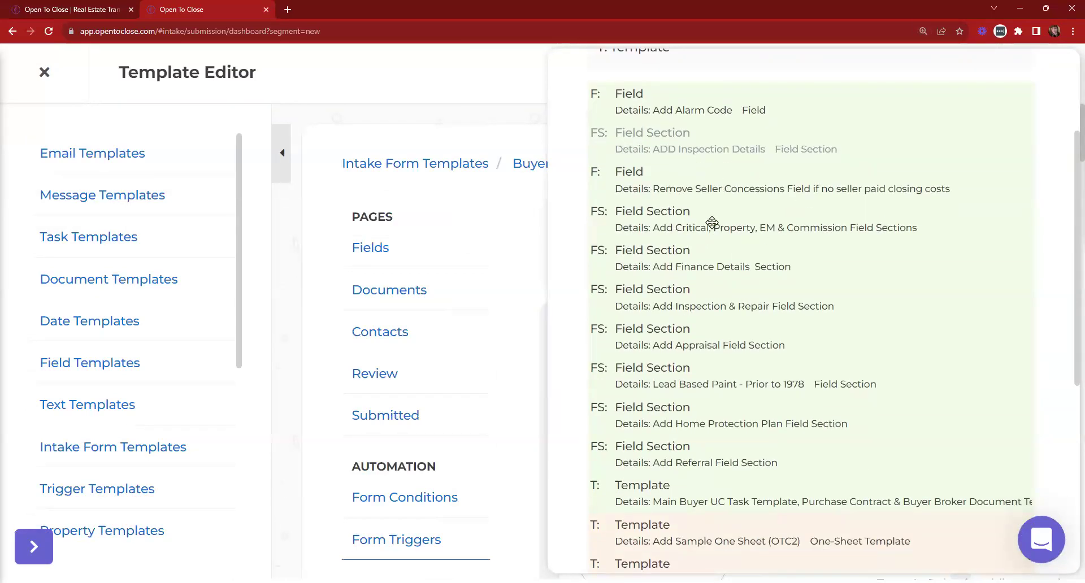
pyautogui.scroll(-1, 781, 237)
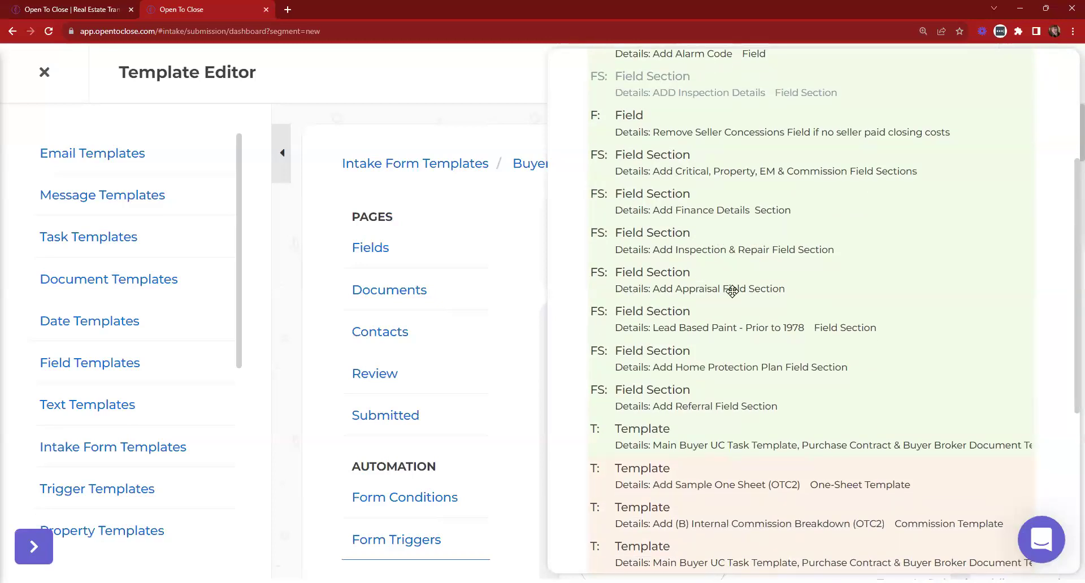
pyautogui.scroll(4, 731, 291)
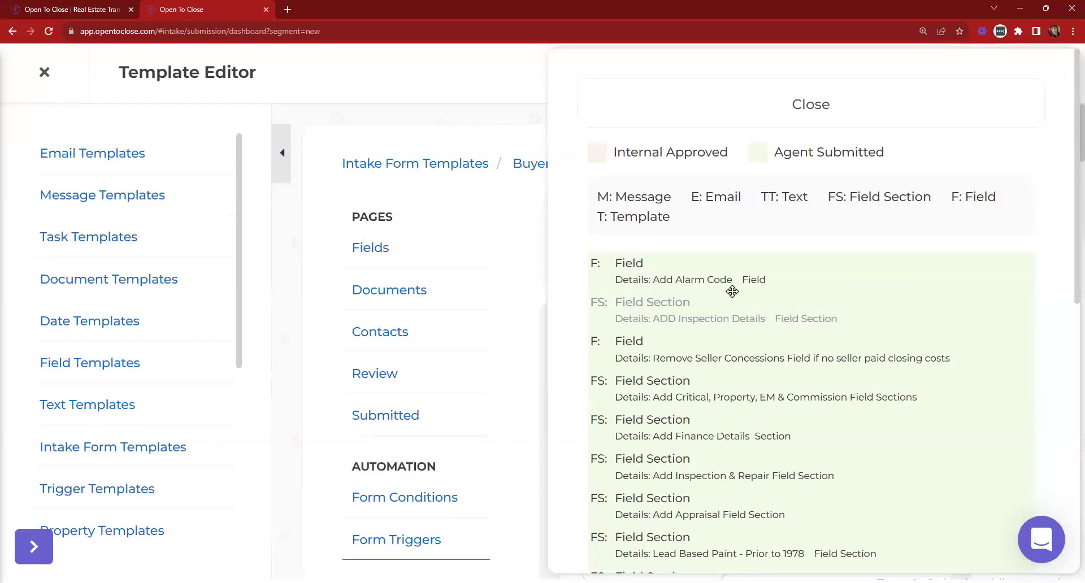
pyautogui.hotkey('ctrl', '-')
pyautogui.hotkey('ctrl', '-')
pyautogui.hotkey('ctrl', '-')
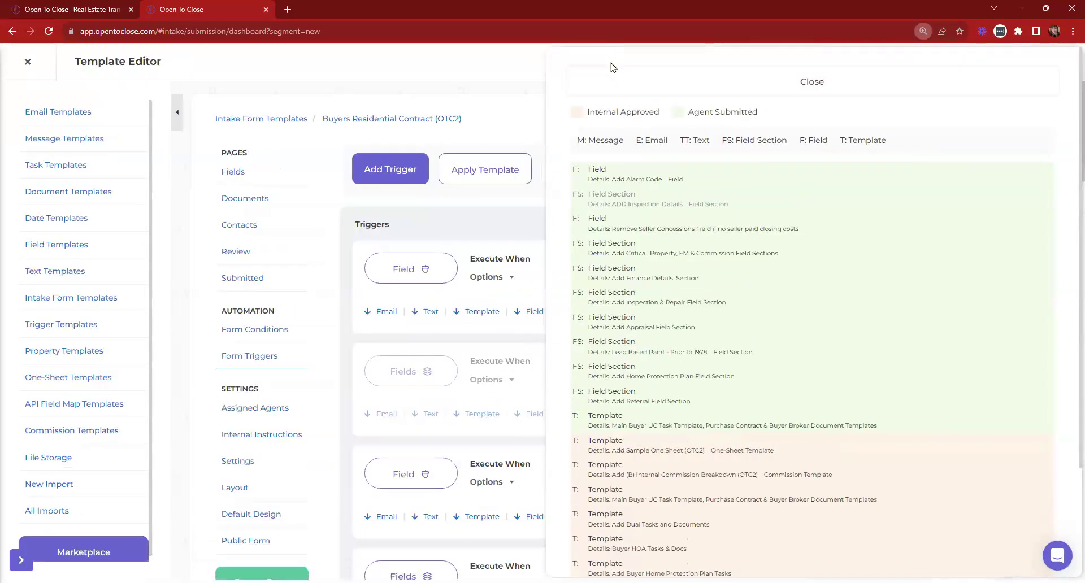
# Close the sorting list and expand the details of all the form's triggers.
pyautogui.click(609, 79)
pyautogui.click(951, 225)
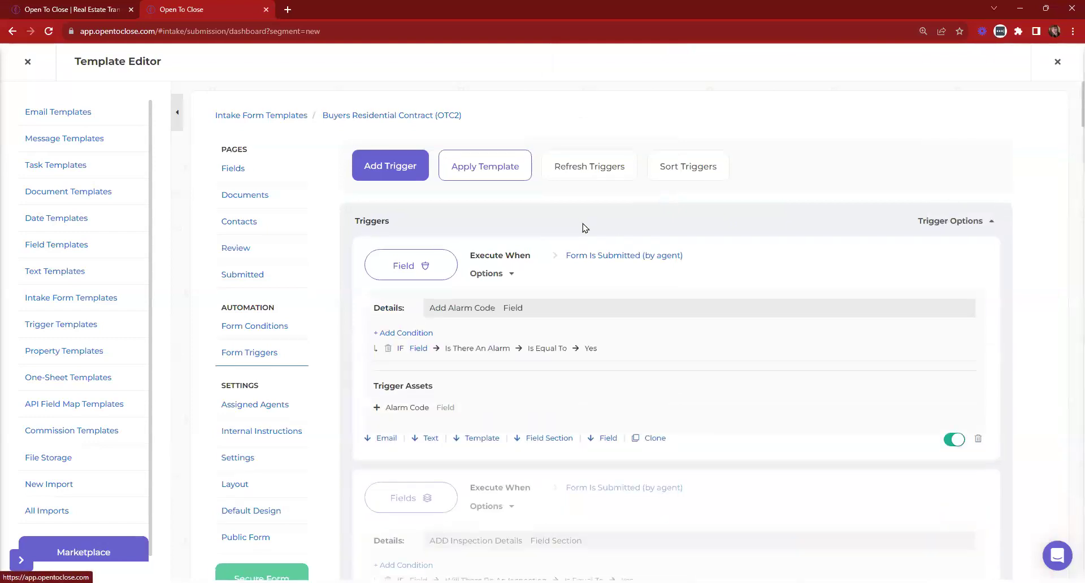
# Examine the conditions and assets of the agent-submitted triggers, from Add Alarm Code through Add Appraisal Field Section.
pyautogui.scroll(-8, 583, 234)
pyautogui.scroll(-2, 584, 234)
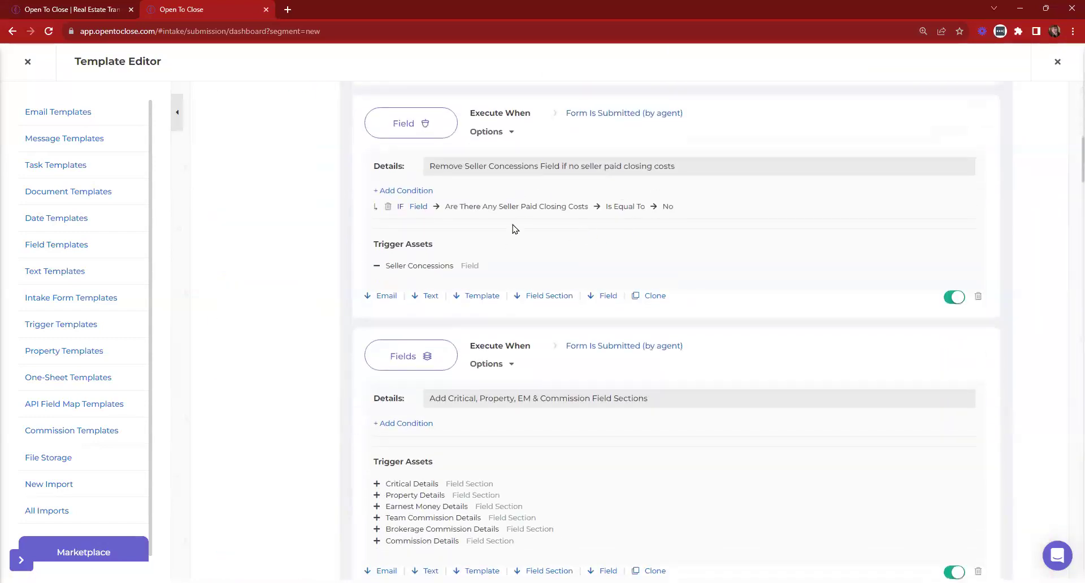
pyautogui.scroll(-3, 565, 231)
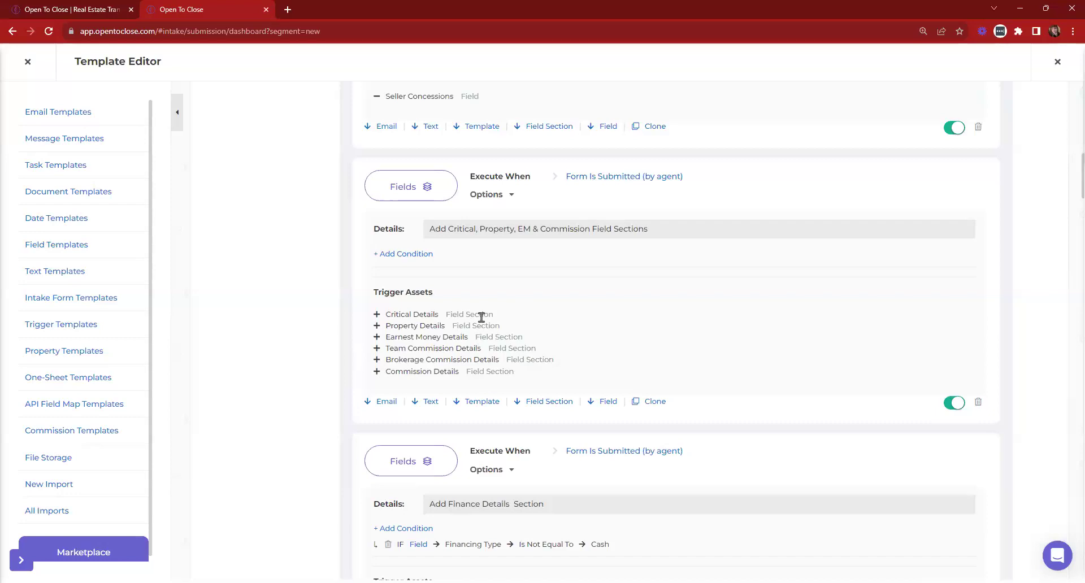
pyautogui.scroll(-5, 481, 317)
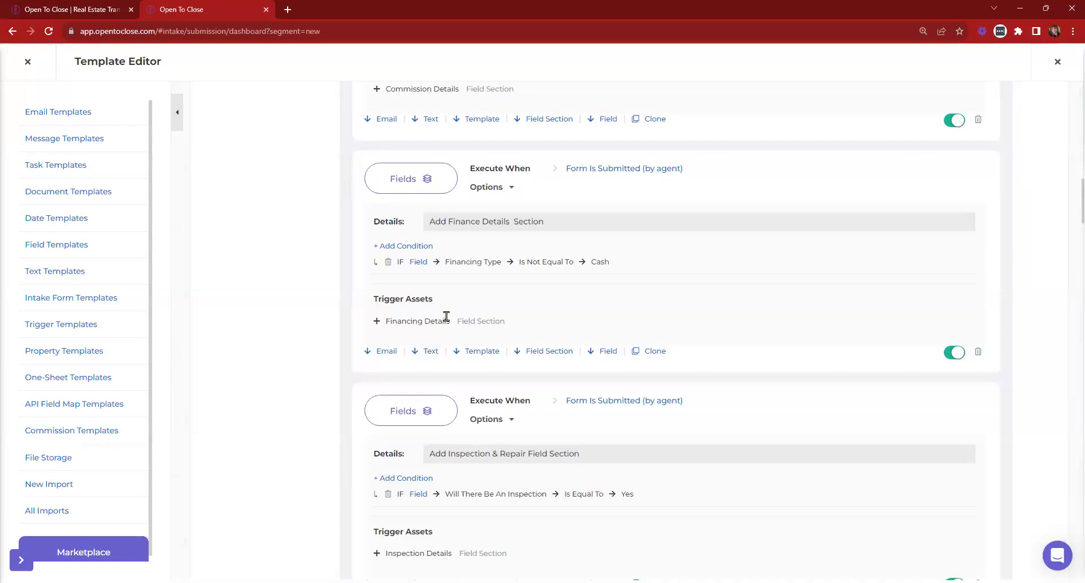
pyautogui.scroll(-4, 545, 285)
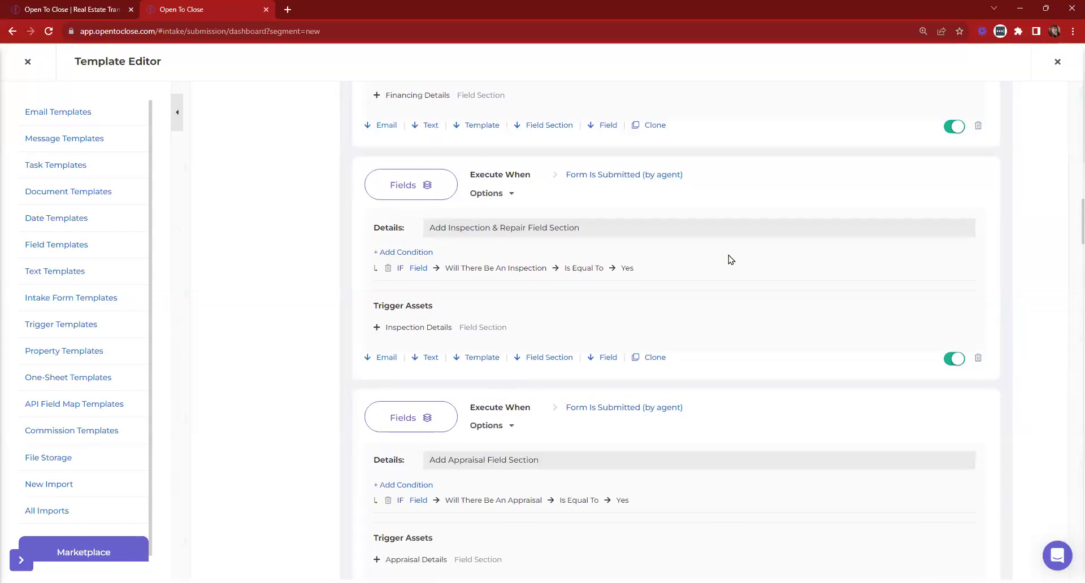
pyautogui.scroll(15, 731, 259)
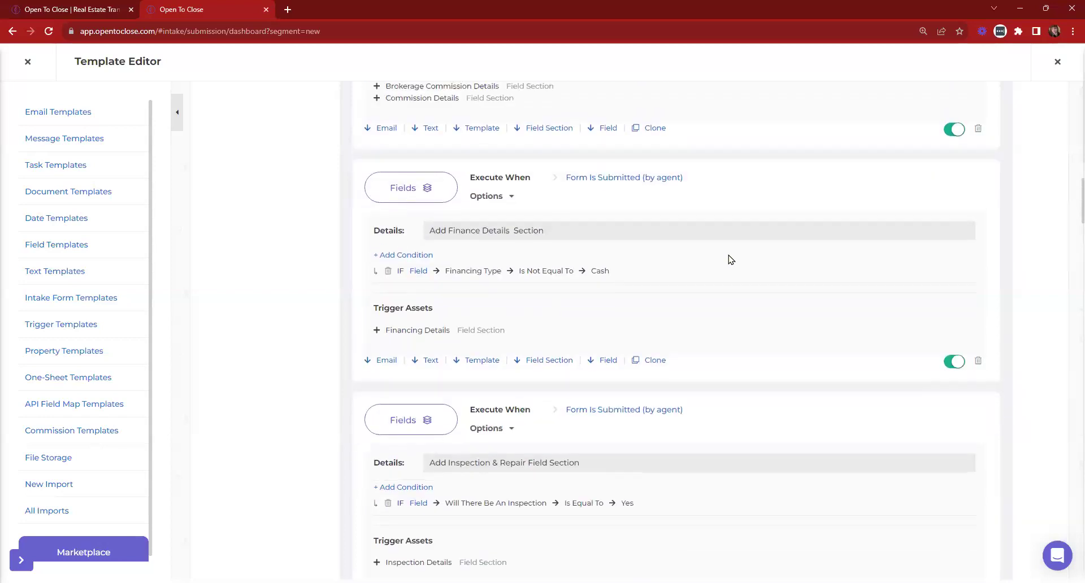
# Review the order of Agent Submitted and Internal Approved triggers in the sorting list, then close it.
pyautogui.click(691, 169)
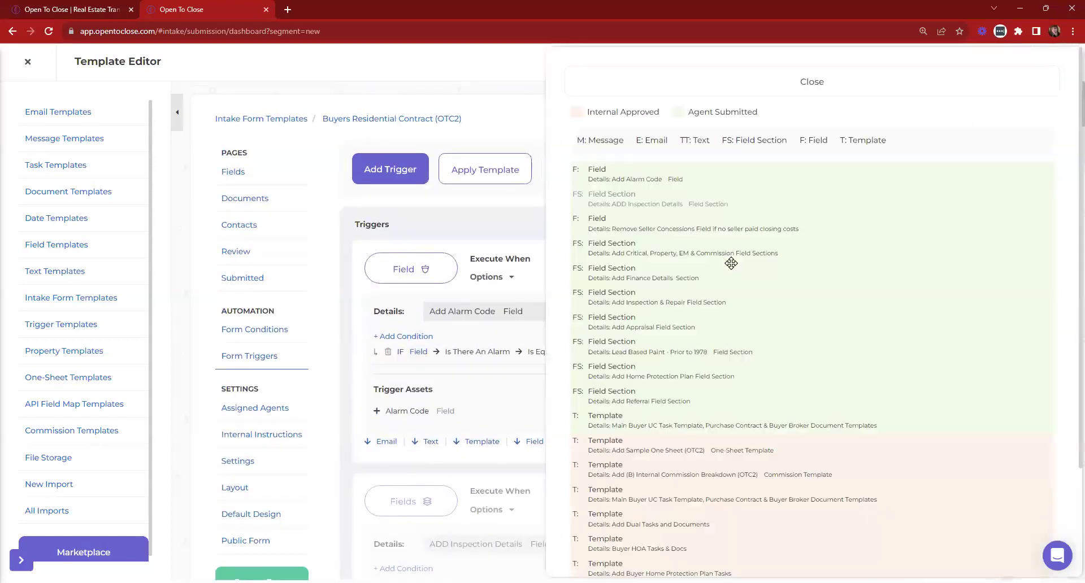
pyautogui.click(733, 81)
pyautogui.click(680, 169)
pyautogui.scroll(-3, 698, 214)
pyautogui.scroll(-2, 638, 169)
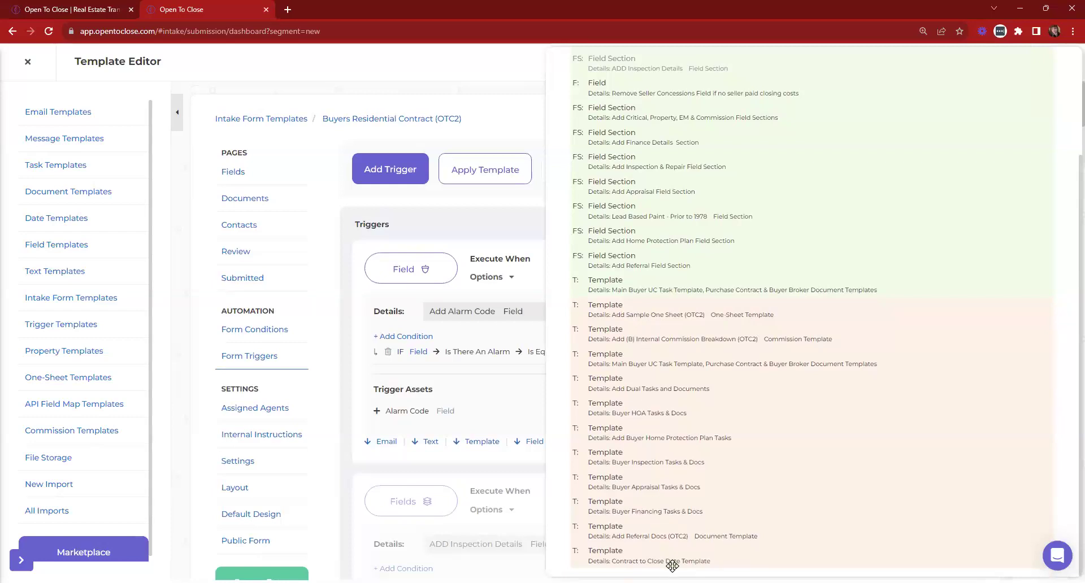
pyautogui.scroll(10, 671, 565)
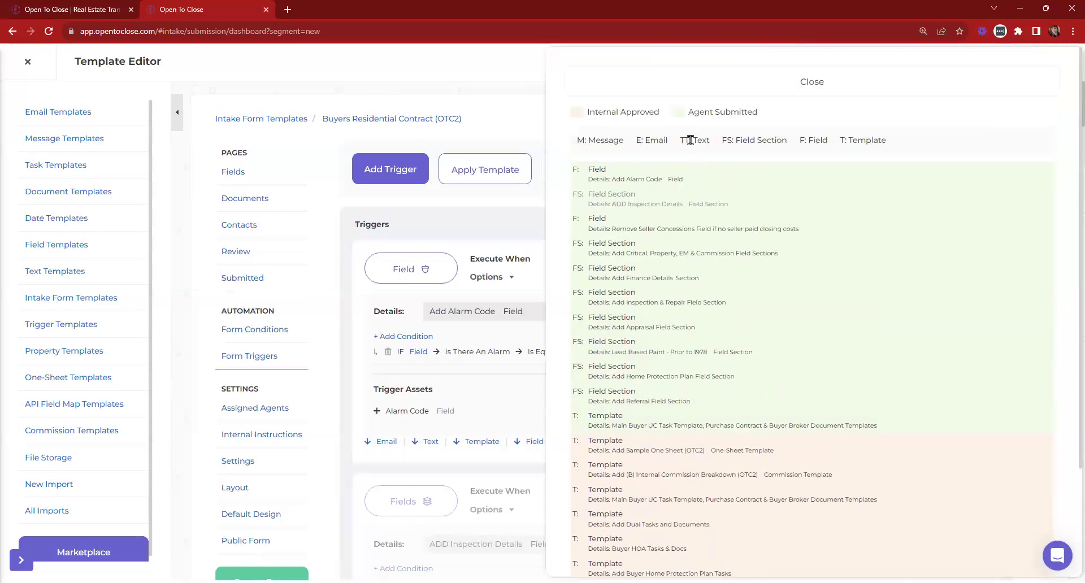
pyautogui.click(635, 87)
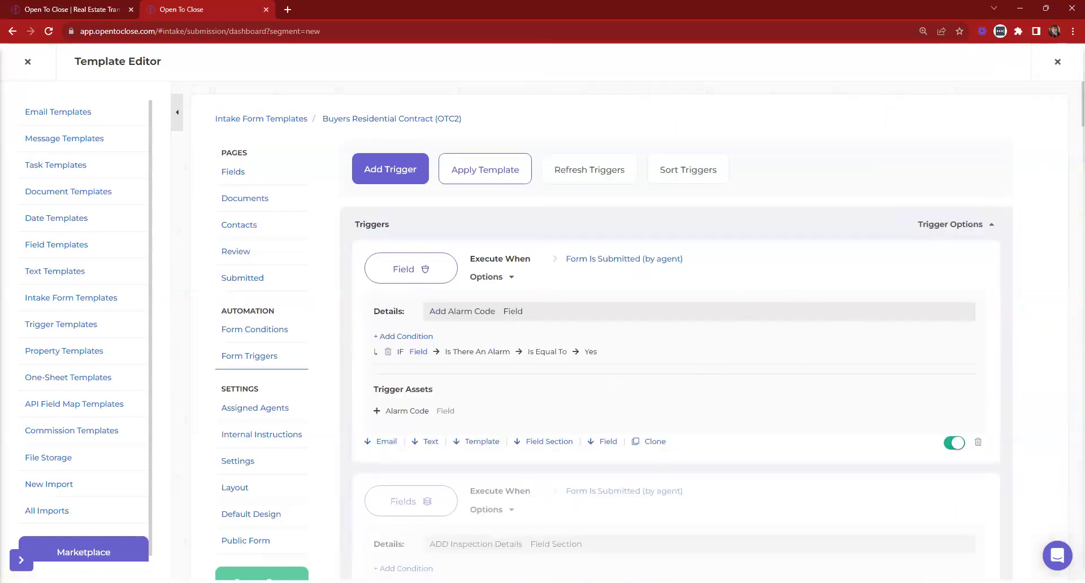
# Examine the conditions and assets of the internally approved triggers, from Contract to Close Date Template back to Buyer Inspection Tasks & Docs.
pyautogui.scroll(-2, 1000, 207)
pyautogui.scroll(-10, 1001, 207)
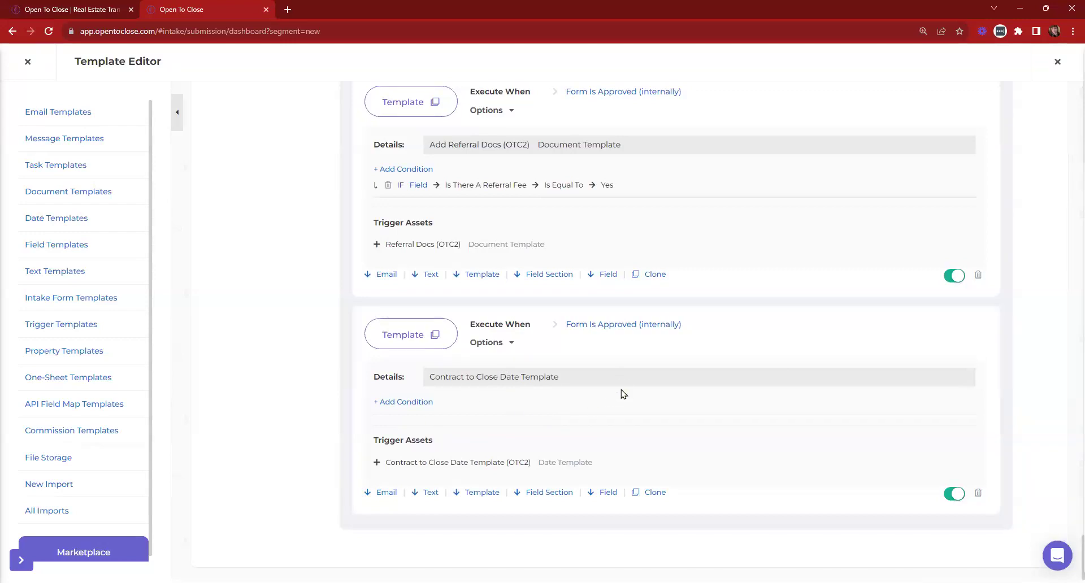
pyautogui.scroll(2, 620, 393)
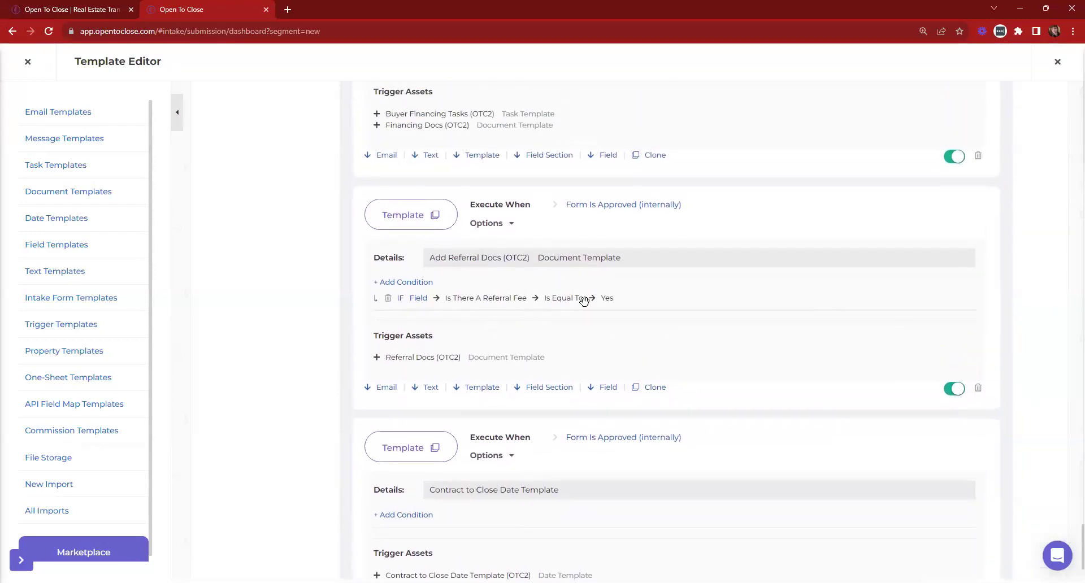
pyautogui.scroll(3, 567, 314)
pyautogui.scroll(1, 565, 313)
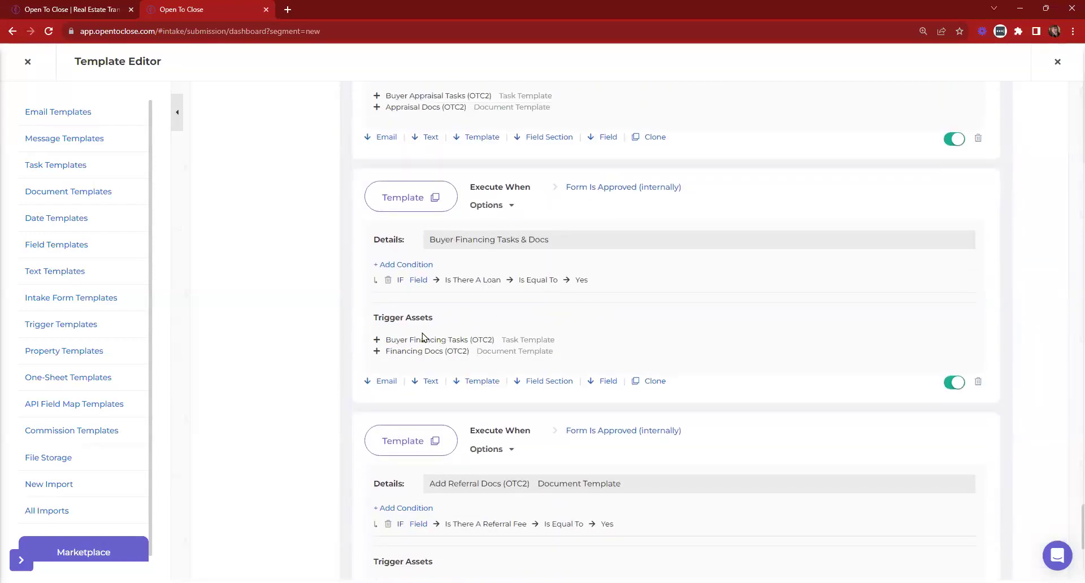
pyautogui.scroll(4, 575, 276)
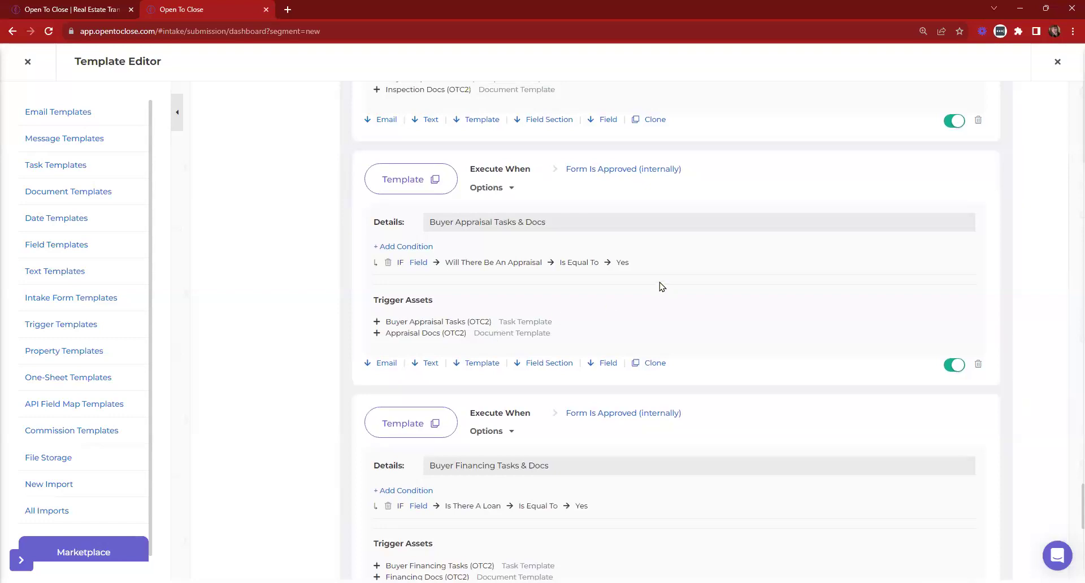
pyautogui.scroll(1, 660, 284)
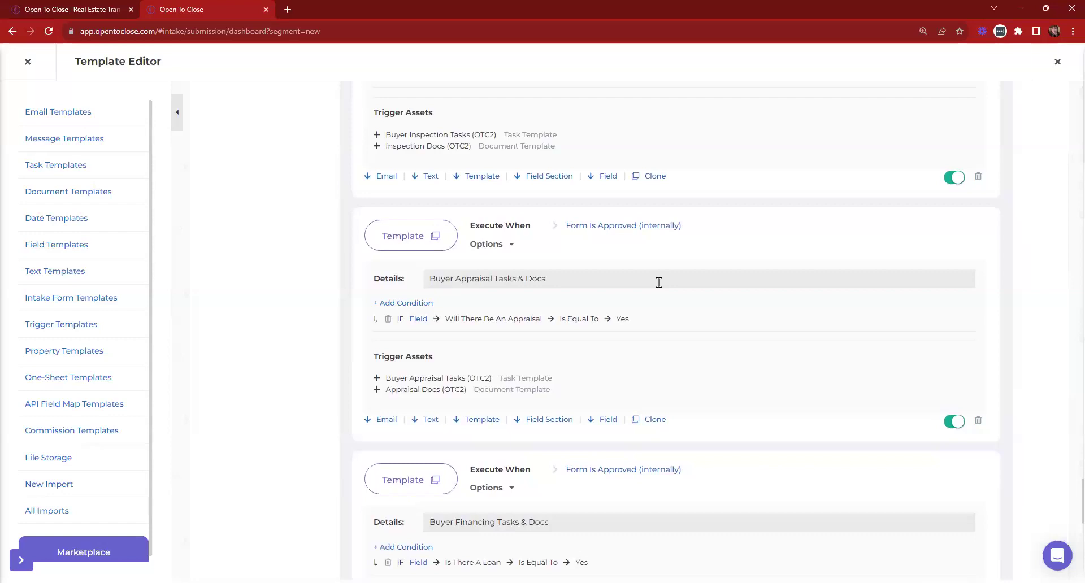
pyautogui.scroll(1, 659, 282)
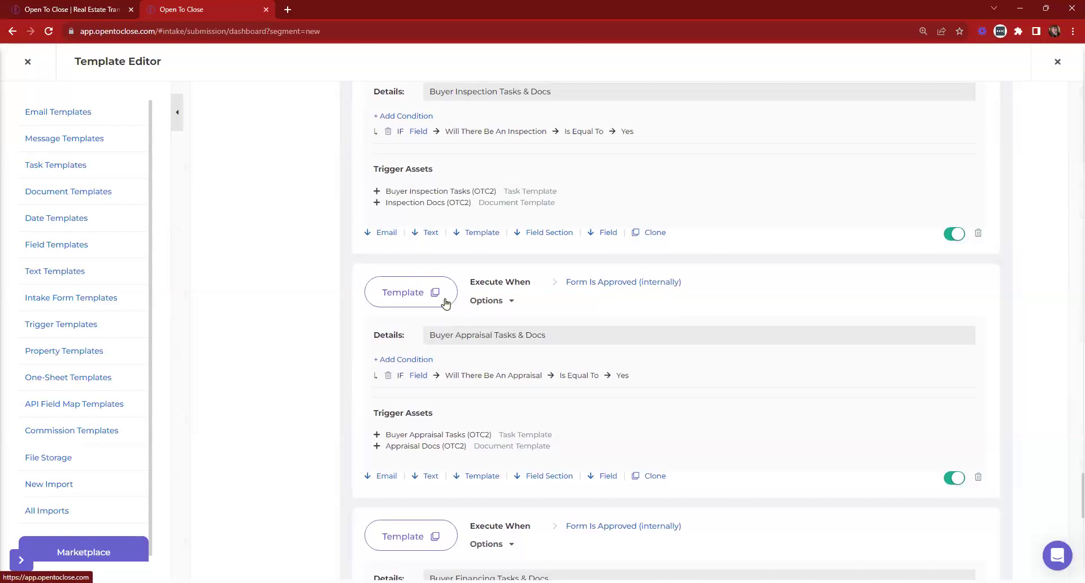
# Check the templates assigned to the Buyer Appraisal Tasks & Docs trigger and switch that trigger off.
pyautogui.click(398, 297)
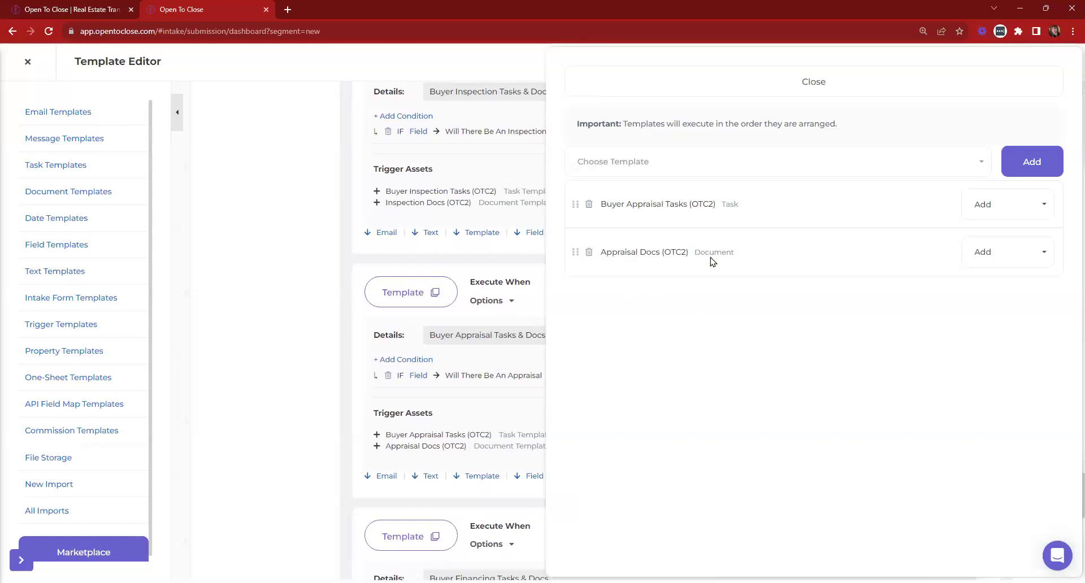
pyautogui.click(755, 91)
pyautogui.click(952, 482)
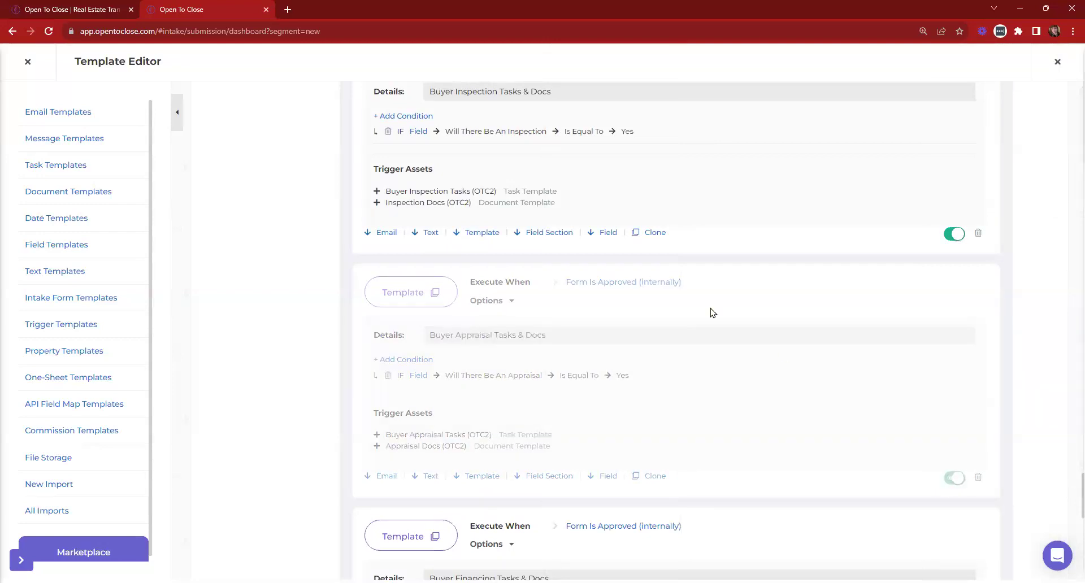
# Switch the Add Buyer Home Protection Plan Tasks and Buyer HOA Tasks & Docs triggers off and back on.
pyautogui.scroll(7, 671, 298)
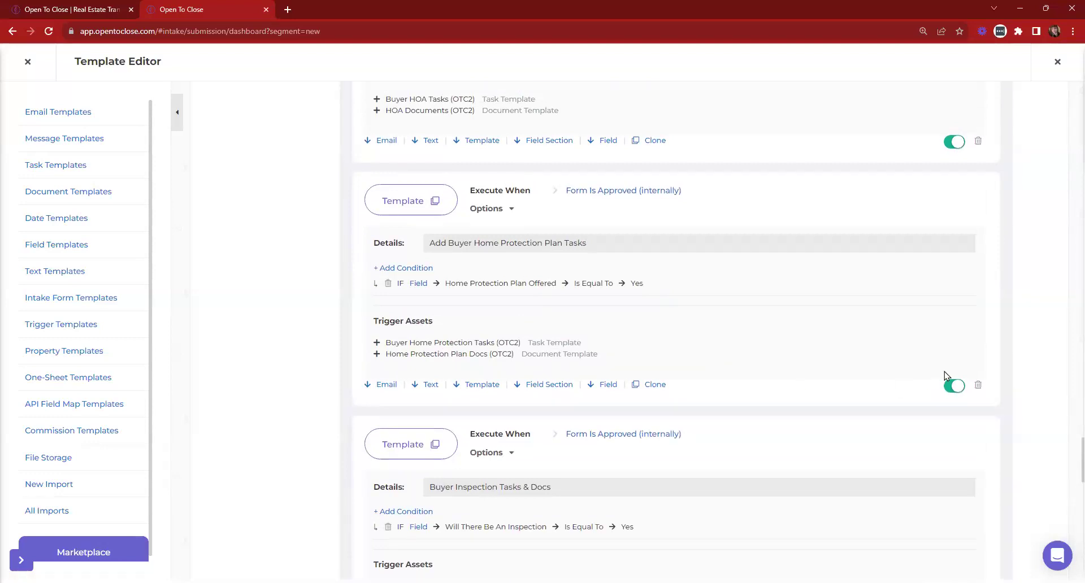
pyautogui.click(953, 385)
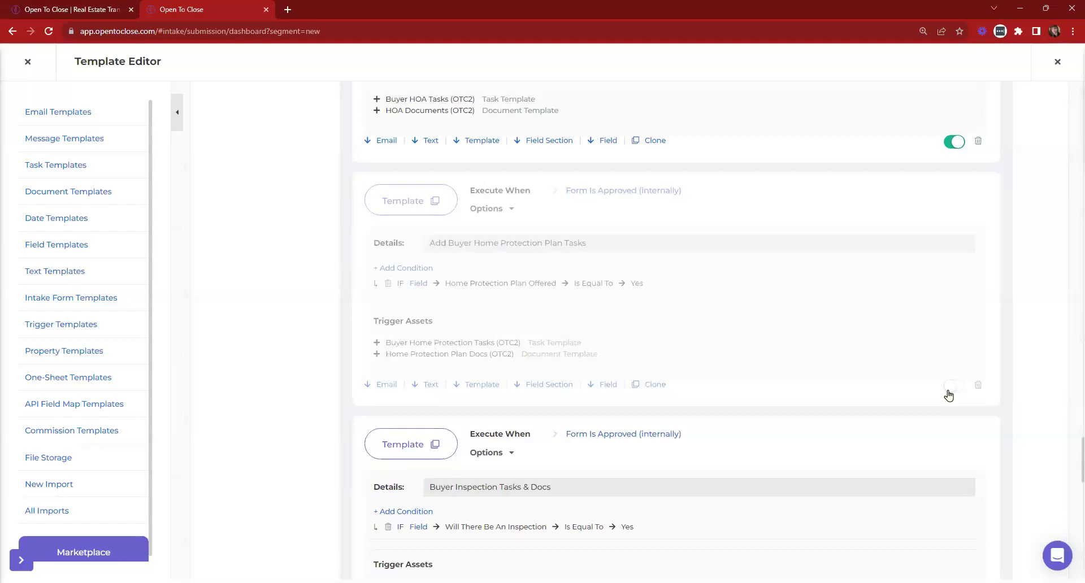
pyautogui.click(953, 385)
pyautogui.scroll(6, 911, 348)
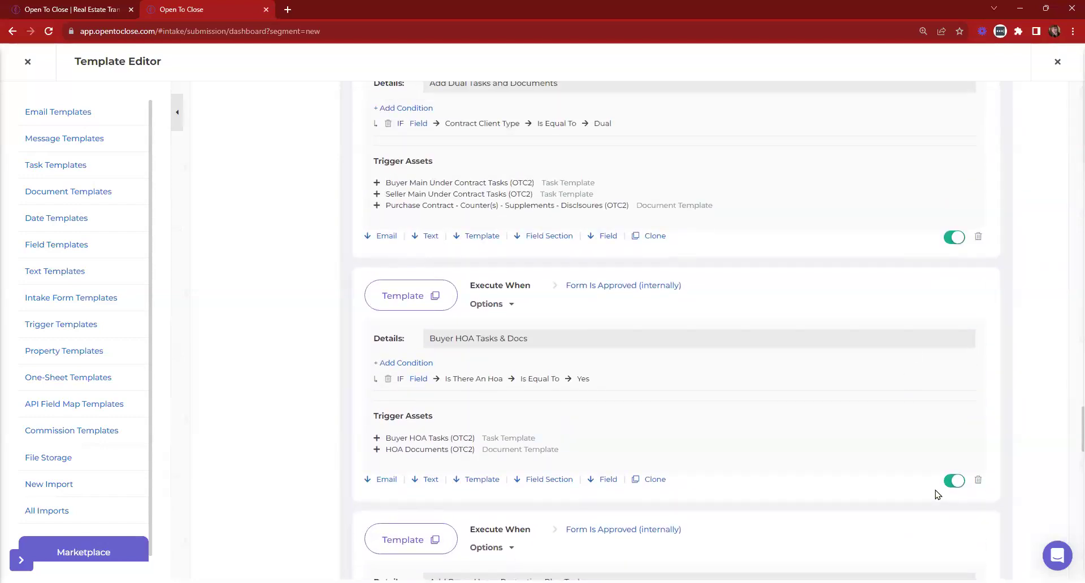
pyautogui.scroll(-1, 830, 370)
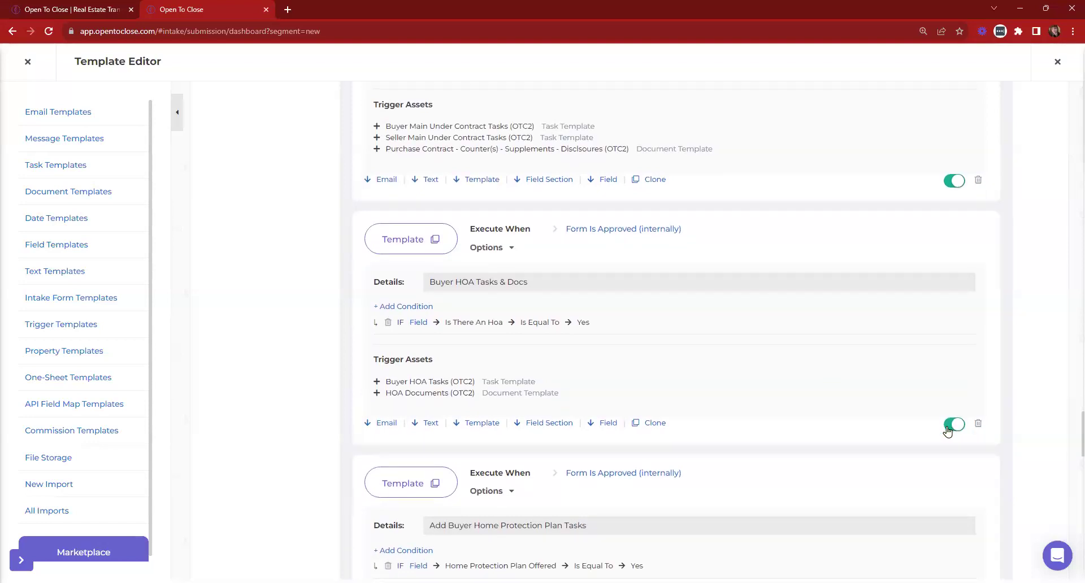
pyautogui.click(948, 429)
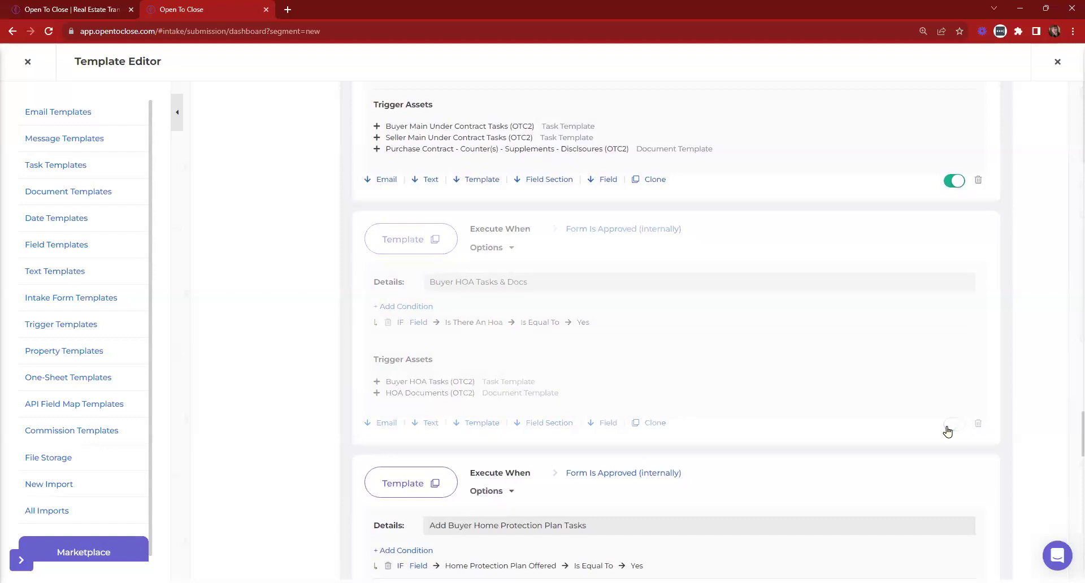
pyautogui.click(947, 428)
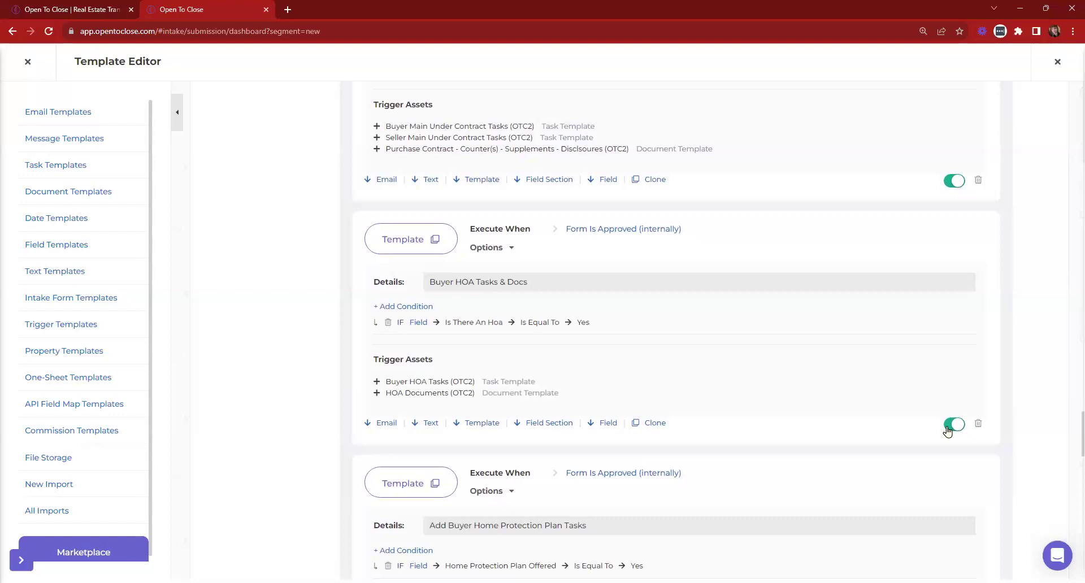
# Open the public Buyers Residential Contract form and assign it to the Community/Content team with Community Team as the team user.
pyautogui.scroll(5, 749, 323)
pyautogui.scroll(15, 749, 324)
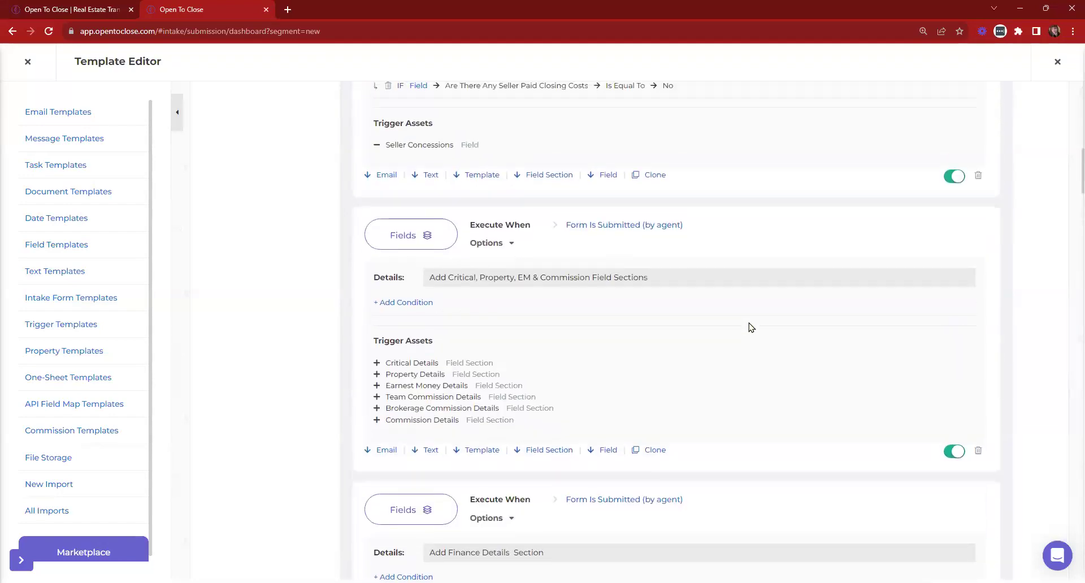
pyautogui.scroll(5, 749, 324)
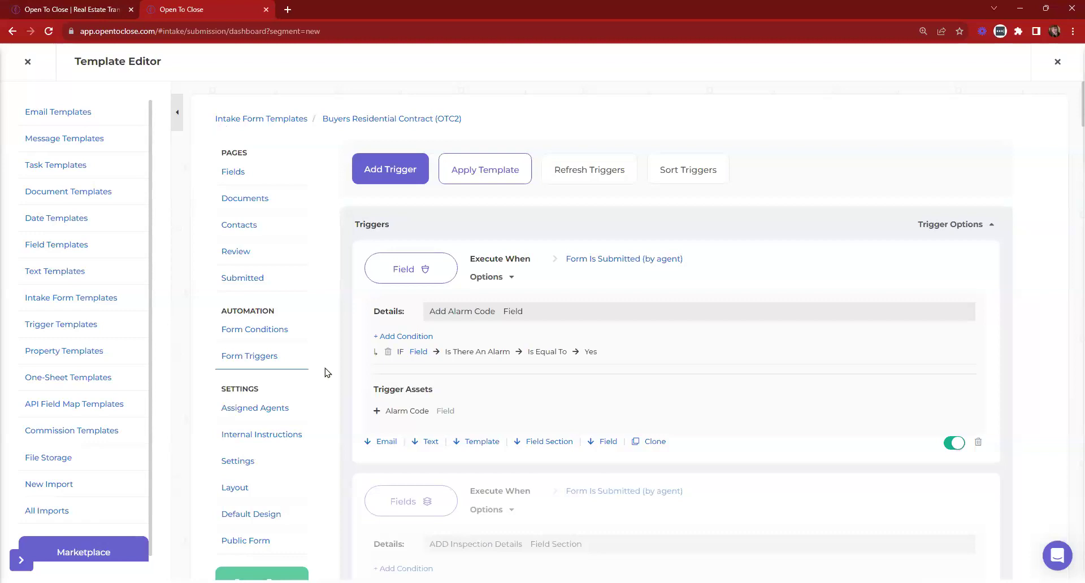
pyautogui.click(245, 541)
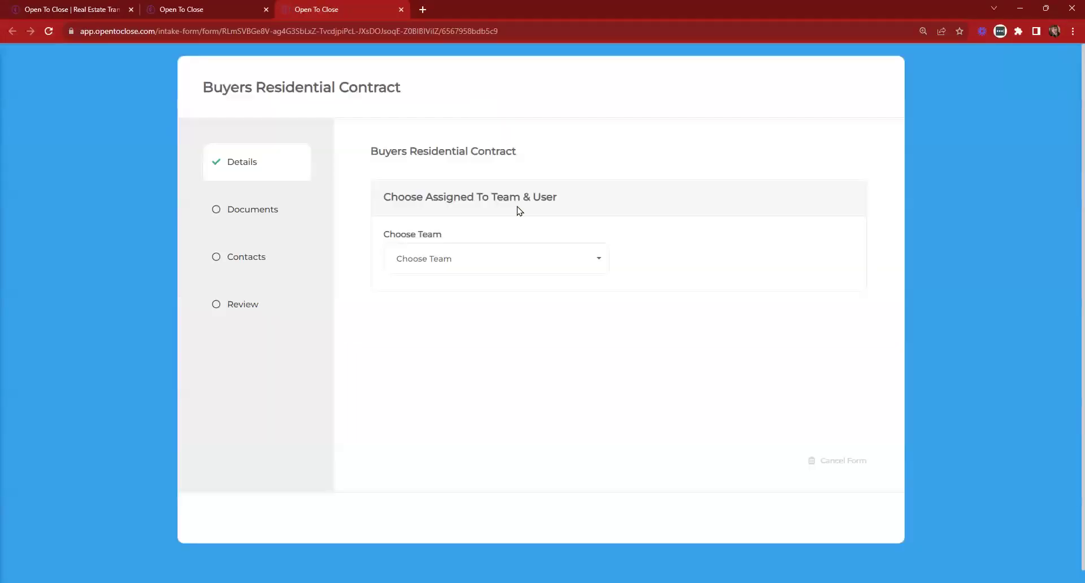
pyautogui.click(489, 270)
pyautogui.click(417, 339)
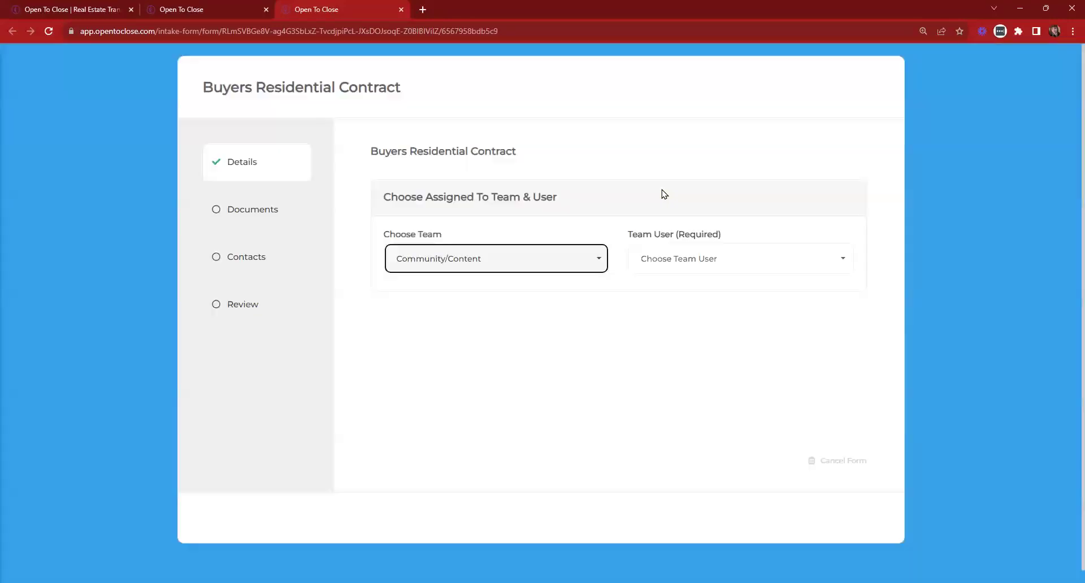
pyautogui.click(689, 270)
pyautogui.click(671, 342)
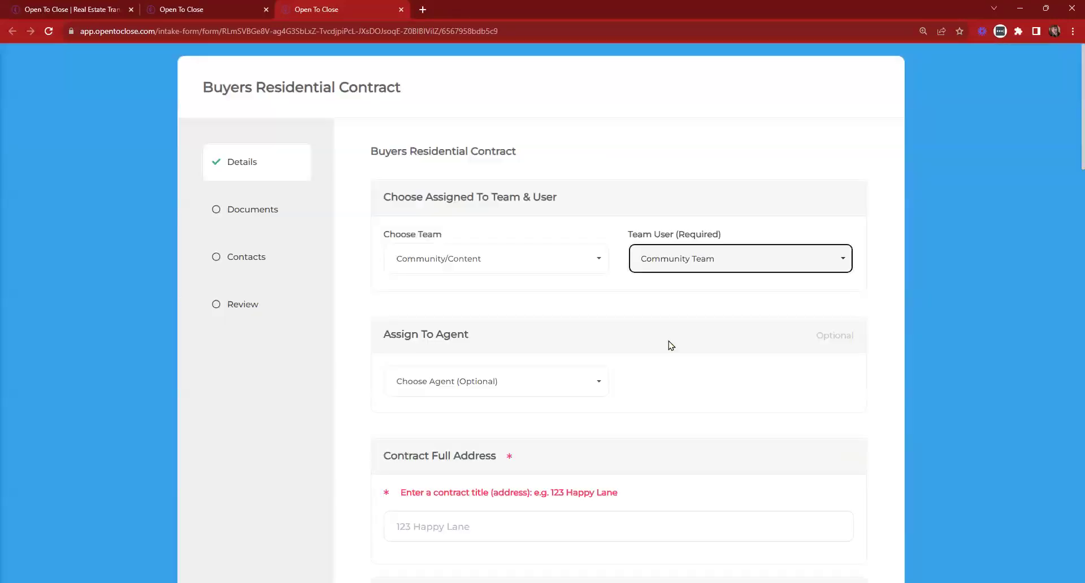
pyautogui.scroll(-6, 670, 346)
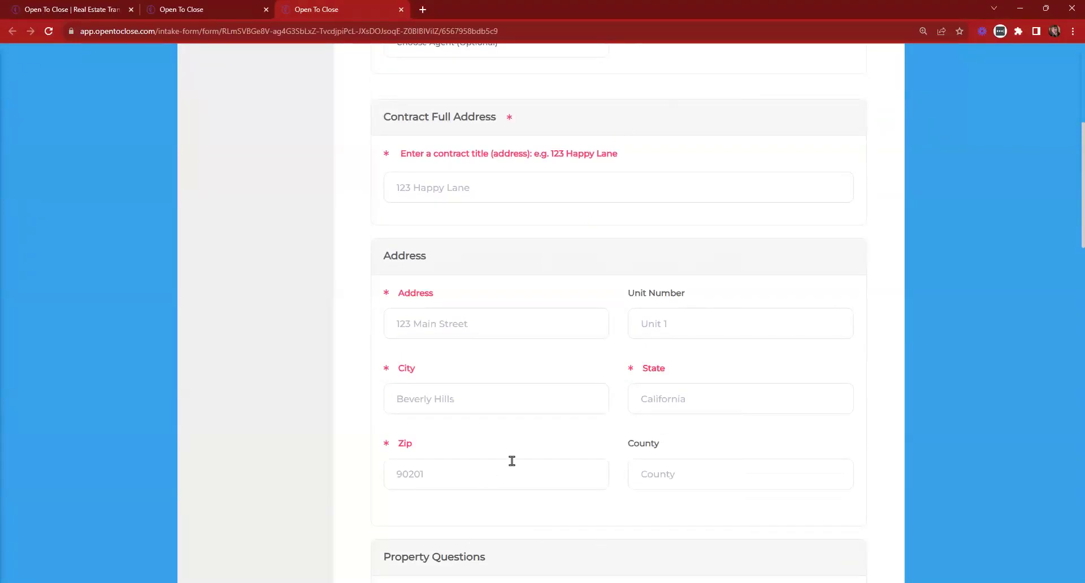
# Return to the template editor and examine the intake form's layout order and which sections have fields selected.
pyautogui.click(209, 7)
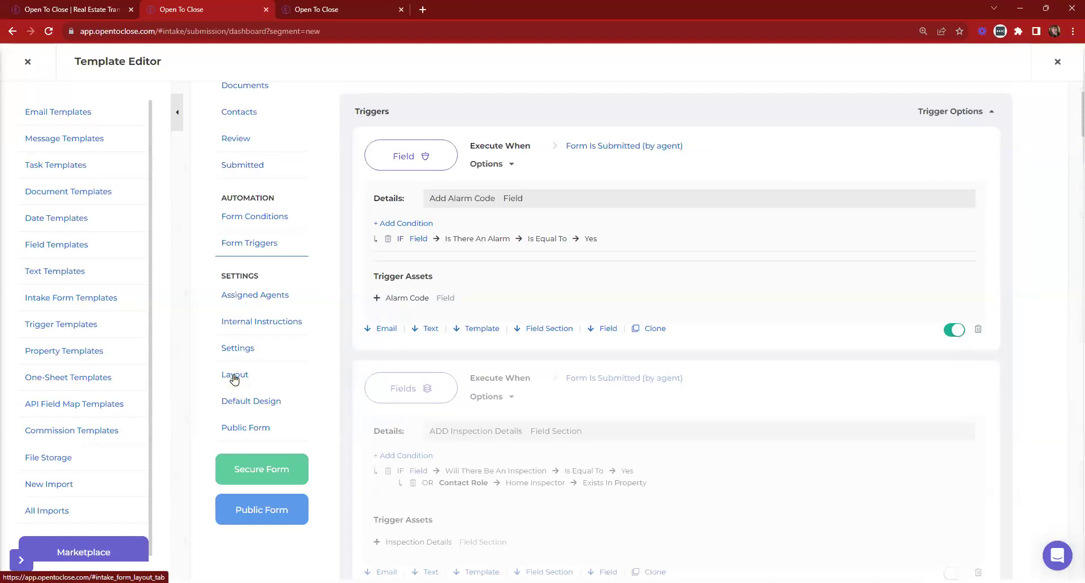
pyautogui.click(234, 377)
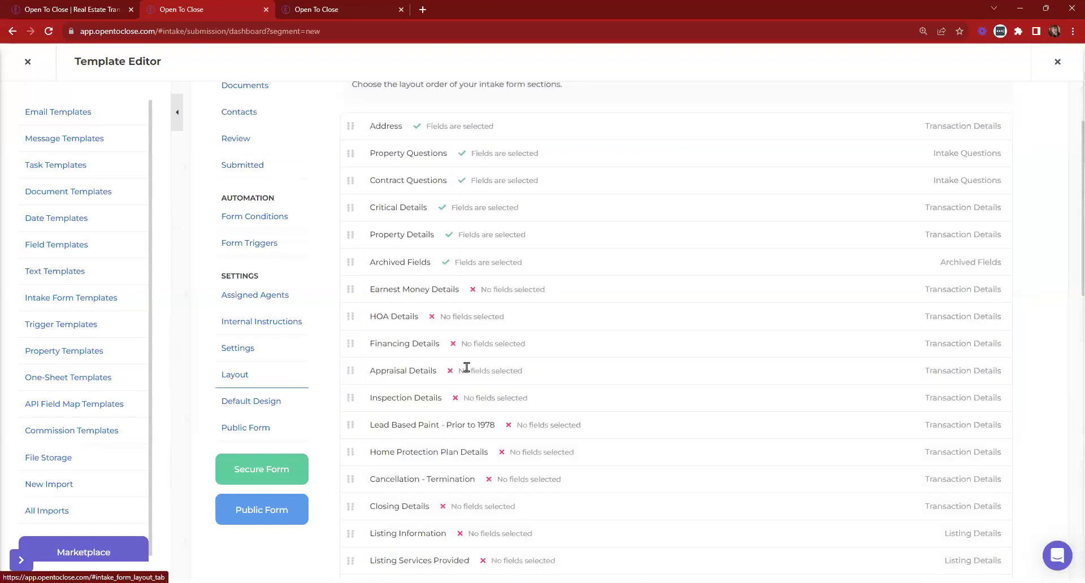
pyautogui.scroll(1, 678, 276)
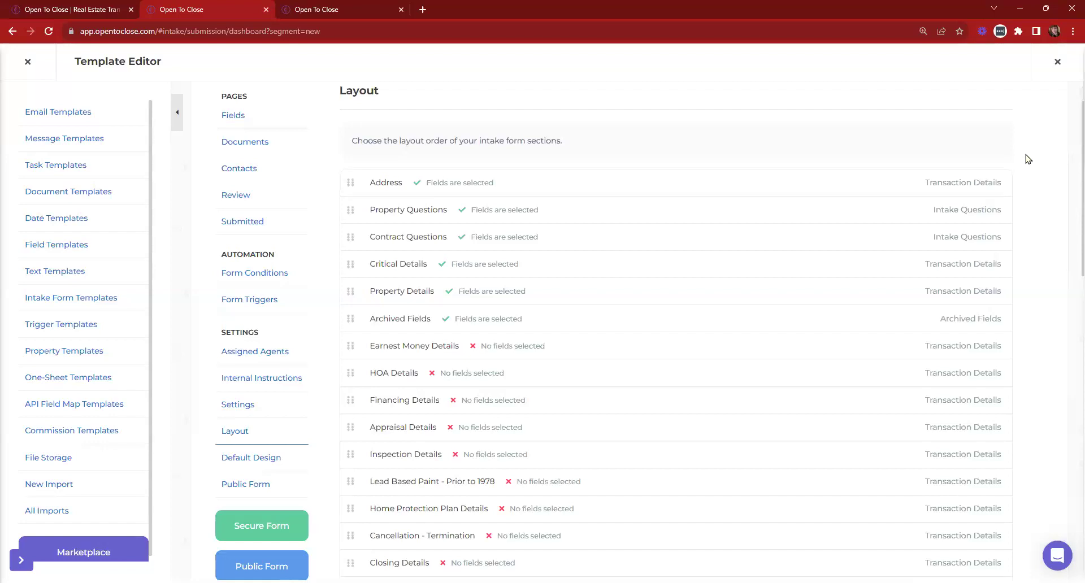
pyautogui.scroll(-8, 544, 339)
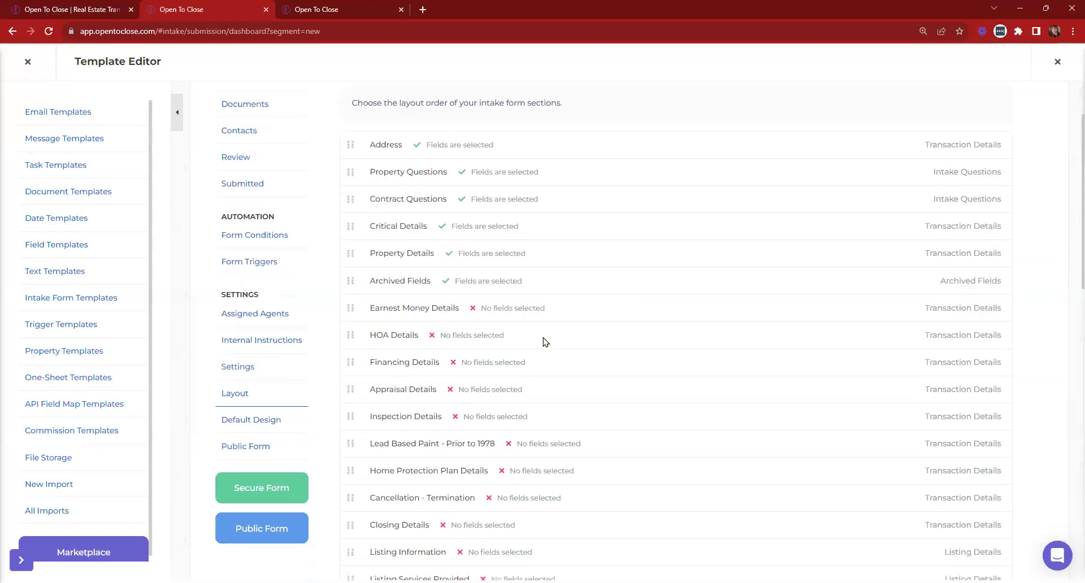
pyautogui.scroll(-7, 545, 341)
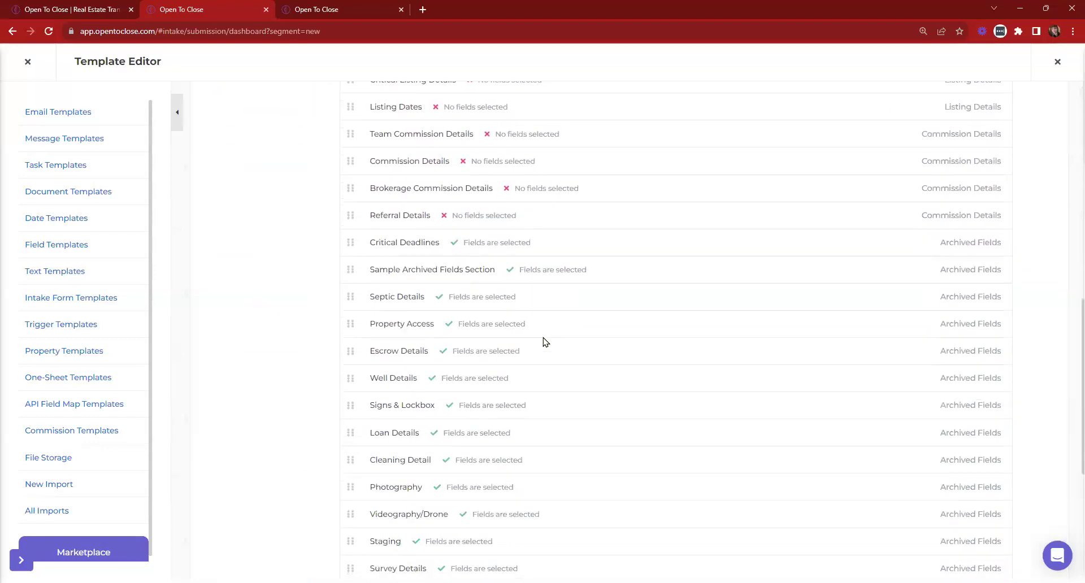
pyautogui.scroll(7, 544, 341)
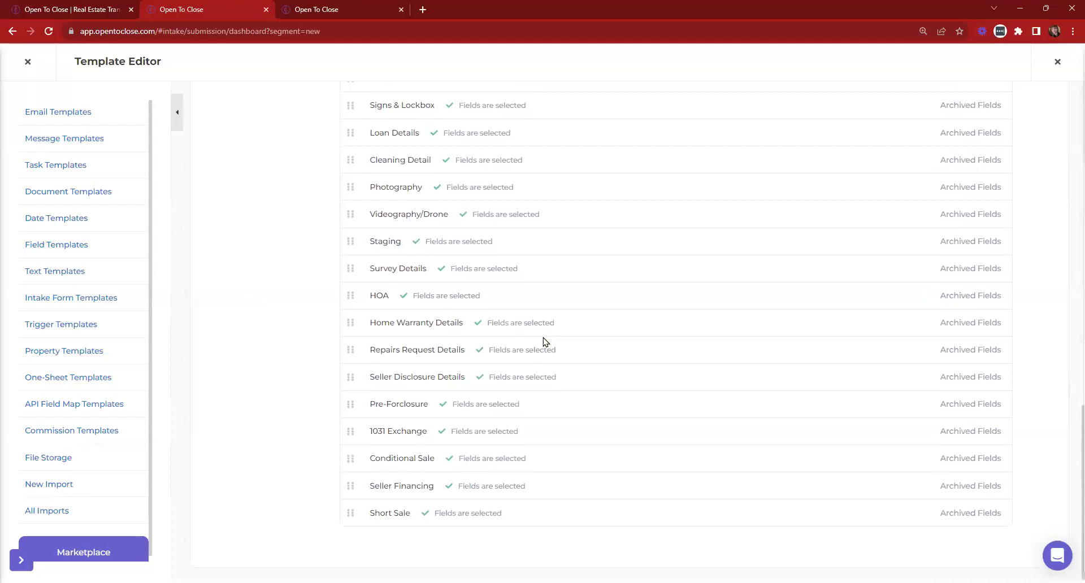
# Return to the public intake form and fill in the contract's full address with the first suggestion offered for "123".
pyautogui.scroll(9, 545, 341)
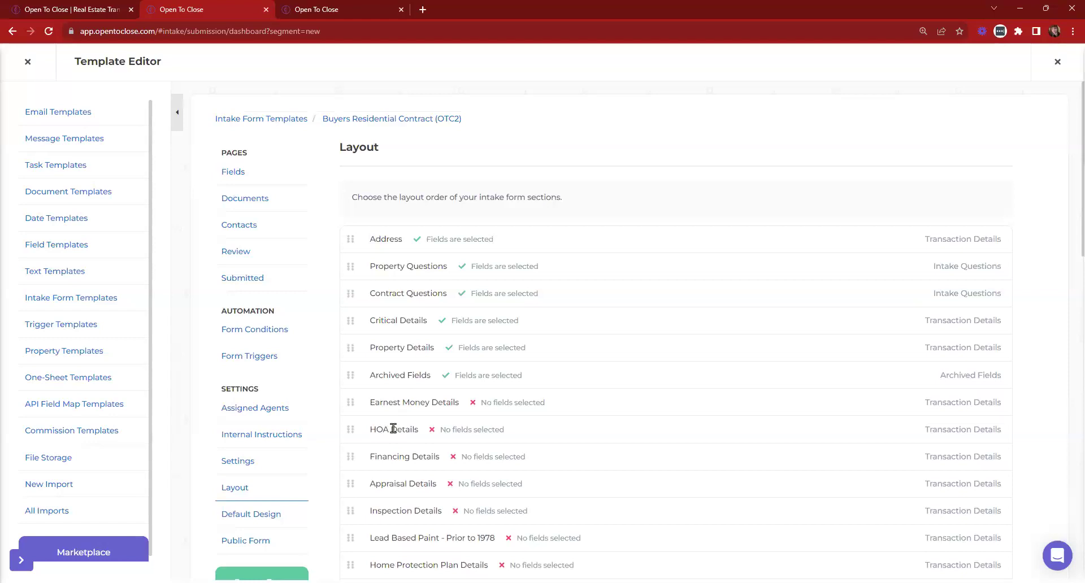
pyautogui.click(315, 8)
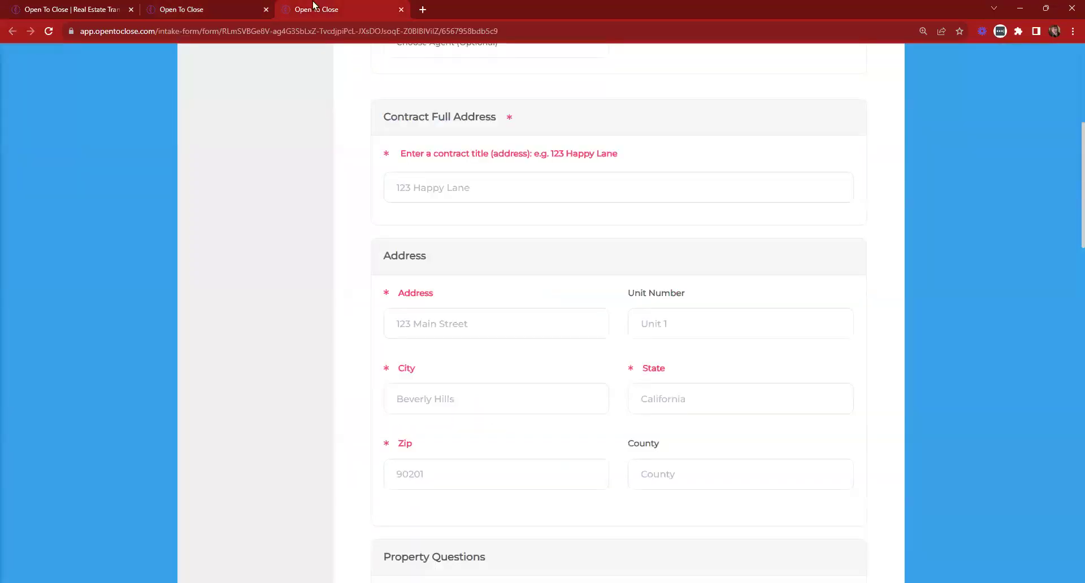
pyautogui.scroll(1, 528, 193)
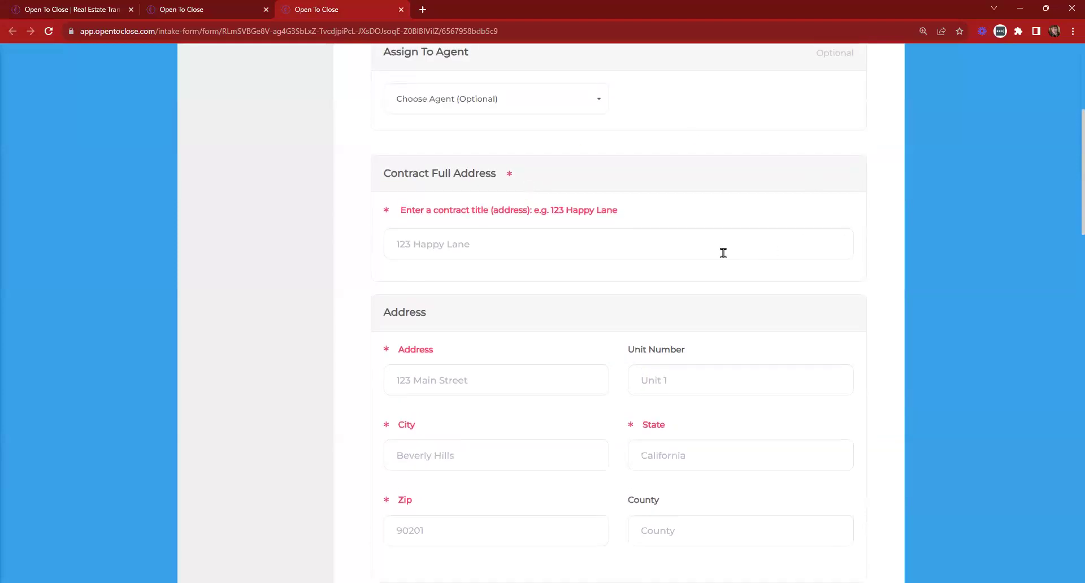
pyautogui.click(510, 251)
pyautogui.write('123')
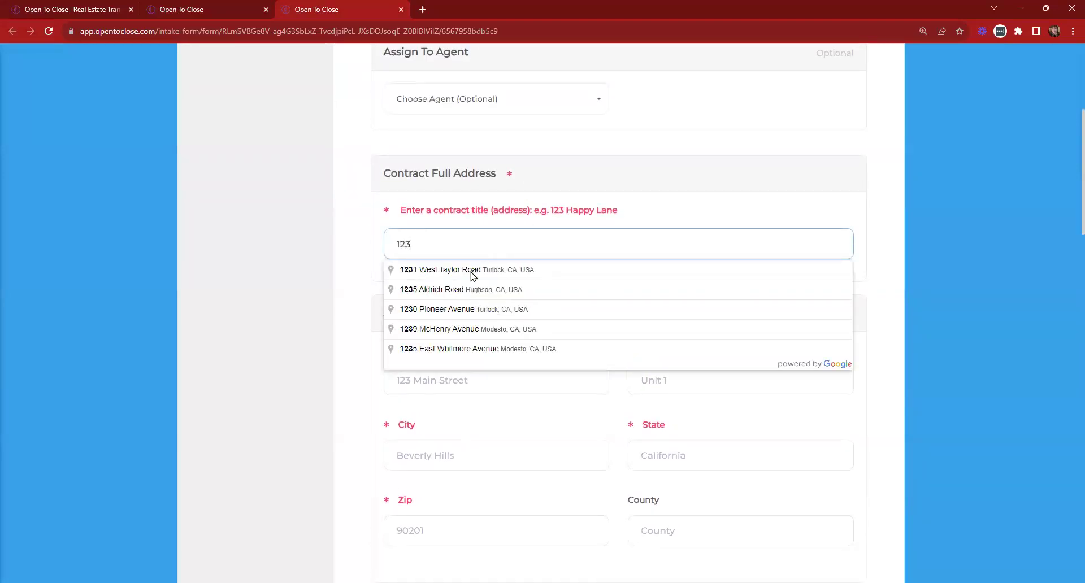
pyautogui.click(472, 271)
pyautogui.scroll(-5, 557, 341)
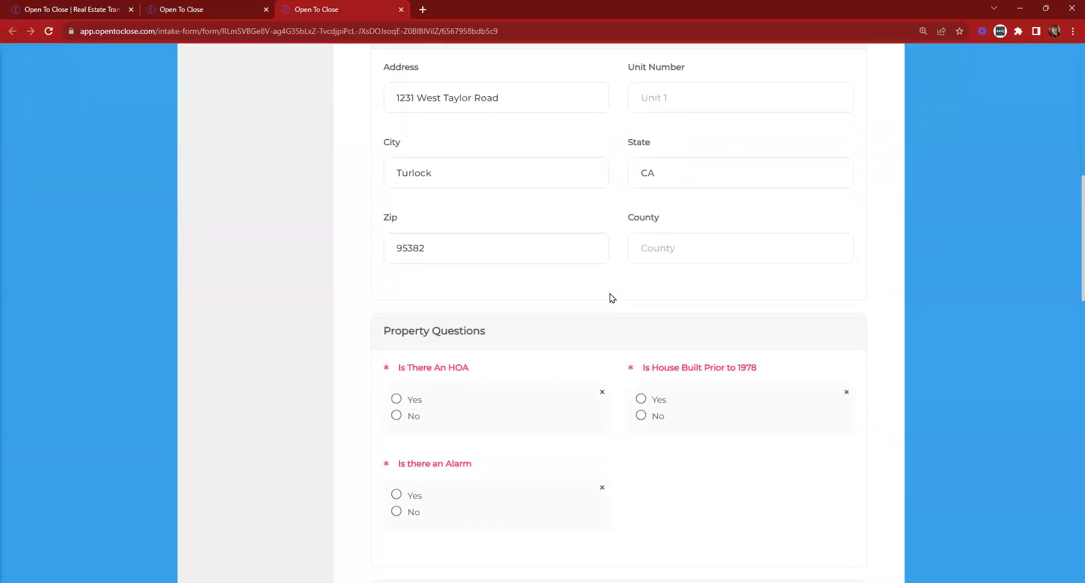
# Answer Yes to the HOA, built prior to 1978 and alarm questions, and check the sections further down the form.
pyautogui.scroll(-2, 611, 298)
pyautogui.scroll(-2, 586, 438)
pyautogui.scroll(2, 407, 303)
pyautogui.click(397, 286)
pyautogui.click(641, 286)
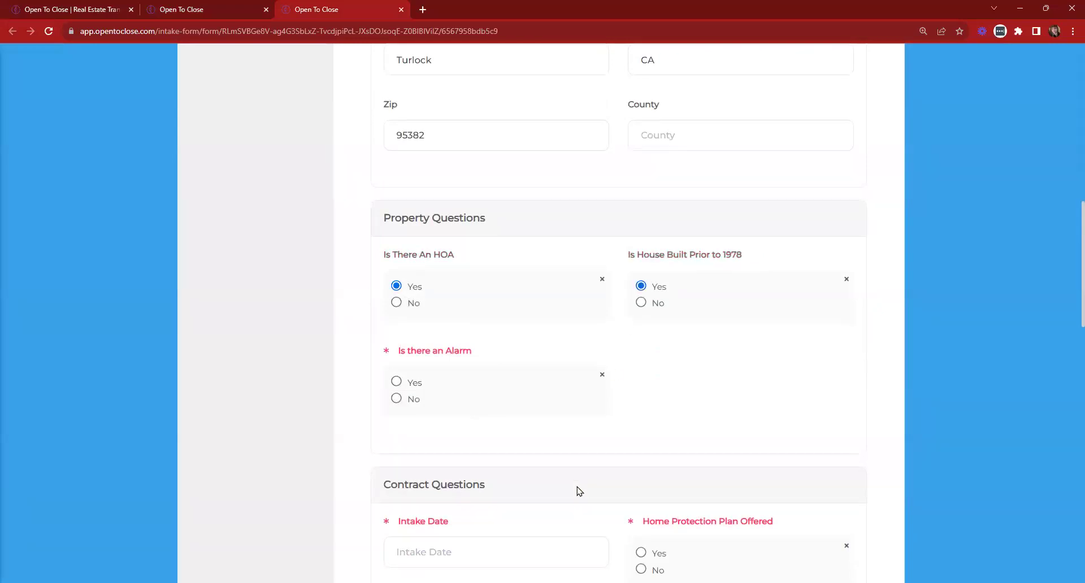
pyautogui.click(396, 381)
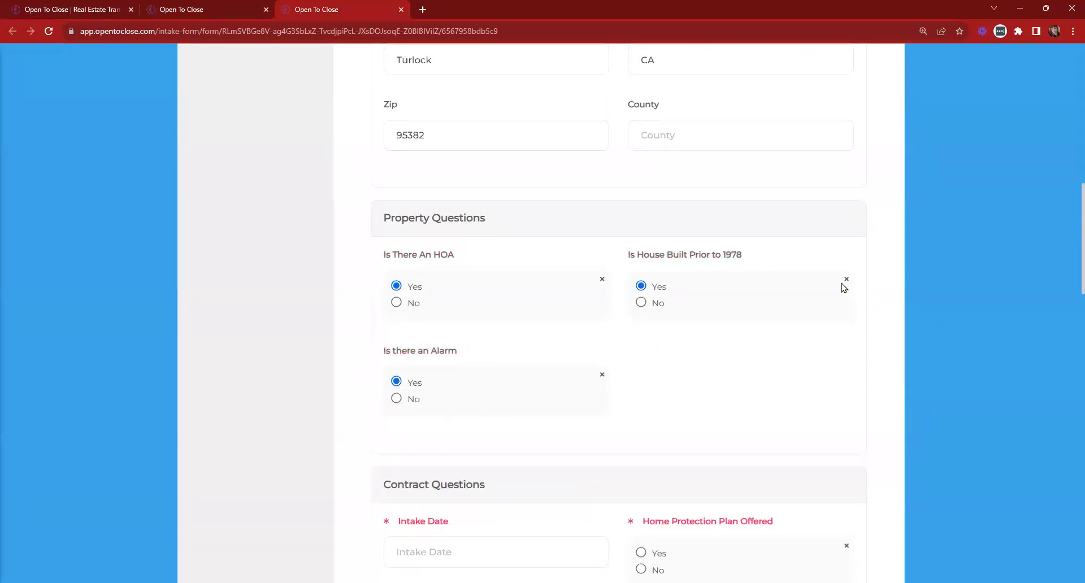
pyautogui.scroll(15, 833, 280)
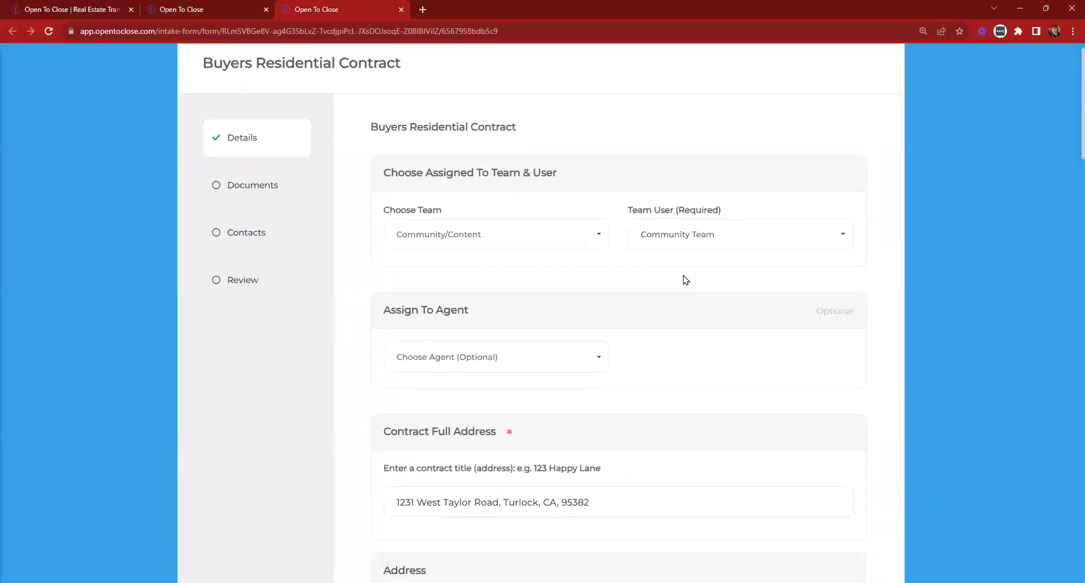
pyautogui.scroll(-20, 686, 280)
pyautogui.scroll(-12, 686, 280)
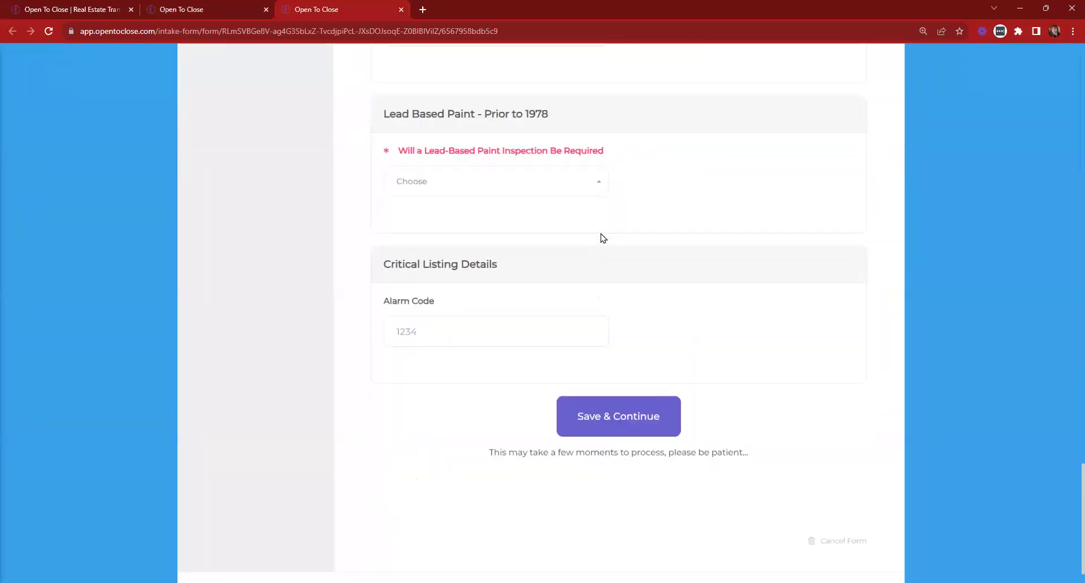
pyautogui.scroll(15, 541, 317)
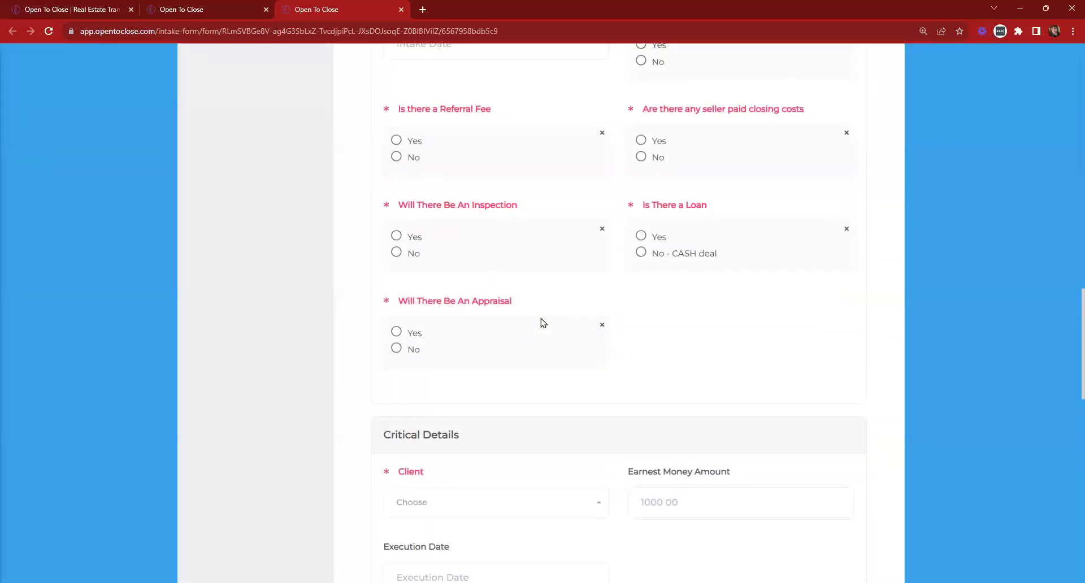
# Answer Yes to the contract questions about a referral fee, an inspection and a loan.
pyautogui.scroll(5, 540, 320)
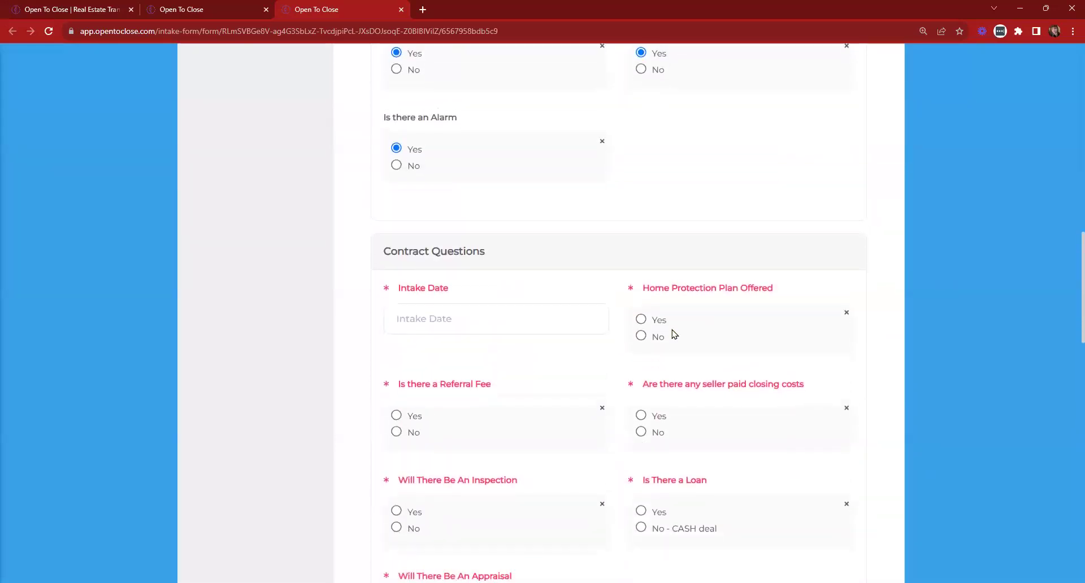
pyautogui.scroll(-2, 674, 334)
pyautogui.click(397, 309)
pyautogui.click(396, 406)
pyautogui.click(641, 405)
# Set the Intake Date to 11/29/2023 and answer No for home protection plan, seller paid closing costs and appraisal.
pyautogui.scroll(2, 638, 509)
pyautogui.scroll(4, 524, 361)
pyautogui.scroll(-1, 537, 388)
pyautogui.click(494, 438)
pyautogui.click(452, 378)
pyautogui.click(641, 457)
pyautogui.scroll(-2, 643, 455)
pyautogui.click(641, 440)
pyautogui.scroll(-3, 509, 444)
pyautogui.click(396, 461)
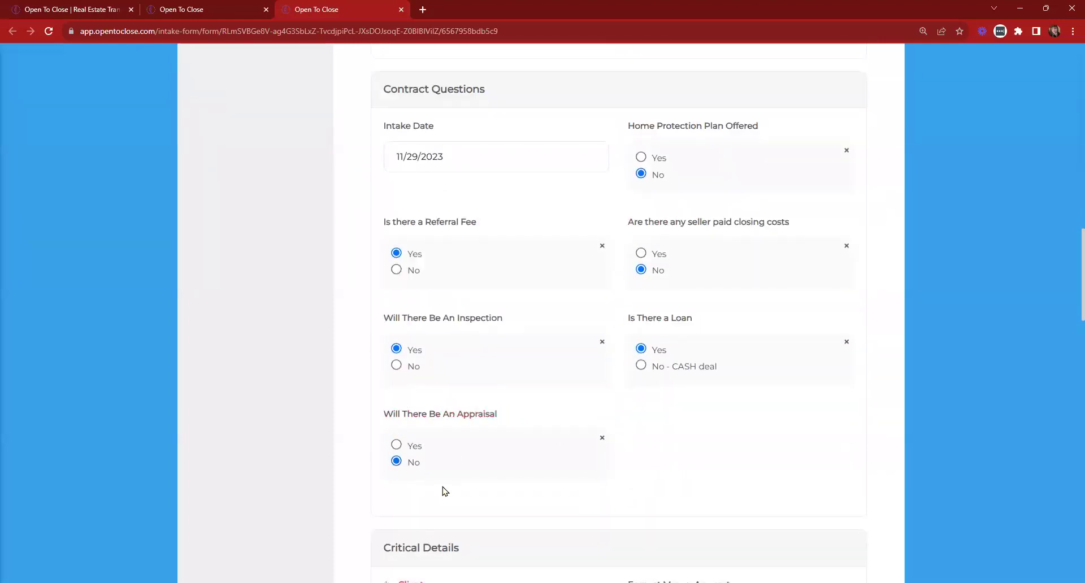
# Examine the conditional detail sections of the intake form and compare their order with the template's layout.
pyautogui.scroll(-4, 705, 198)
pyautogui.scroll(-13, 704, 198)
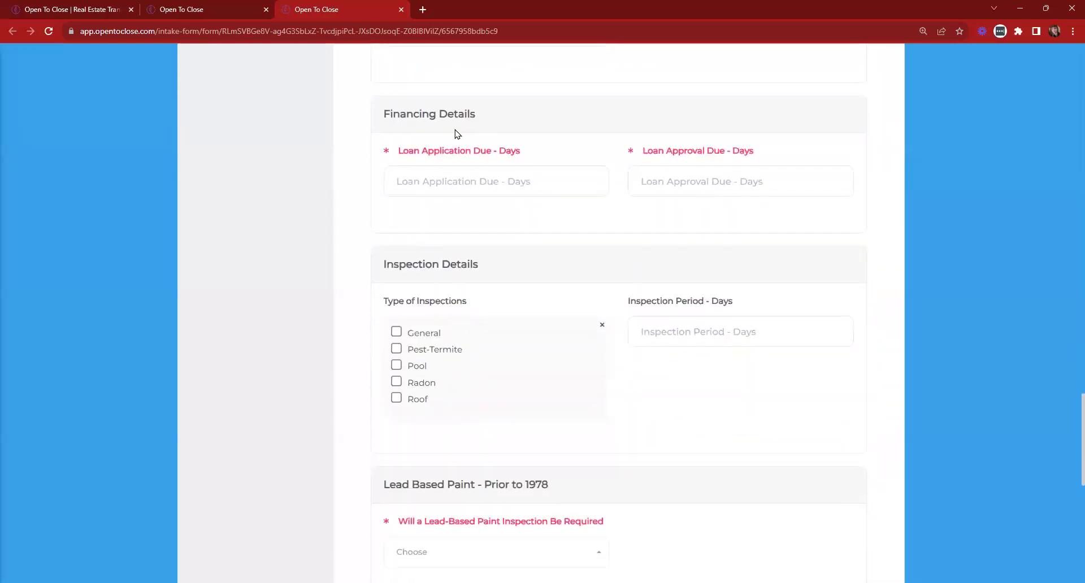
pyautogui.scroll(-3, 548, 126)
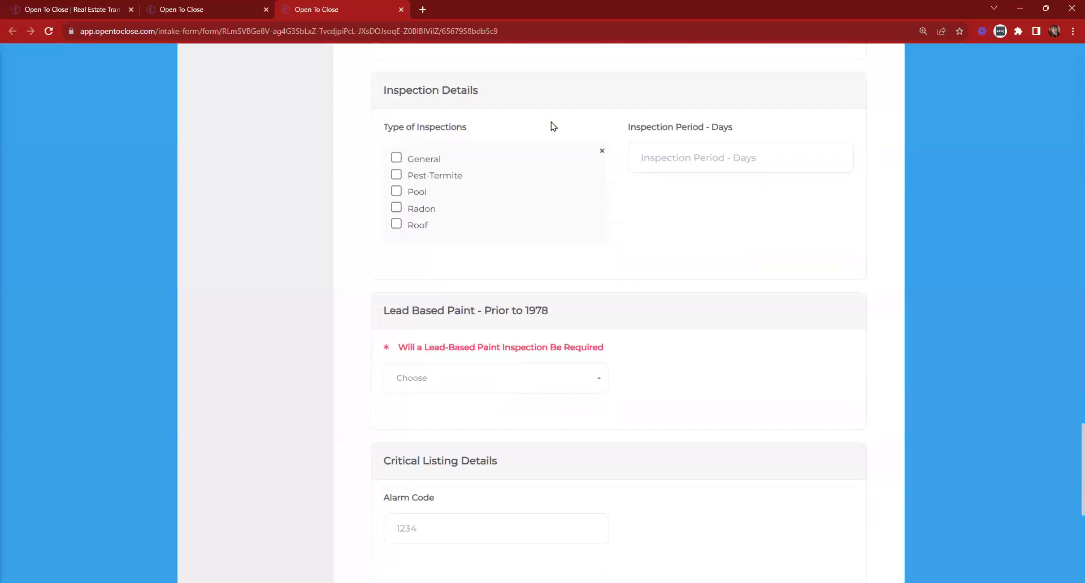
pyautogui.scroll(-4, 553, 126)
pyautogui.scroll(-2, 650, 111)
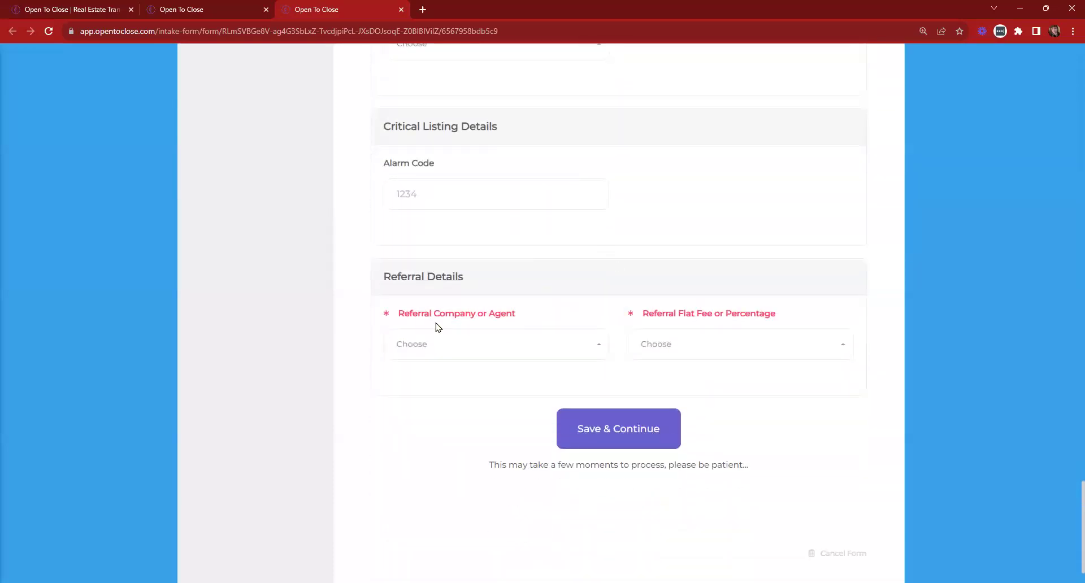
pyautogui.scroll(8, 548, 320)
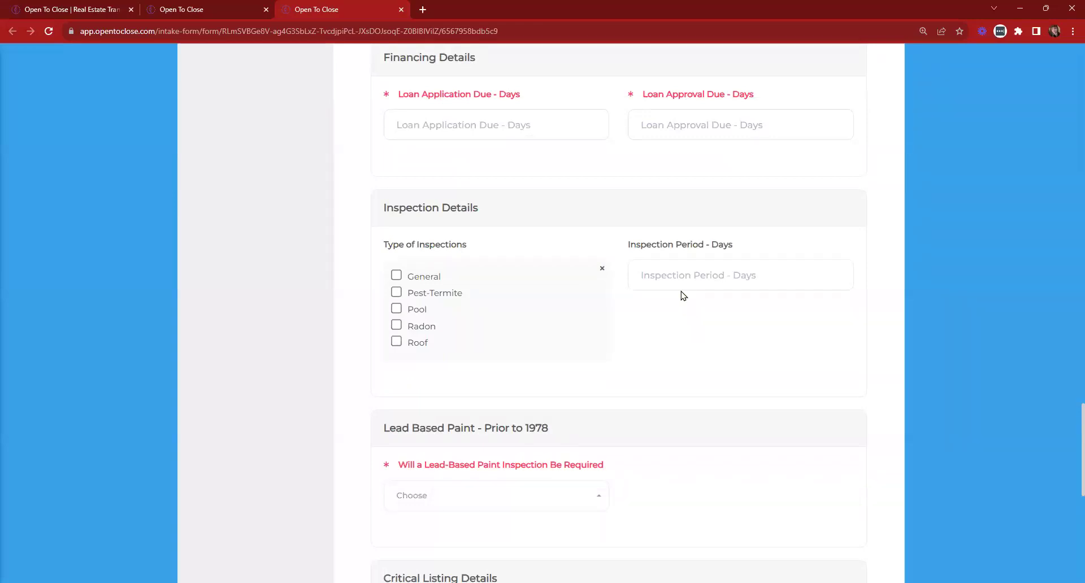
pyautogui.scroll(7, 683, 294)
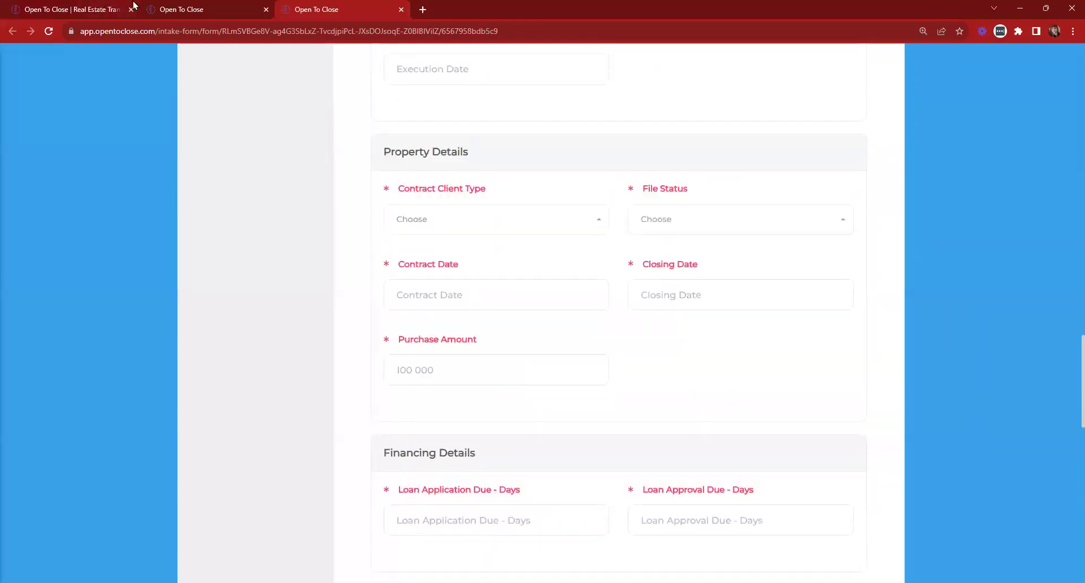
pyautogui.click(170, 9)
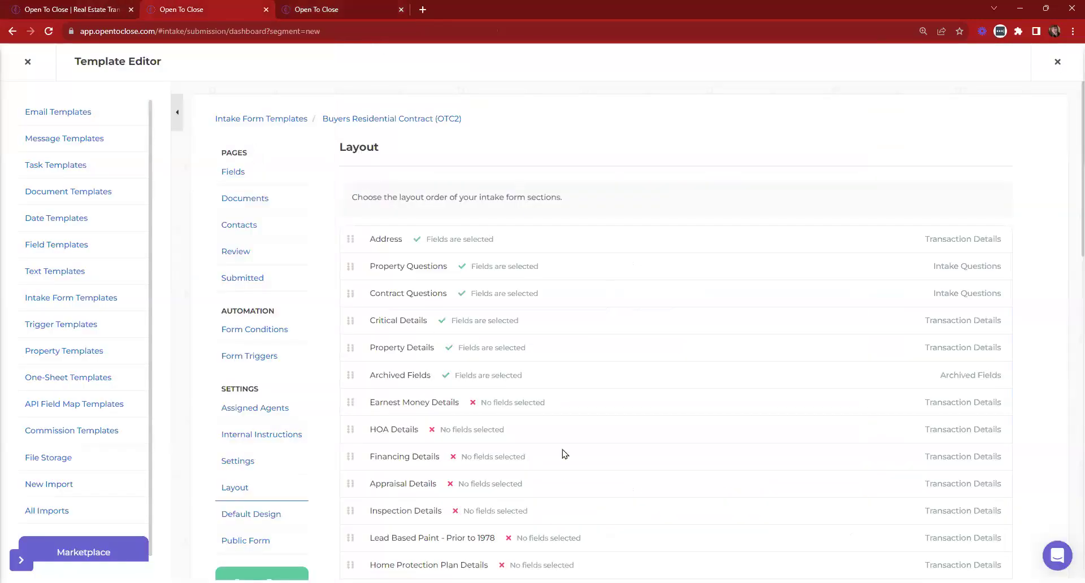
pyautogui.click(375, 7)
pyautogui.scroll(8, 667, 398)
pyautogui.scroll(10, 667, 401)
pyautogui.scroll(-14, 605, 220)
pyautogui.scroll(-15, 619, 251)
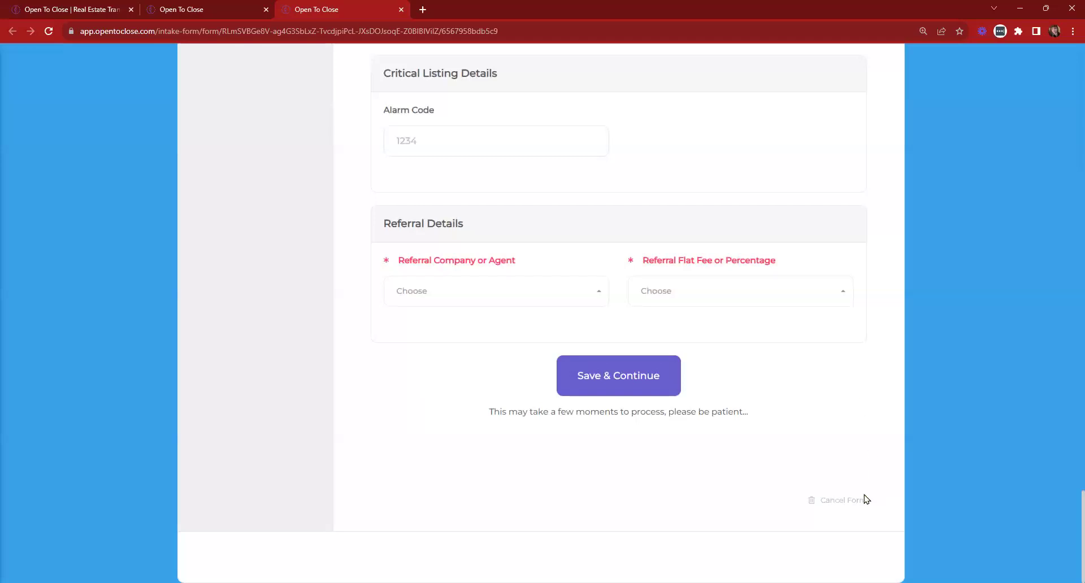
# Cancel the intake form, close its page, and leave the template editor for the Dashboard.
pyautogui.click(835, 502)
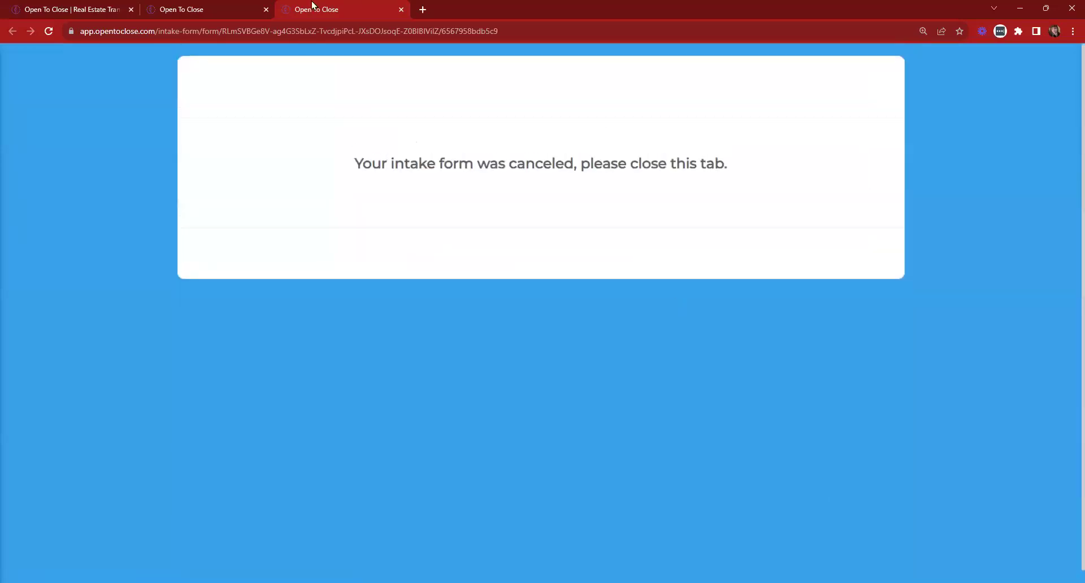
pyautogui.click(401, 10)
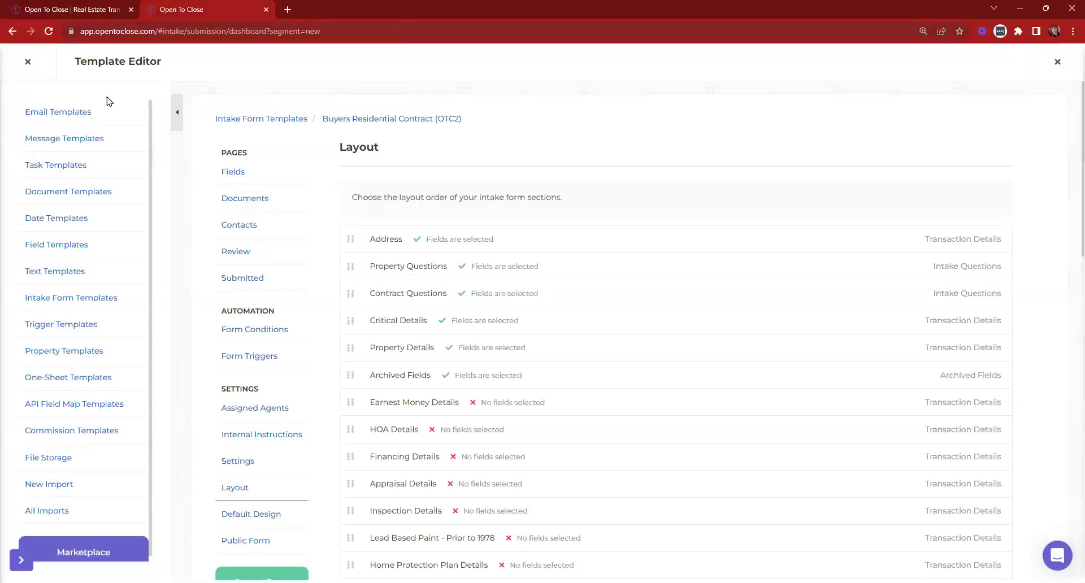
pyautogui.click(26, 71)
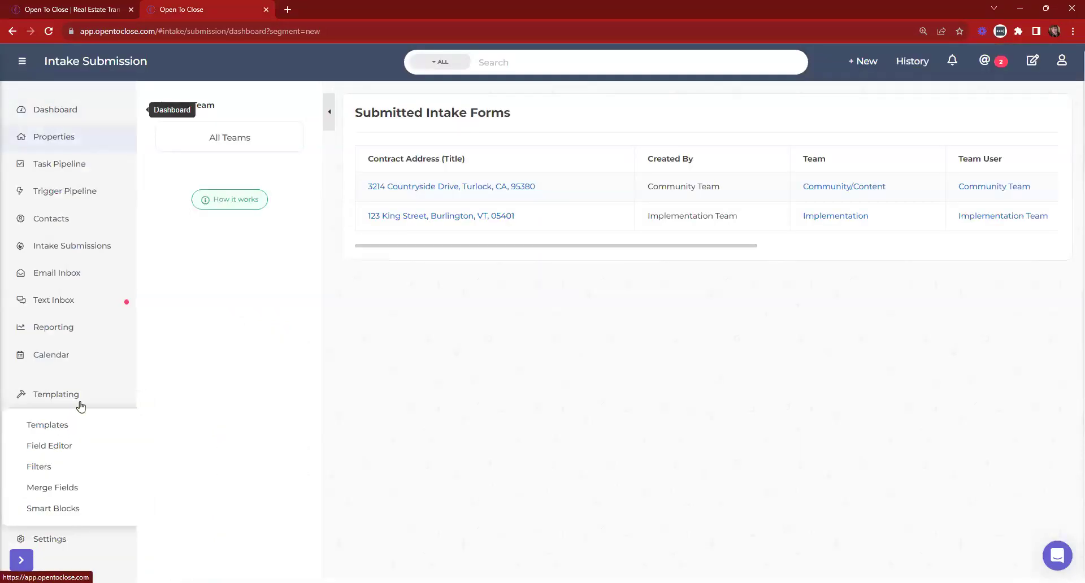
pyautogui.click(78, 108)
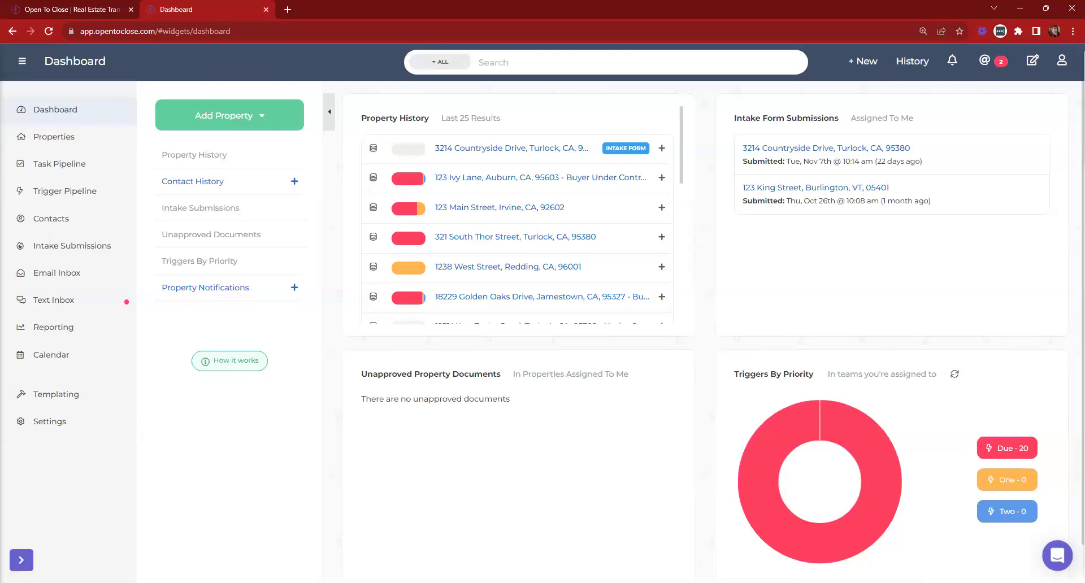
# Collapse the side navigation, open the Support Center and search its articles for SMART BLOCKS.
pyautogui.click(23, 62)
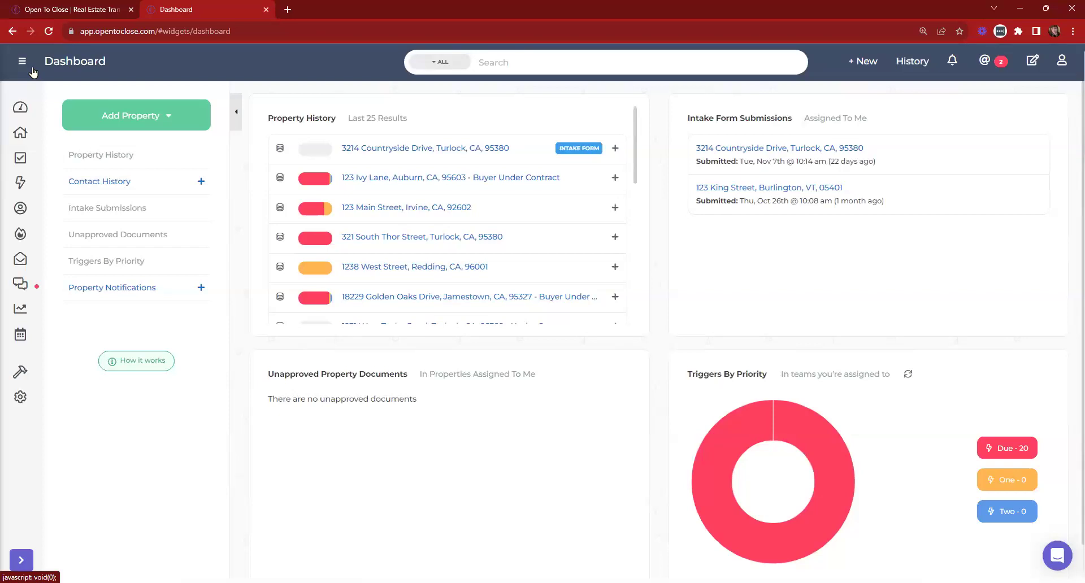
pyautogui.click(1061, 63)
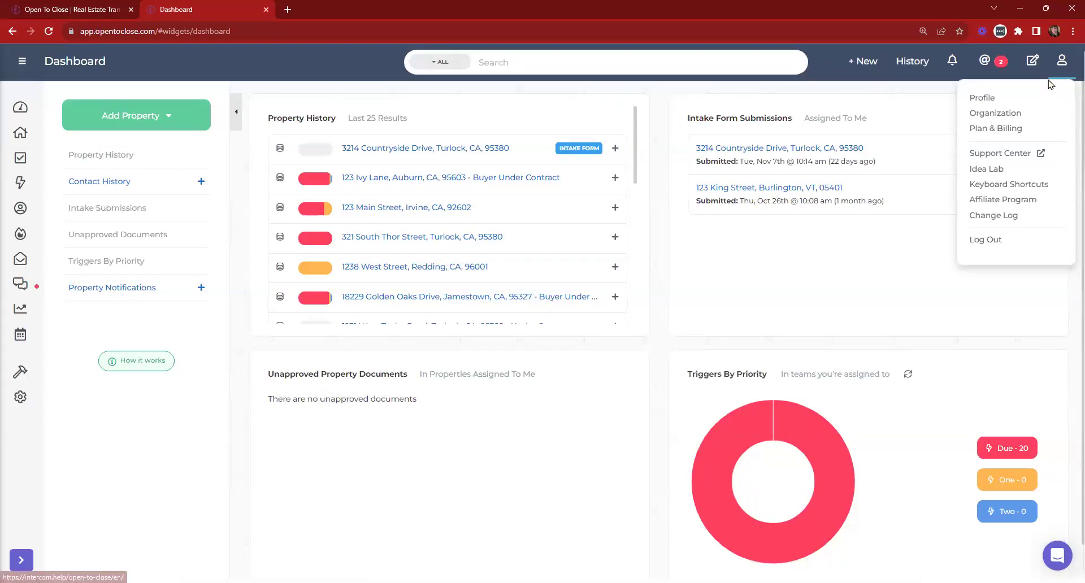
pyautogui.click(1004, 152)
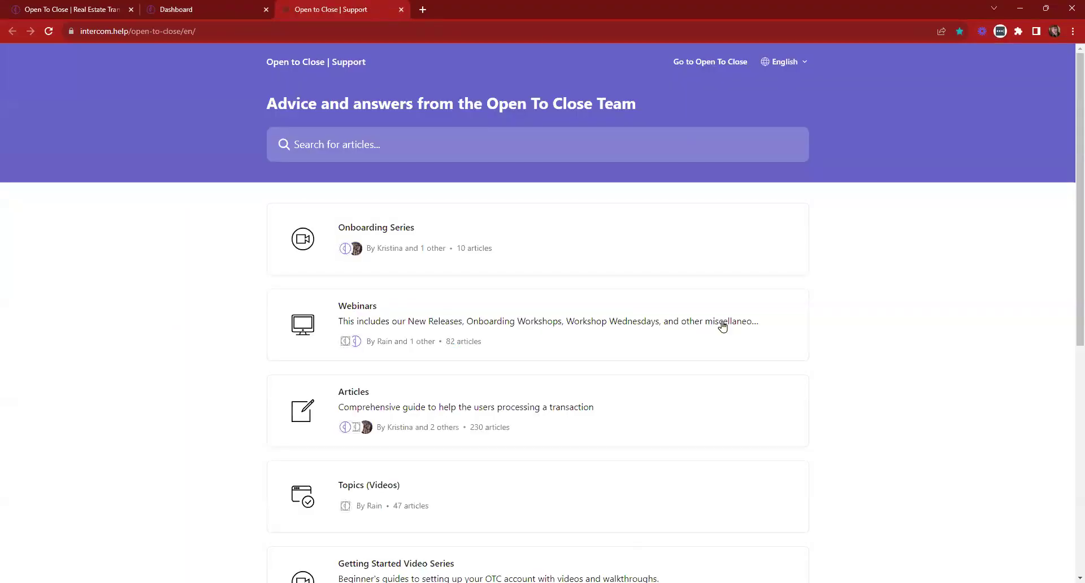
pyautogui.click(432, 144)
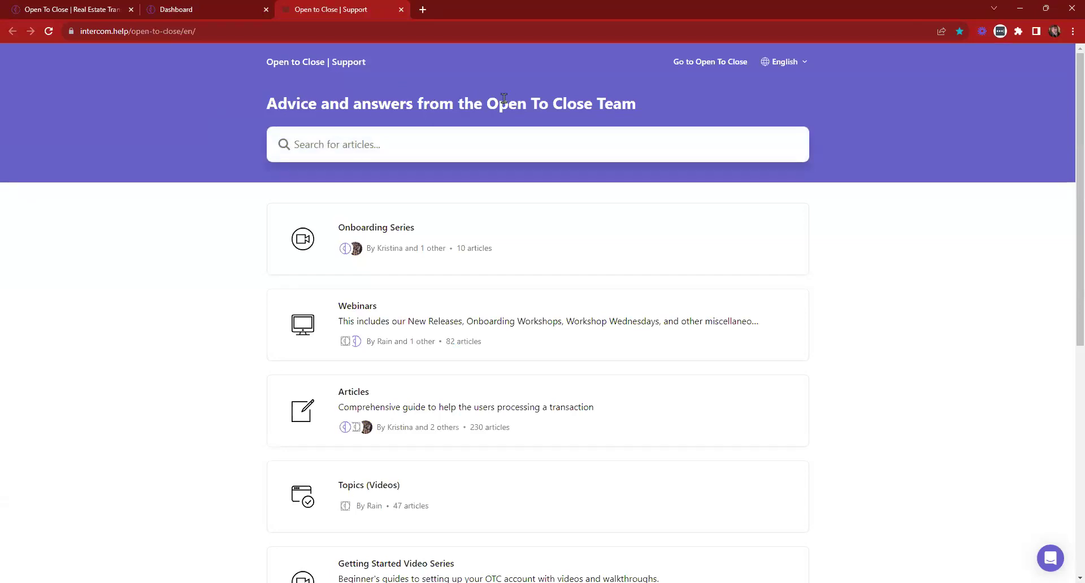
pyautogui.write('SMART BLOCKS')
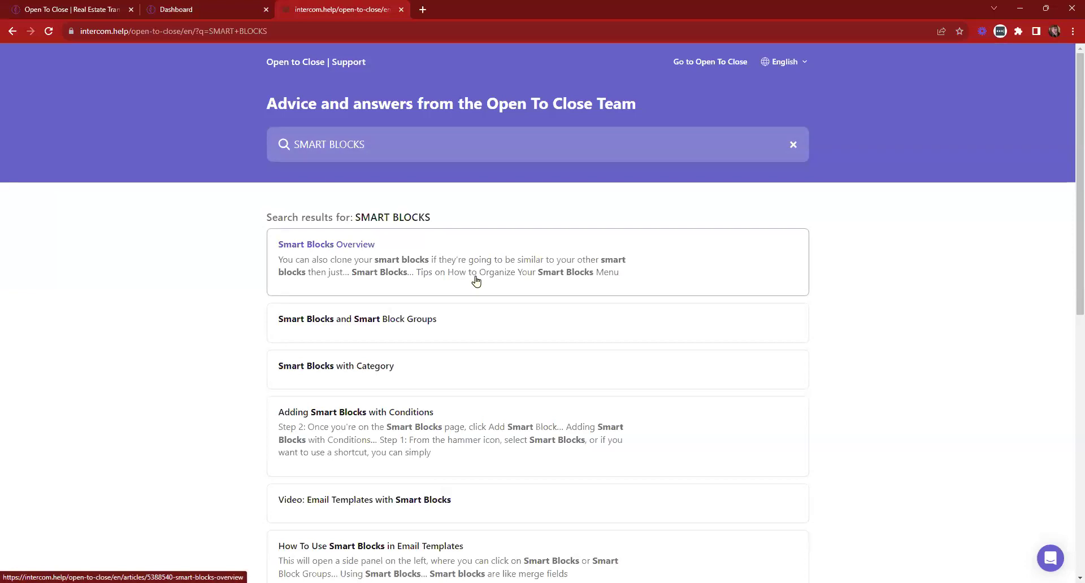
# Check the Templating options on the Dashboard, return to the Support Center and rerun the SMART BLOCKS search.
pyautogui.click(239, 3)
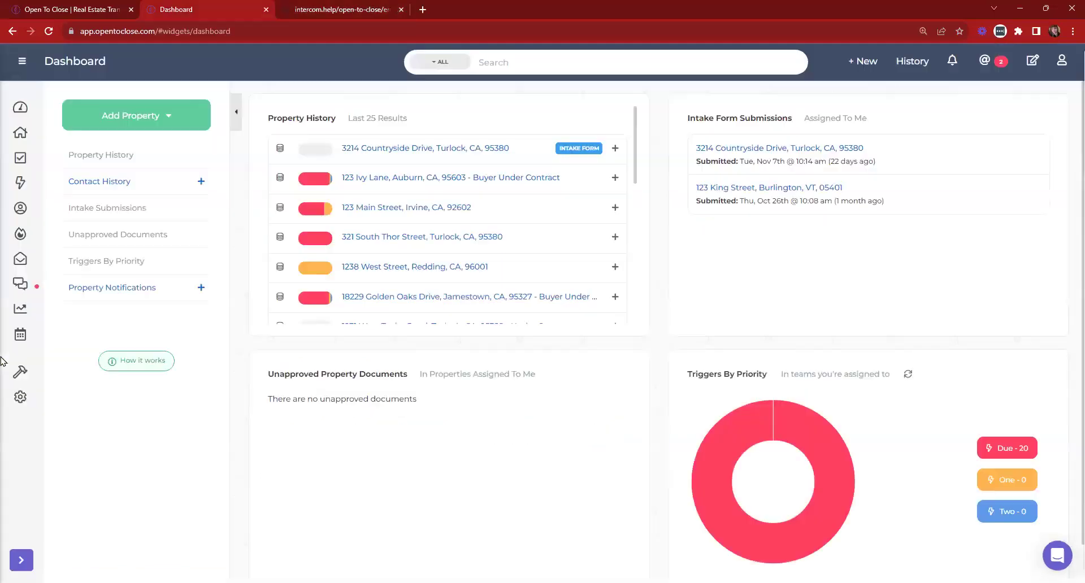
pyautogui.click(42, 404)
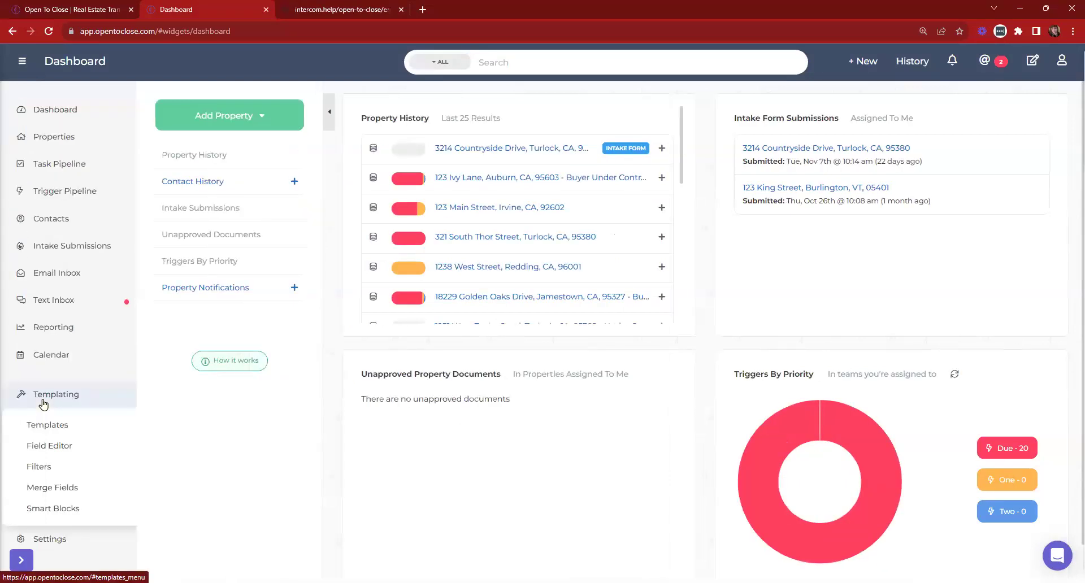
pyautogui.hotkey('ctrl', 'Tab')
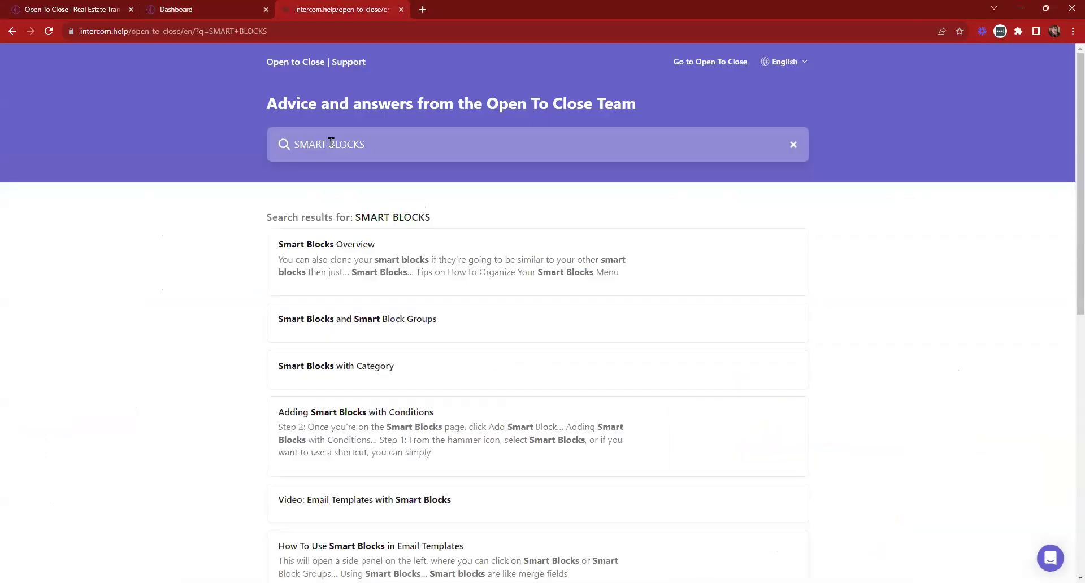
pyautogui.click(331, 143)
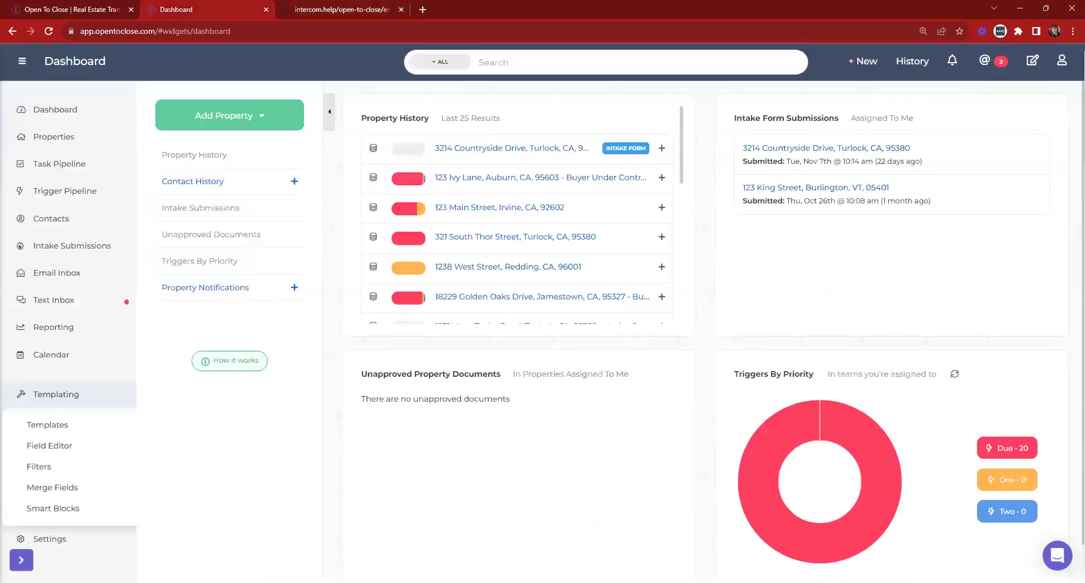
pyautogui.click(169, 8)
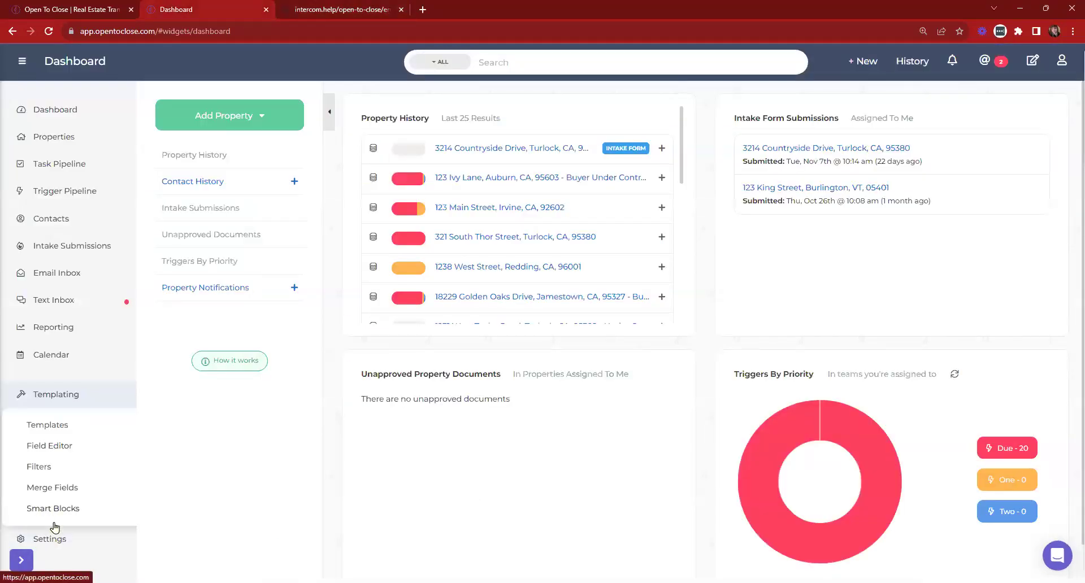
pyautogui.hotkey('ctrl', 'Tab')
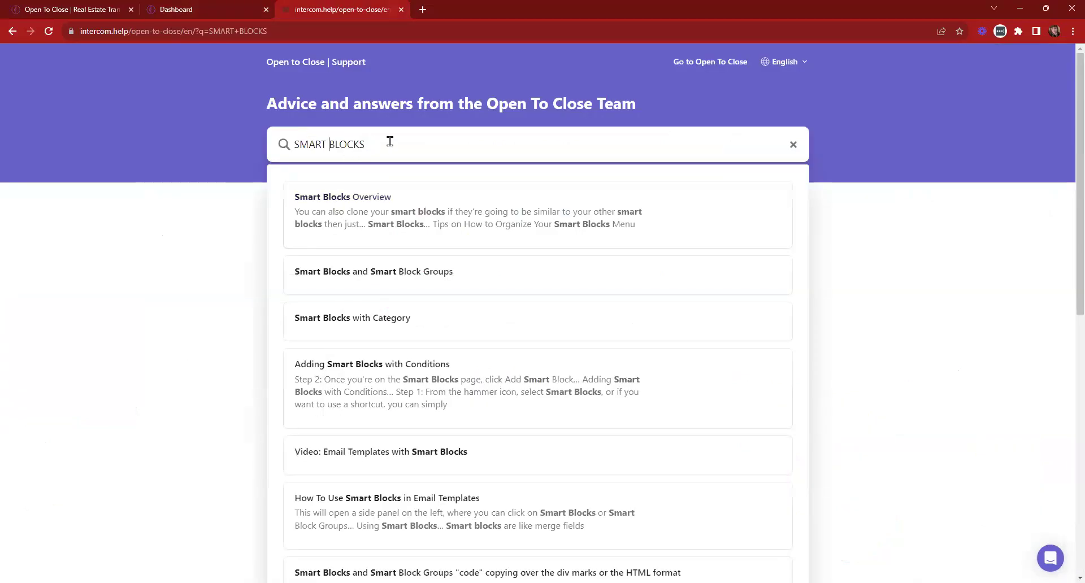
pyautogui.press('Return')
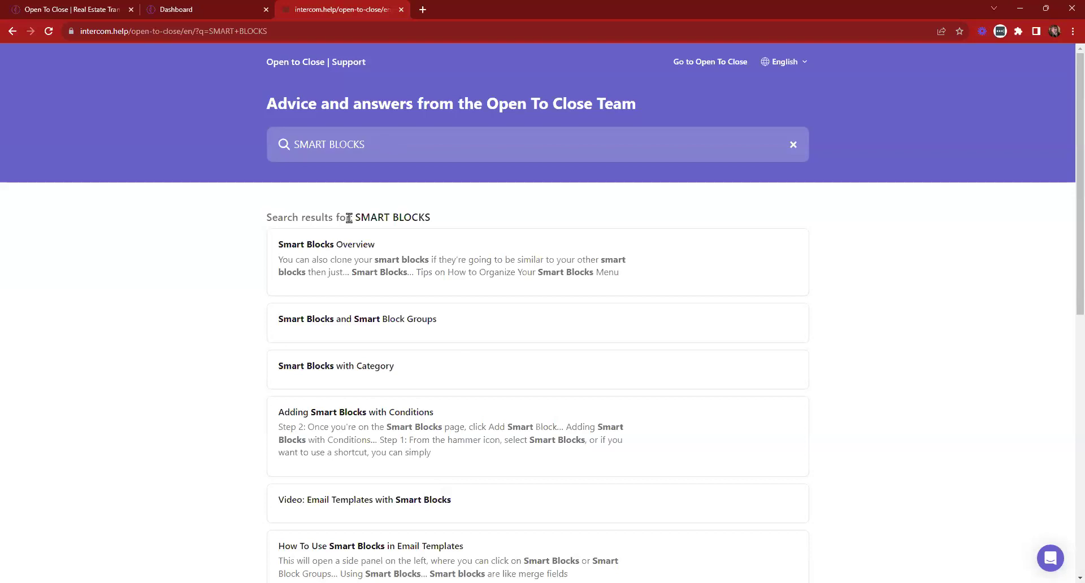
# Look through the SMART BLOCKS articles and rerun the Support Center search with SMART.
pyautogui.scroll(-9, 688, 271)
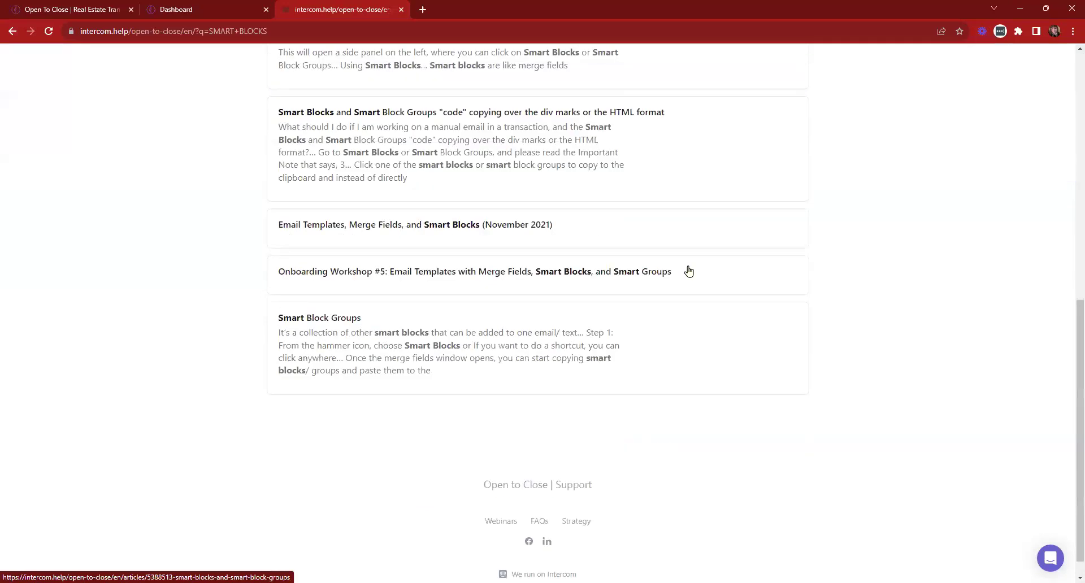
pyautogui.hotkey('ctrl', 'a')
pyautogui.press('BackSpace')
pyautogui.write('SMART')
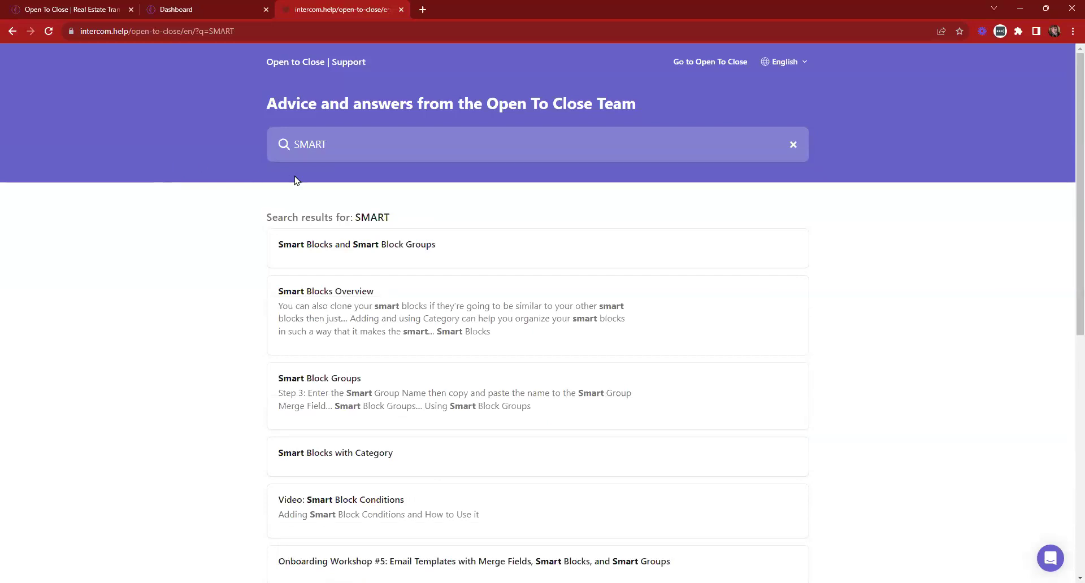
# Search the Support Center for TASKS and look through the listed articles.
pyautogui.click(370, 138)
pyautogui.hotkey('ctrl', 'a')
pyautogui.write('TASKS')
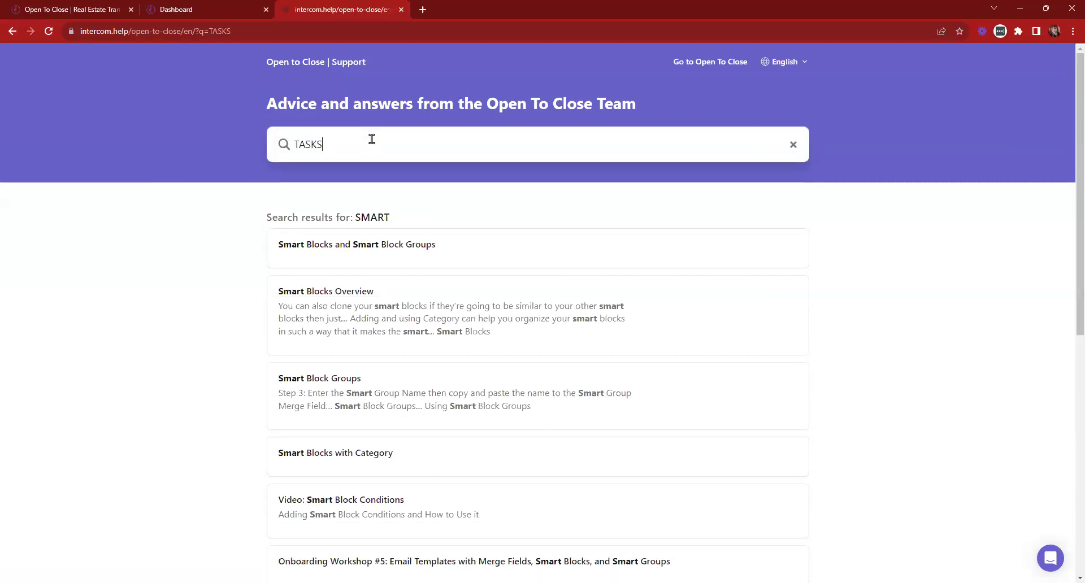
pyautogui.scroll(-2, 372, 139)
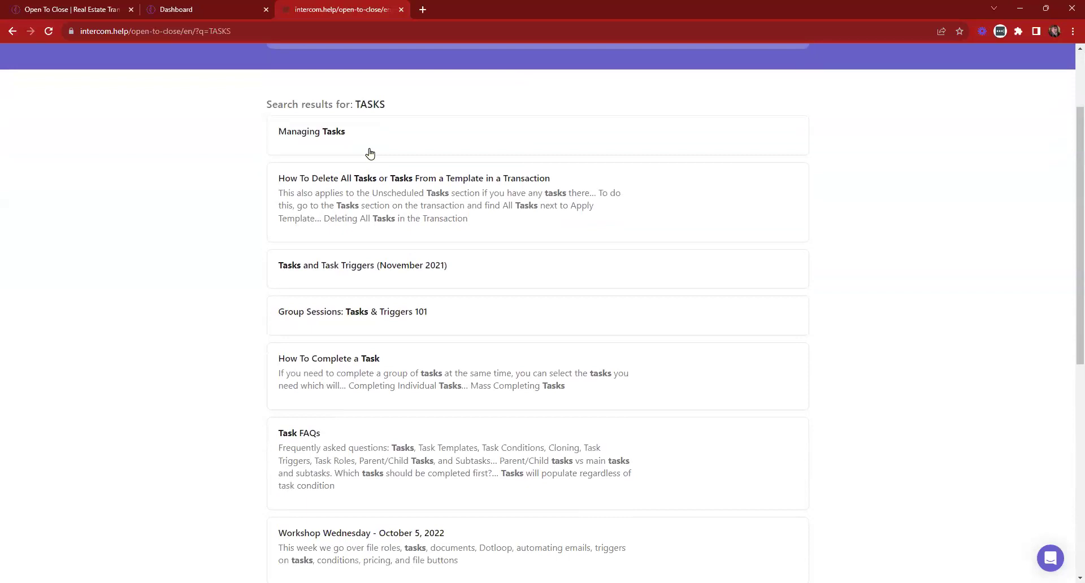
pyautogui.scroll(-7, 419, 306)
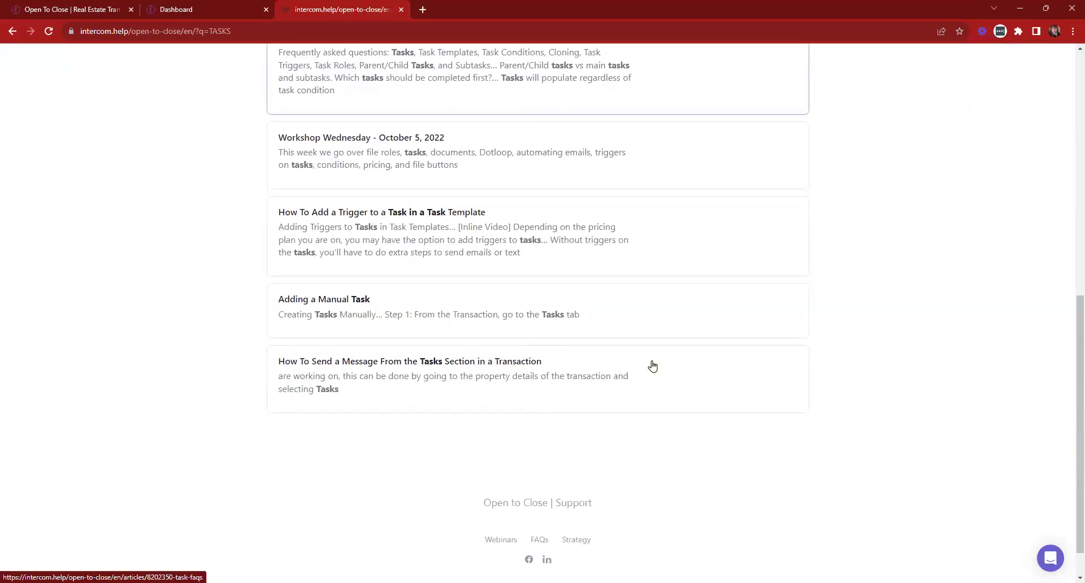
# Replace the search term with TRIGGER and look through the matching help articles.
pyautogui.press('BackSpace')
pyautogui.press('BackSpace')
pyautogui.press('BackSpace')
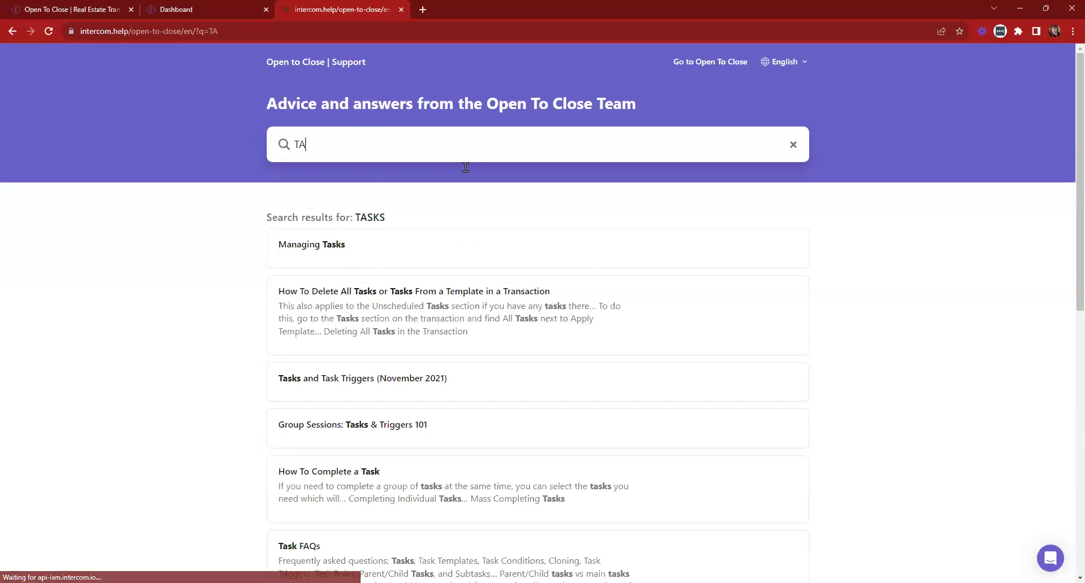
pyautogui.press('BackSpace')
pyautogui.write('RIGGER')
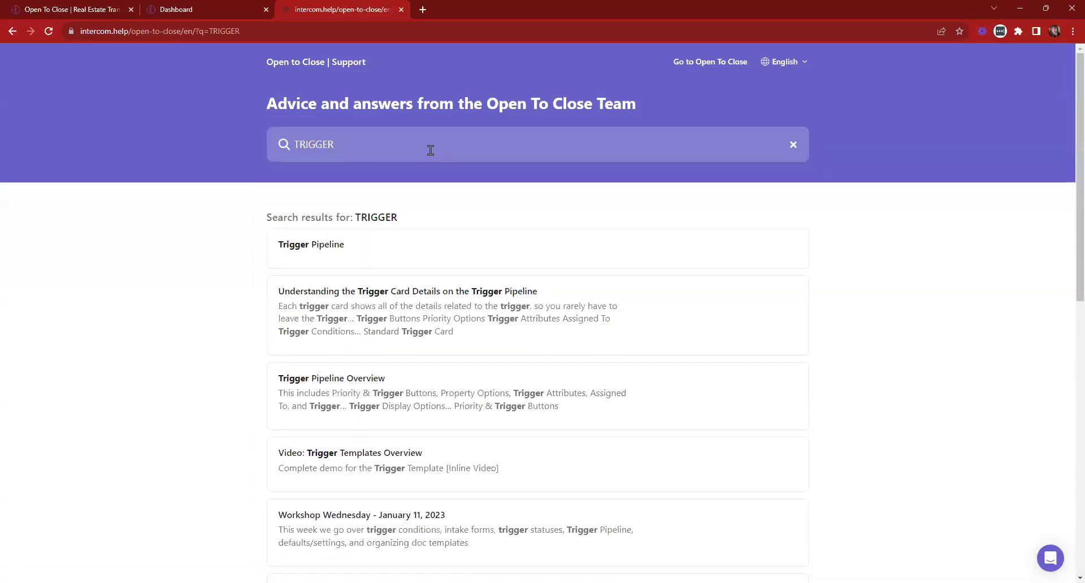
pyautogui.scroll(-2, 416, 200)
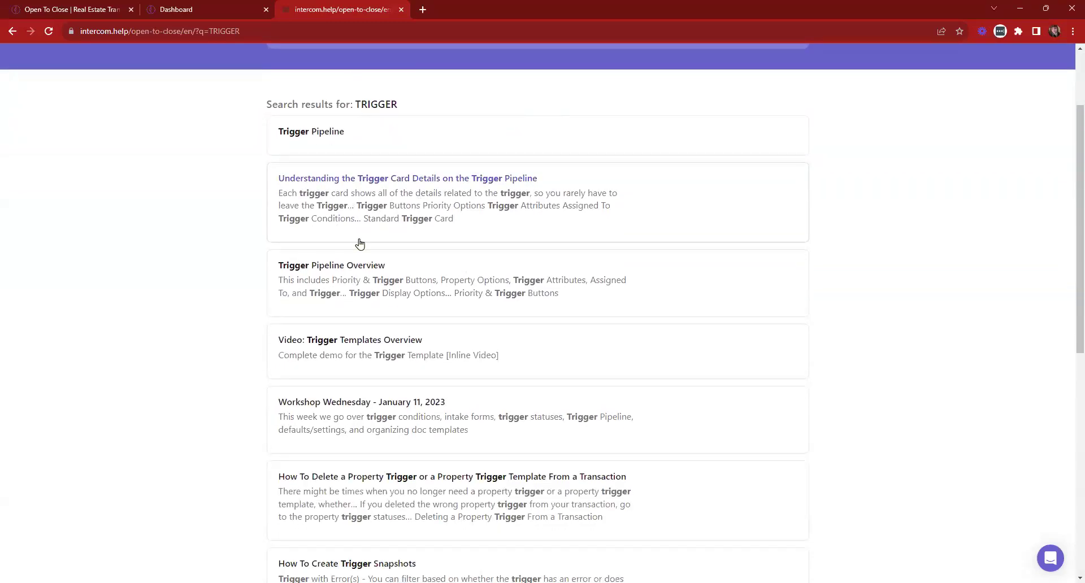
pyautogui.scroll(-6, 509, 475)
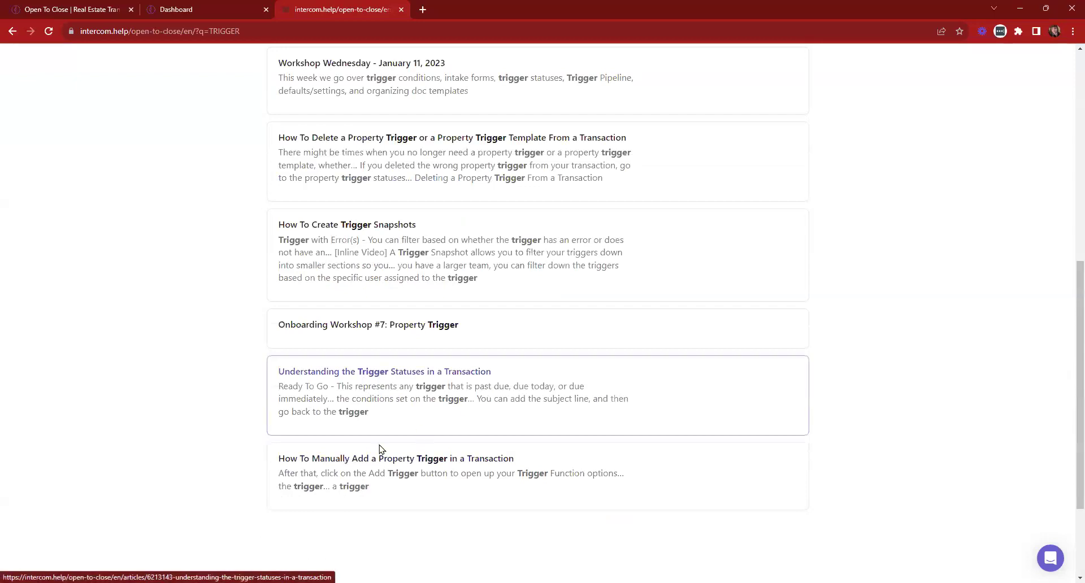
pyautogui.scroll(8, 379, 449)
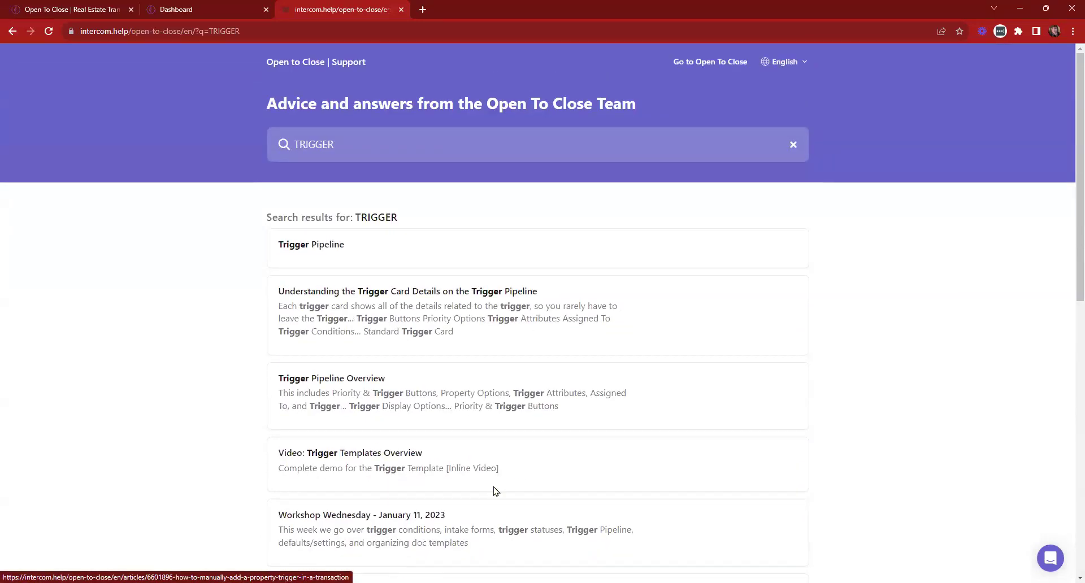
# Close the Support Center, open the Webinars page of the Open To Close website, and read through its upcoming sessions.
pyautogui.click(232, 9)
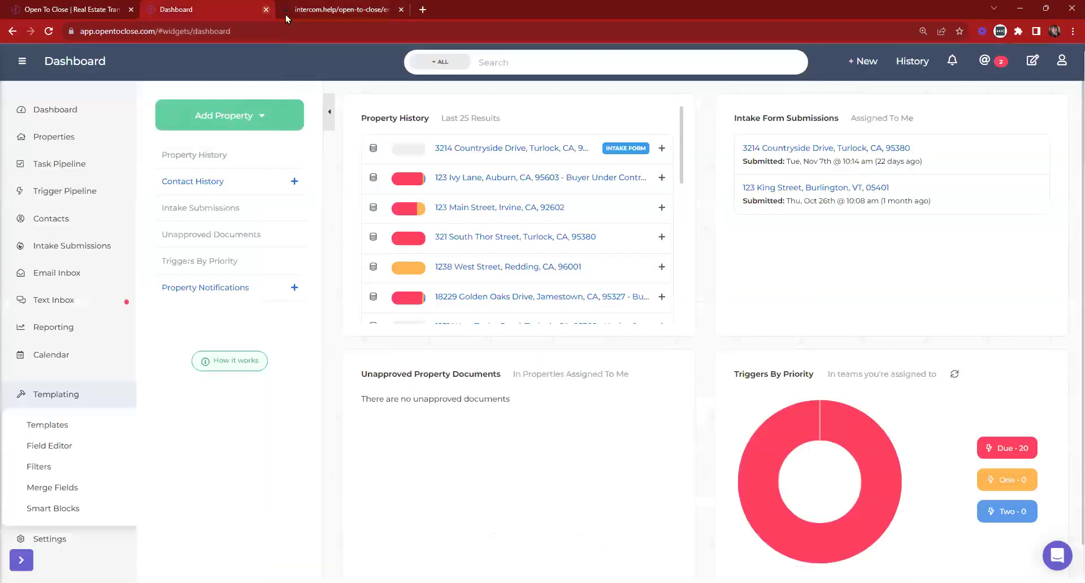
pyautogui.click(402, 9)
pyautogui.click(53, 8)
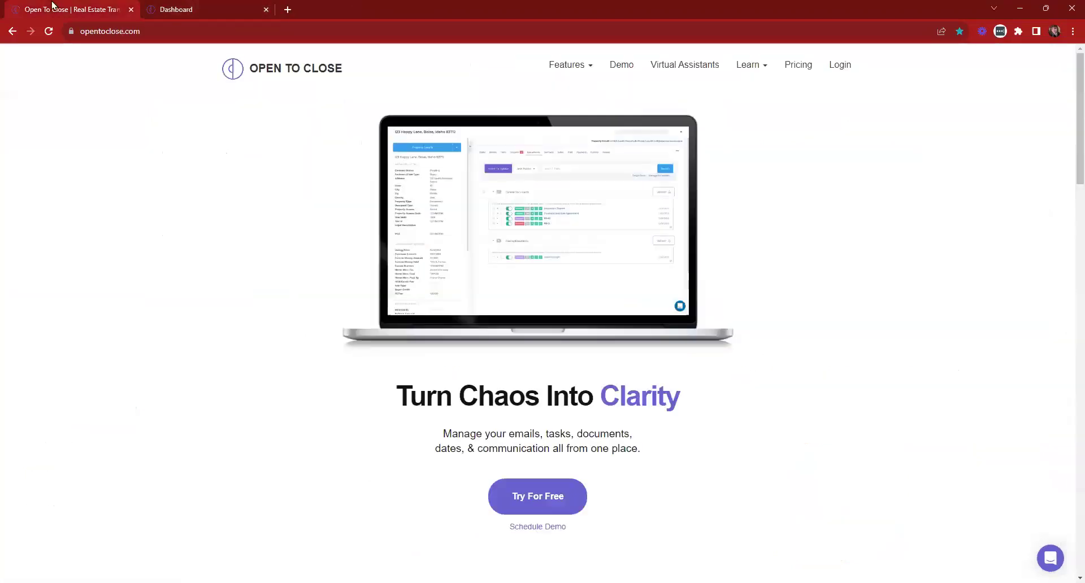
pyautogui.click(749, 66)
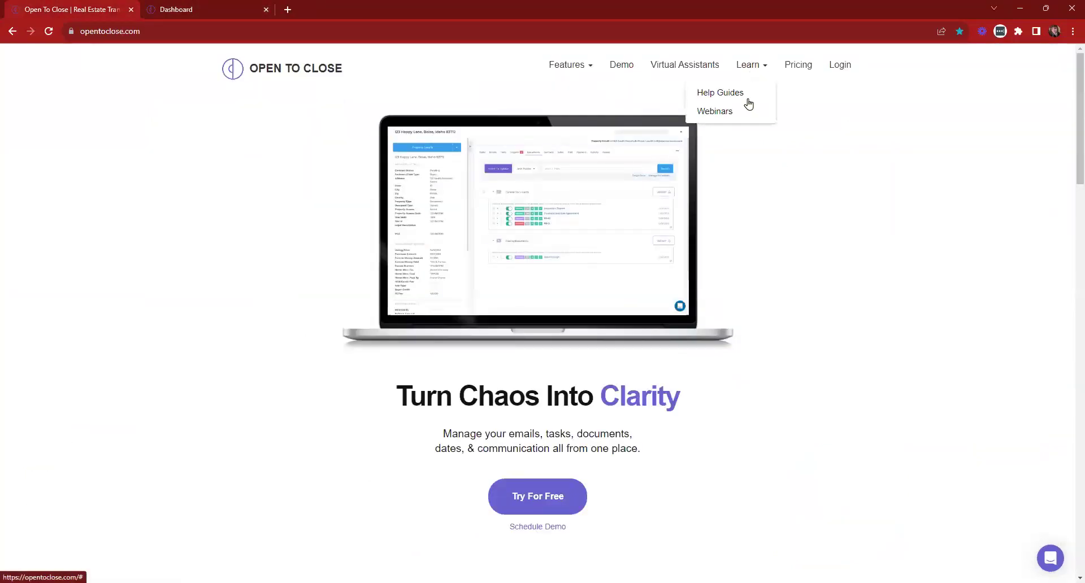
pyautogui.click(715, 112)
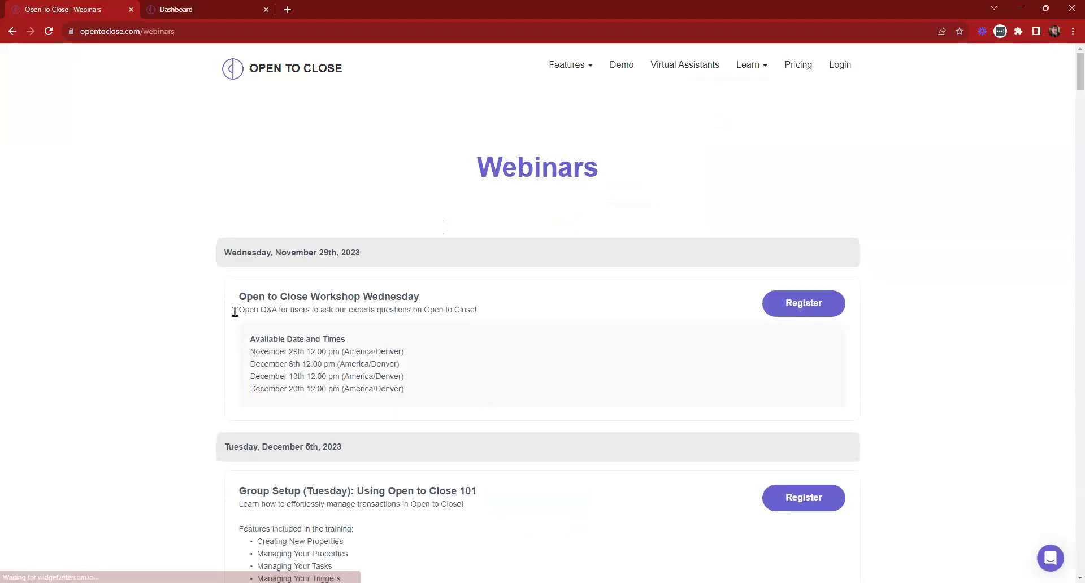
pyautogui.scroll(-4, 391, 326)
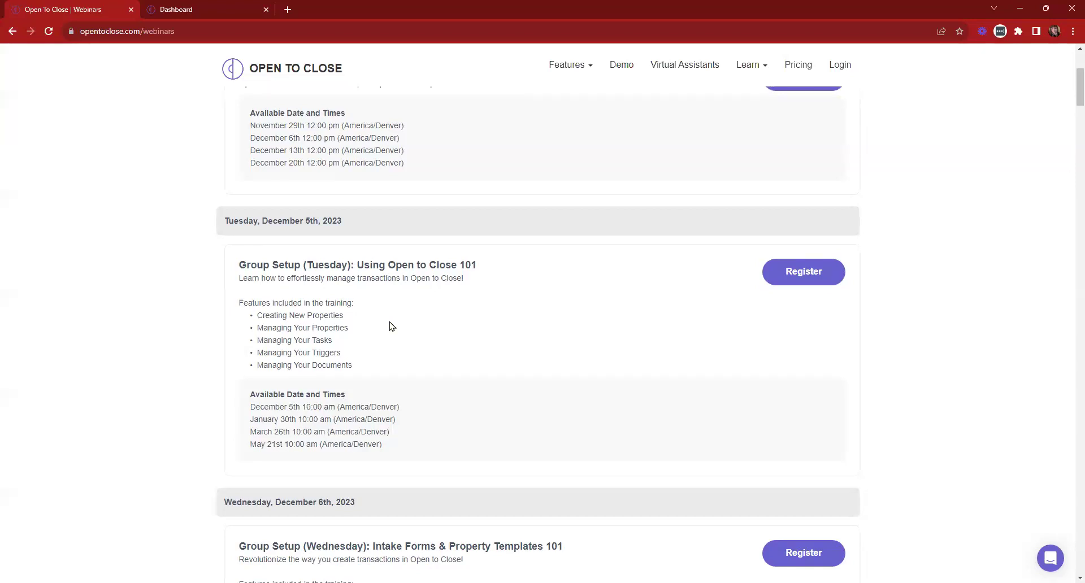
pyautogui.scroll(-5, 418, 339)
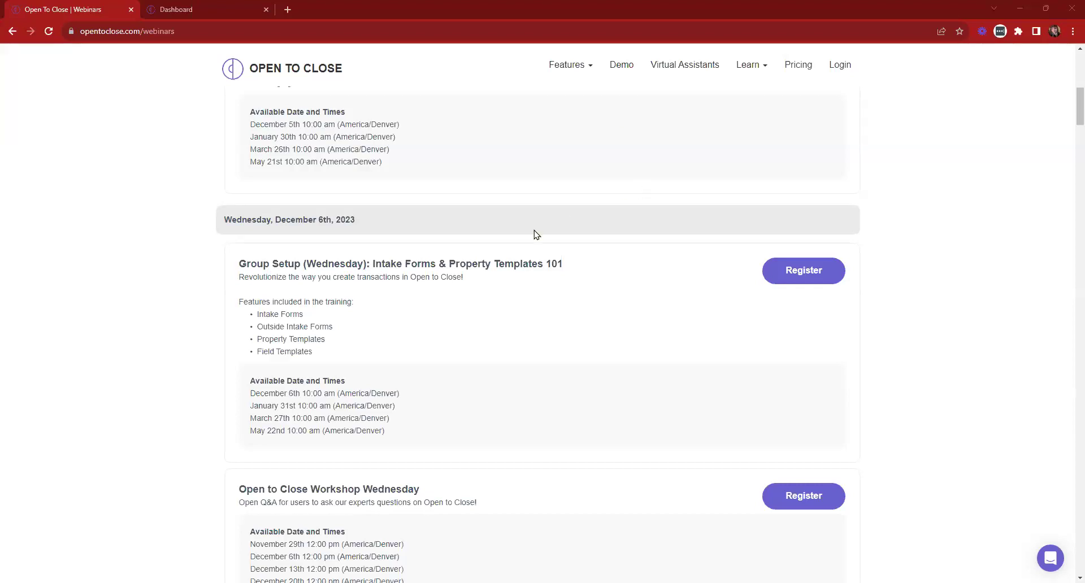
# Return to the Open To Close home page and reopen the Webinars page from there.
pyautogui.scroll(10, 531, 237)
pyautogui.click(260, 71)
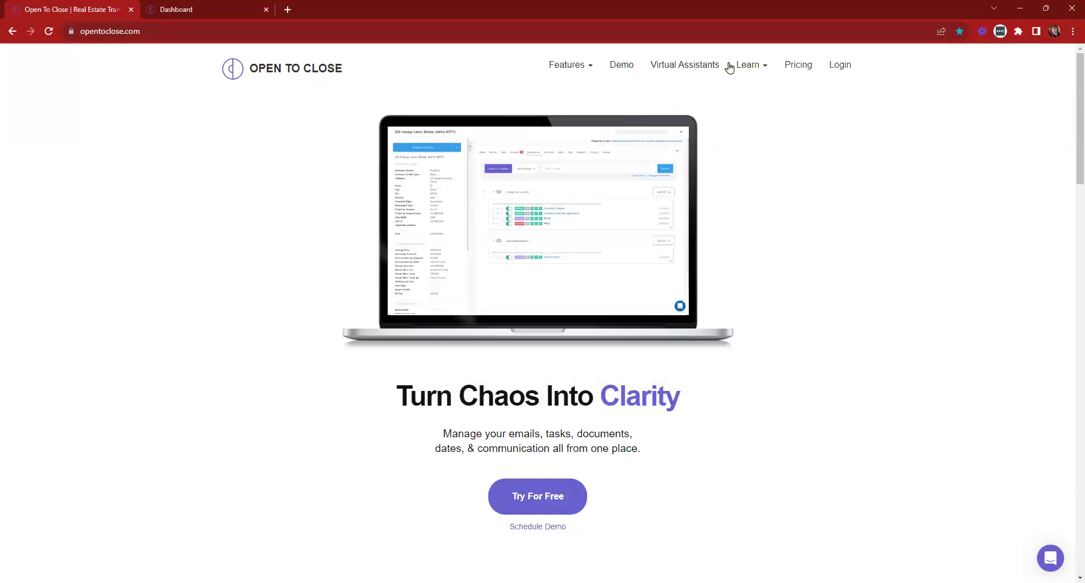
pyautogui.moveTo(747, 69)
pyautogui.click(715, 112)
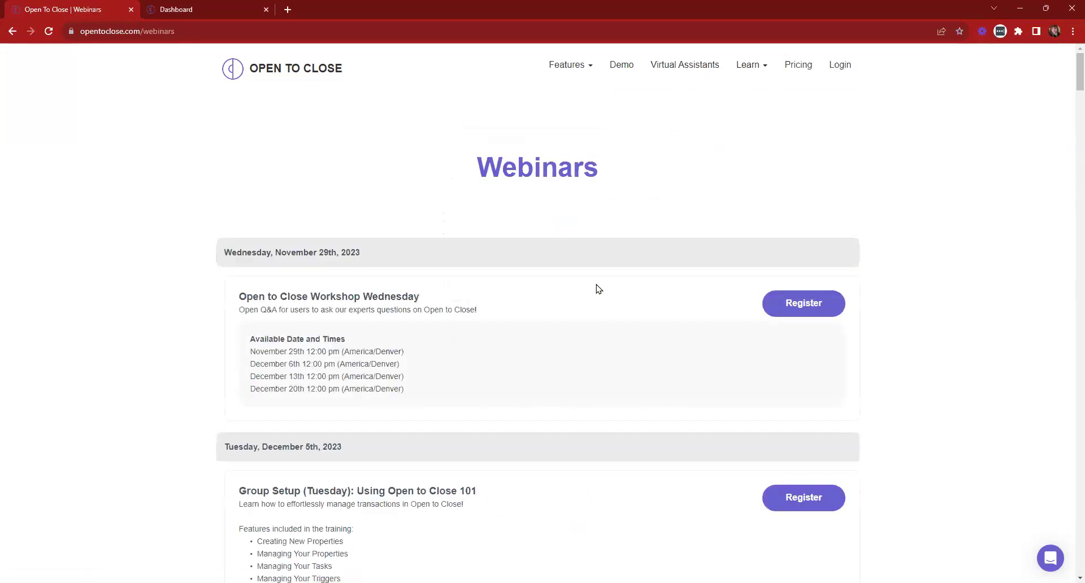
# Open the Zoom registration page for Group Setup (Tuesday): Using Open to Close 101 and select its web address.
pyautogui.scroll(-3, 593, 291)
pyautogui.click(787, 327)
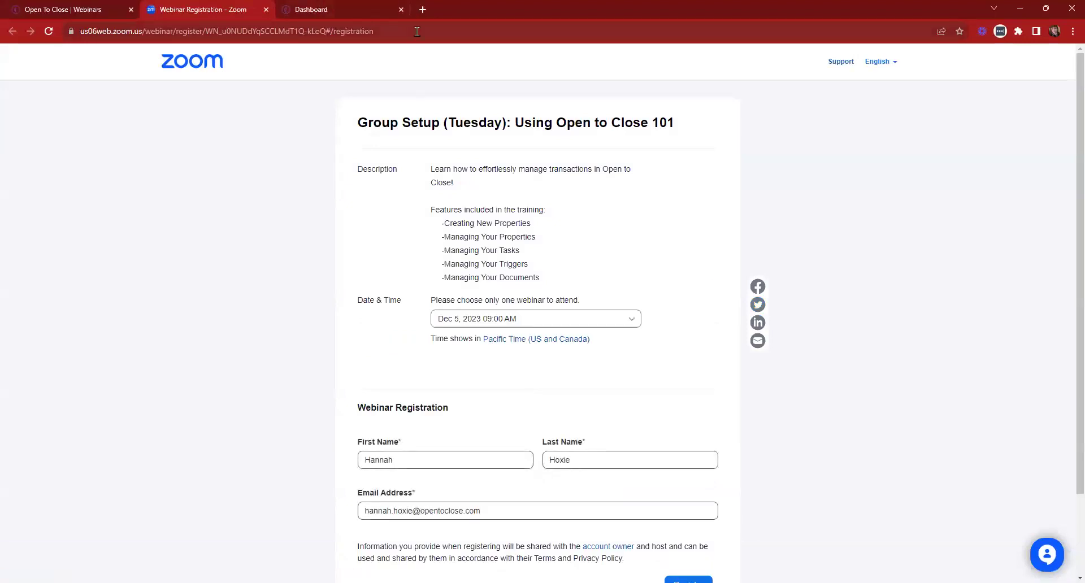
pyautogui.click(461, 31)
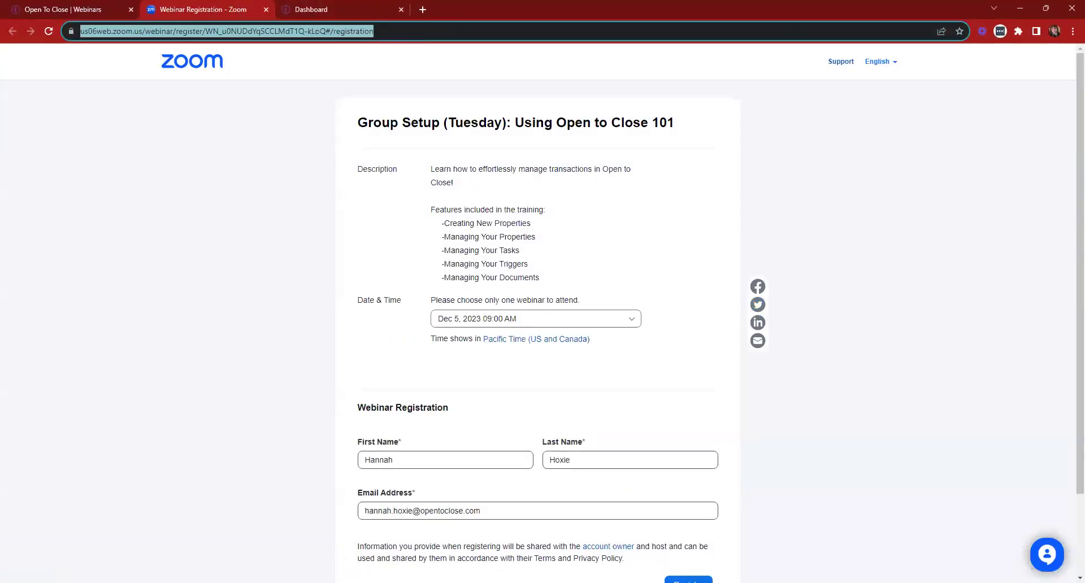
pyautogui.hotkey('alt', 'Tab')
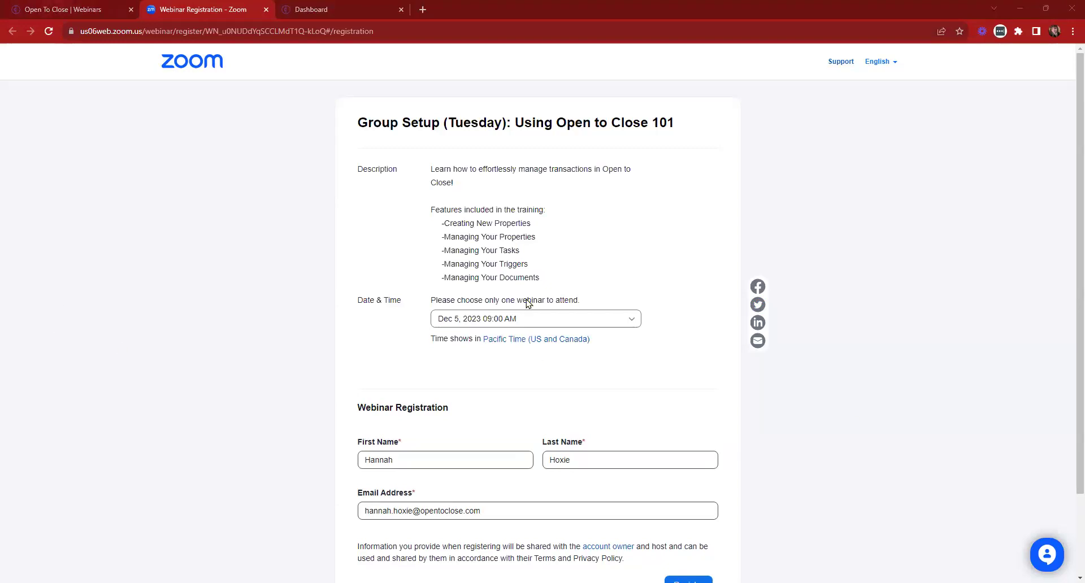
# Open the Zoom registration page for Group Setup (Wednesday): Intake Forms & Property Templates 101 and select its web address.
pyautogui.hotkey('ctrl', 'shift', 'Tab')
pyautogui.scroll(-3, 525, 302)
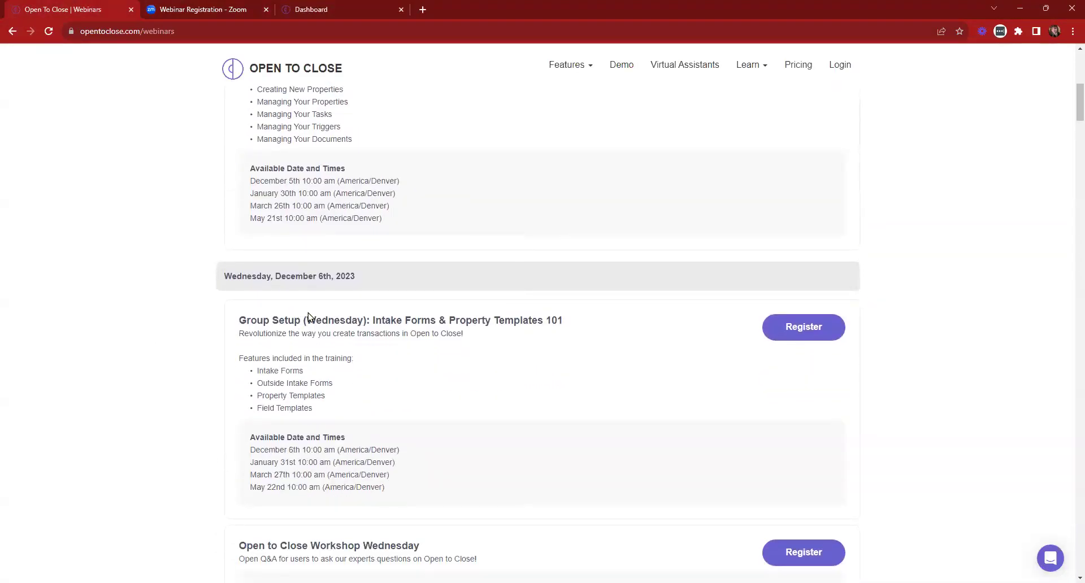
pyautogui.click(810, 329)
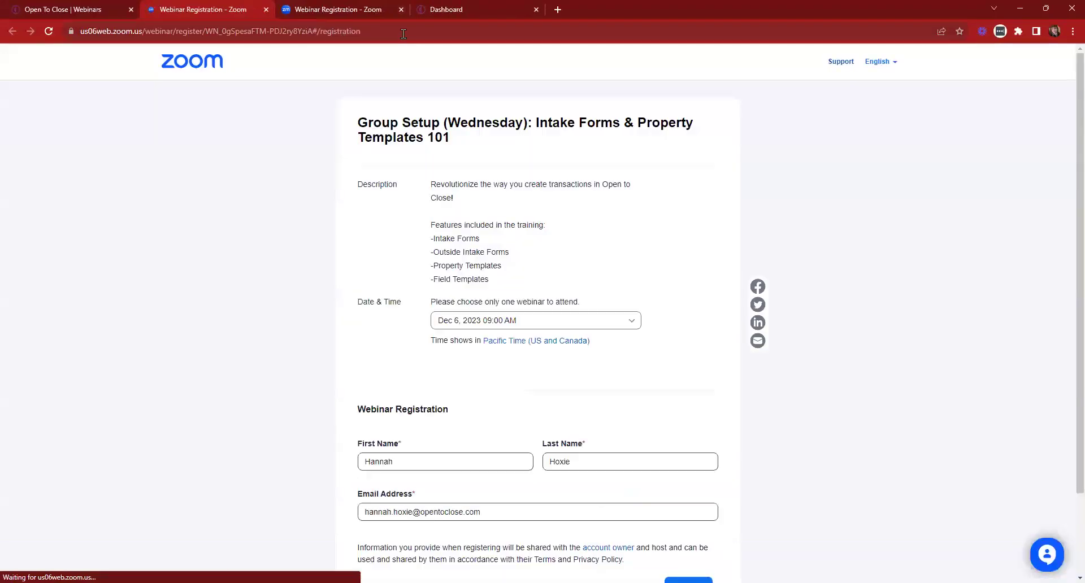
pyautogui.click(403, 34)
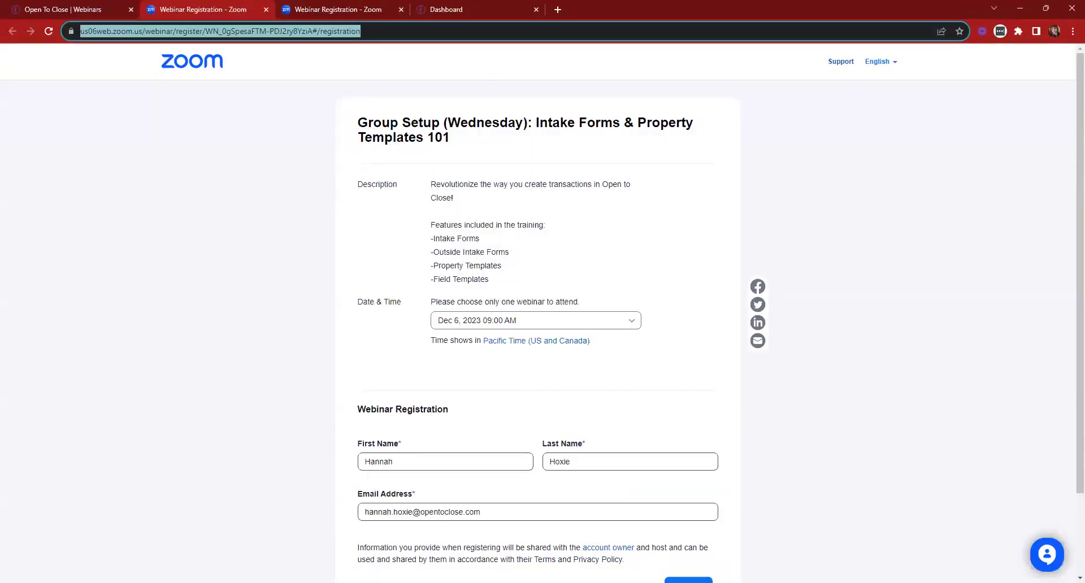
pyautogui.hotkey('alt', 'Tab')
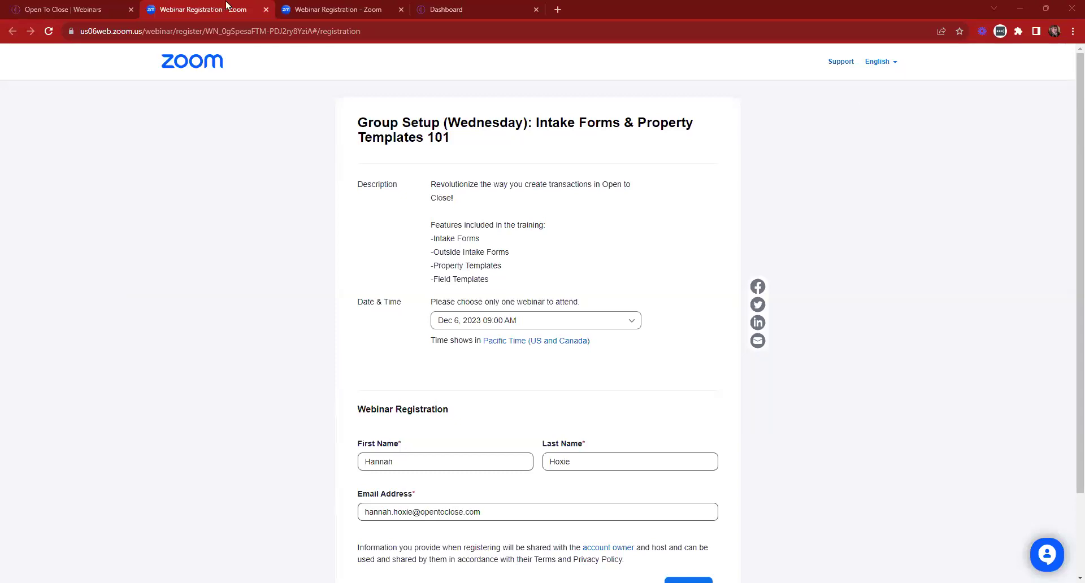
# Close both Zoom registration pages and go back to the Open To Close Dashboard.
pyautogui.click(266, 10)
pyautogui.click(267, 9)
pyautogui.click(223, 8)
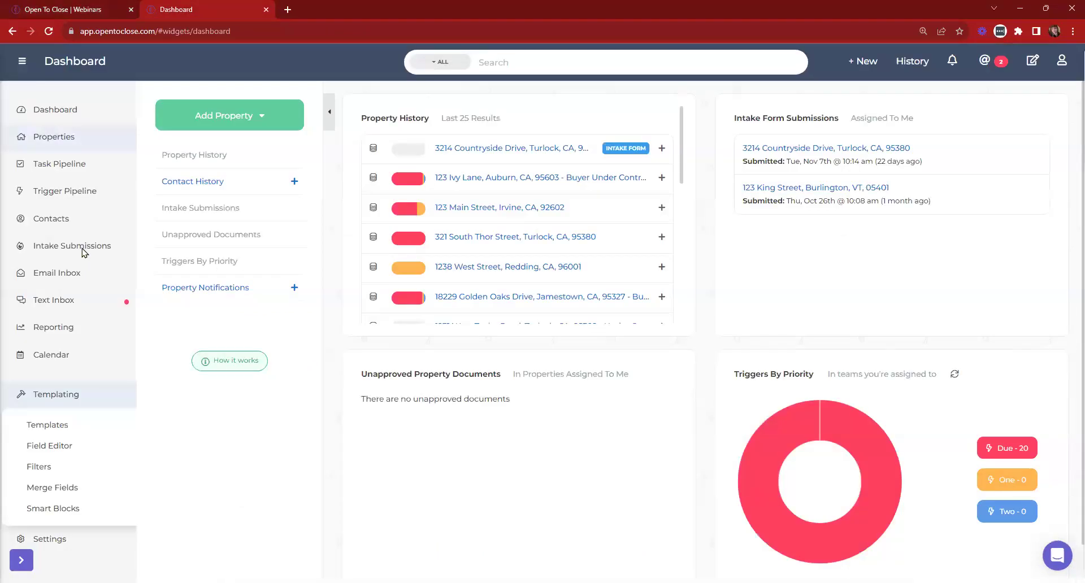
# Open the New Listing Agreement (OTC2) intake form template in the Template Editor.
pyautogui.click(68, 394)
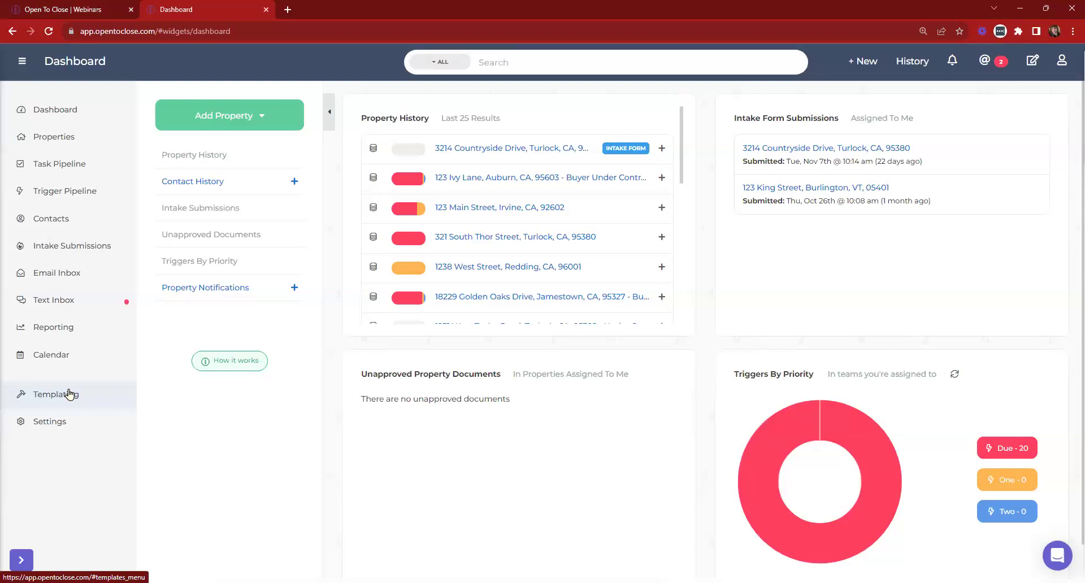
pyautogui.click(69, 393)
pyautogui.click(64, 419)
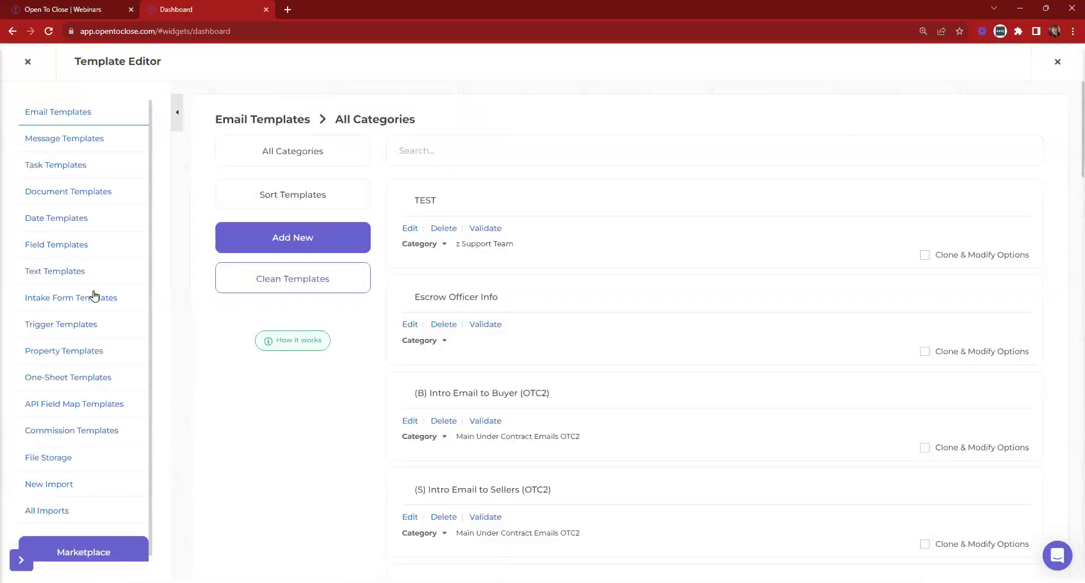
pyautogui.click(441, 226)
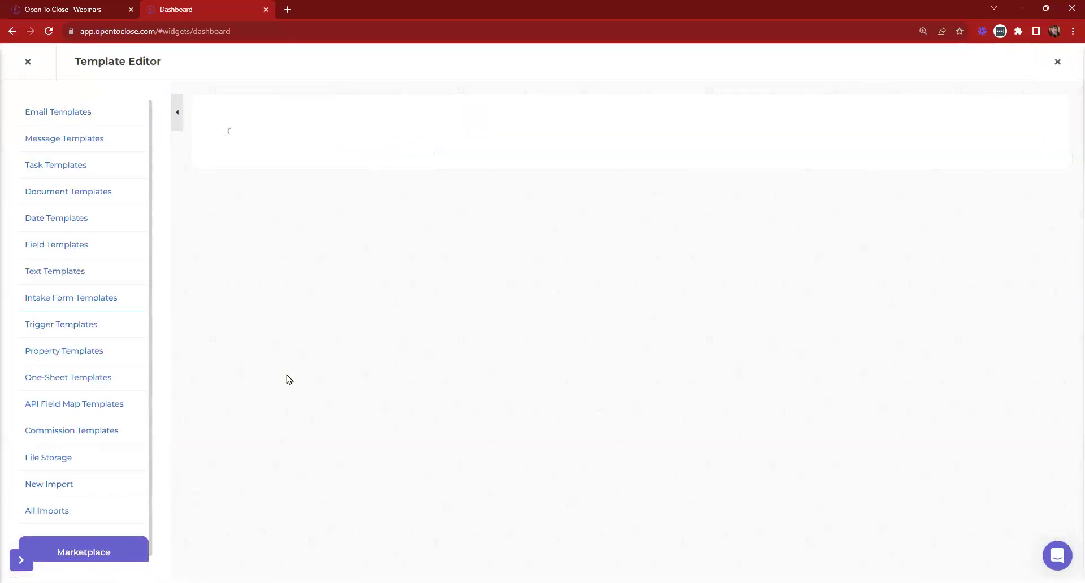
pyautogui.scroll(-3, 266, 420)
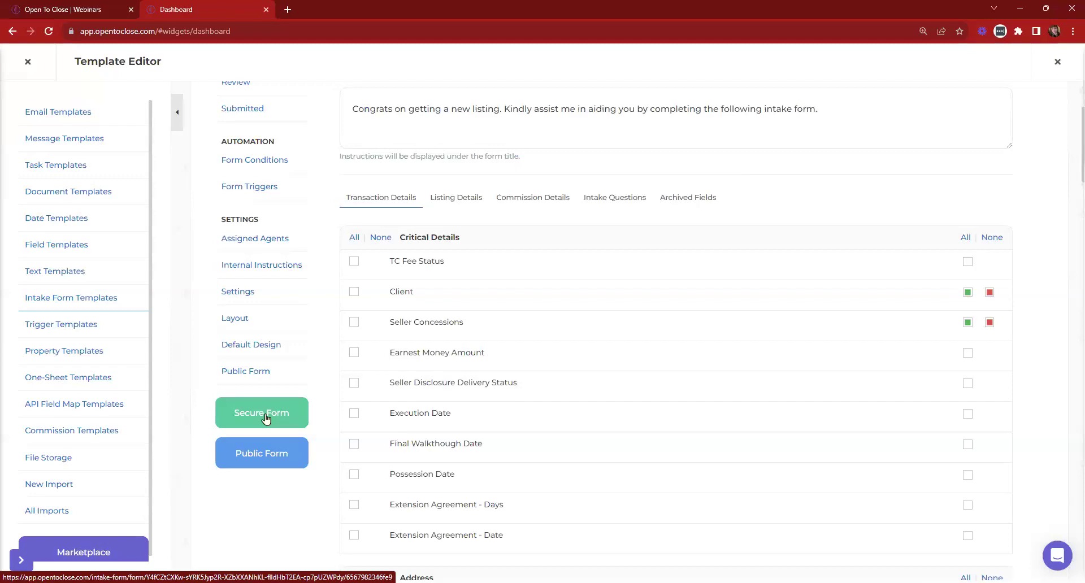
# Preview the template's secure form, cancel the intake form, and return to the template's Fields page.
pyautogui.click(266, 416)
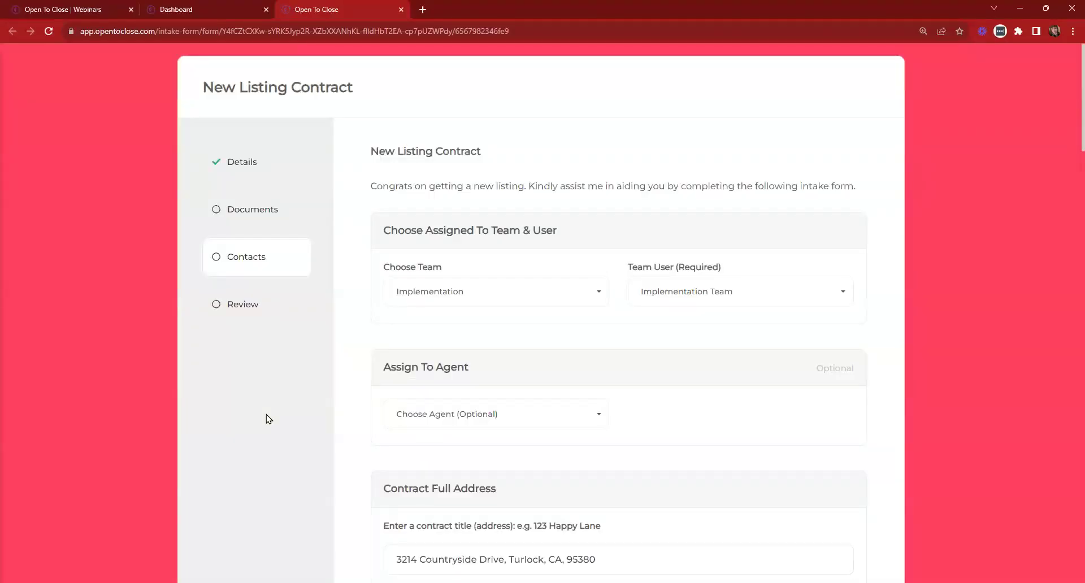
pyautogui.scroll(-20, 627, 203)
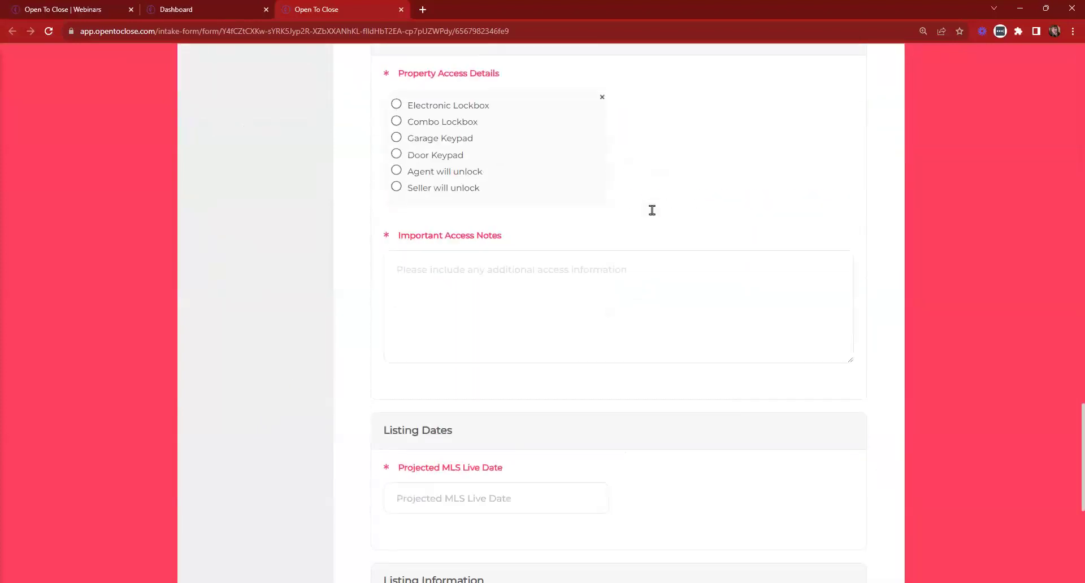
pyautogui.click(825, 501)
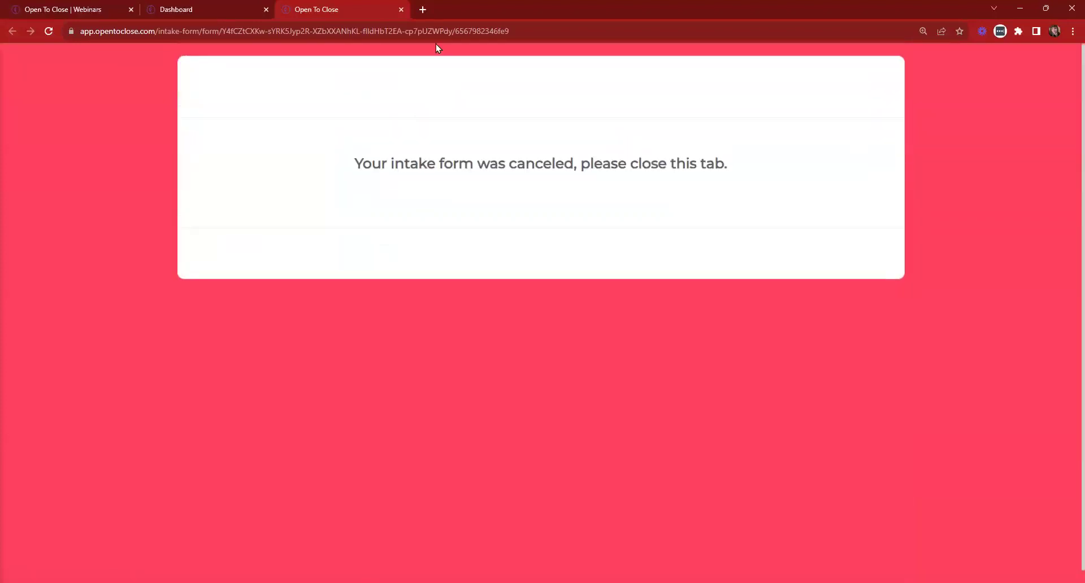
pyautogui.click(400, 10)
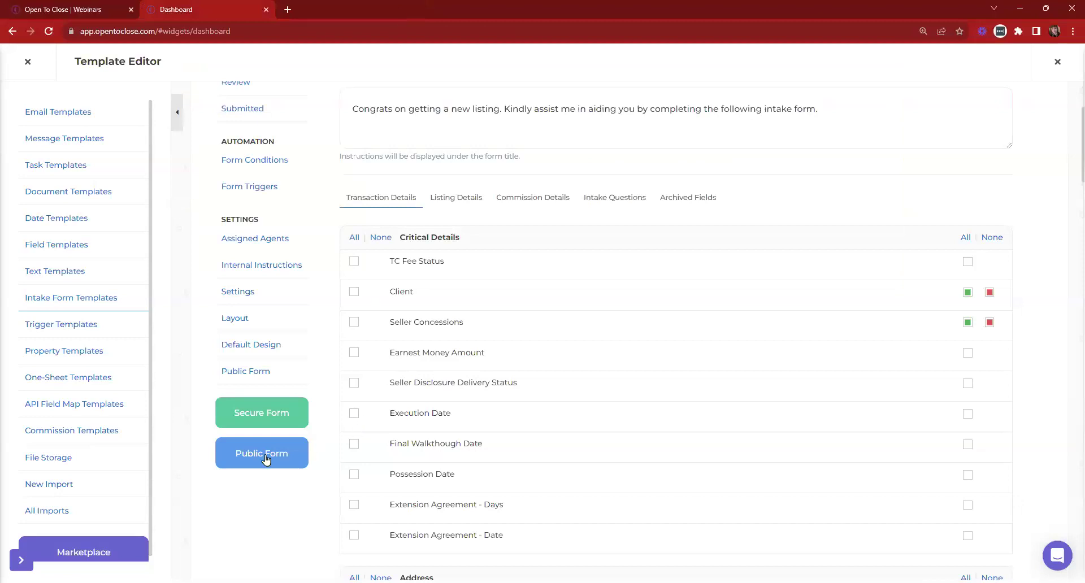
pyautogui.scroll(3, 366, 260)
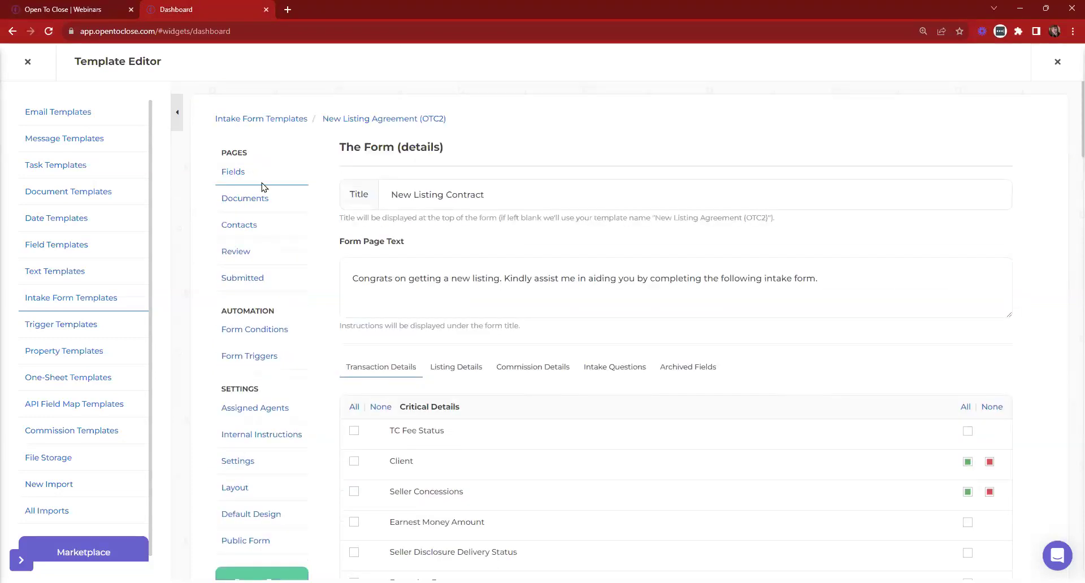
# Close the Template Editor and collapse the Templating submenu on the Dashboard.
pyautogui.click(29, 63)
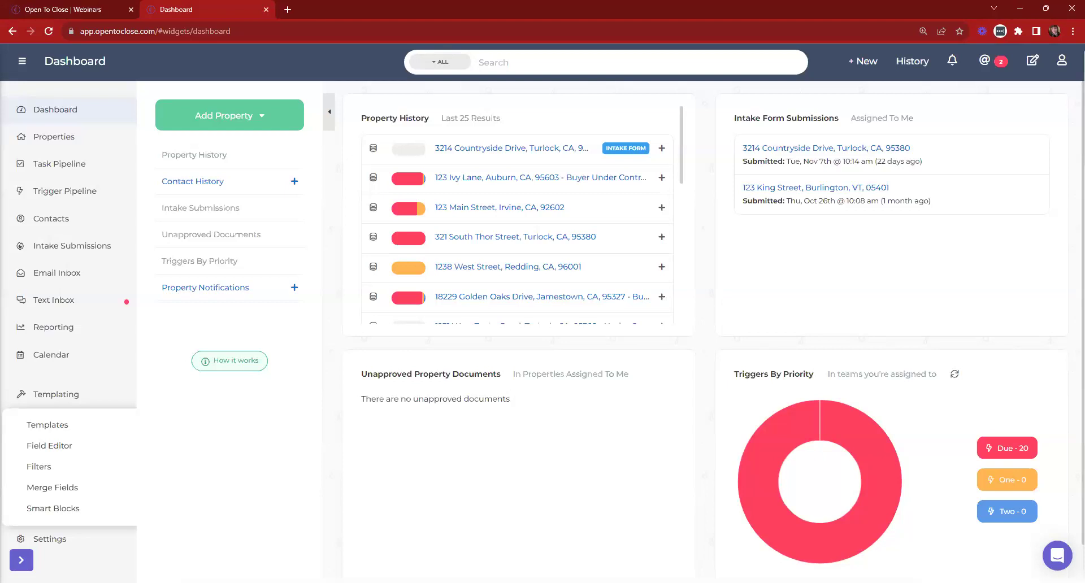
pyautogui.click(47, 396)
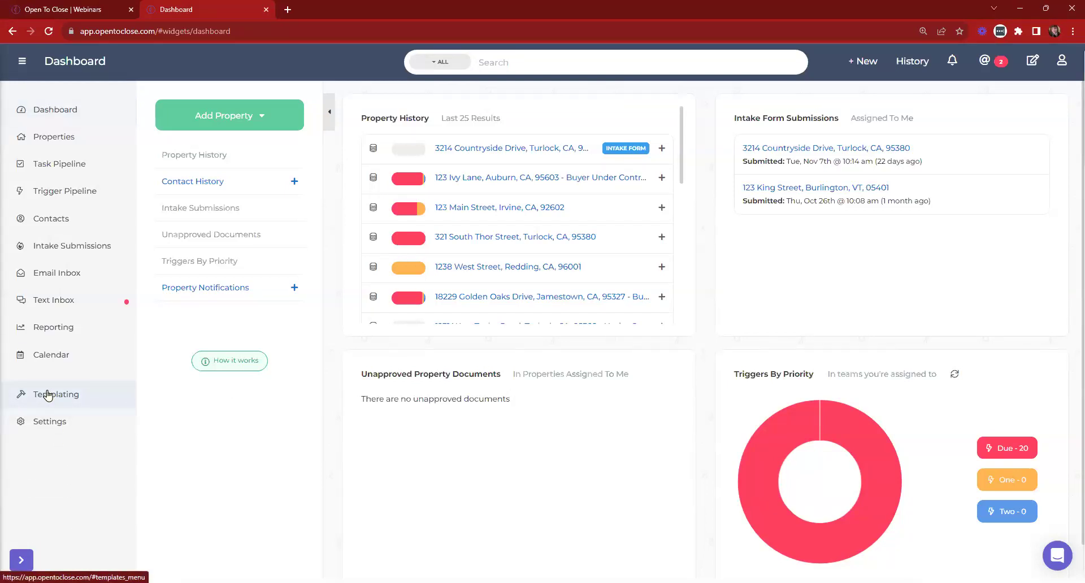
# Check the top of the Webinars web page, return to the Dashboard and collapse its navigation sidebar.
pyautogui.click(62, 9)
pyautogui.scroll(10, 335, 274)
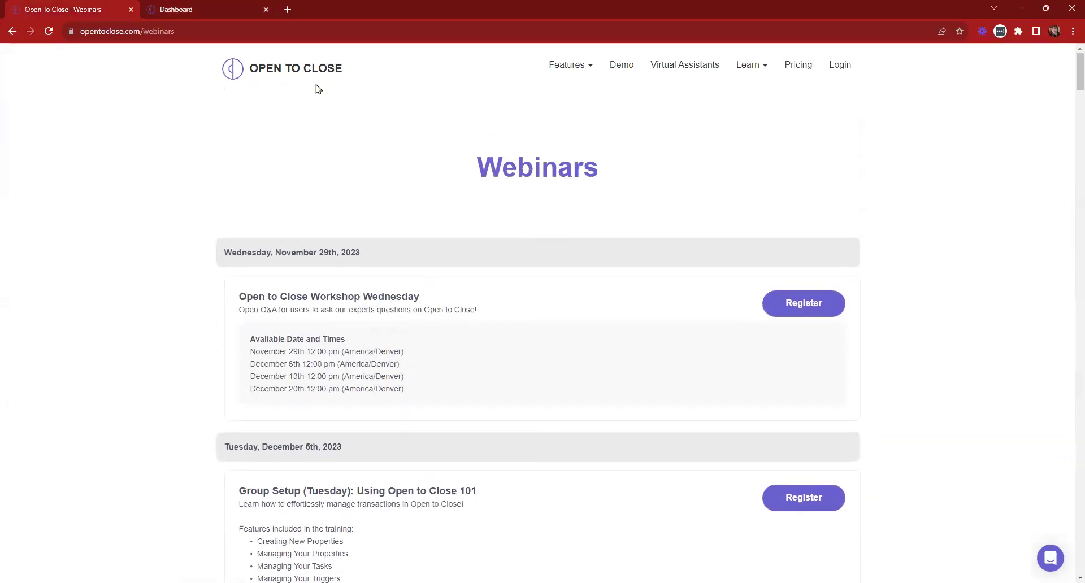
pyautogui.click(223, 5)
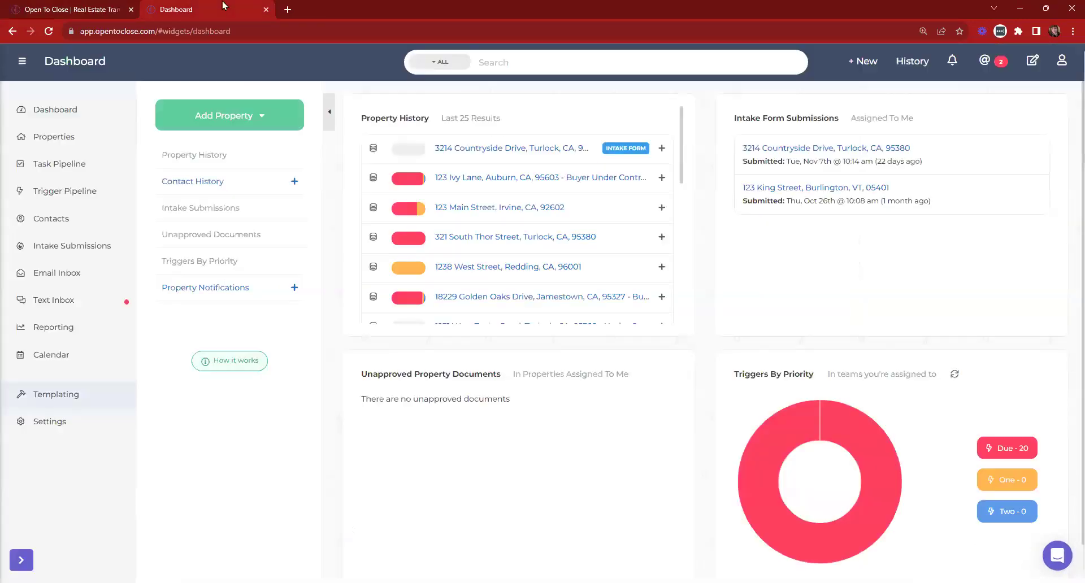
pyautogui.click(22, 61)
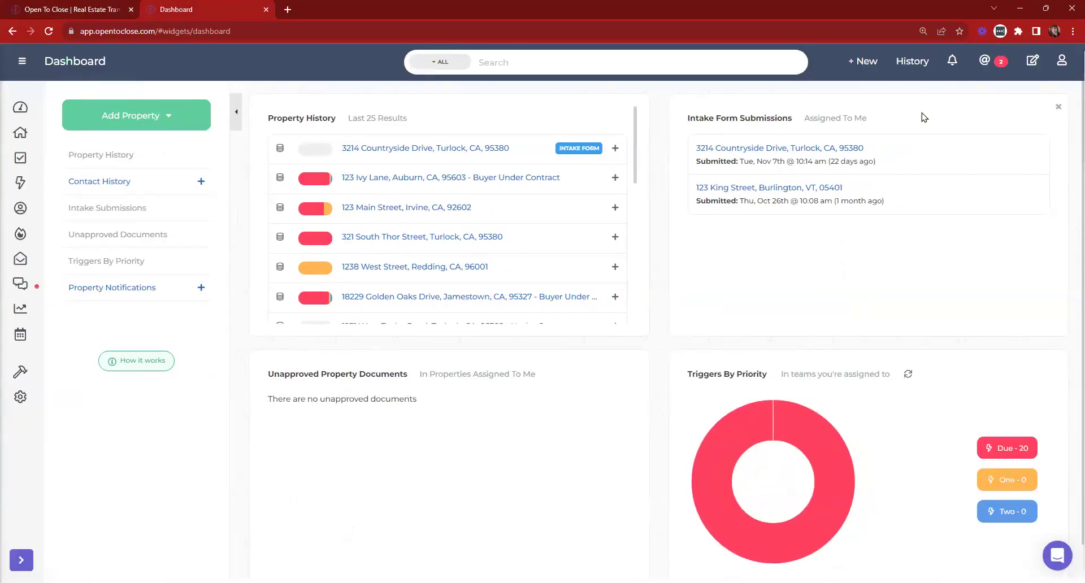
# Review the November 27th, 2023 entries in the account's Change Log, including Special Characters and Categories, and close the log.
pyautogui.click(1063, 63)
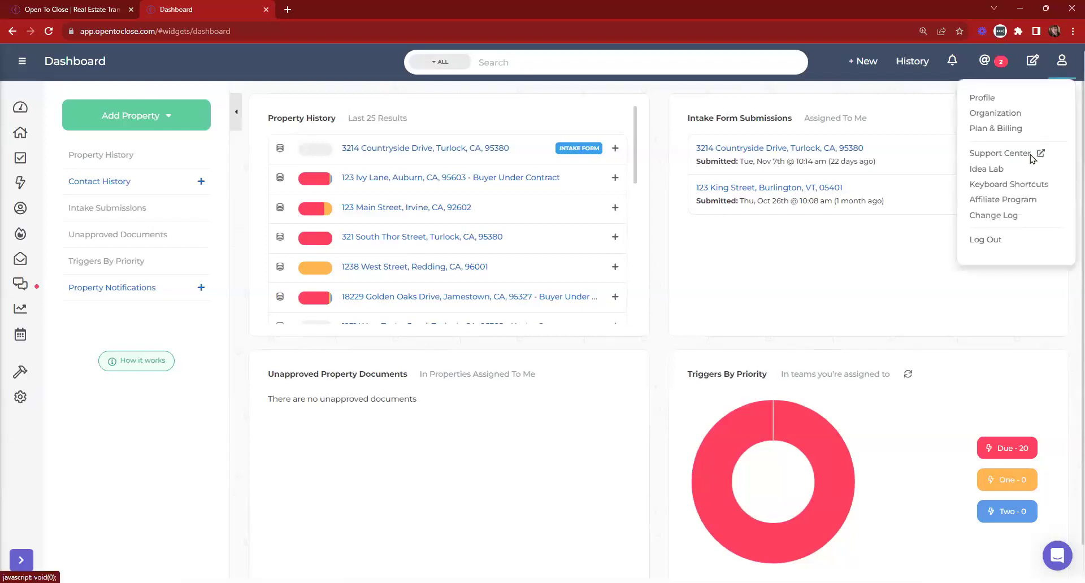
pyautogui.click(990, 215)
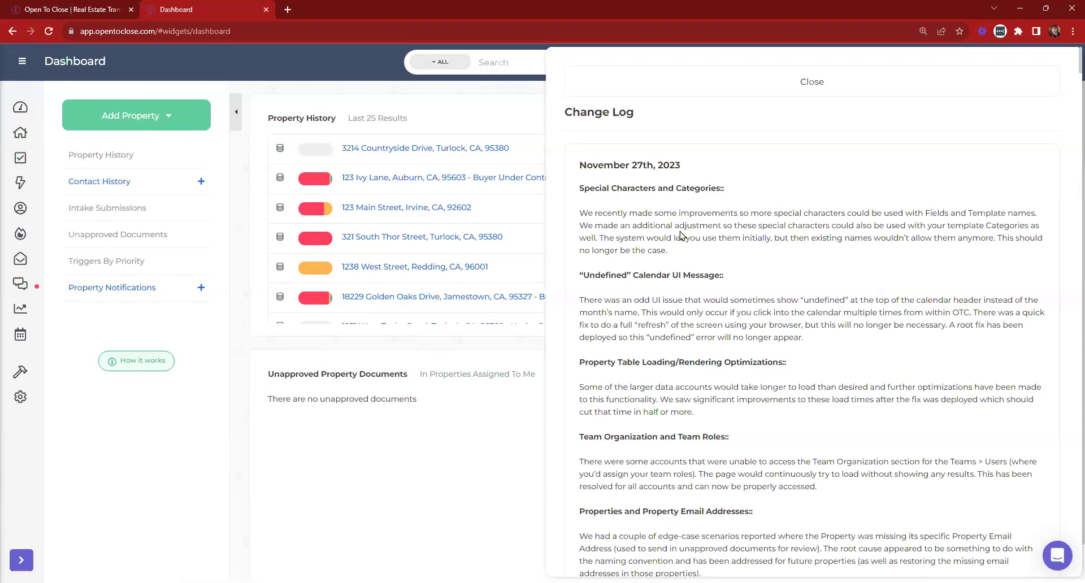
pyautogui.moveTo(726, 188); pyautogui.dragTo(562, 198)
pyautogui.click(969, 258)
pyautogui.click(903, 79)
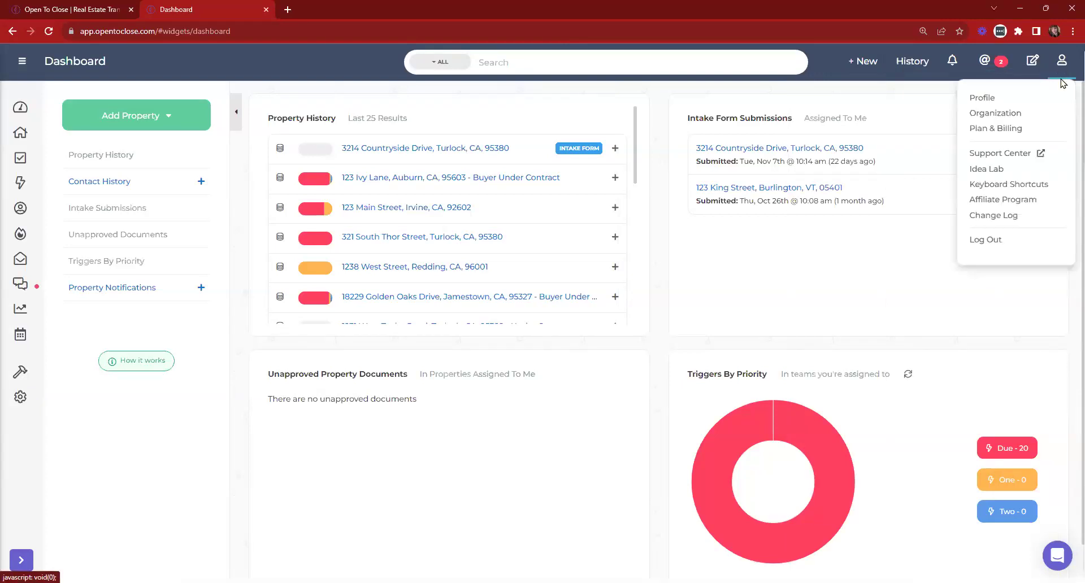
pyautogui.click(995, 217)
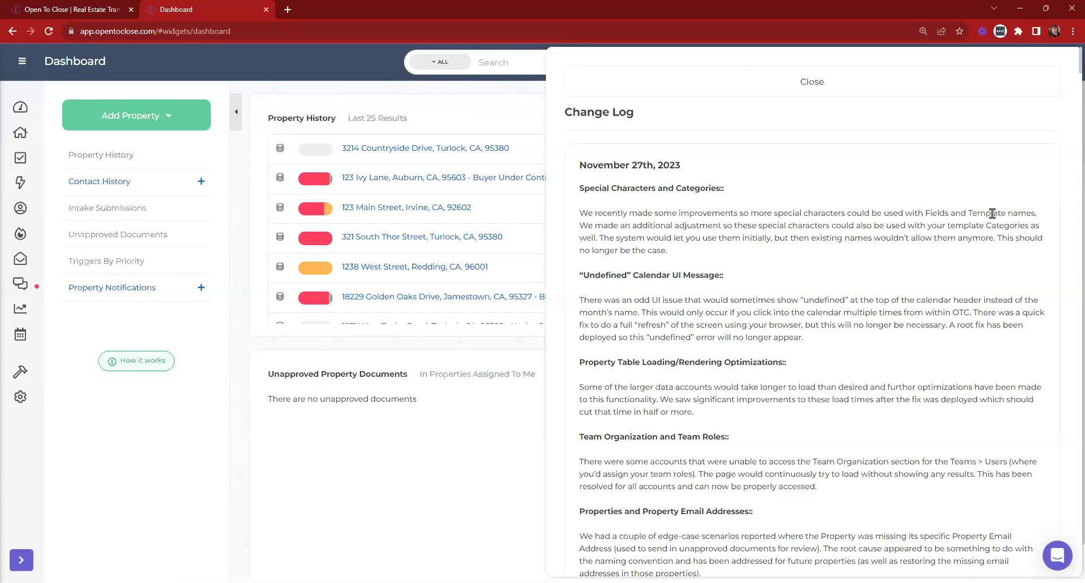
pyautogui.click(811, 83)
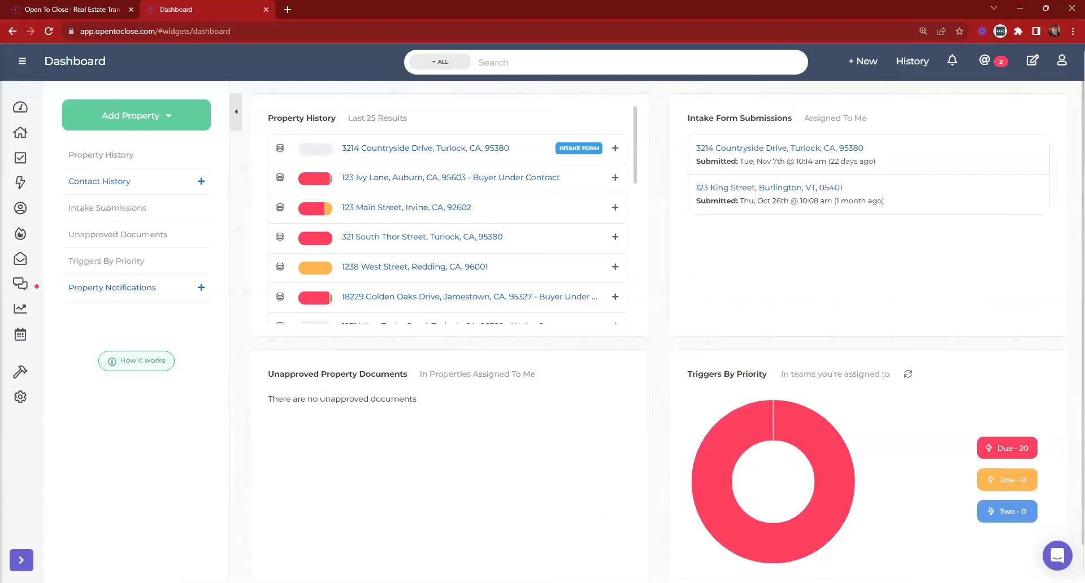